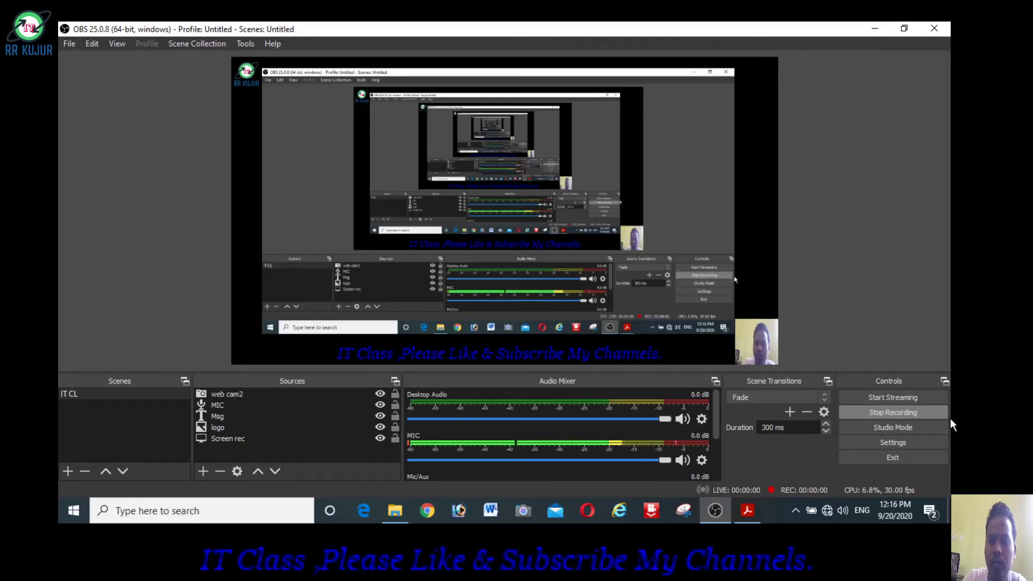
- Minimize OBS Studio so page 110 of class x IT.pdf shows in Acrobat Reader
left_click(874, 28)
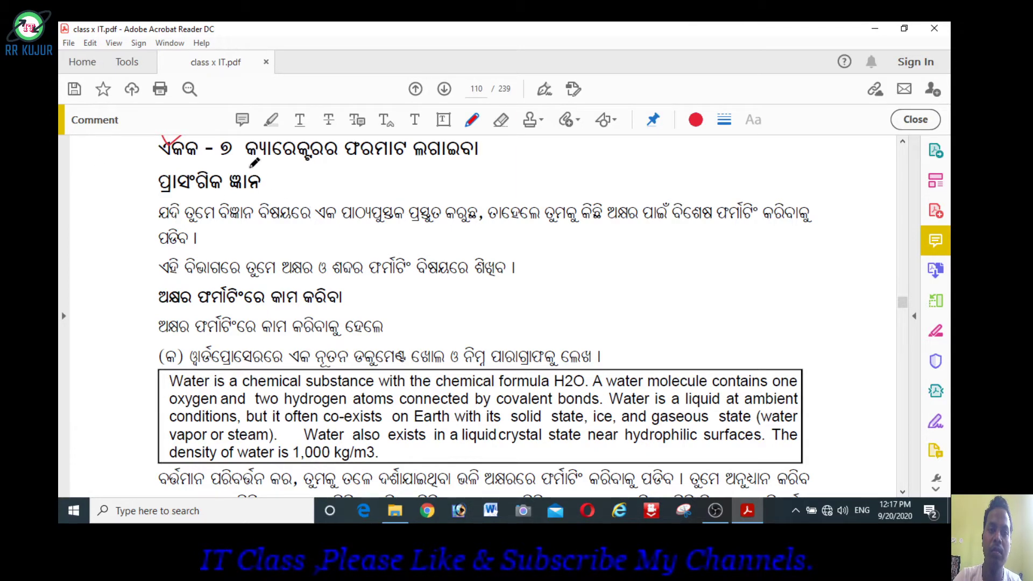
- Draw red freehand underlines under the chapter title and the two formatting phrases below it
left_click_drag(250, 166, 488, 168)
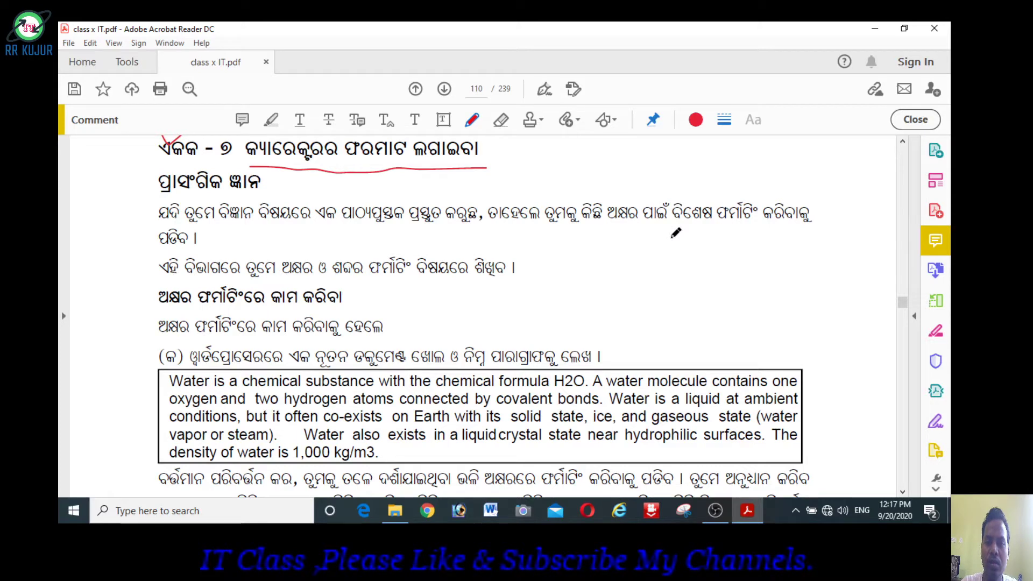
left_click_drag(708, 233, 757, 232)
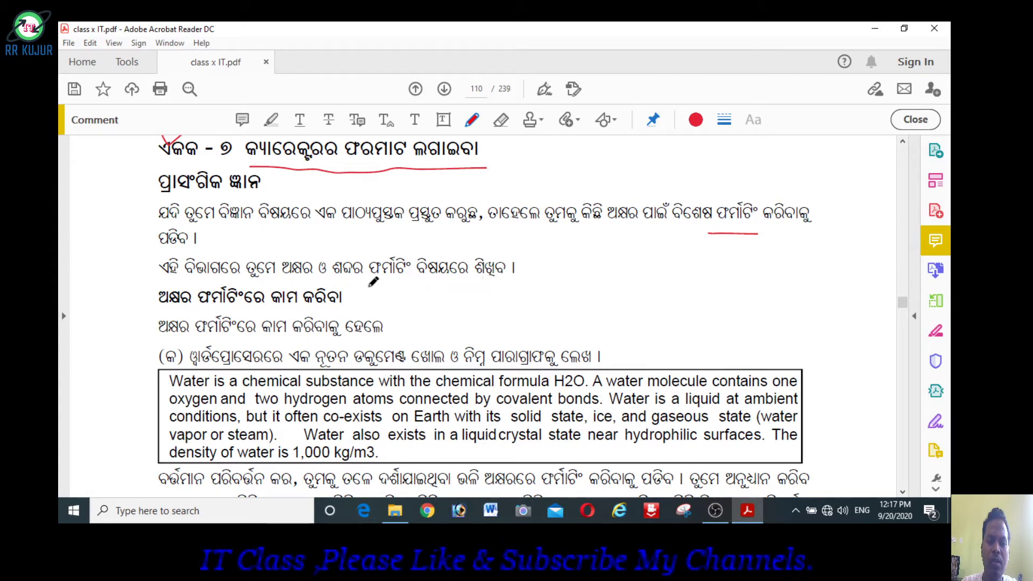
left_click_drag(364, 282, 468, 282)
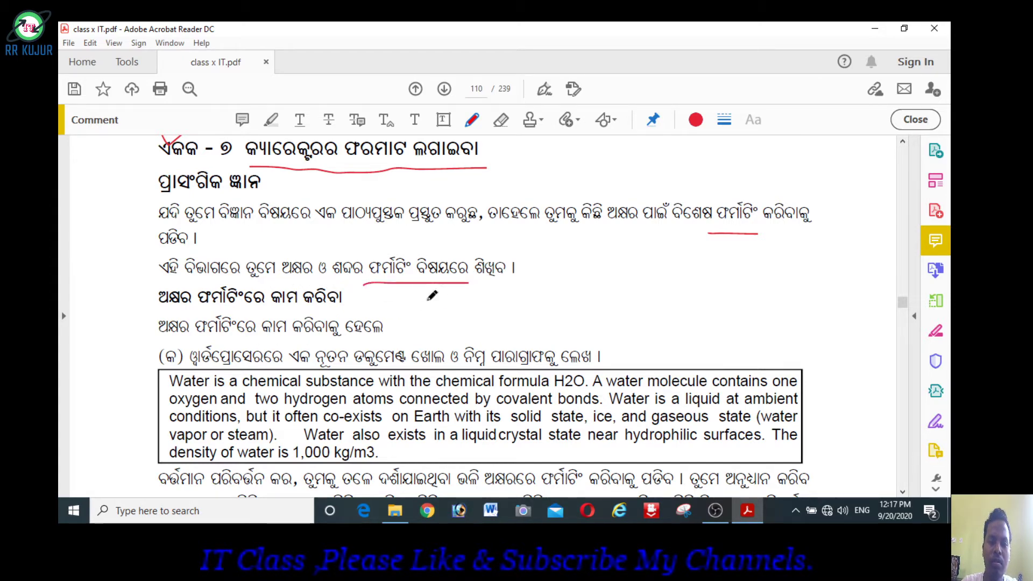
scroll(432, 295, "down", 1)
scroll(432, 295, "down", 1)
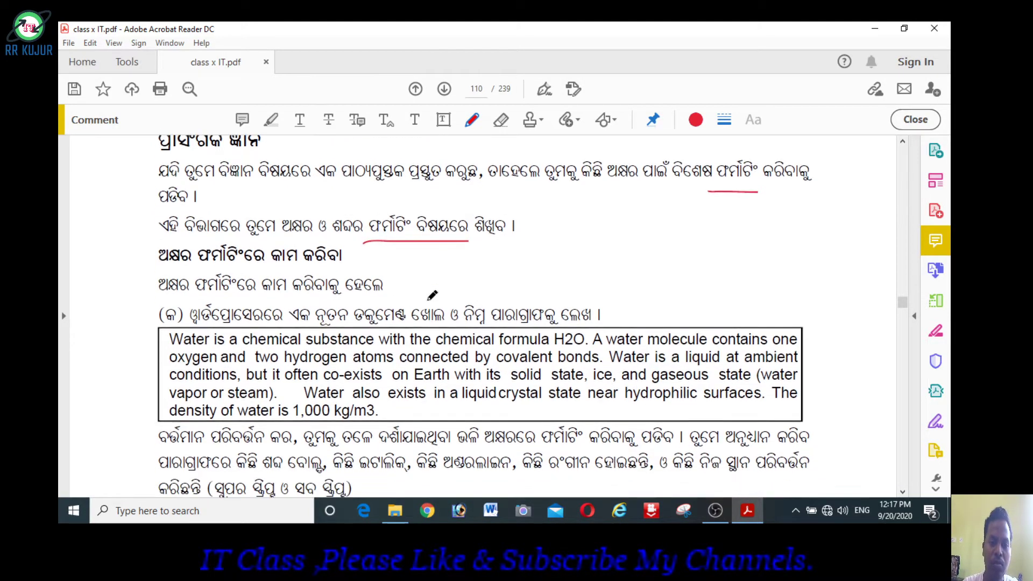
scroll(432, 296, "down", 1)
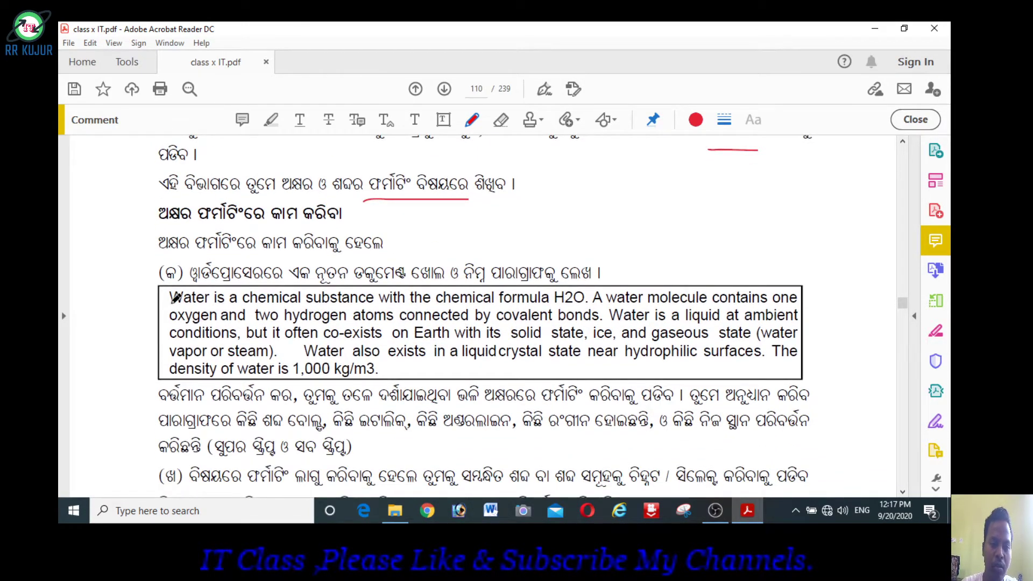
- Tick the start of the boxed water paragraph and underline H2O in red
left_click_drag(152, 311, 201, 295)
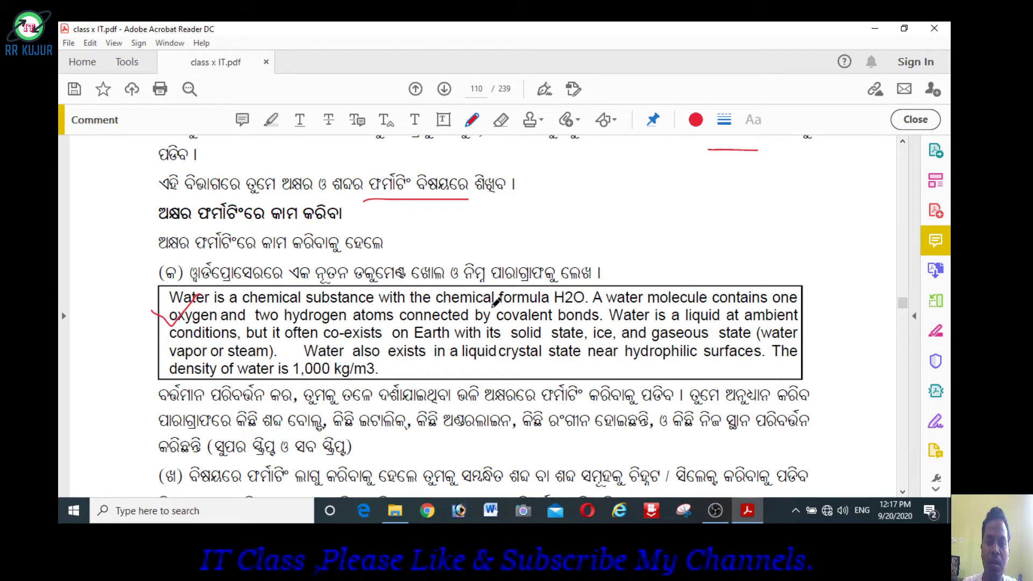
left_click_drag(557, 310, 581, 305)
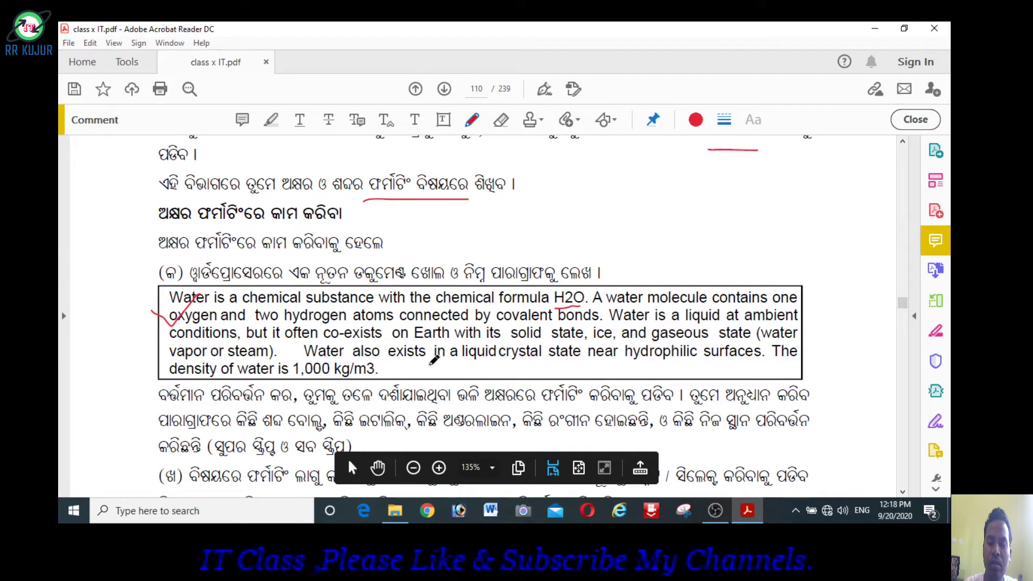
scroll(434, 360, "down", 1)
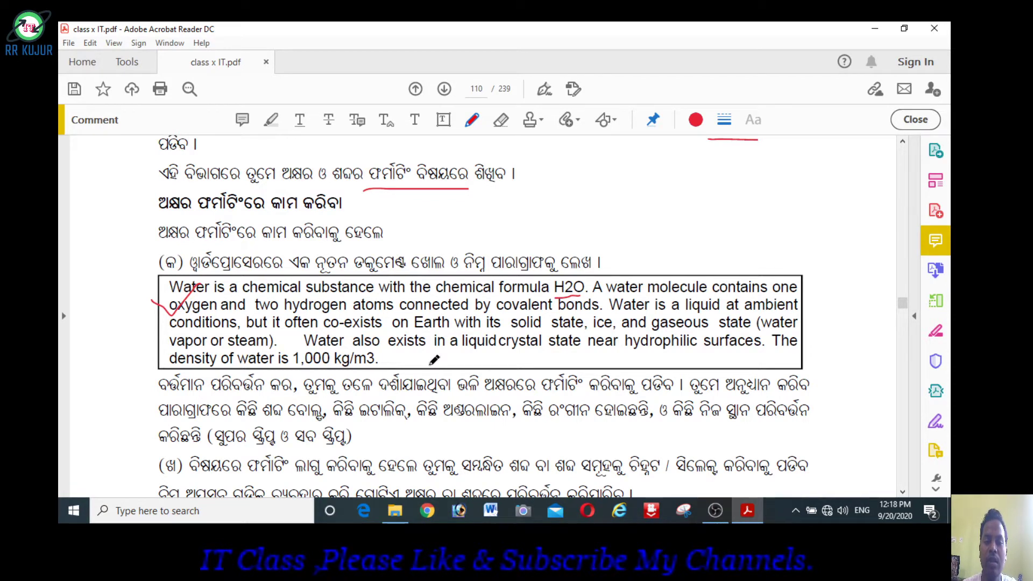
scroll(434, 359, "down", 1)
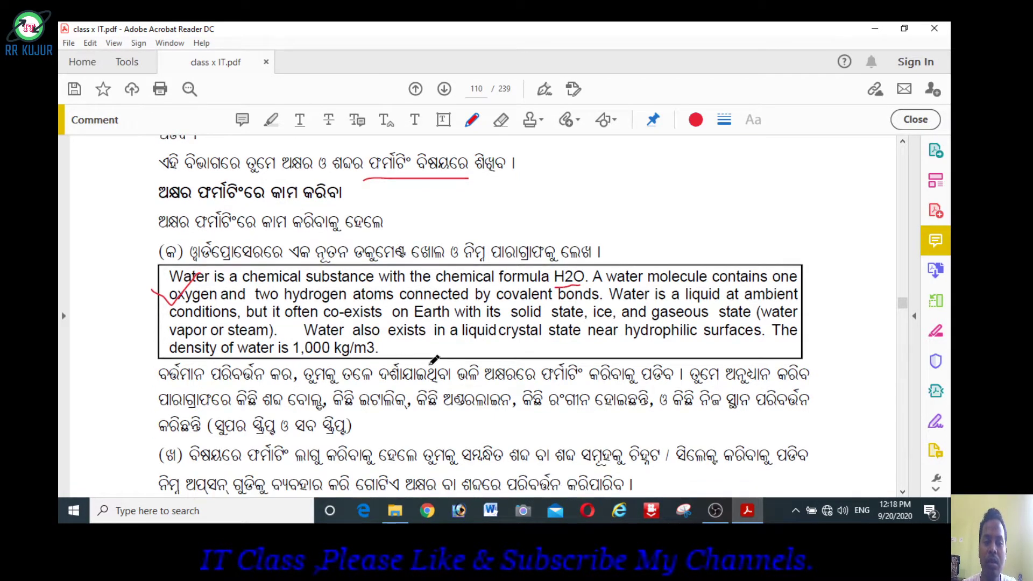
scroll(433, 359, "down", 4)
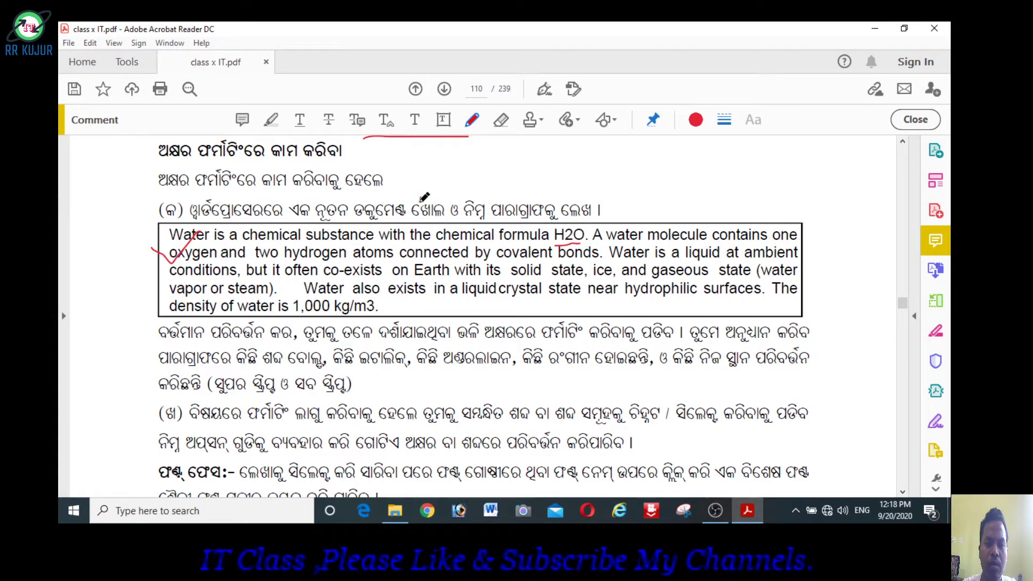
- Add a red tick above the box, a stroke near kg/m3 and a bracket at 'Water'
left_click_drag(421, 194, 443, 186)
left_click_drag(388, 291, 368, 310)
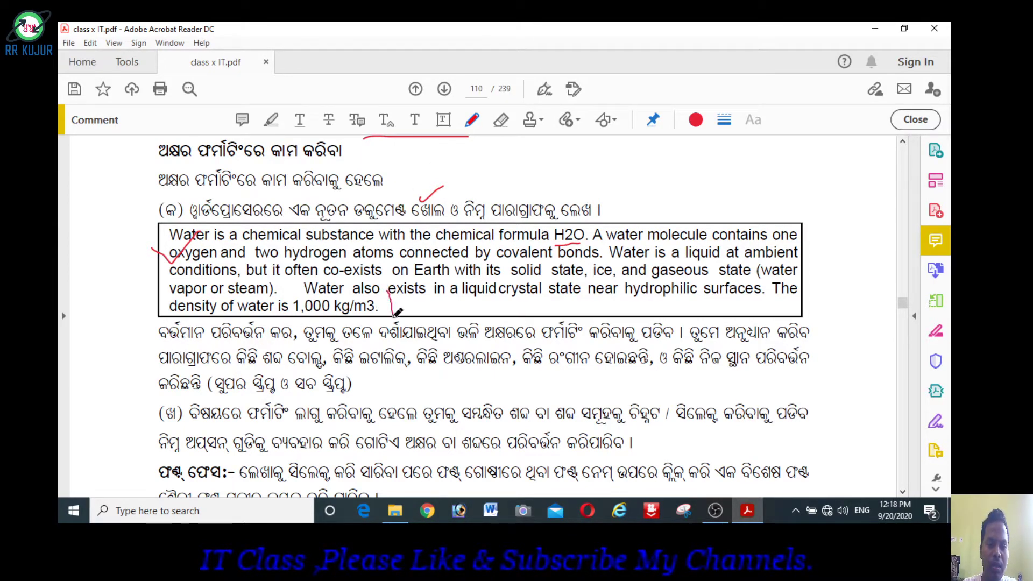
left_click_drag(171, 223, 170, 240)
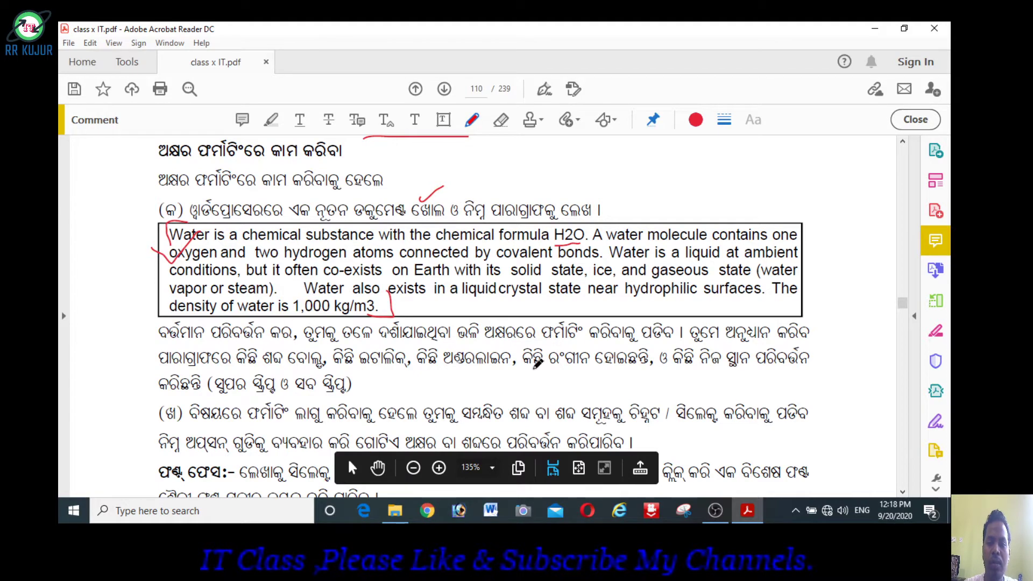
scroll(537, 365, "down", 1)
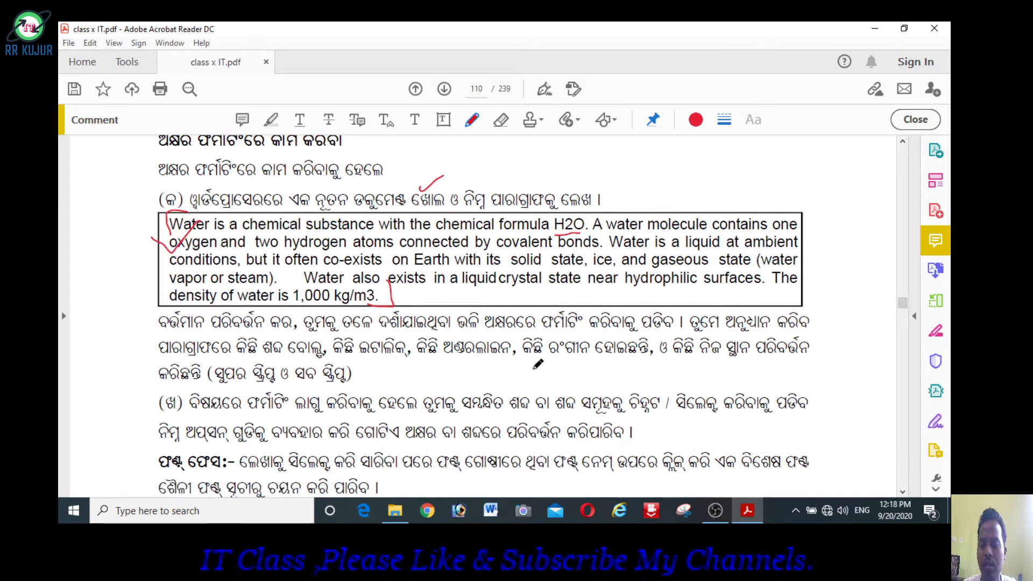
scroll(538, 365, "down", 5)
- Underline the Odia words for bold and italic in red
scroll(538, 365, "down", 2)
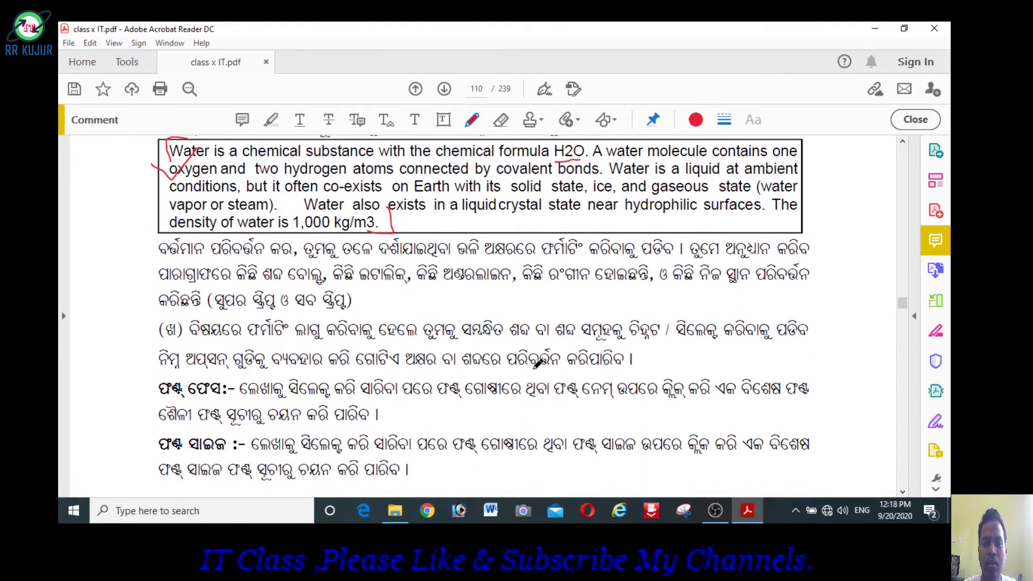
scroll(538, 365, "down", 1)
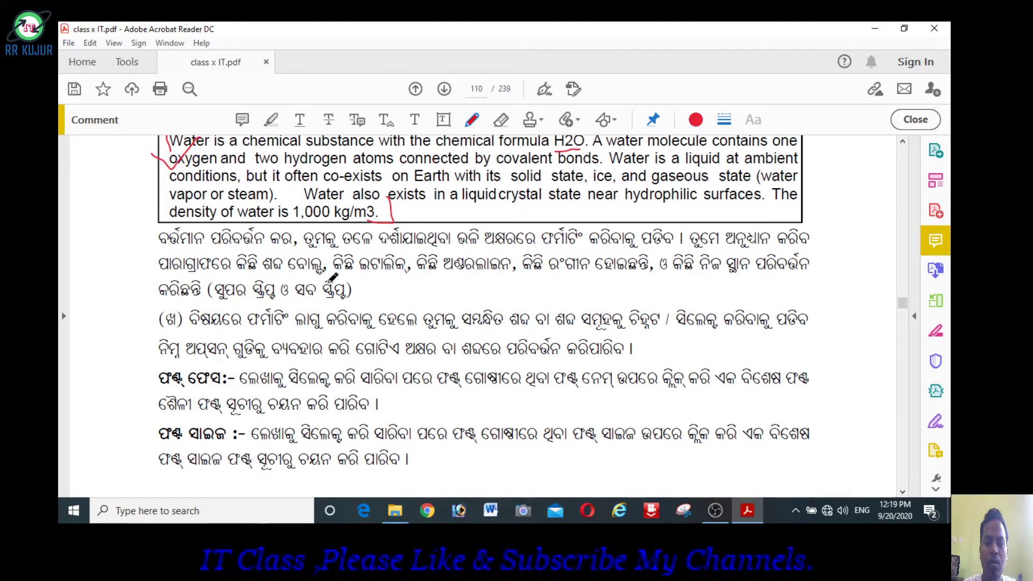
left_click_drag(273, 279, 326, 279)
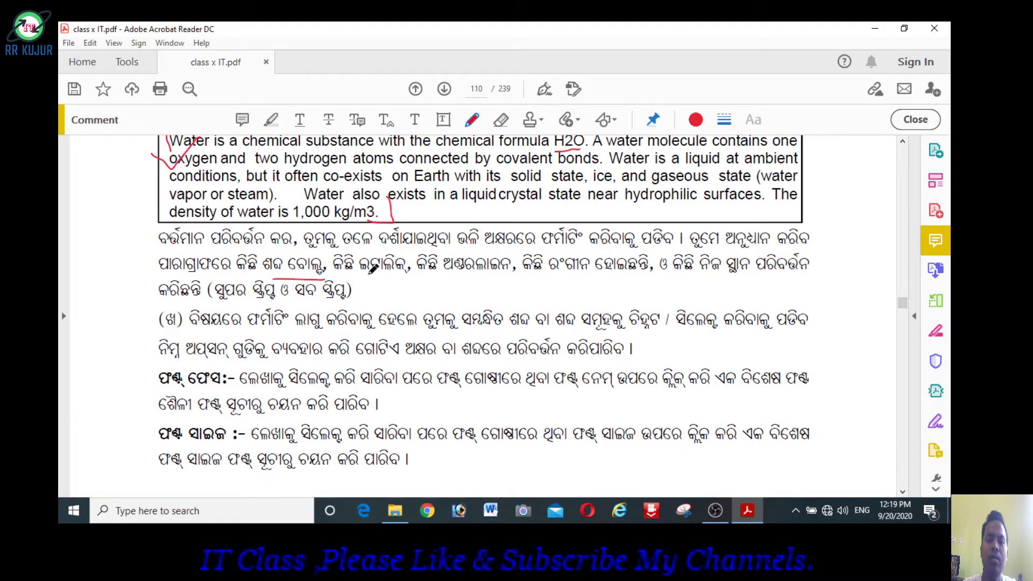
left_click_drag(357, 278, 395, 278)
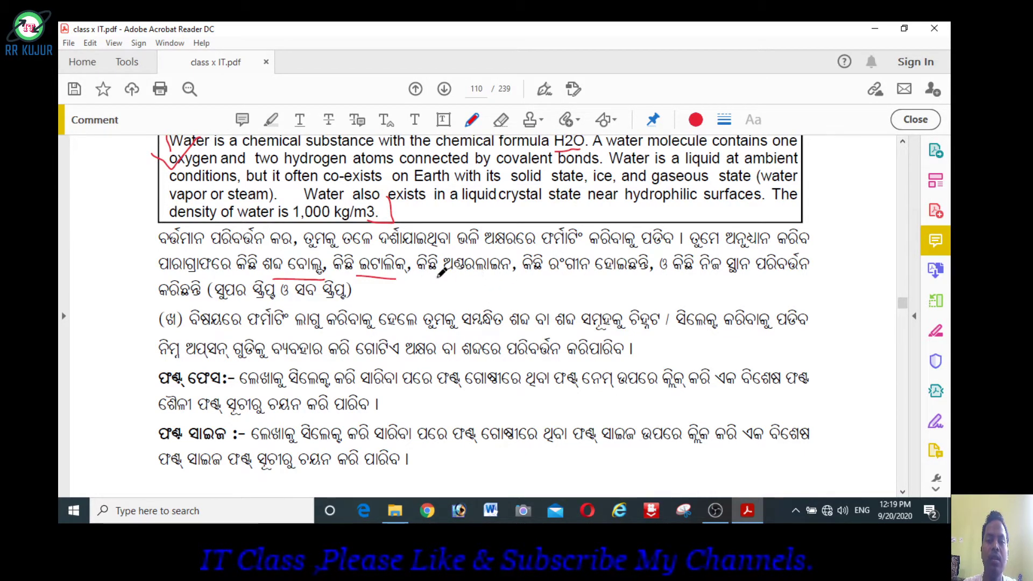
- Underline the Odia words for underline, superscript and subscript in red
left_click_drag(425, 275, 480, 273)
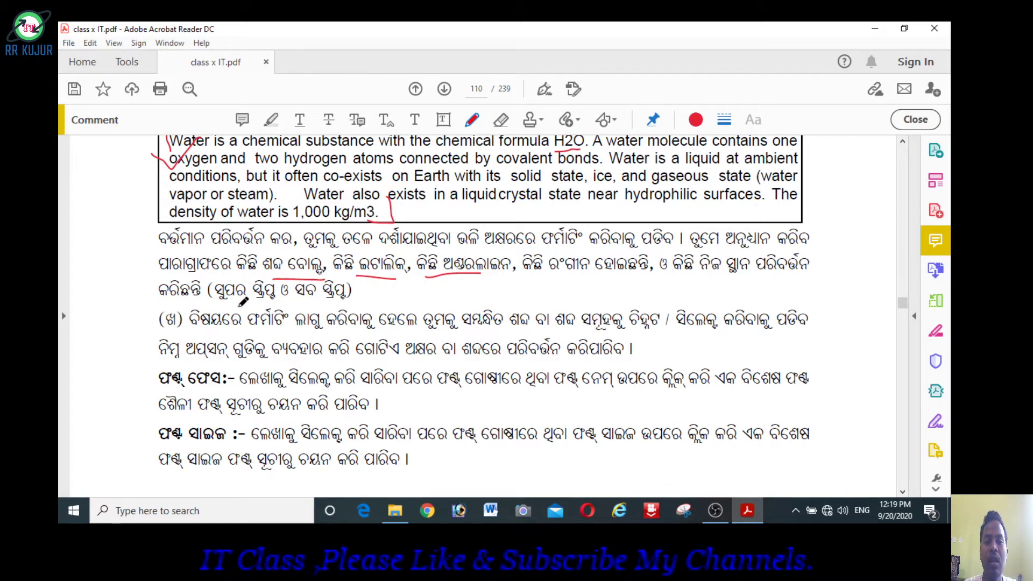
left_click_drag(225, 305, 355, 304)
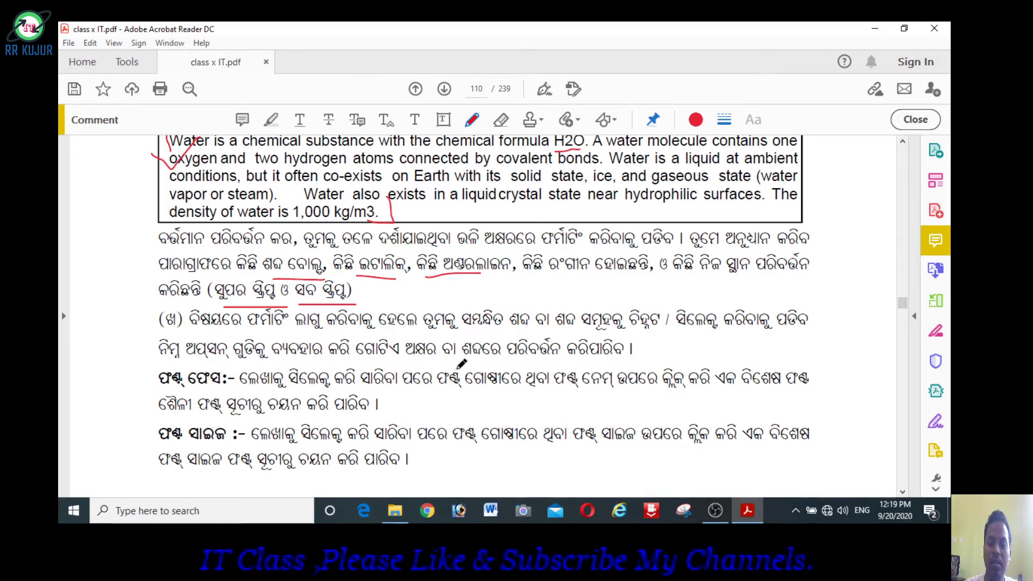
scroll(460, 365, "down", 1)
scroll(461, 364, "down", 2)
scroll(461, 365, "down", 1)
scroll(461, 365, "down", 1)
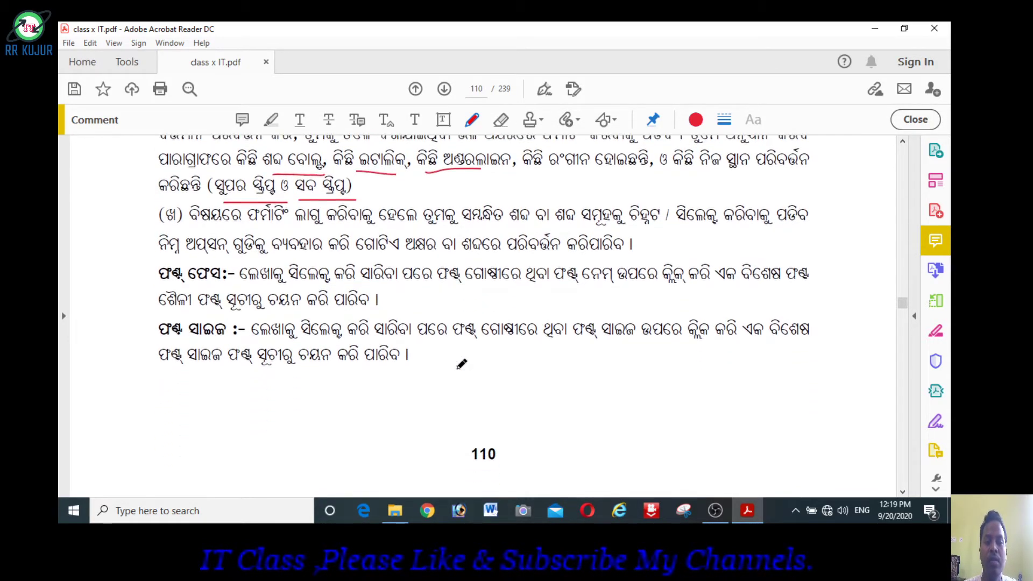
scroll(461, 364, "down", 1)
scroll(461, 364, "down", 1)
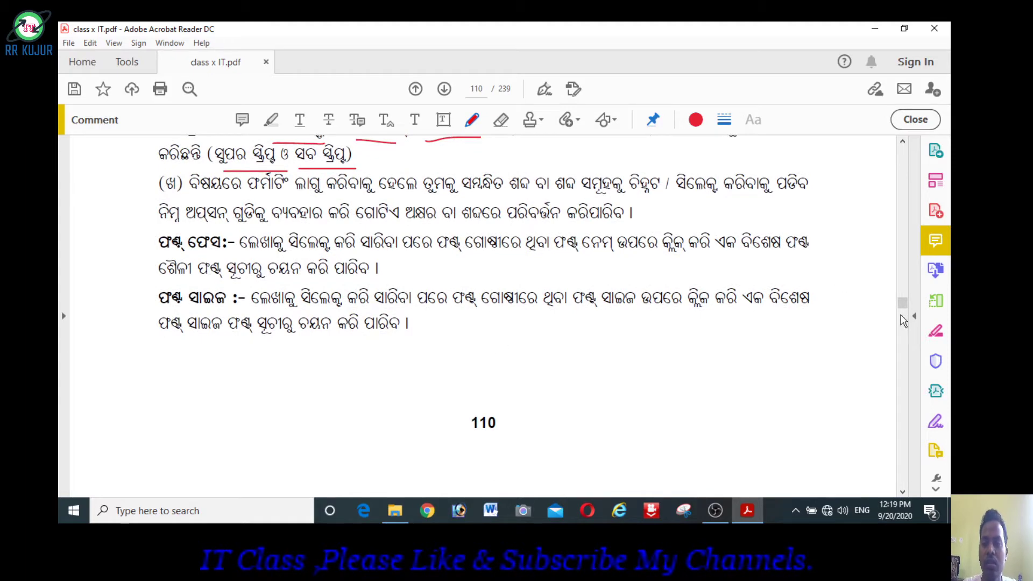
scroll(792, 333, "up", 1)
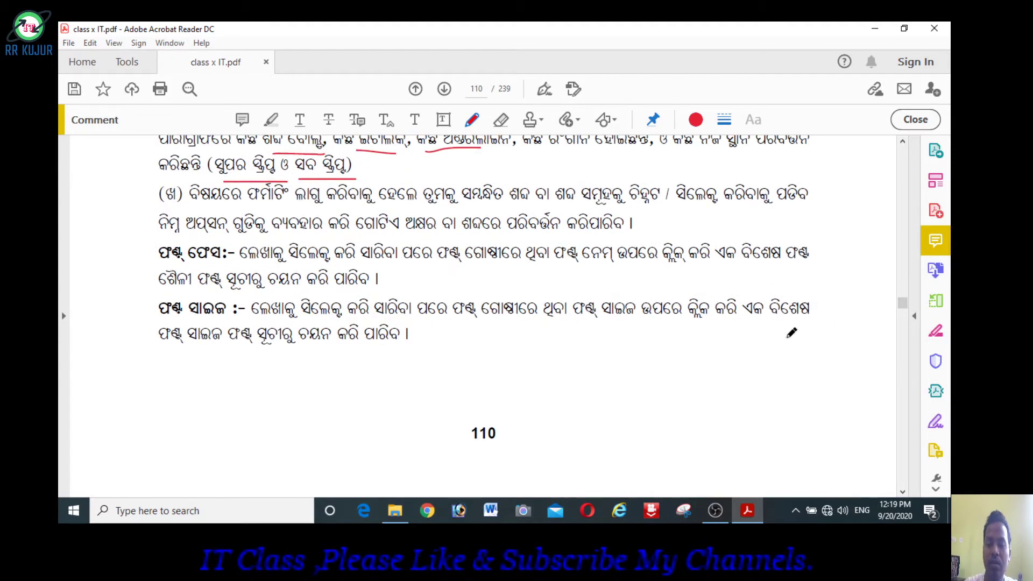
scroll(791, 332, "up", 1)
scroll(791, 333, "up", 7)
scroll(791, 332, "up", 4)
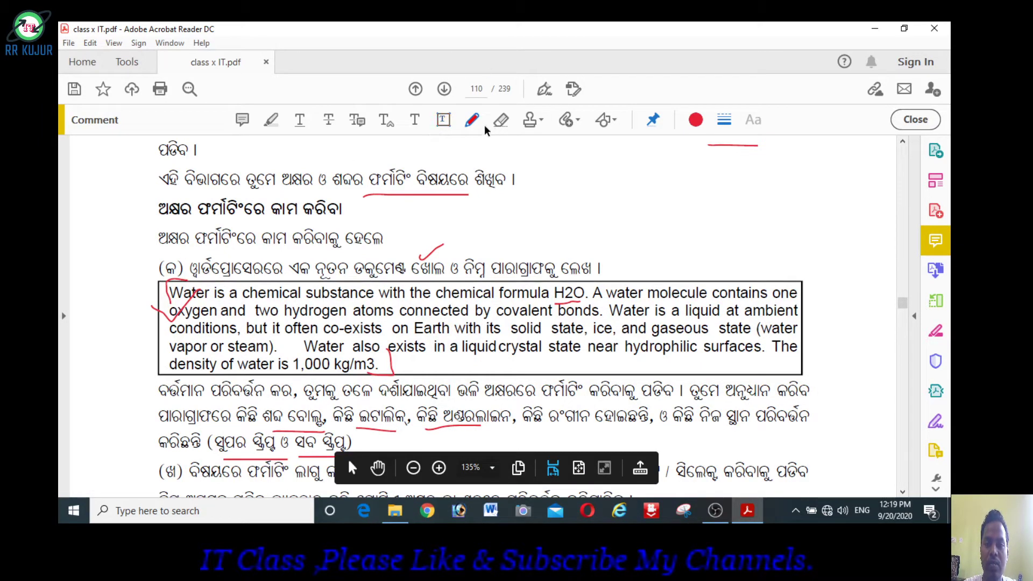
- Turn off the Draw Free Form pencil, leaving the red ink marks on page 110
left_click(474, 121)
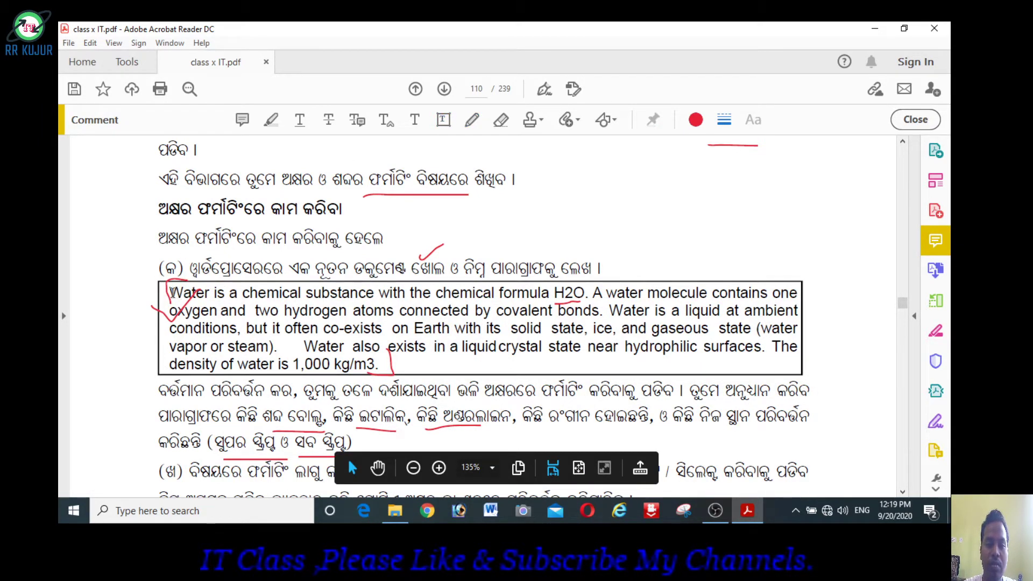
left_click(173, 293)
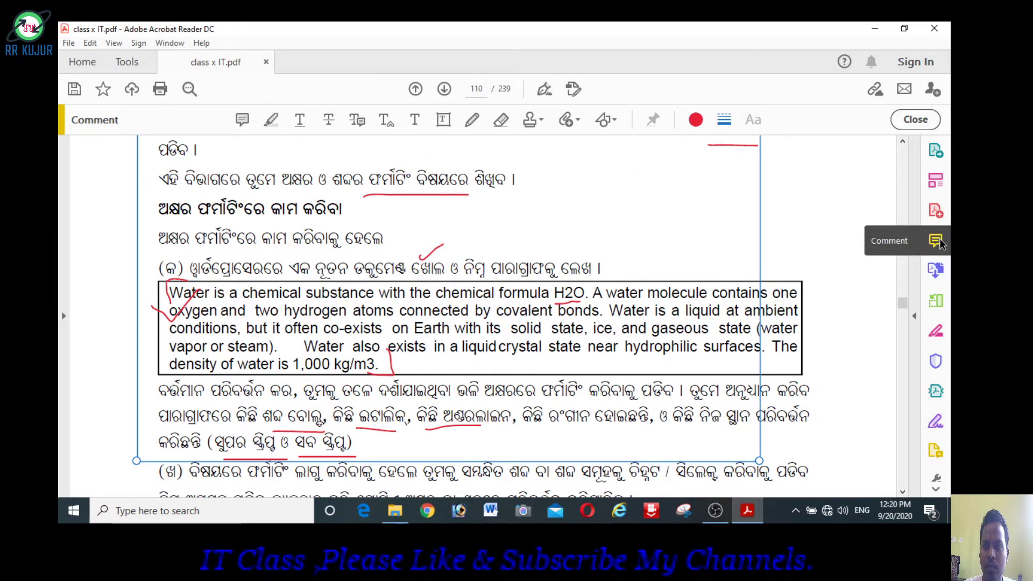
left_click(940, 243)
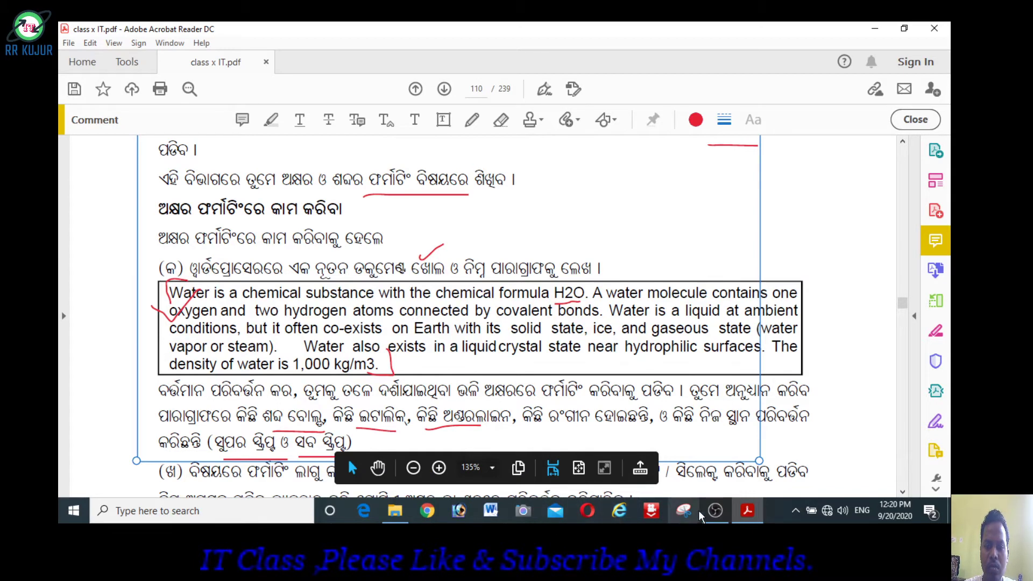
- Launch Word, dismiss the activation notice, and size its window to sit beside the PDF
left_click(490, 511)
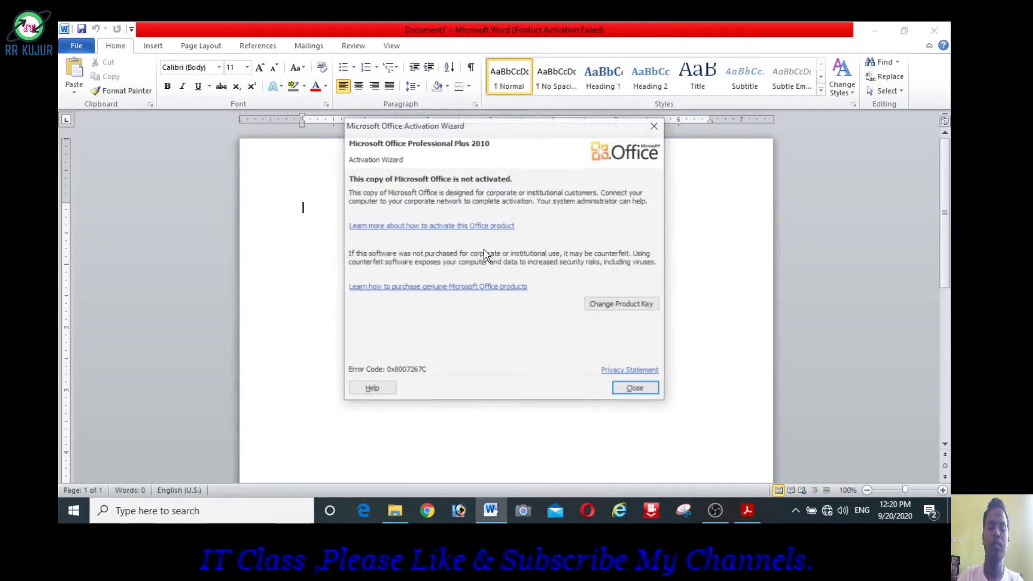
left_click(655, 125)
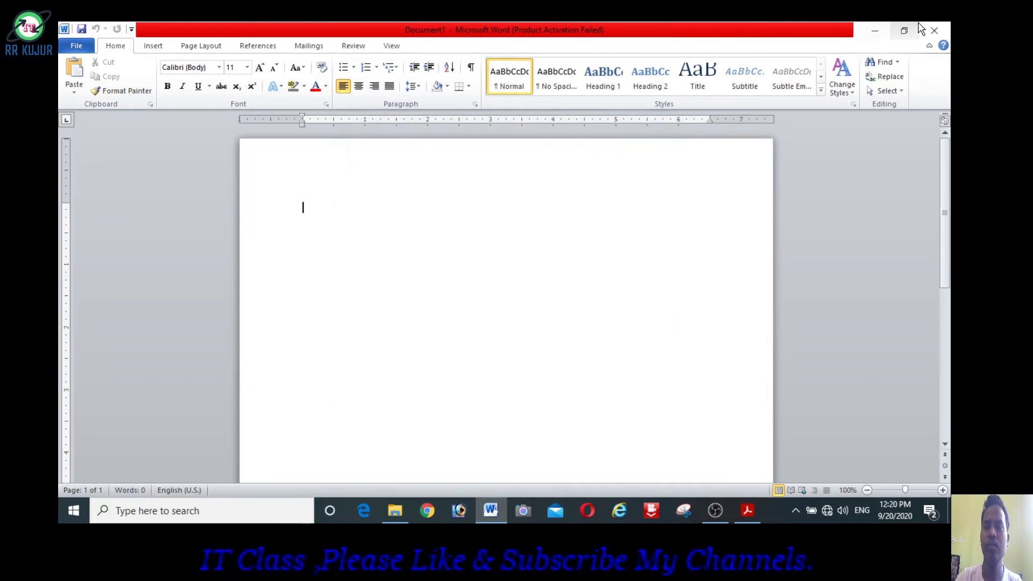
left_click(904, 30)
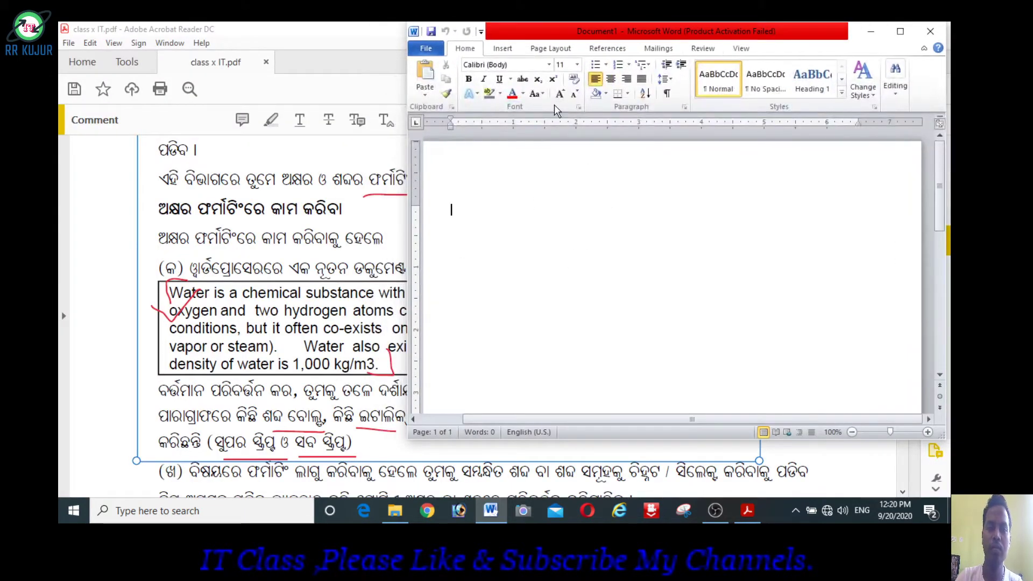
left_click(410, 40)
left_click_drag(734, 34, 732, 121)
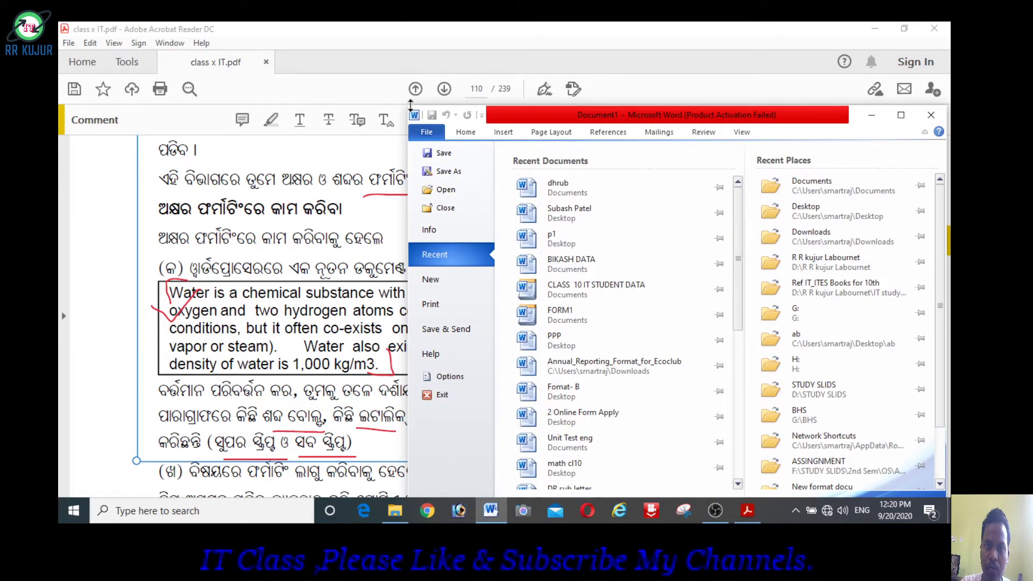
left_click_drag(409, 105, 410, 153)
mouse_move(715, 163)
left_mouse_down()
mouse_move(709, 128)
mouse_move(764, 121)
left_mouse_up()
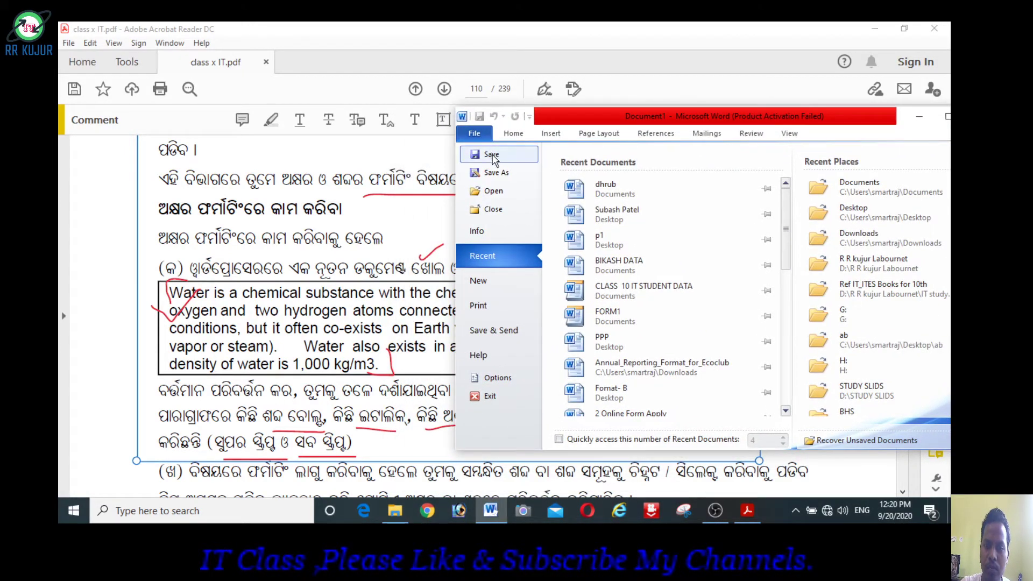
- Leave Backstage for the blank document, then bring up and cancel the save dialog
key("Escape")
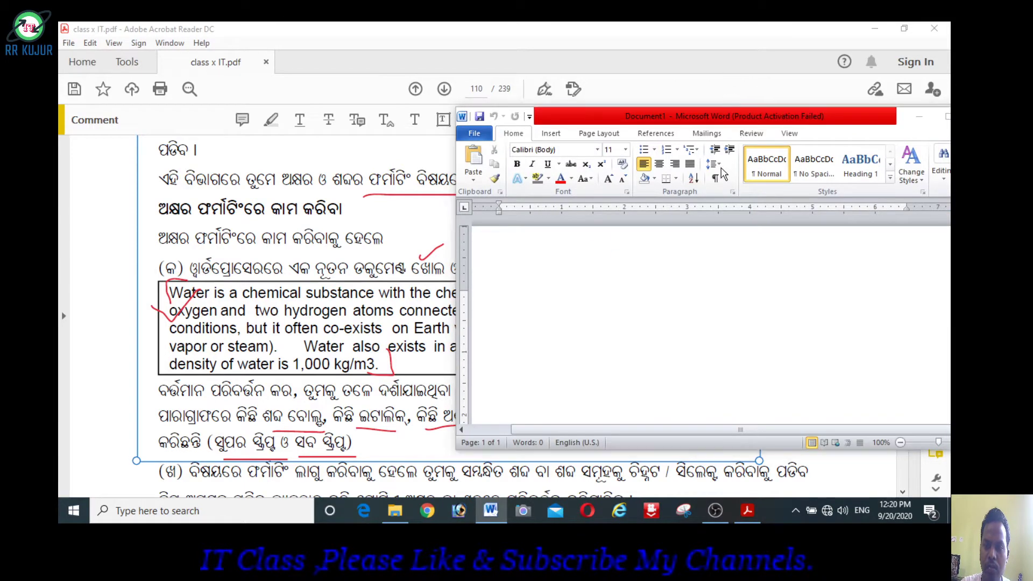
key("ctrl+s")
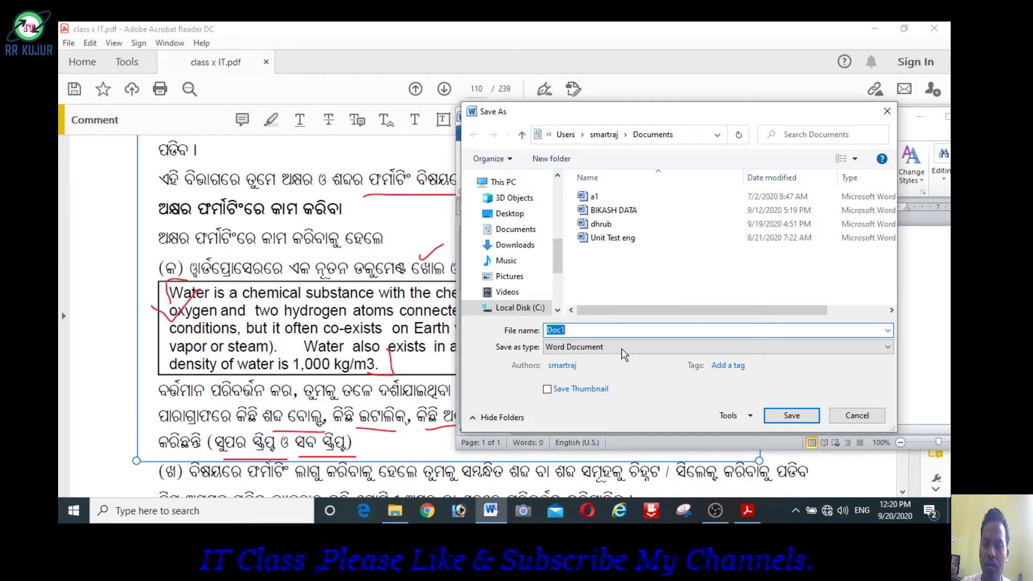
key("Escape")
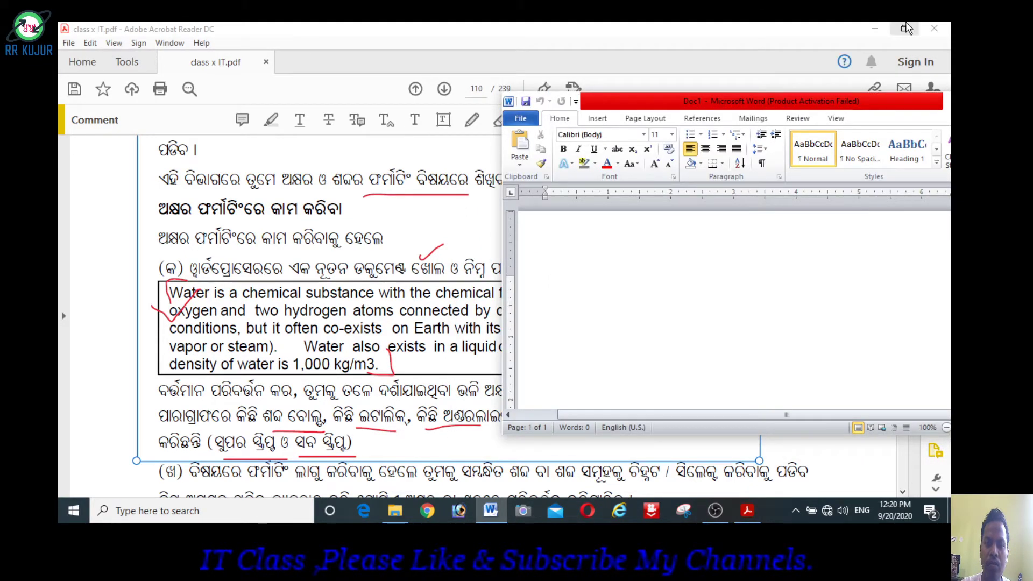
- Type 'Water is a chemical substance with the chemical formula H20', fixing typos along the way
type("WA")
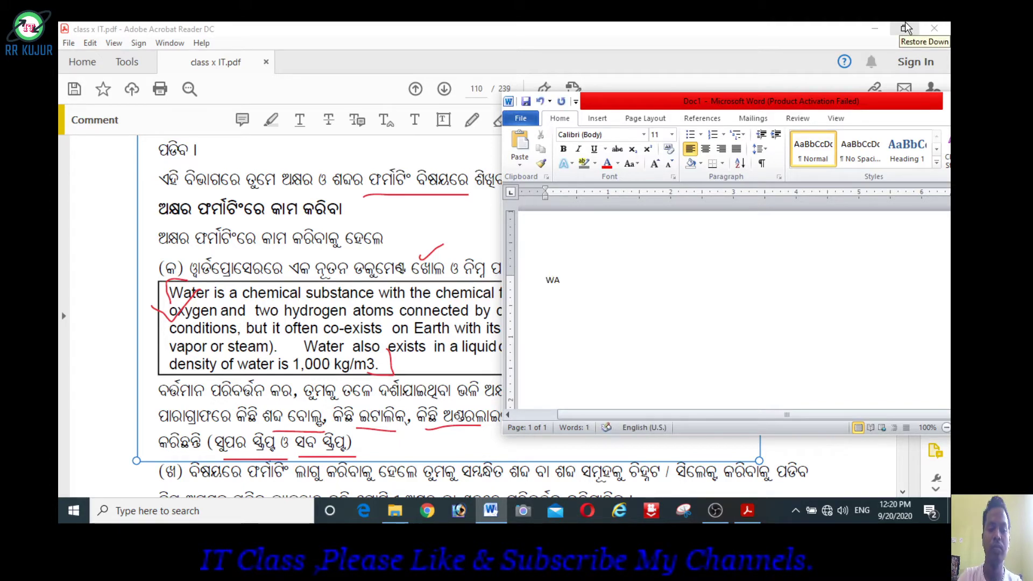
key("BackSpace")
type("er is a c")
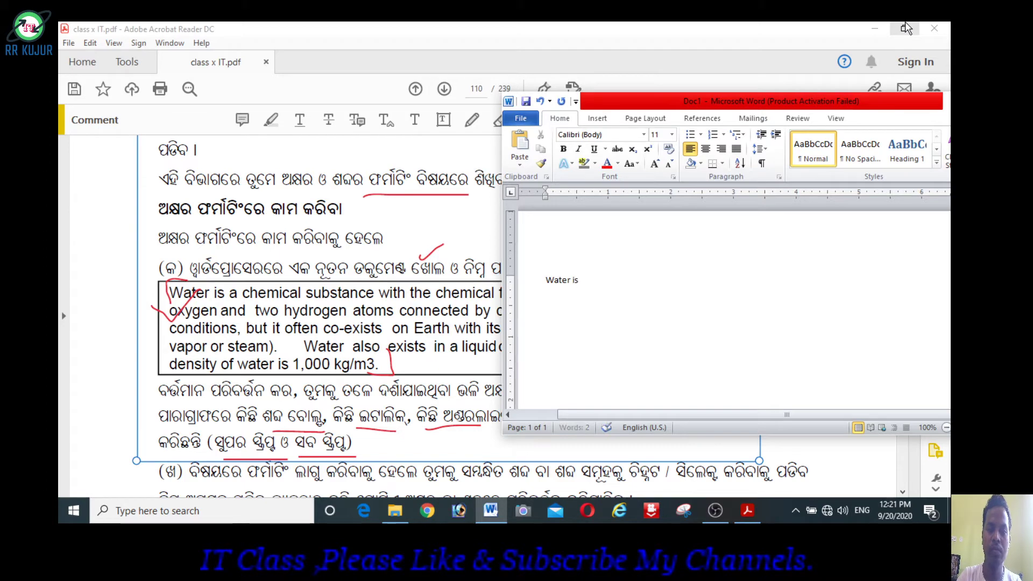
type("h")
type("emica")
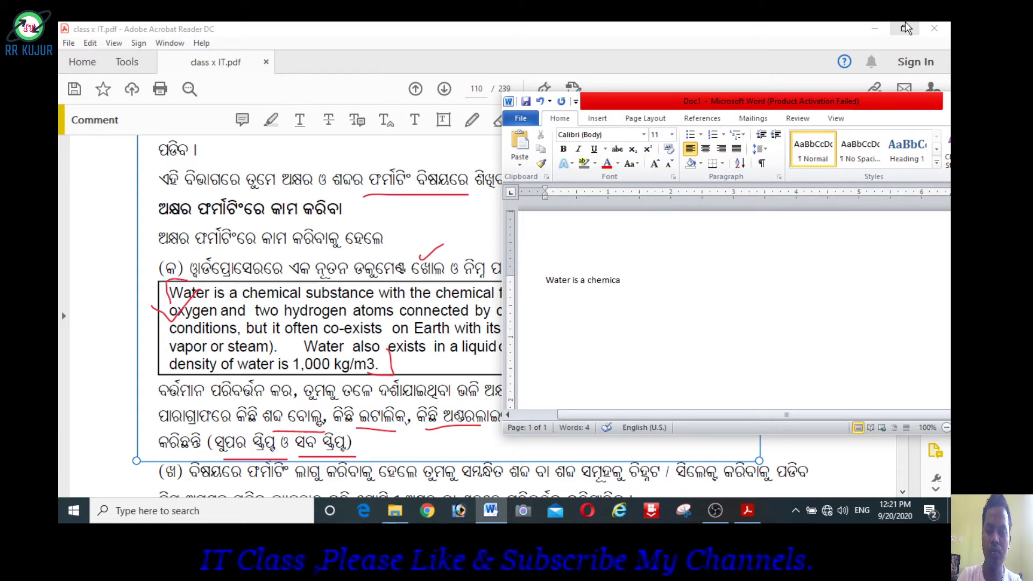
type("l subs")
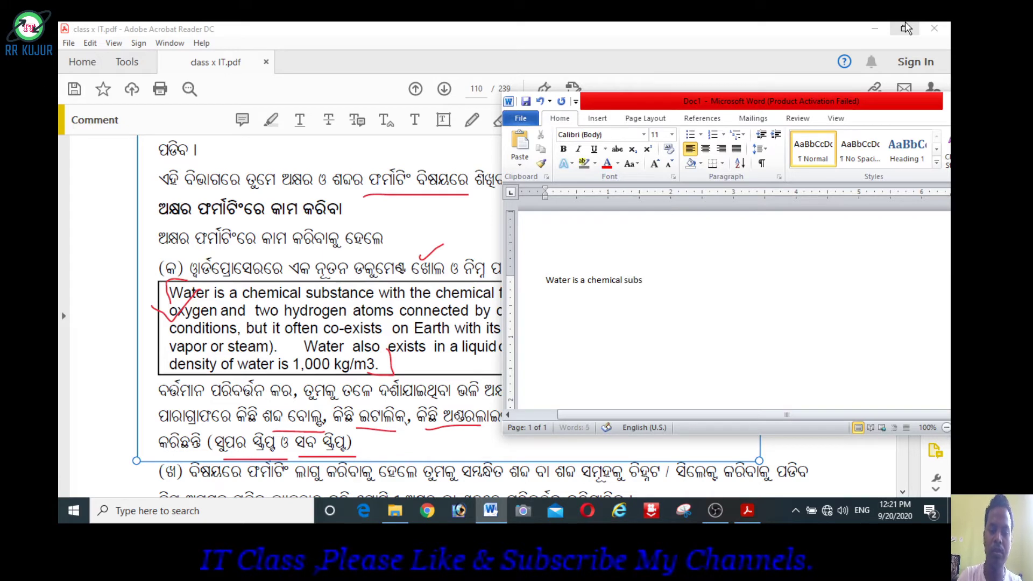
type("tance ")
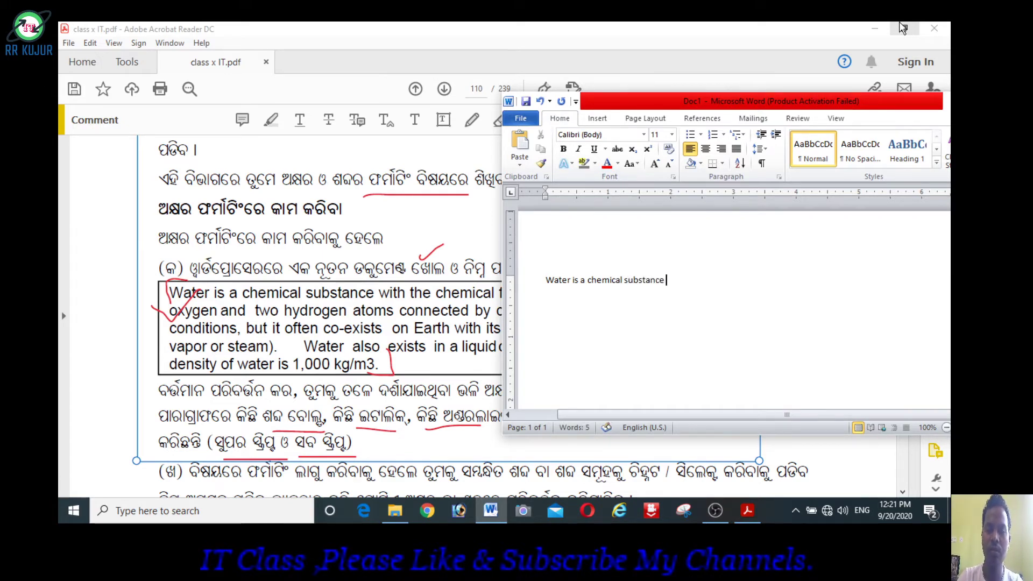
type("with th")
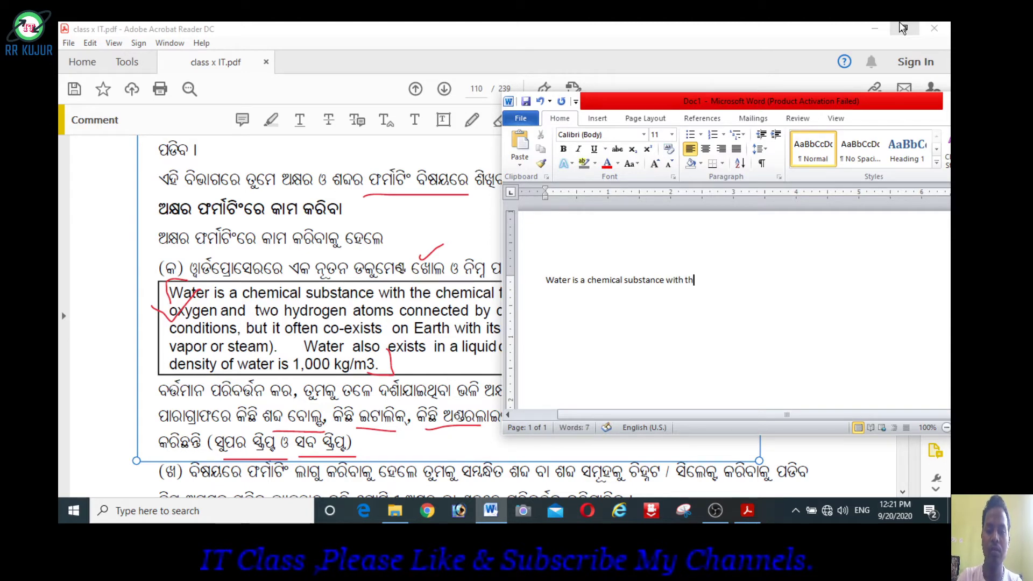
type("e m")
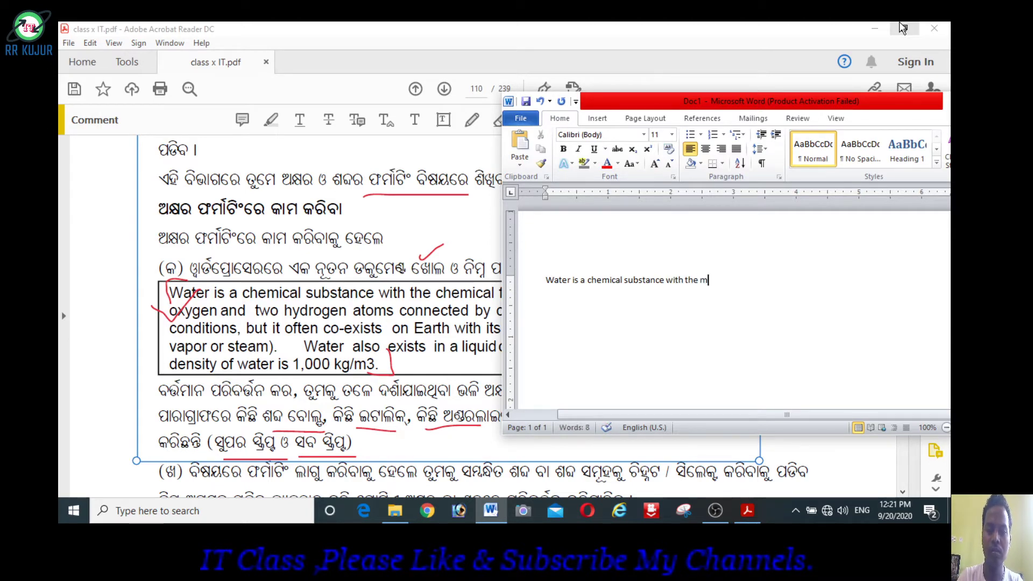
key("BackSpace")
type("chemi")
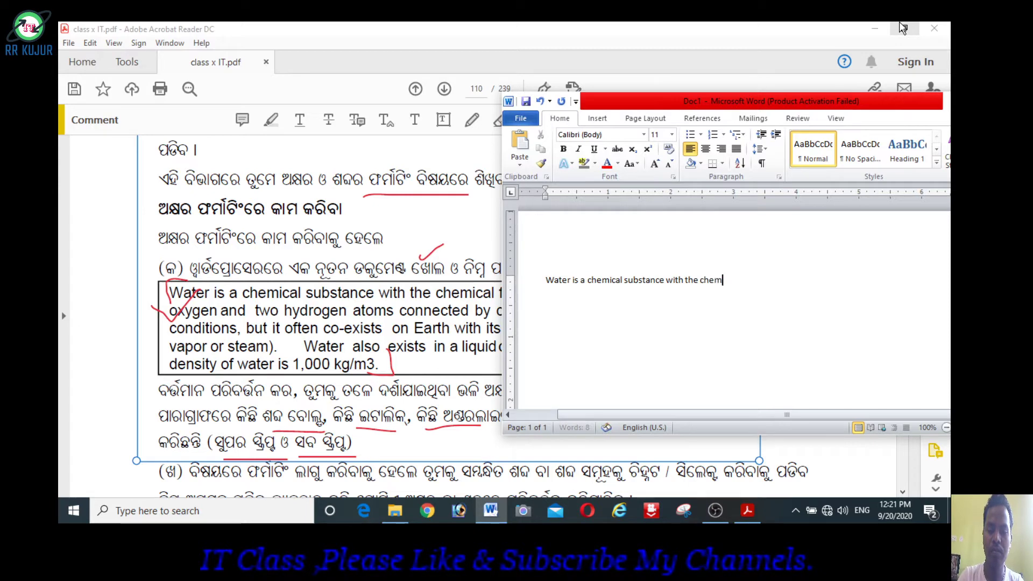
type("cal")
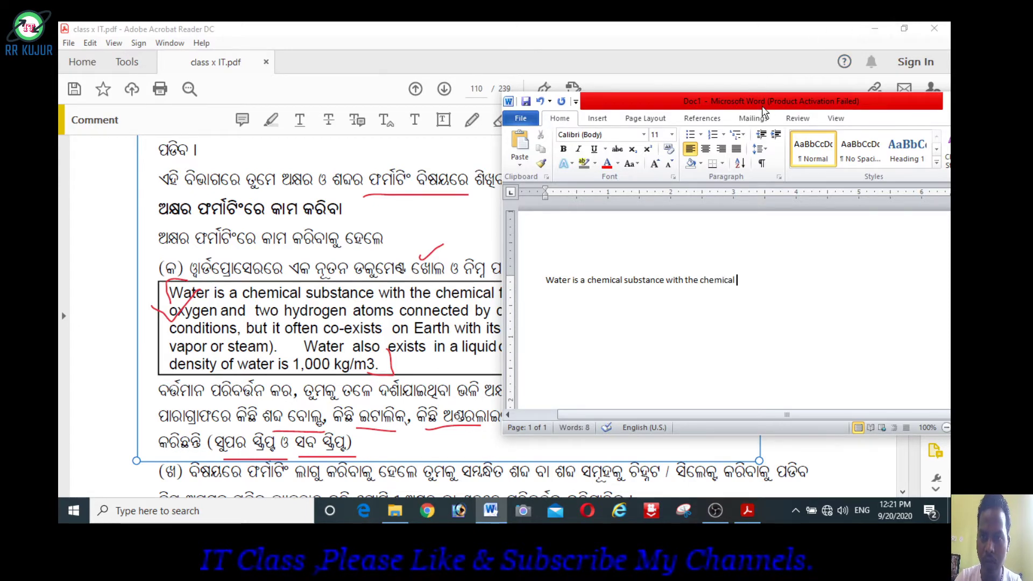
mouse_move(762, 105)
left_mouse_down()
mouse_move(634, 372)
mouse_move(429, 134)
left_mouse_up()
type("f")
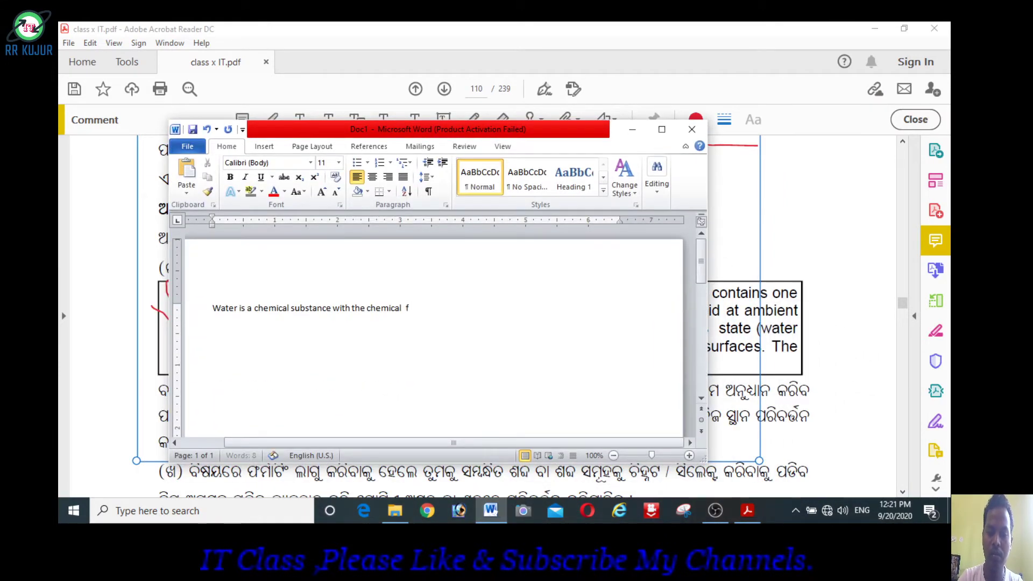
type("ormula h")
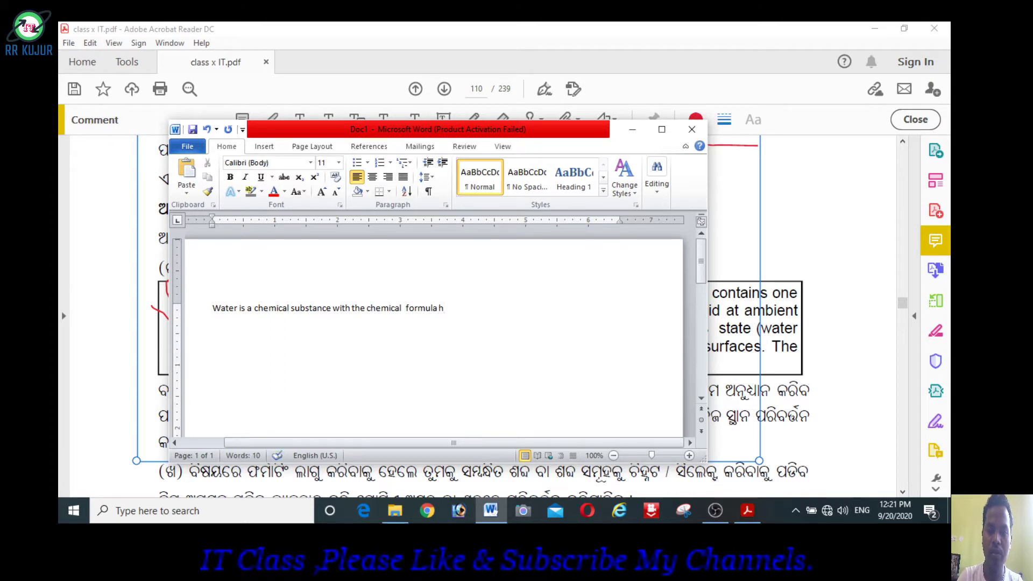
key("BackSpace")
type("H20")
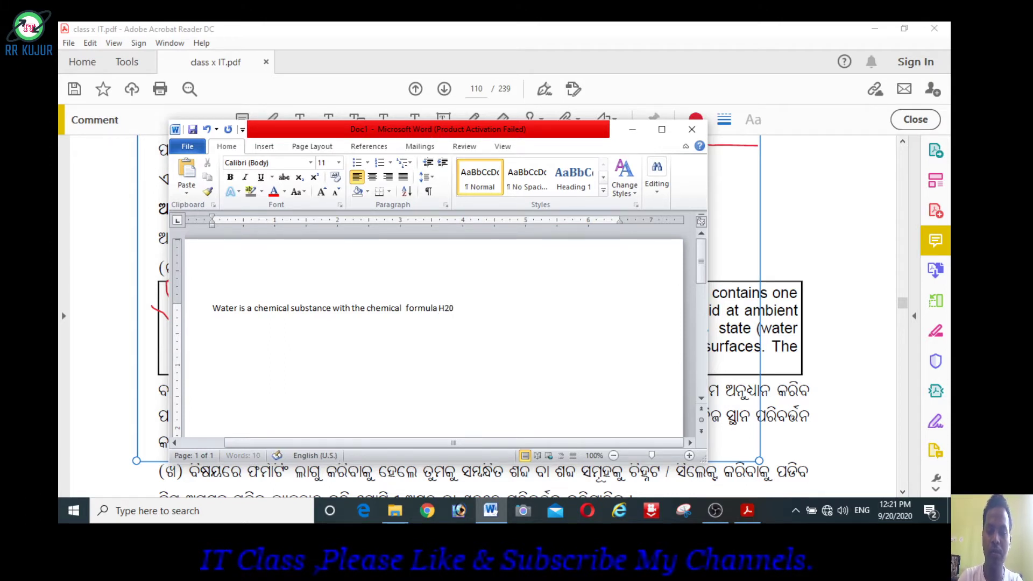
- Set the sentence to size 16 and accept the grammar fix for 'chemical formula'
triple_click(434, 338)
left_click(338, 163)
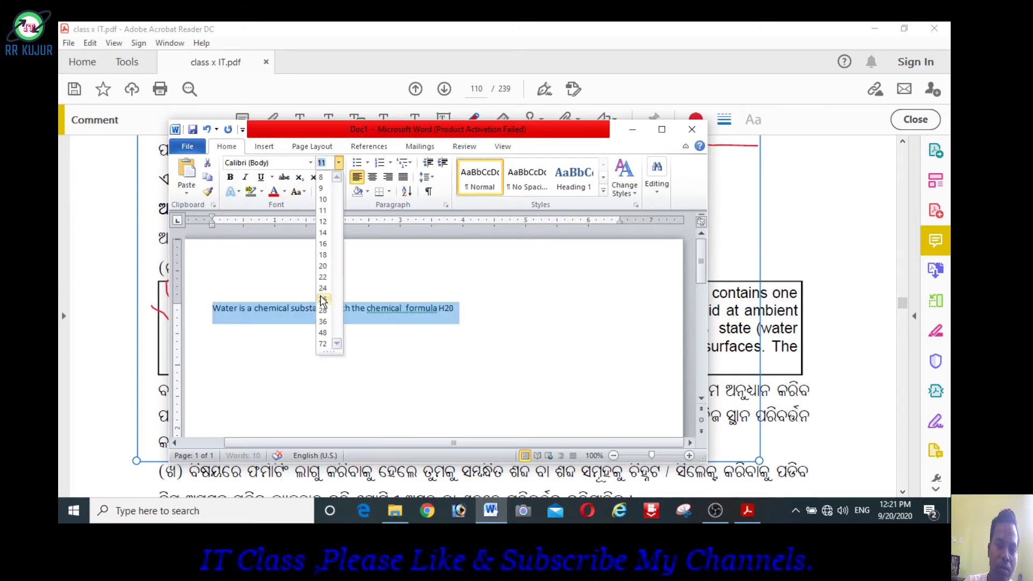
left_click(325, 247)
left_click(560, 413)
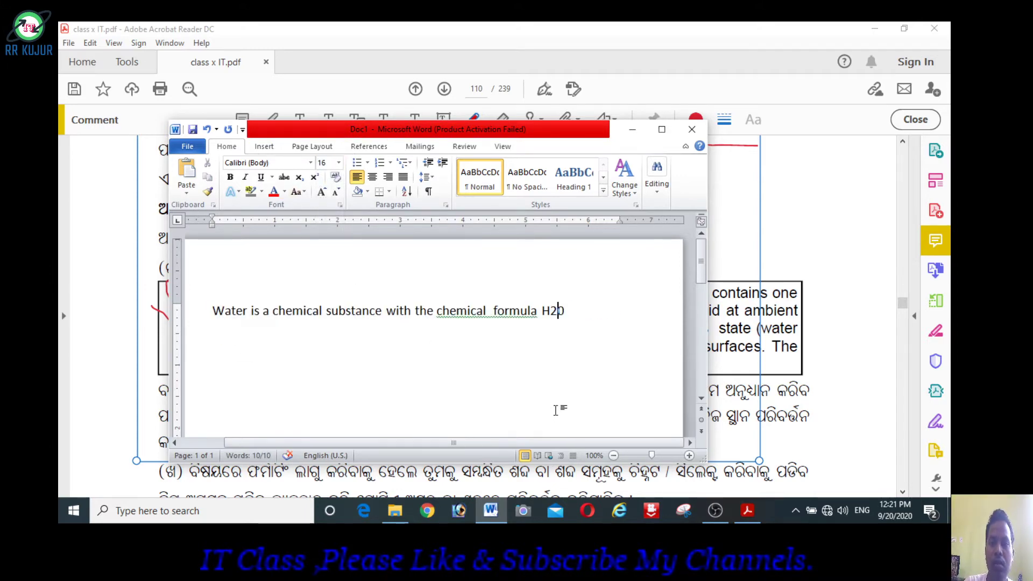
right_click(502, 311)
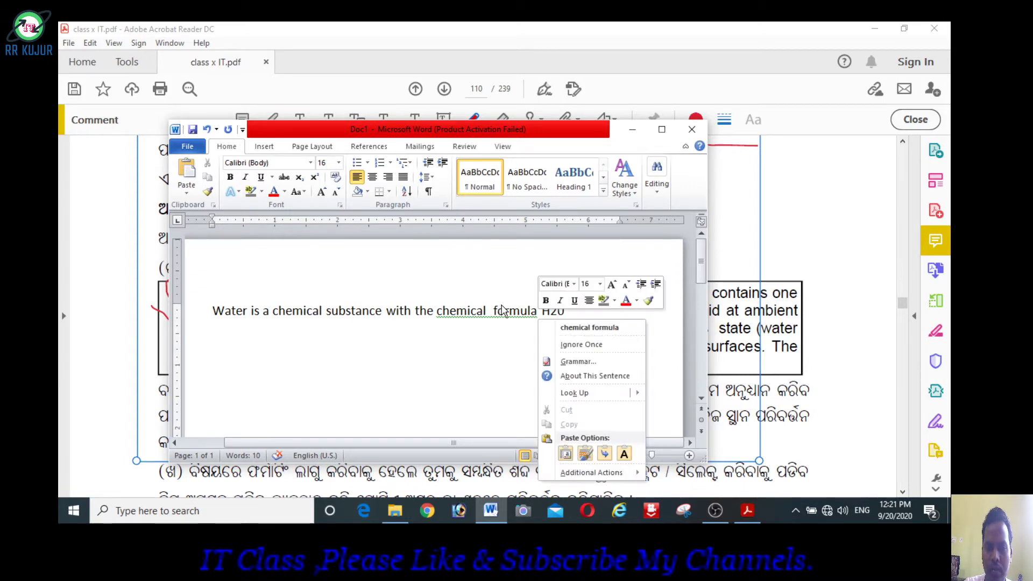
left_click(575, 326)
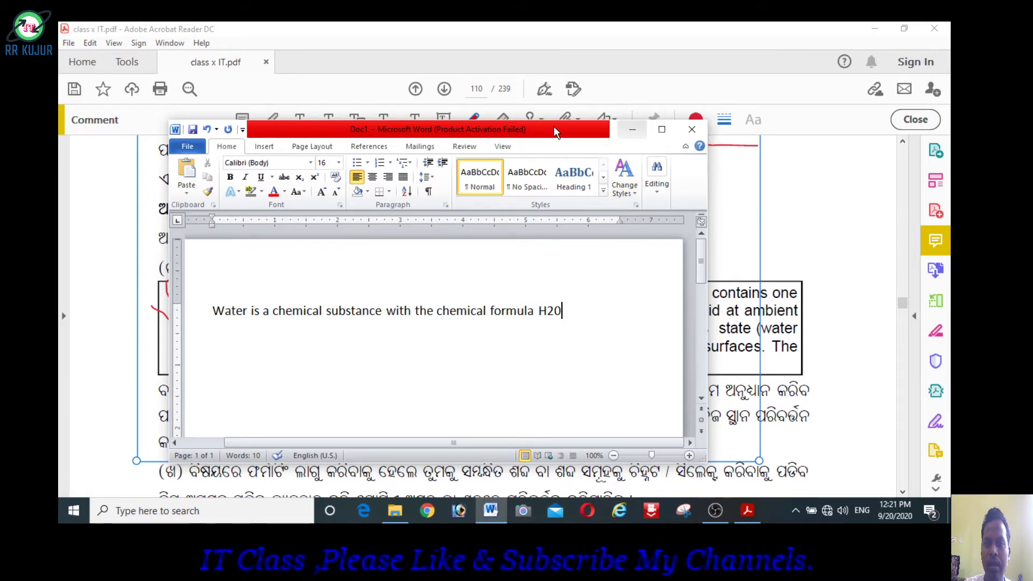
mouse_move(540, 132)
left_mouse_down()
mouse_move(818, 401)
mouse_move(722, 54)
left_mouse_up()
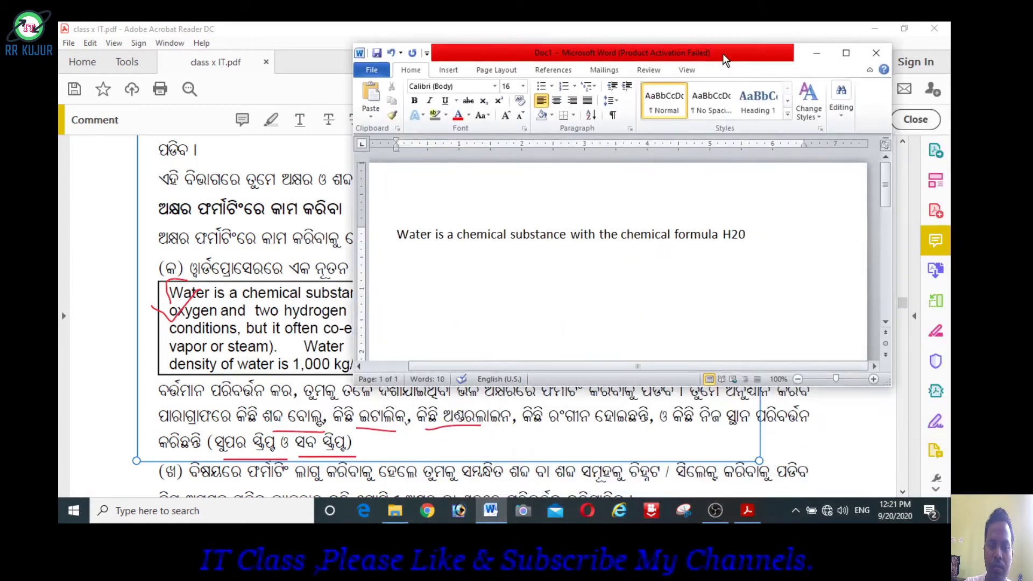
- Review the water paragraph on pages 110–111 in Acrobat, then minimize Acrobat
left_click(860, 433)
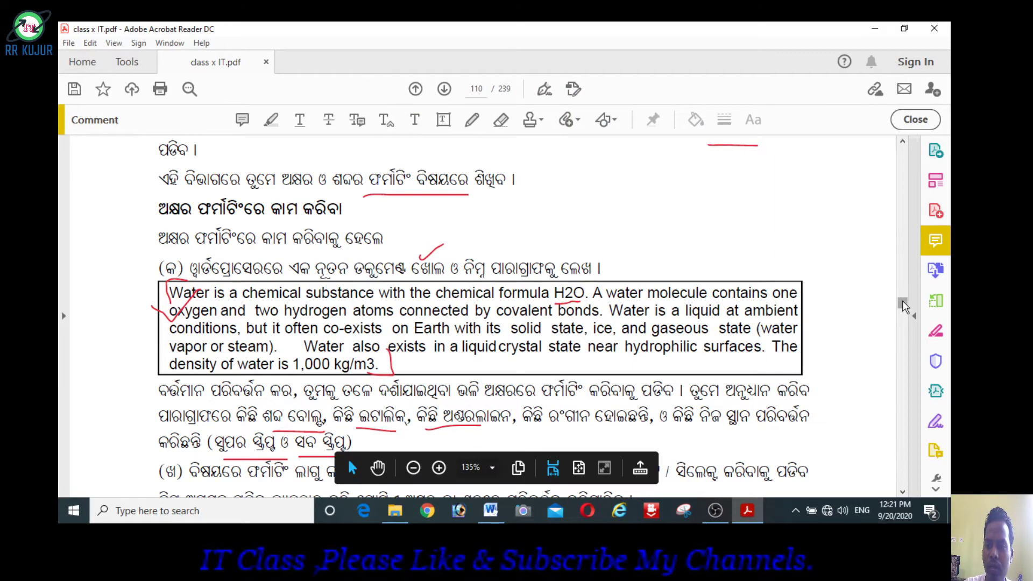
scroll(755, 471, "down", 1)
scroll(755, 471, "down", 1)
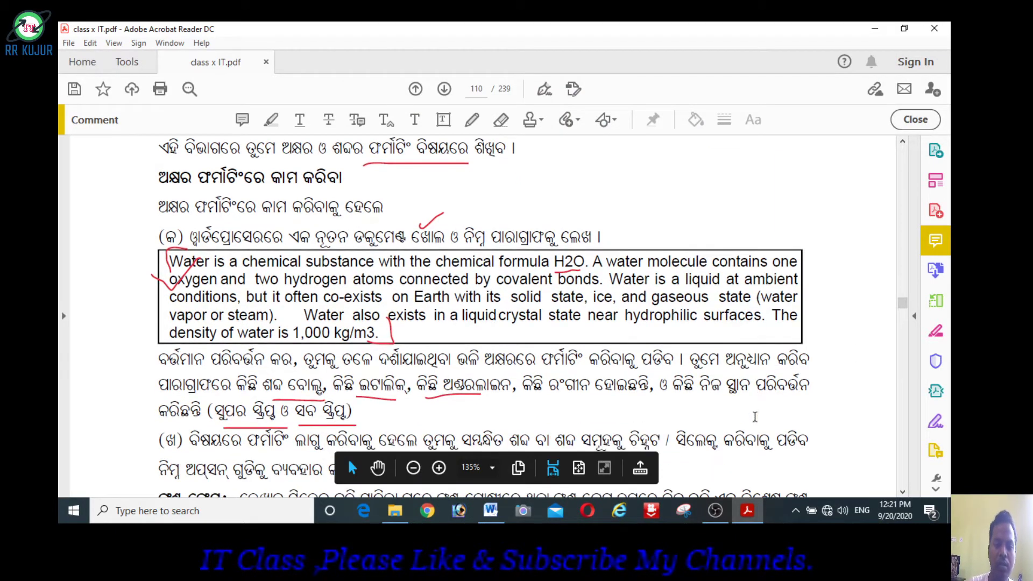
scroll(755, 471, "down", 2)
scroll(752, 475, "down", 1)
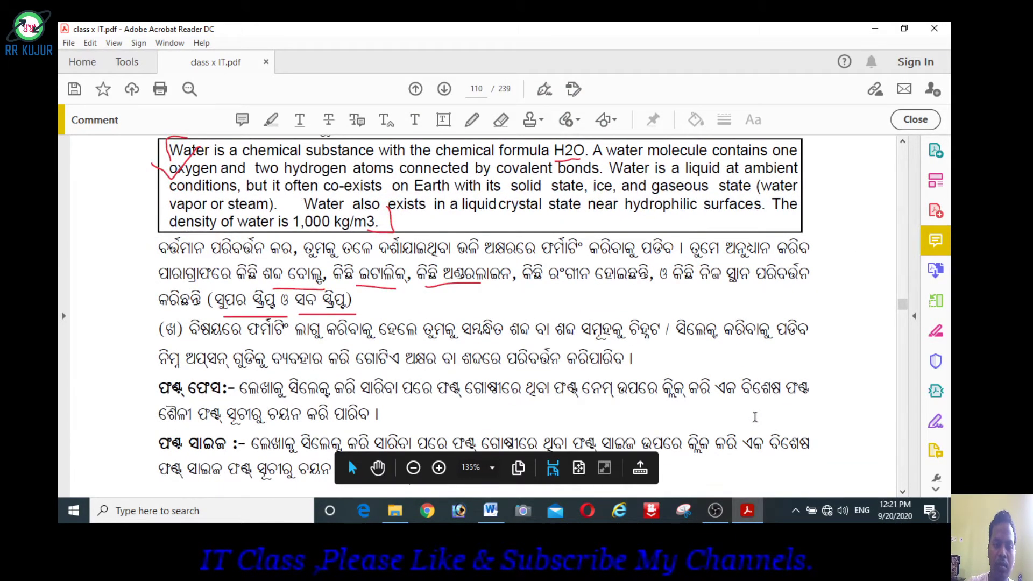
scroll(755, 422, "down", 5)
scroll(755, 416, "down", 10)
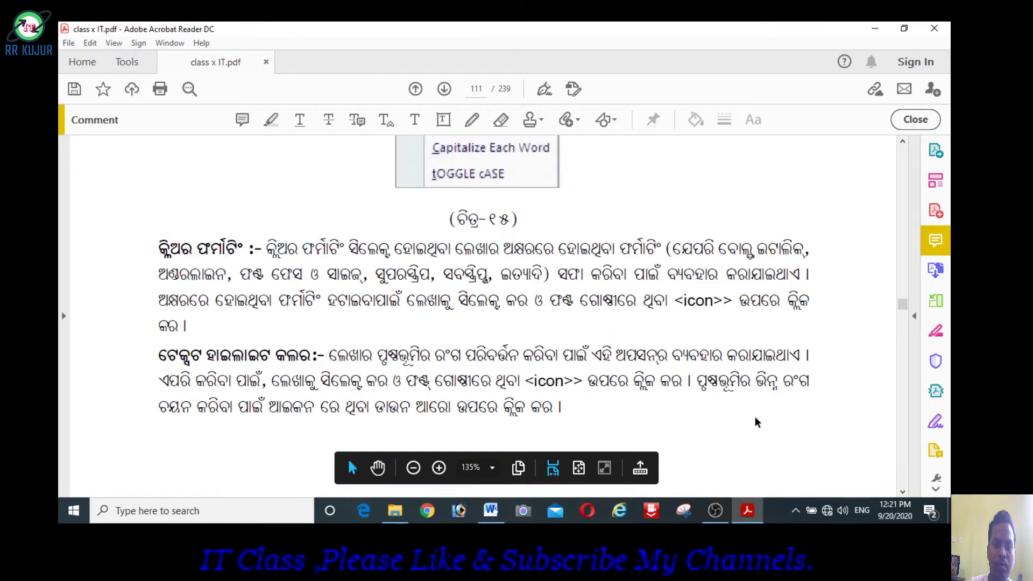
scroll(754, 416, "up", 20)
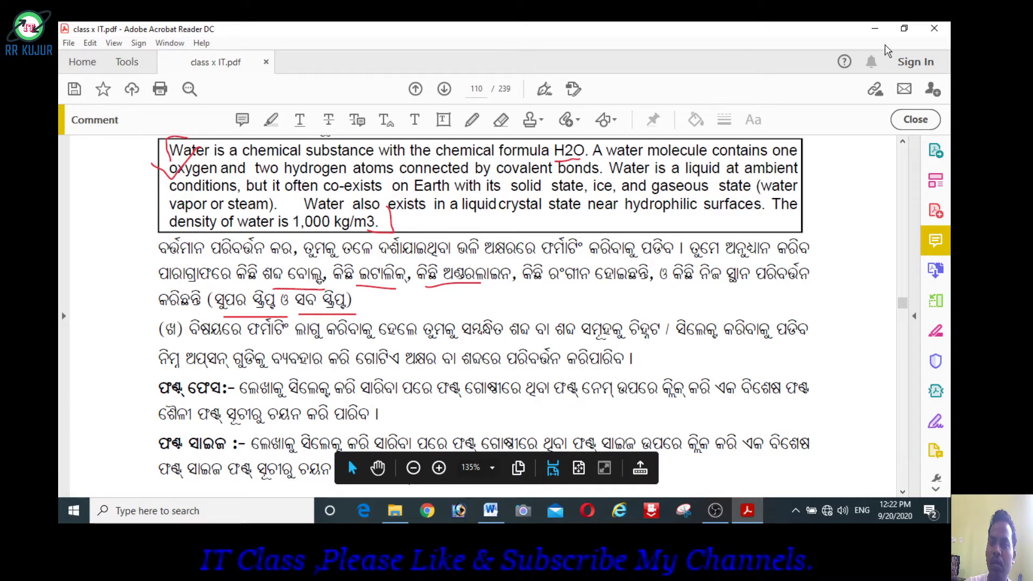
left_click(875, 28)
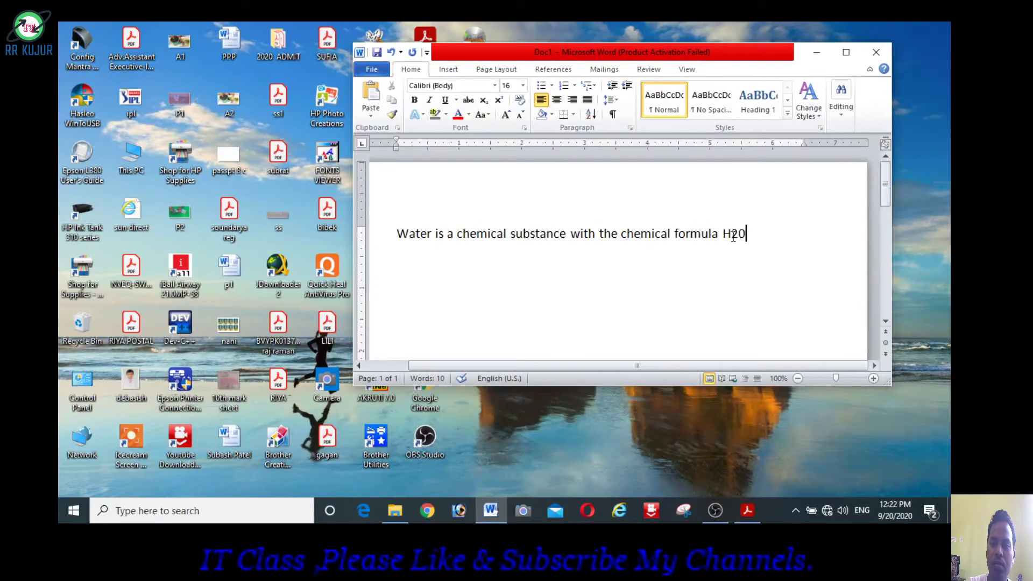
- Maximize Word and make the 2 in H20 a subscript
left_click_drag(739, 237, 731, 236)
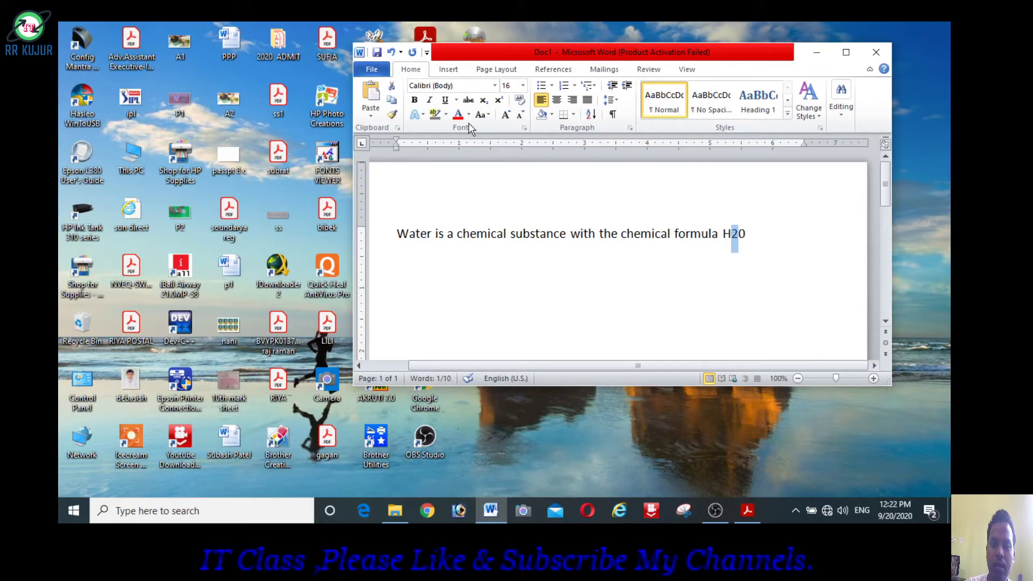
left_click(846, 52)
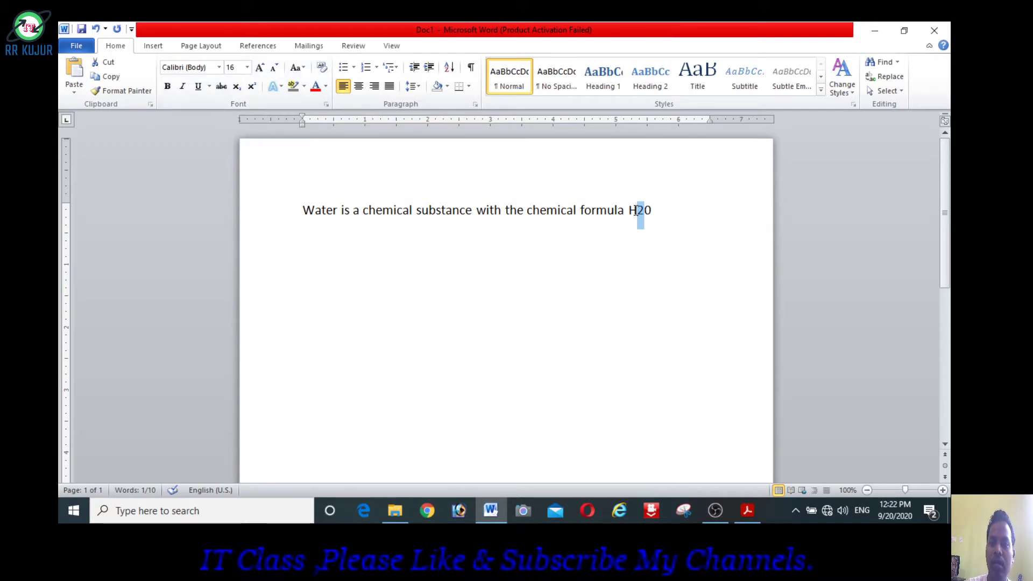
key("ctrl+equal")
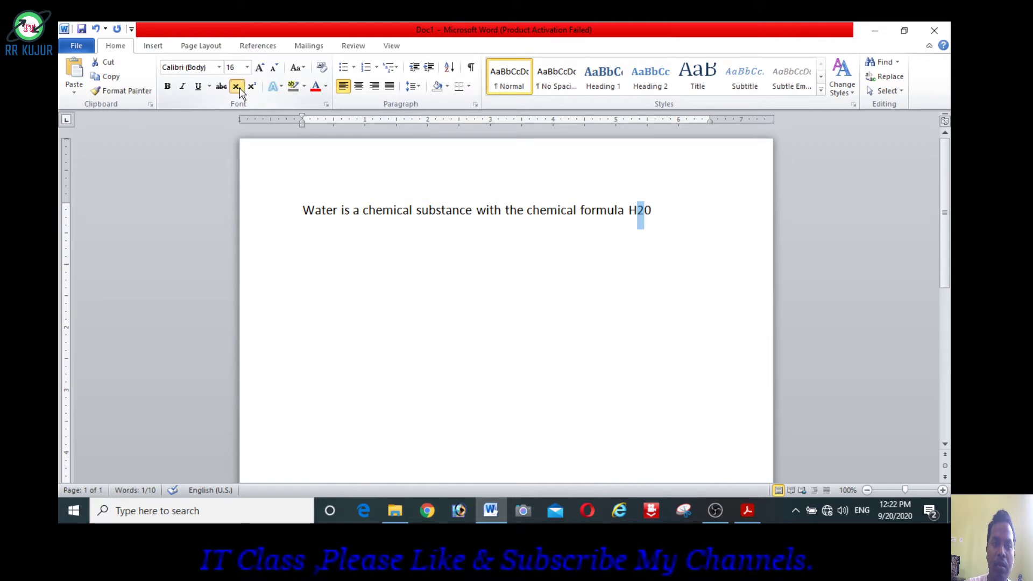
left_click(638, 218)
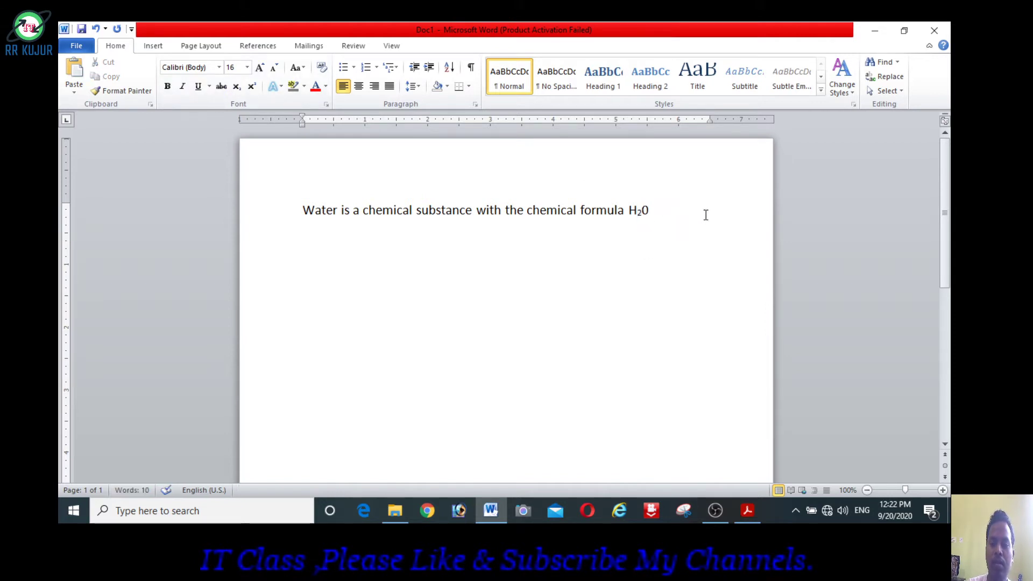
- Enlarge the water sentence to 26 pt, keeping the 2 in H₂0 subscript
left_click_drag(706, 214, 298, 223)
left_click(247, 67)
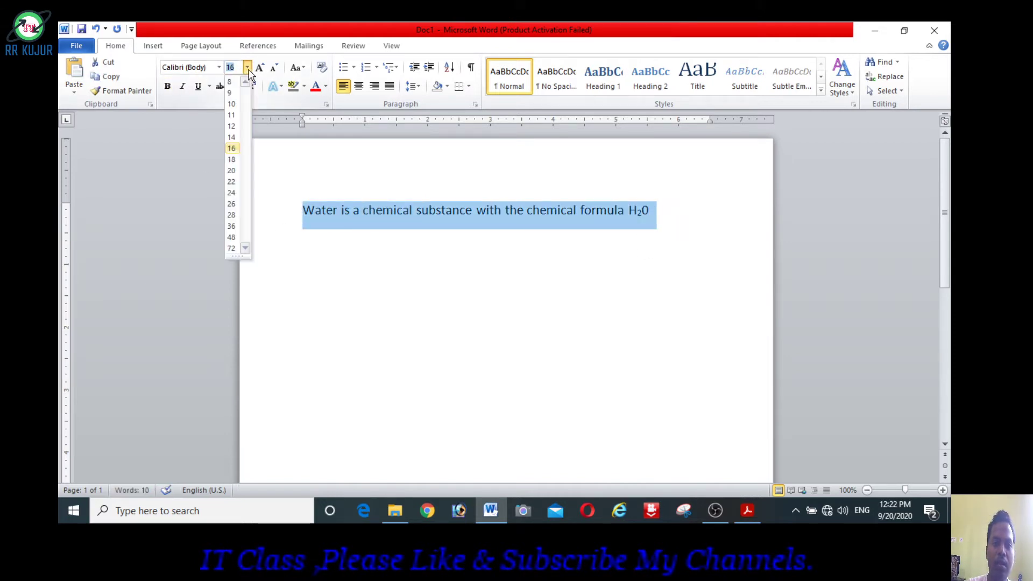
left_click(231, 203)
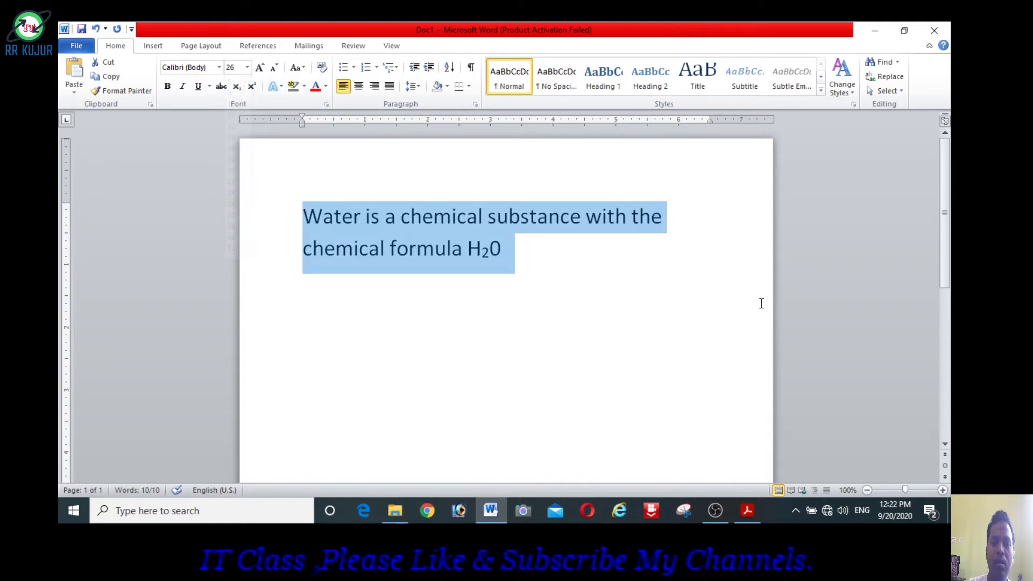
left_click(670, 345)
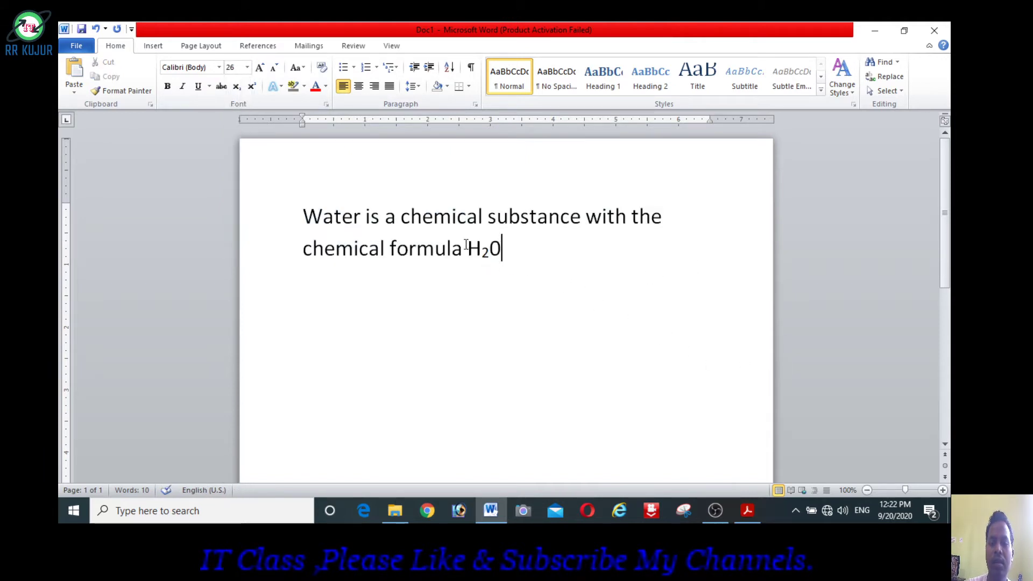
left_click_drag(490, 252, 481, 252)
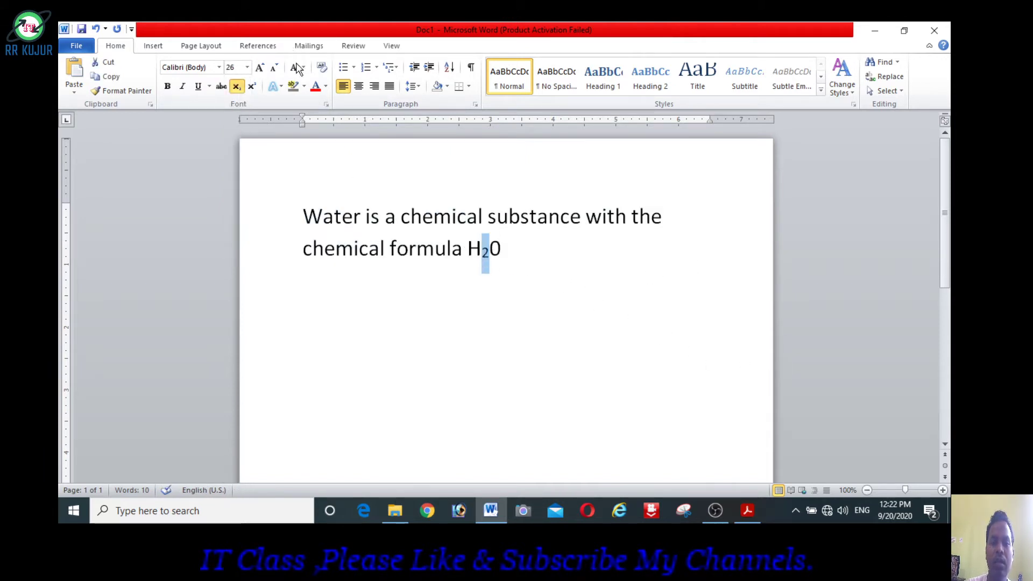
left_click(251, 87)
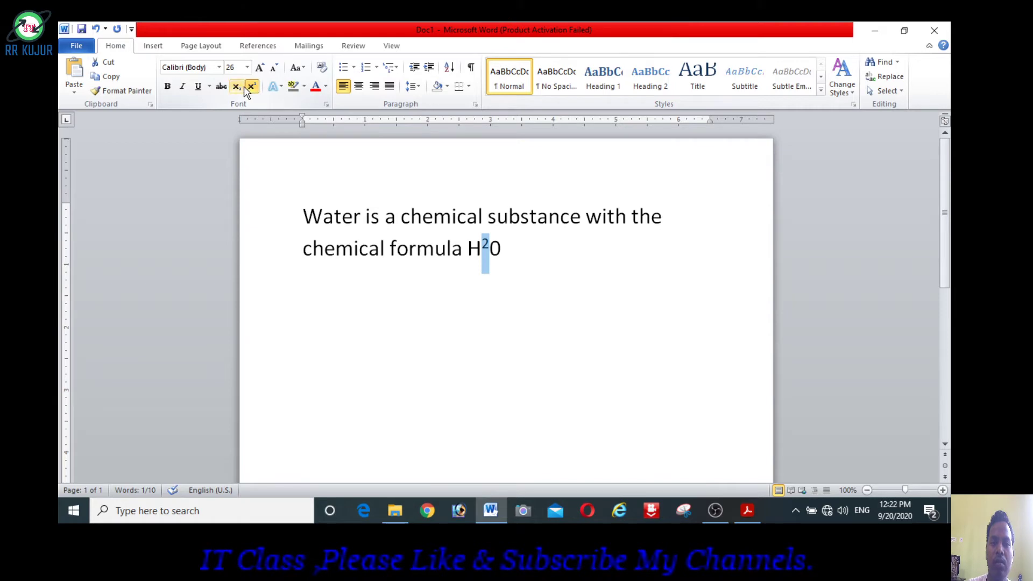
left_click(237, 86)
left_click(557, 319)
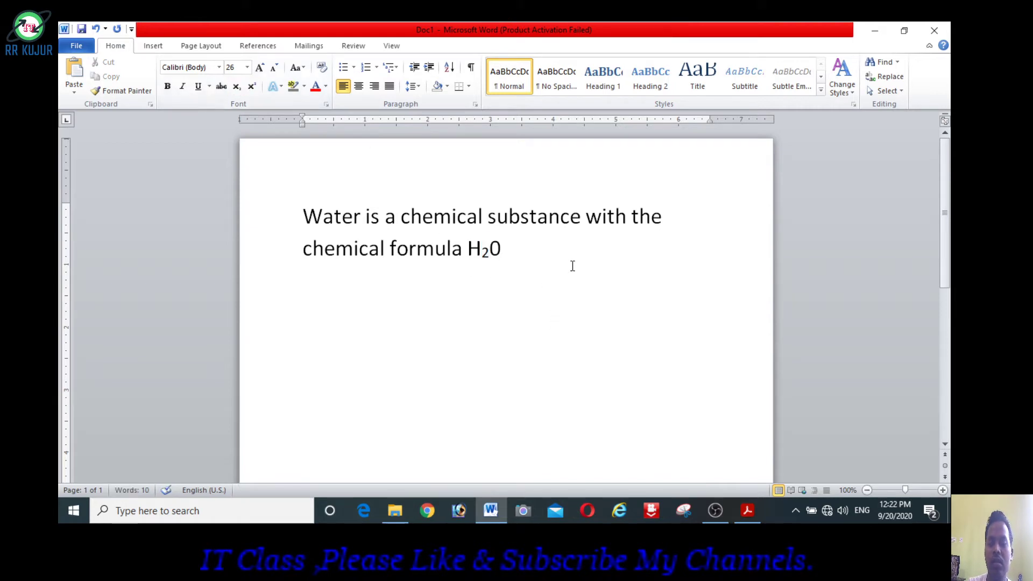
- End the water sentence with a full stop, then bring up page 110 of the PDF
type(".")
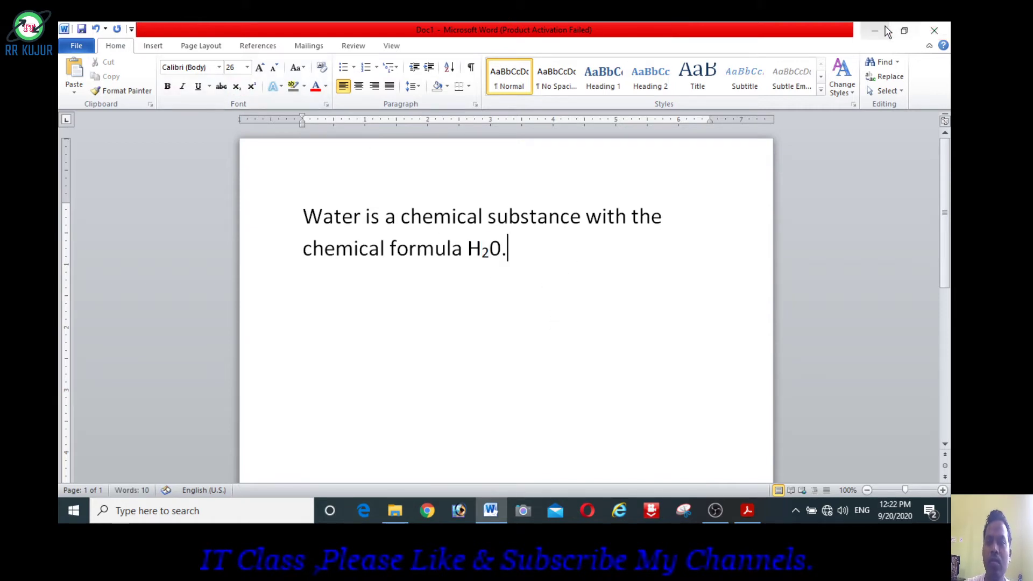
left_click(874, 30)
mouse_move(490, 511)
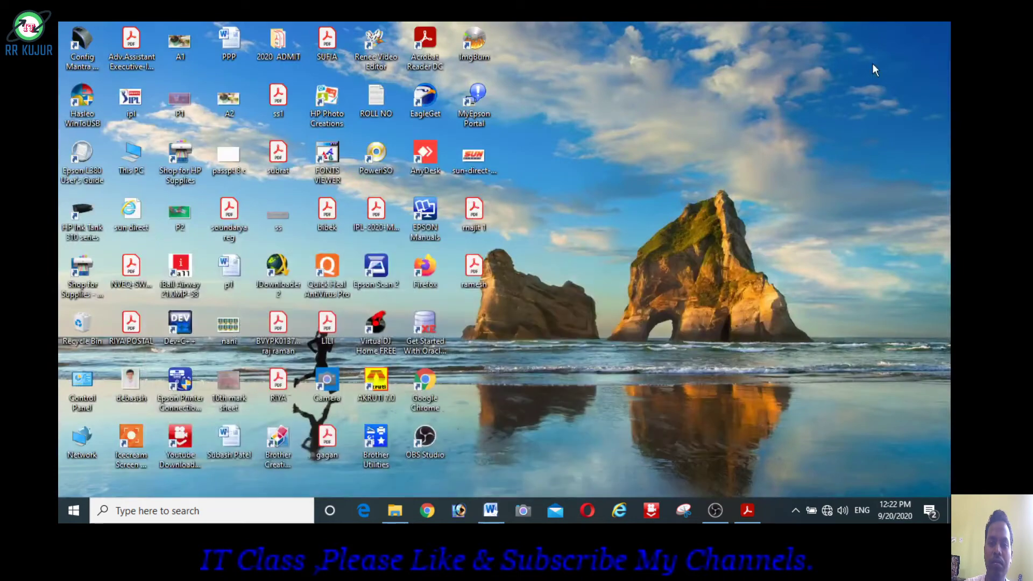
left_click(490, 511)
left_click(747, 511)
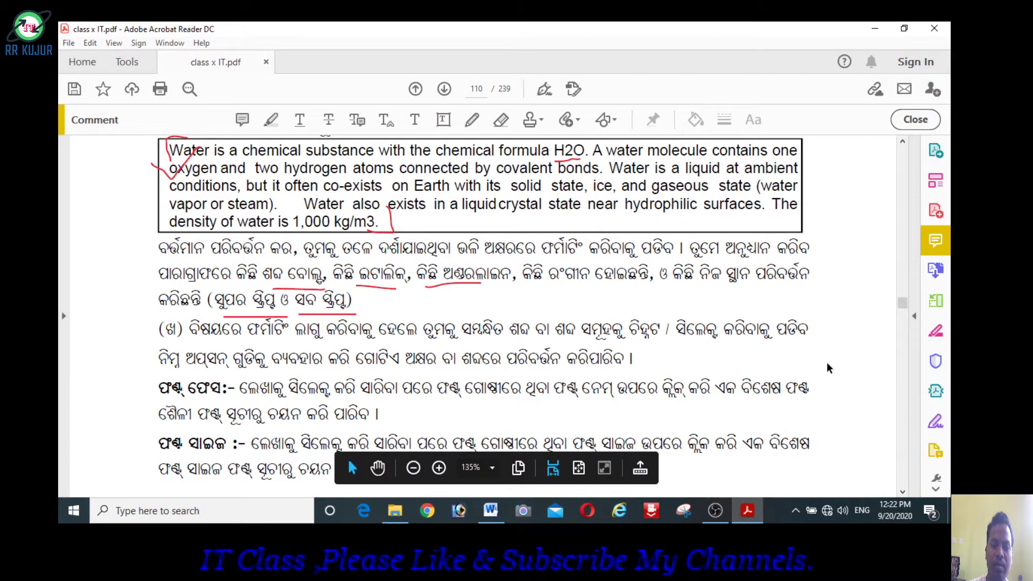
scroll(827, 368, "down", 2)
scroll(827, 368, "down", 2)
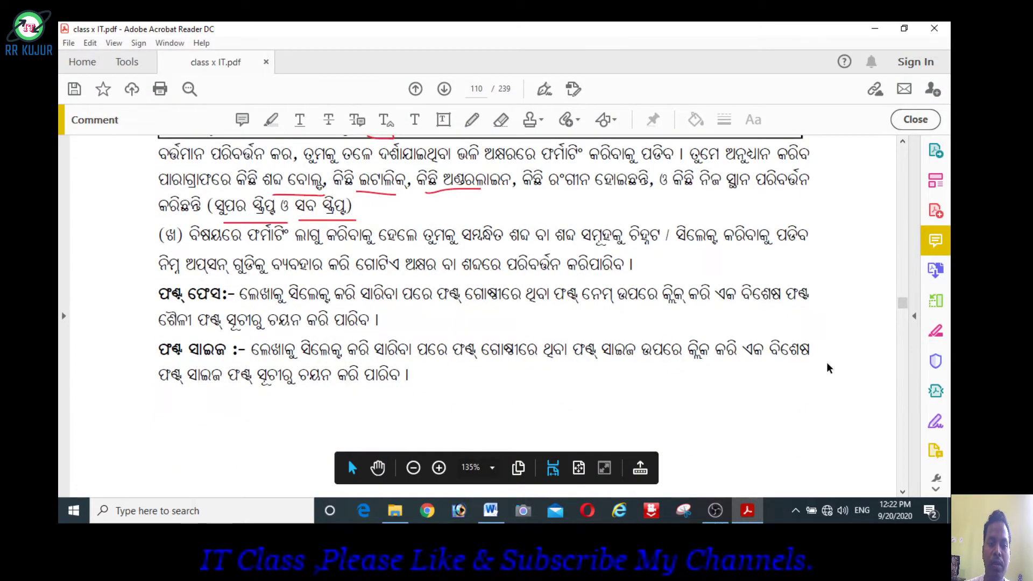
scroll(827, 368, "down", 2)
scroll(828, 368, "down", 1)
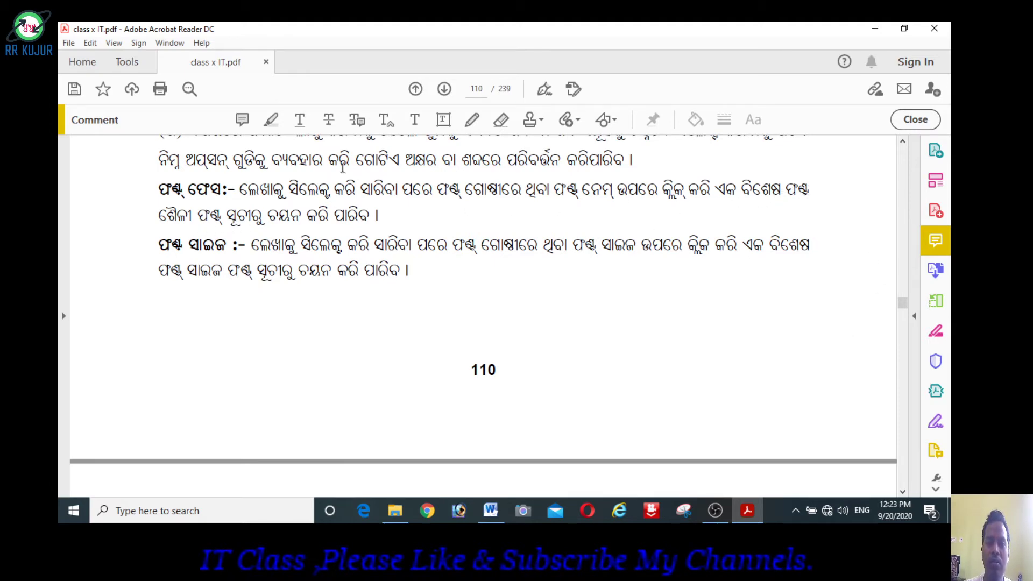
- Underline and tick the font face and font size headings in red, then return to Word
left_click(472, 119)
left_click_drag(186, 231, 311, 230)
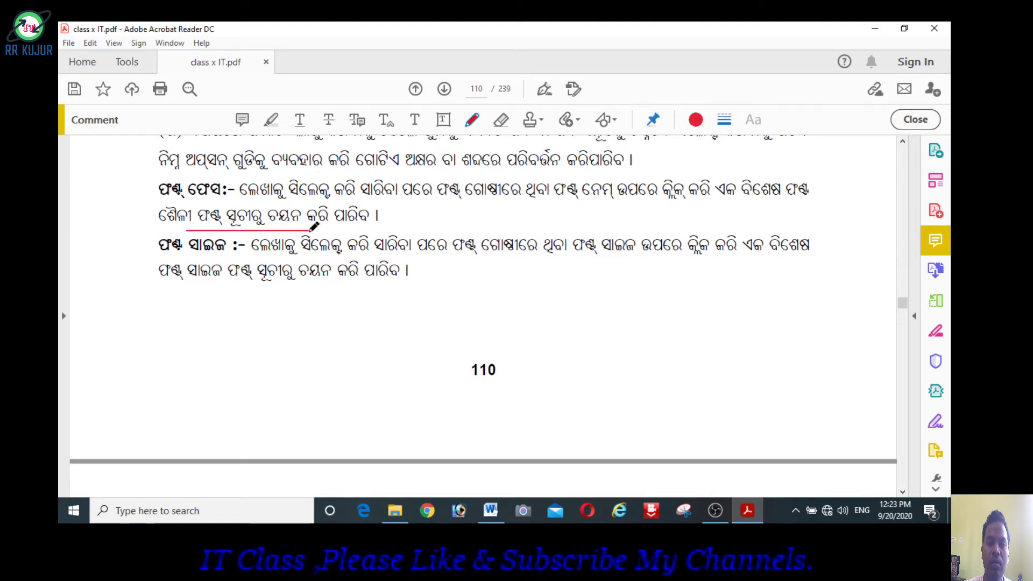
left_click_drag(170, 250, 213, 251)
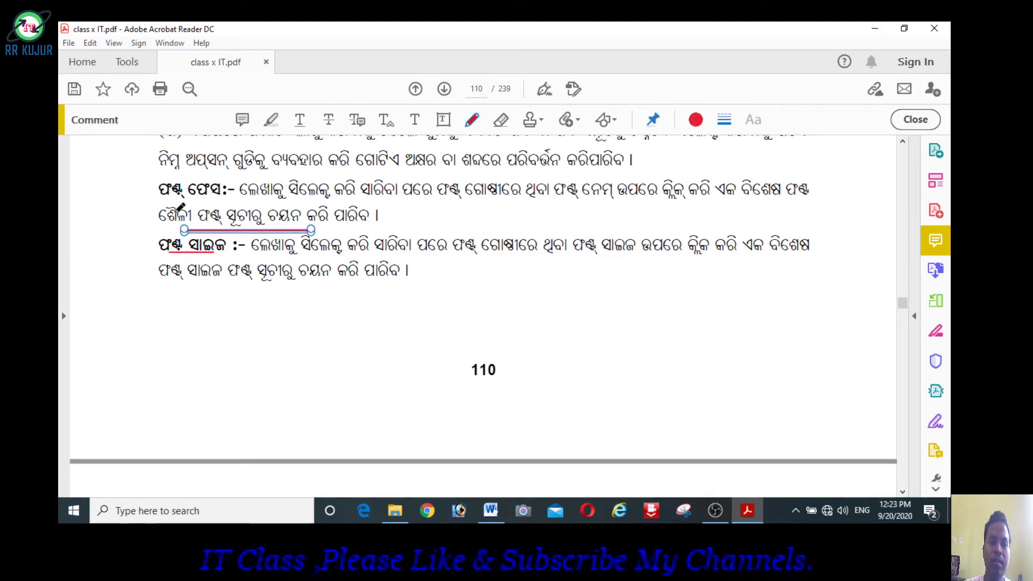
left_click_drag(143, 192, 219, 159)
left_click_drag(175, 199, 227, 200)
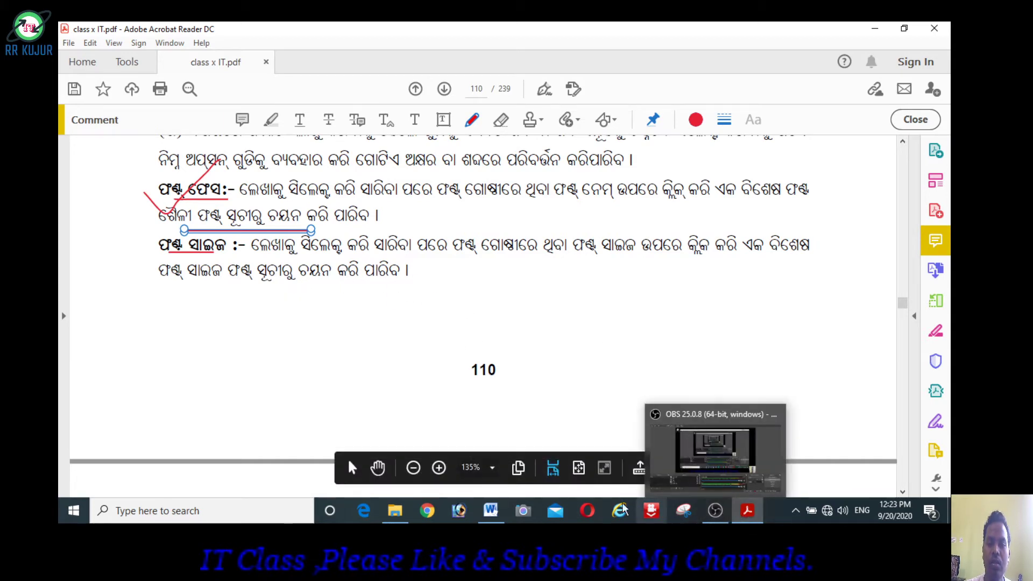
left_click(491, 510)
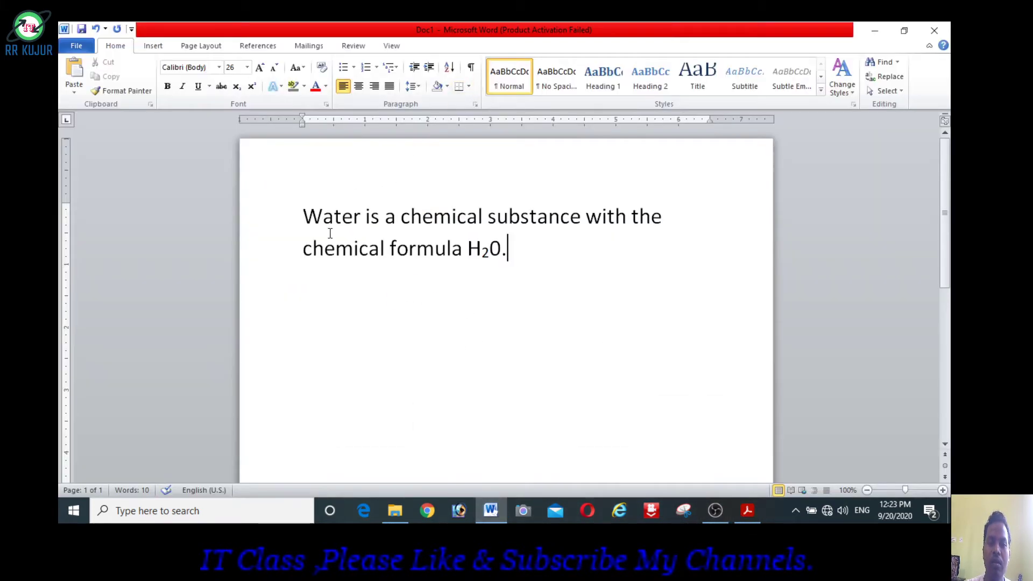
- Try Lucida Calligraphy as the font for the water sentence
left_click_drag(304, 217, 520, 244)
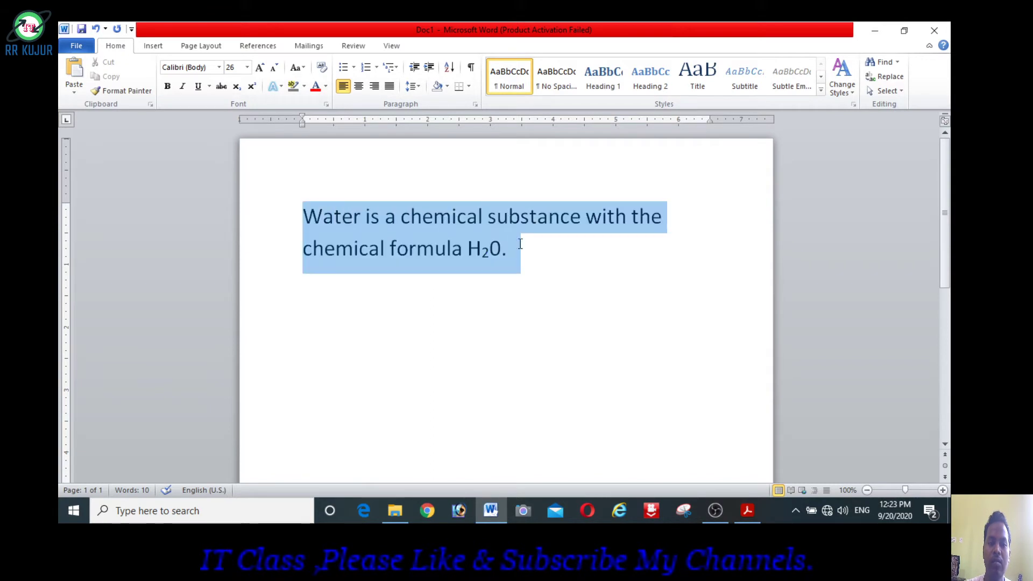
left_click(219, 67)
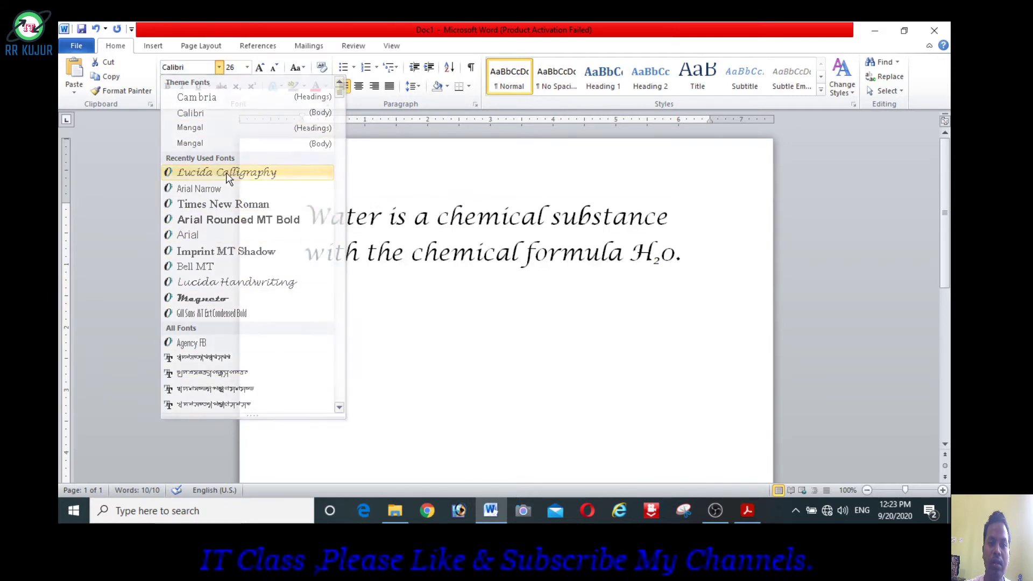
left_click(253, 174)
left_click(501, 350)
- Reselect both lines and switch their font to Times New Roman
left_click_drag(305, 222, 691, 268)
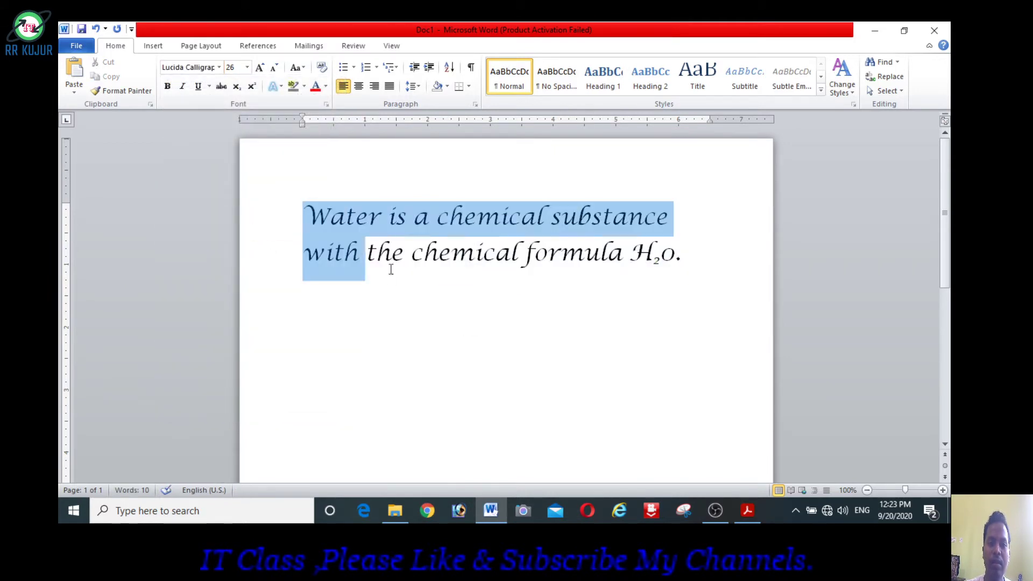
left_click(218, 67)
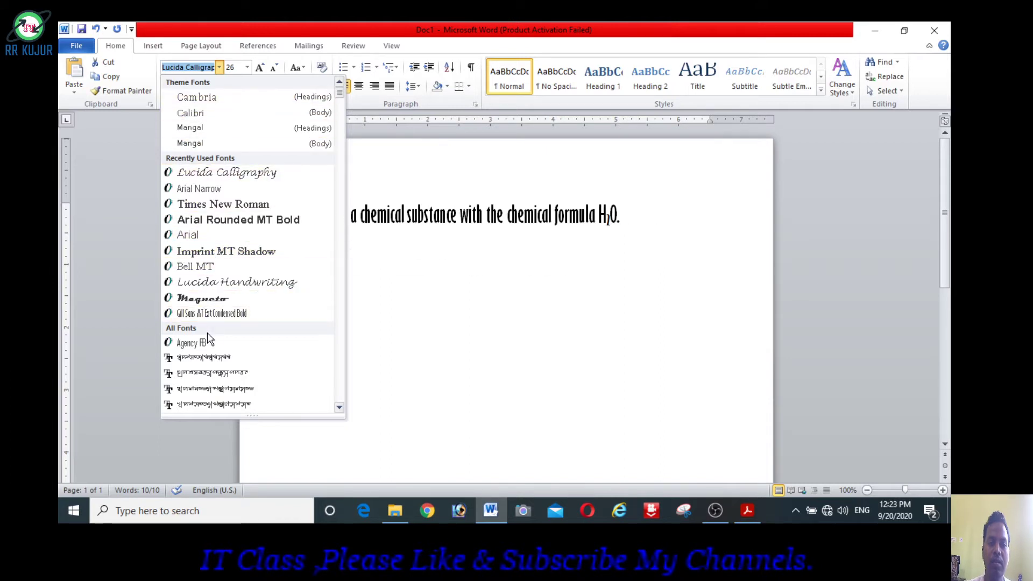
scroll(224, 351, "down", 1)
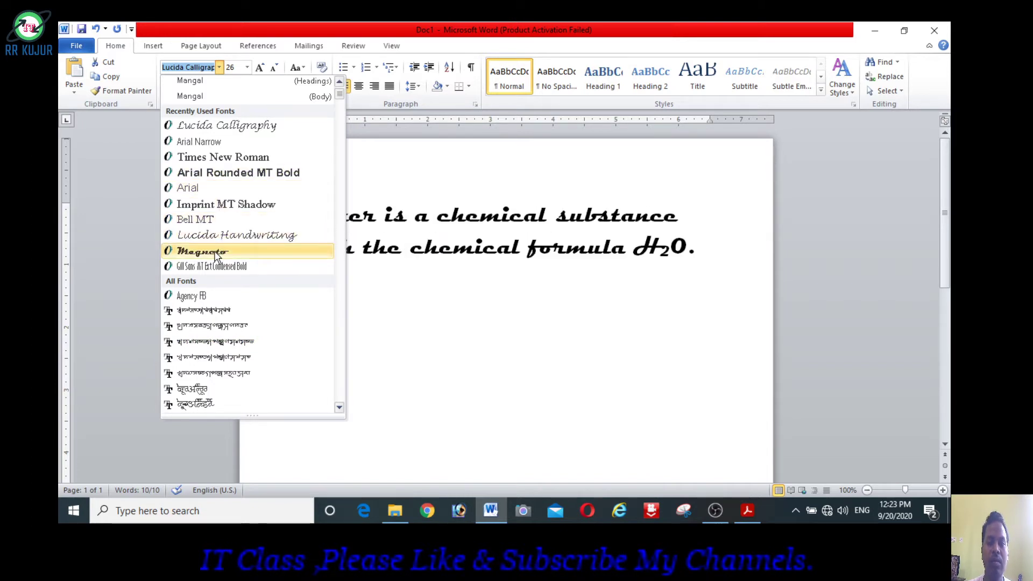
left_click(223, 157)
- Set the whole paragraph to font size 100
left_click(453, 344)
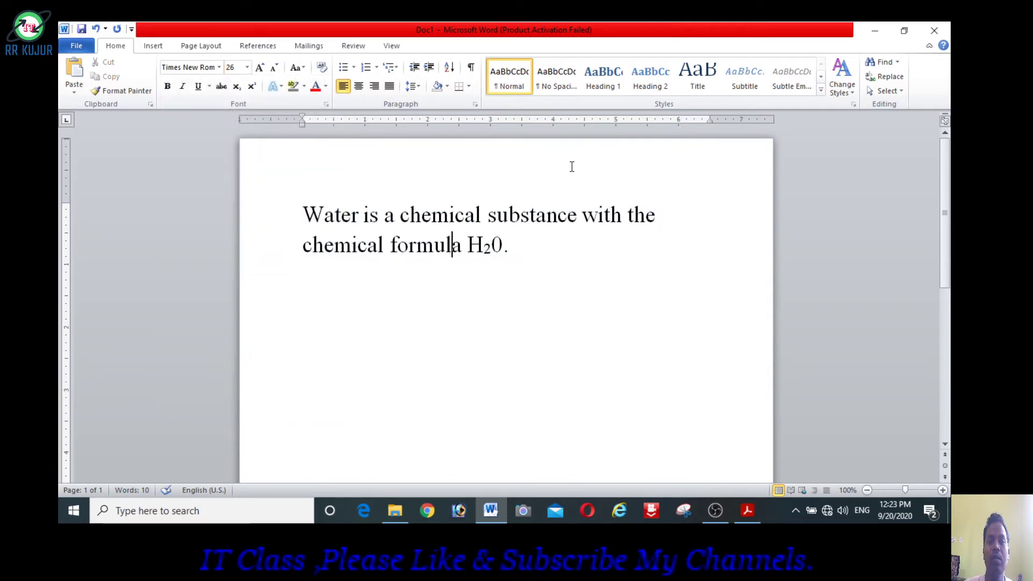
left_click_drag(533, 269, 301, 207)
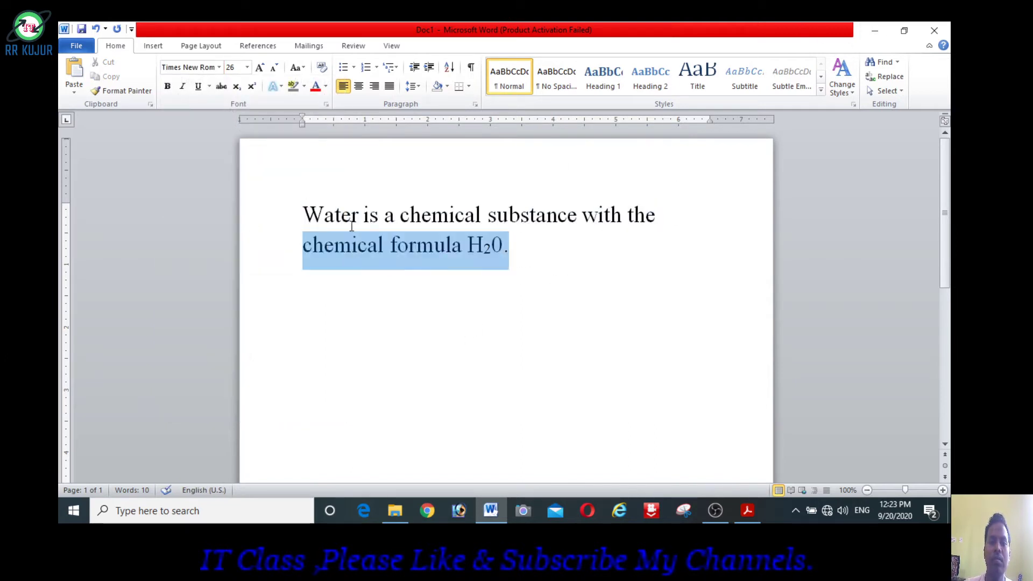
left_click(247, 67)
type("1")
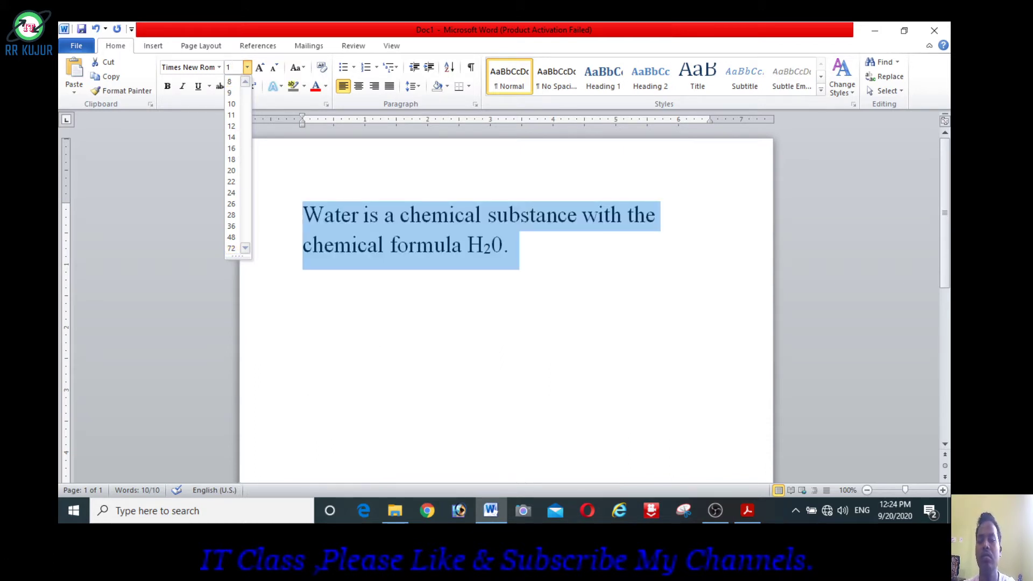
type("00")
key("Return")
left_click(570, 342)
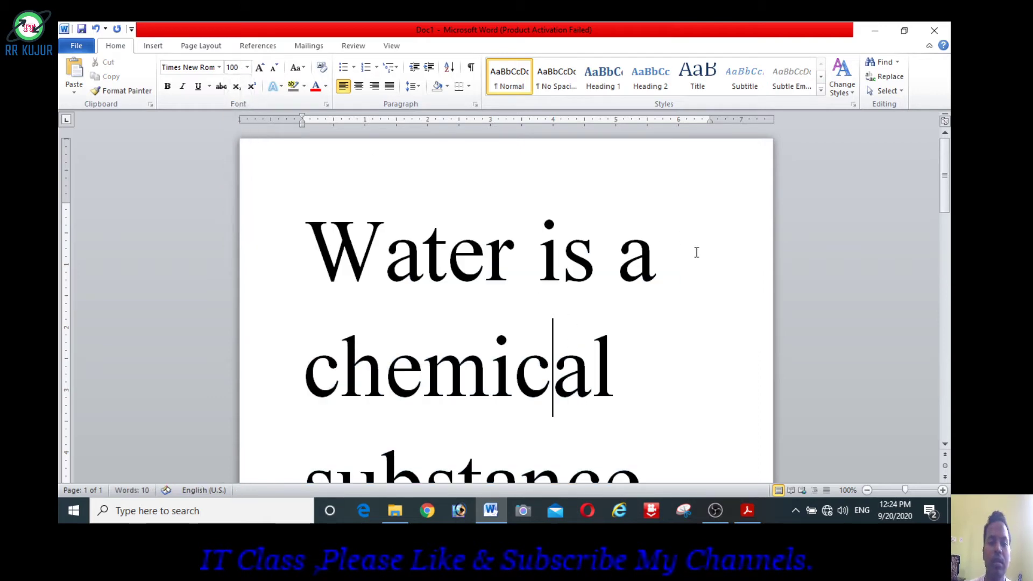
- Shrink the word 'chemical' to 16 pt
mouse_move(950, 191)
left_mouse_down()
mouse_move(950, 353)
mouse_move(950, 194)
left_mouse_up()
left_click(235, 68)
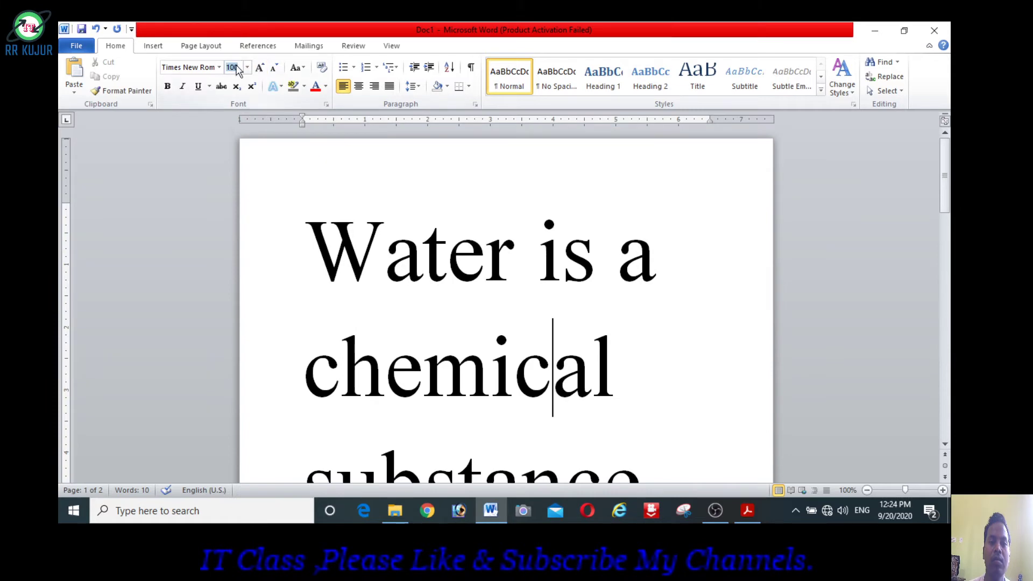
left_click(247, 67)
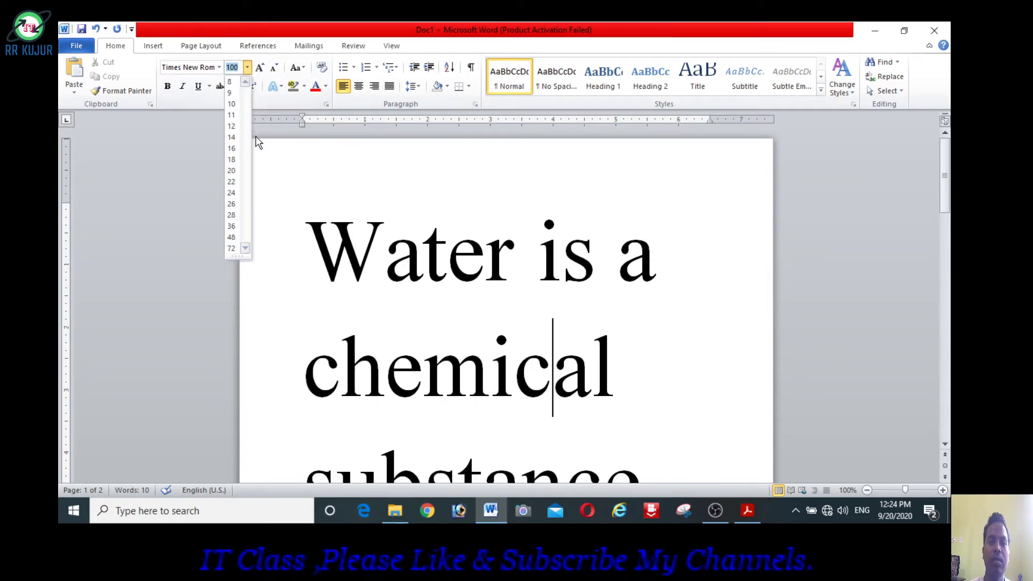
left_click(231, 148)
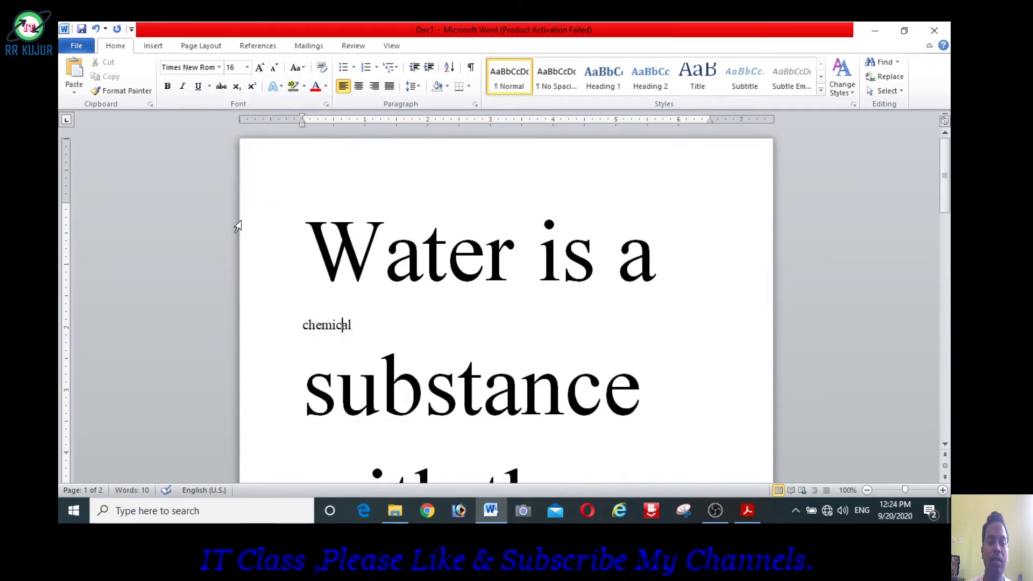
- Apply 24 pt to all the document text, then minimize Word
key("ctrl+a")
left_click(247, 67)
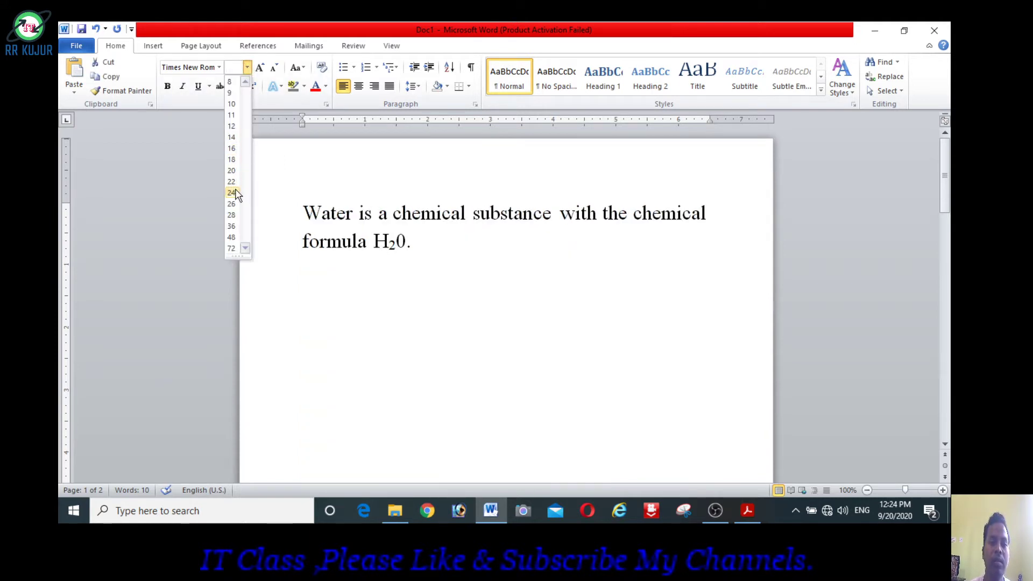
left_click(237, 193)
left_click(414, 307)
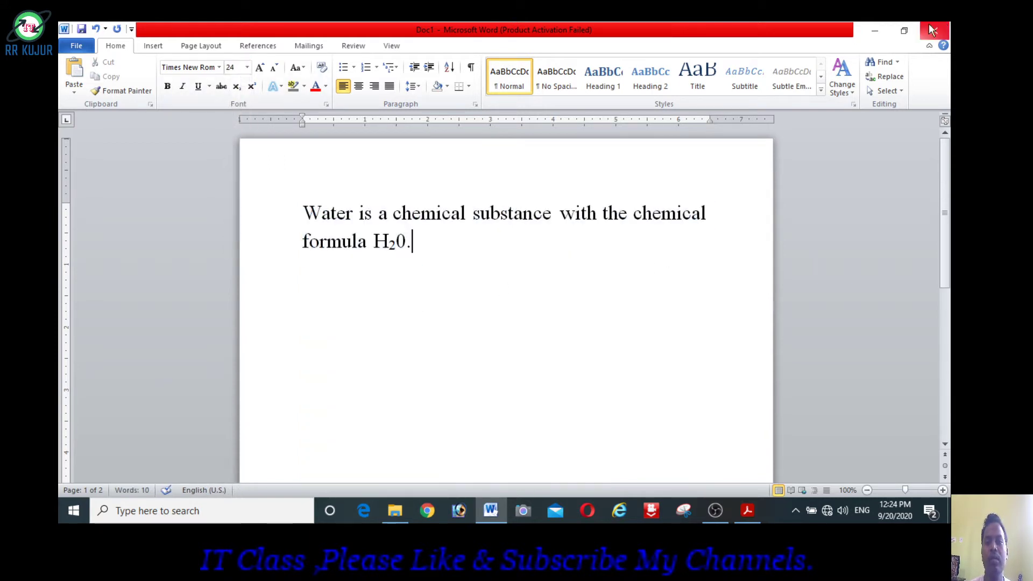
left_click(874, 29)
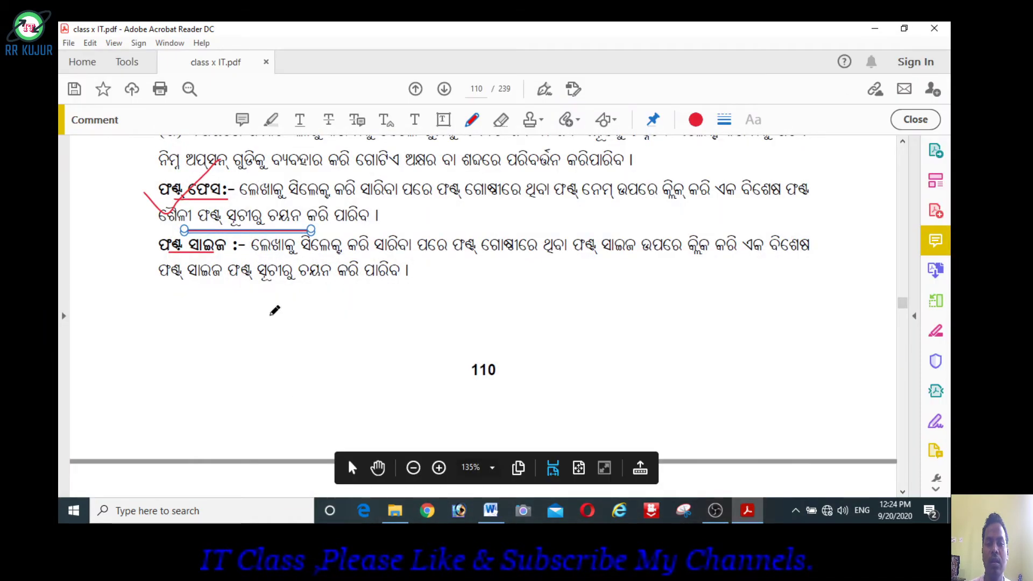
- On page 111, underline the Grow Font heading and Font group phrase in red
left_click(271, 314)
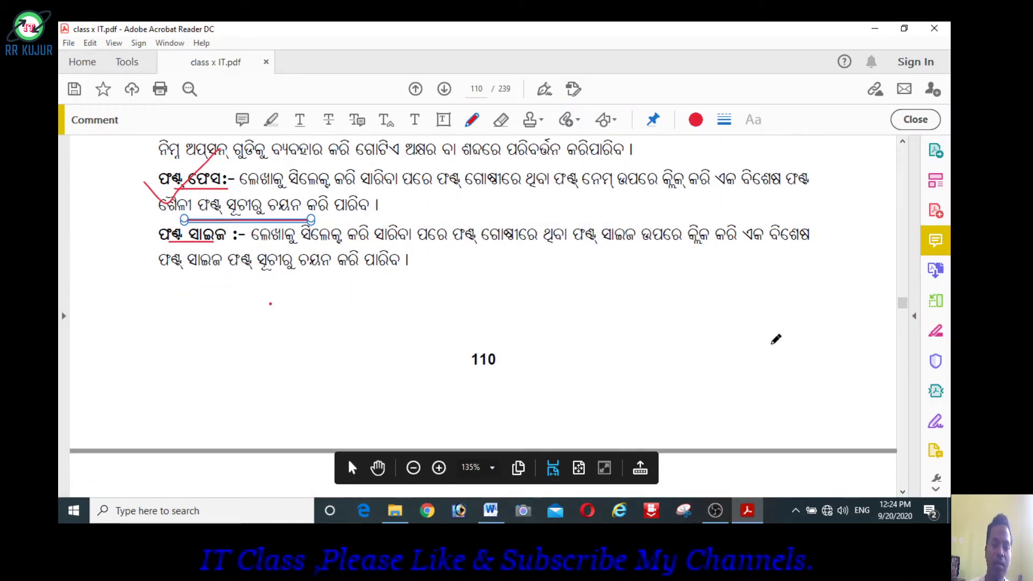
scroll(775, 339, "down", 2)
scroll(776, 339, "down", 2)
scroll(776, 339, "down", 2)
scroll(776, 339, "down", 2)
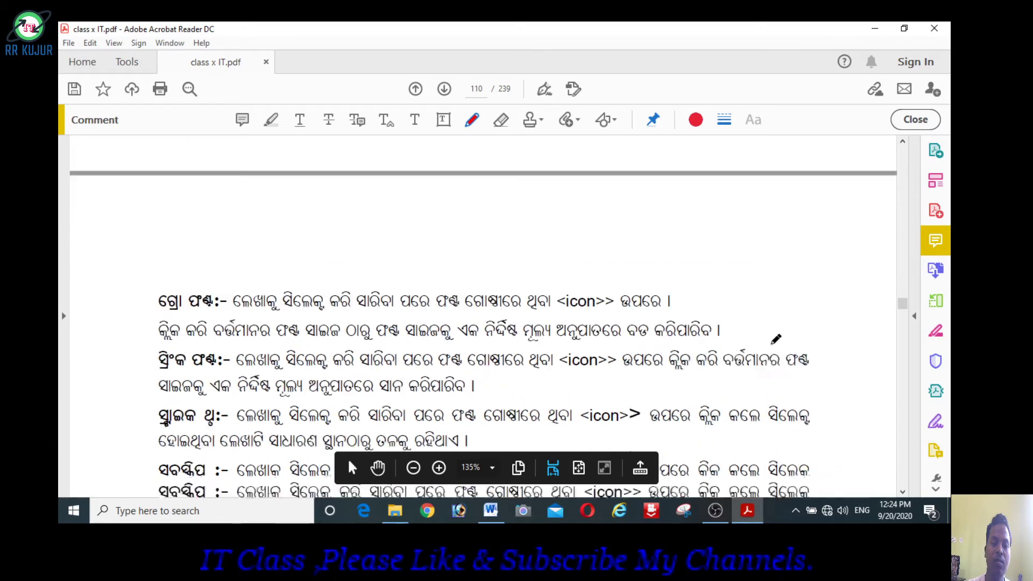
scroll(776, 339, "down", 2)
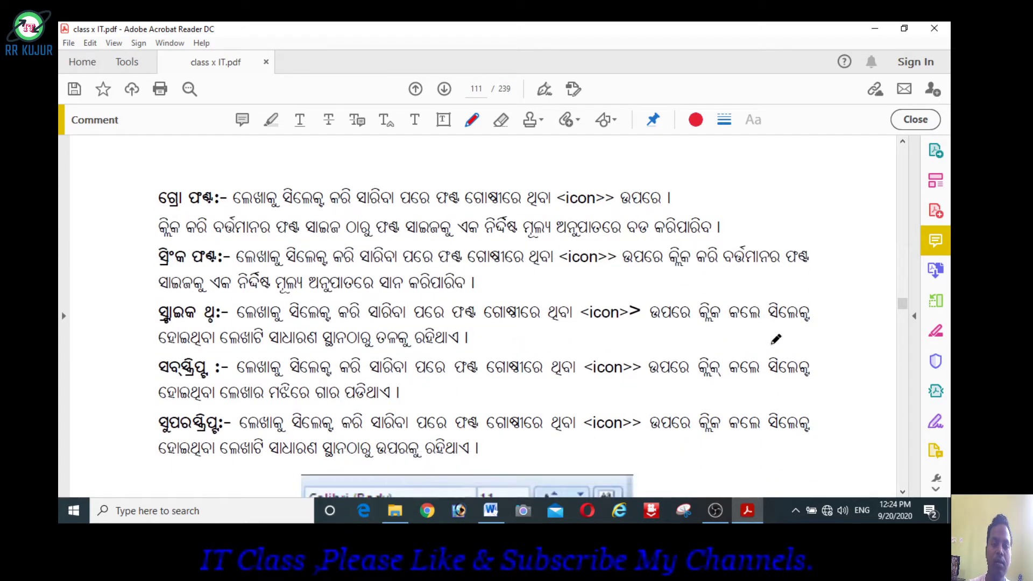
left_click_drag(153, 210, 222, 210)
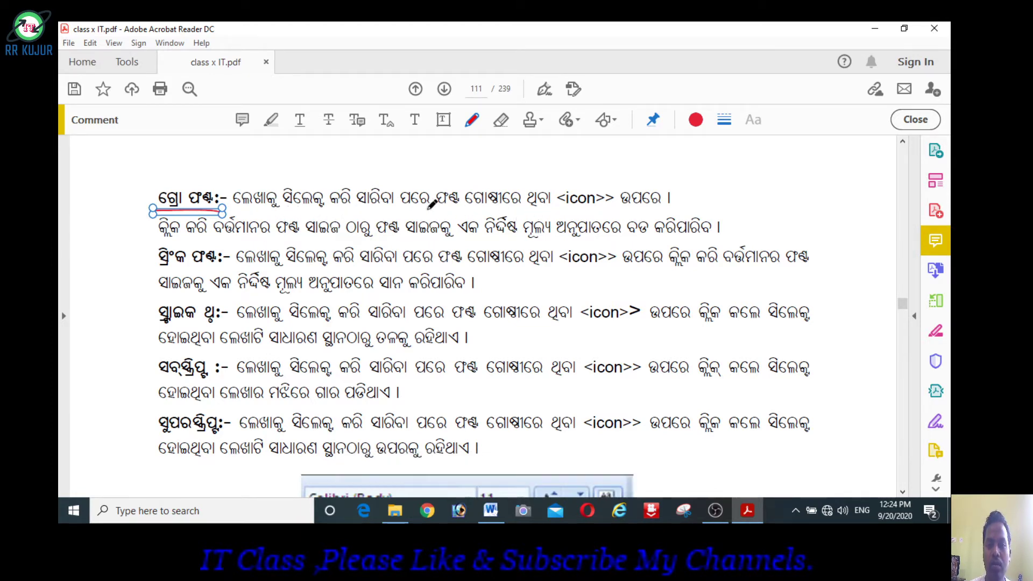
left_click_drag(429, 208, 565, 207)
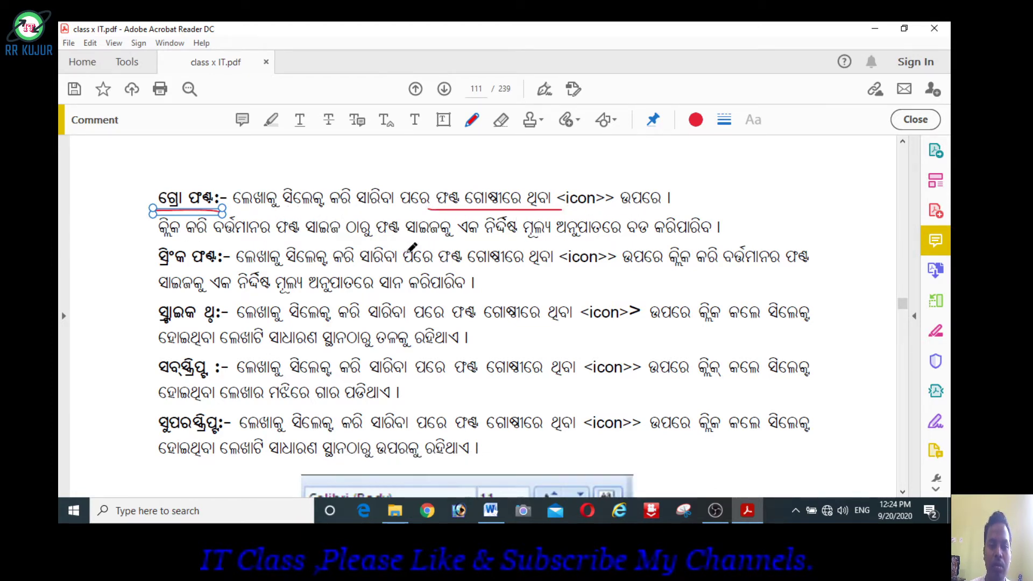
- Underline the Shrink Font heading and size-ratio phrase in red, then minimize Acrobat
left_click_drag(159, 273, 250, 272)
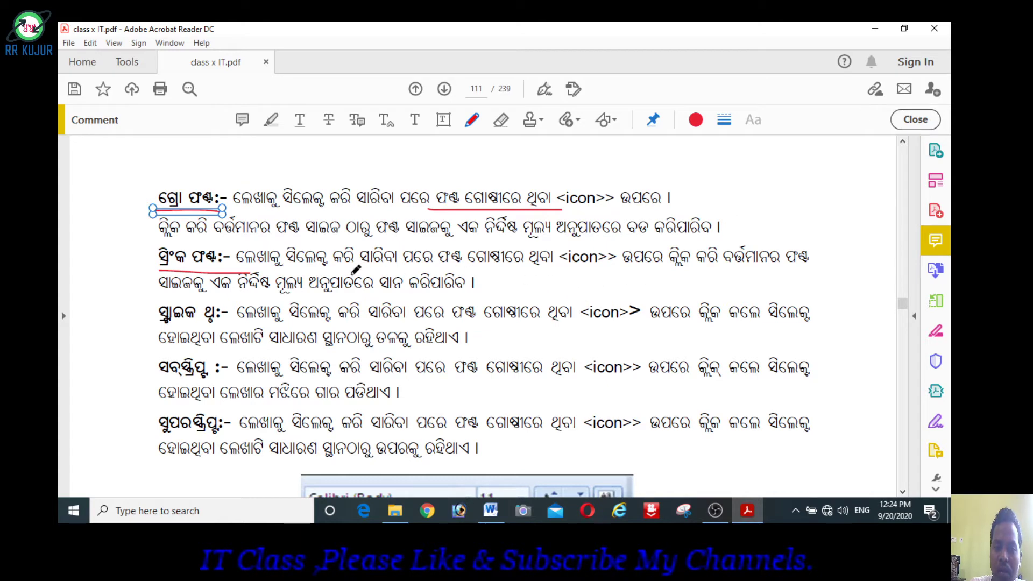
left_click_drag(324, 296, 384, 296)
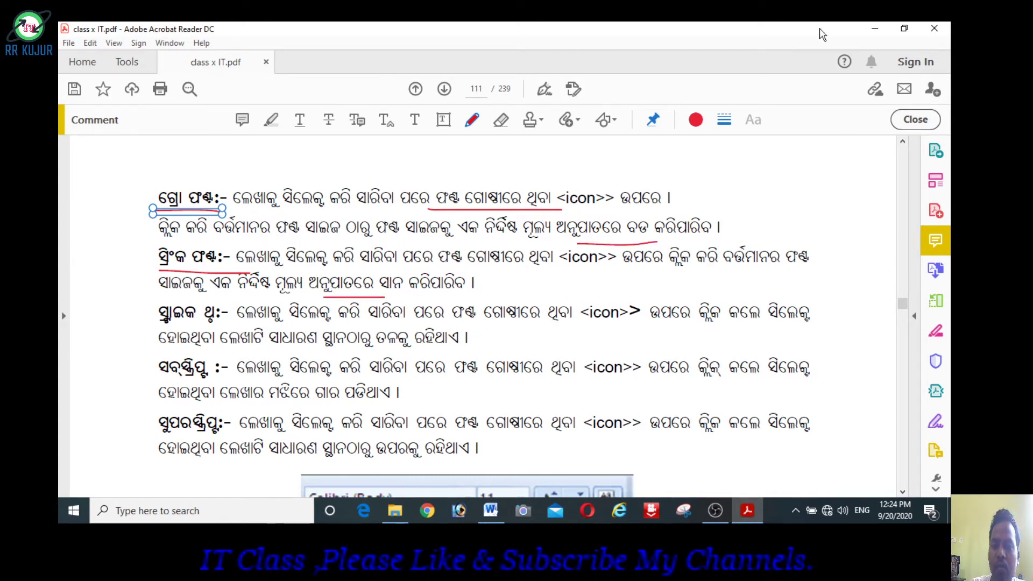
left_click(874, 31)
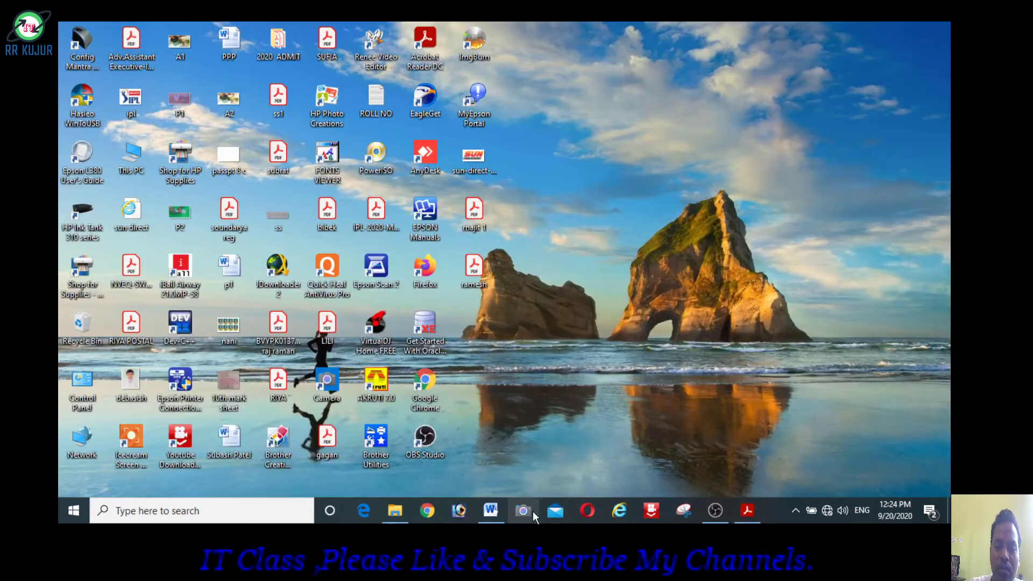
- Select the H2O. formula and enlarge it with Grow Font up to 110 pt
left_click(491, 511)
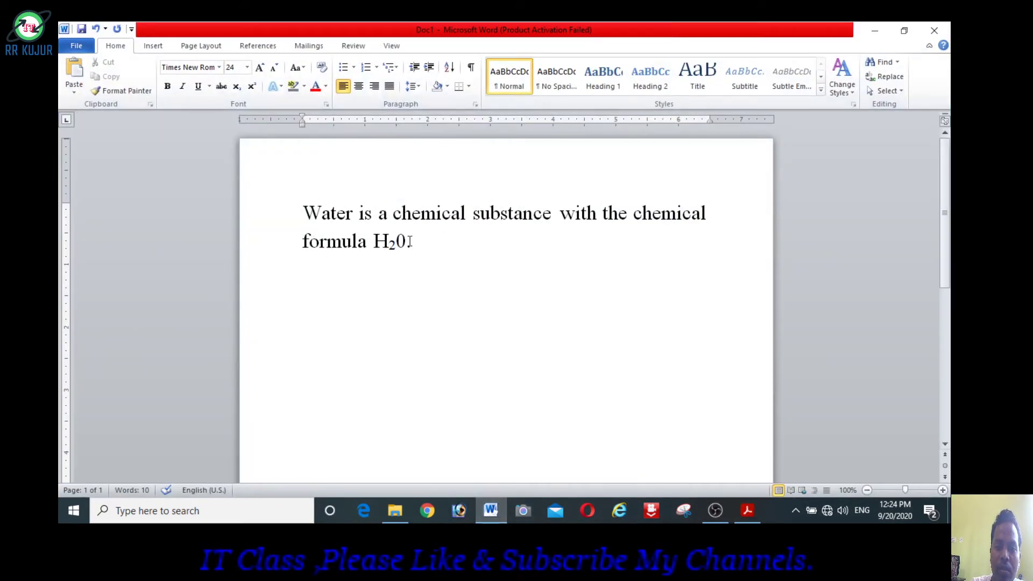
left_click_drag(411, 242, 374, 238)
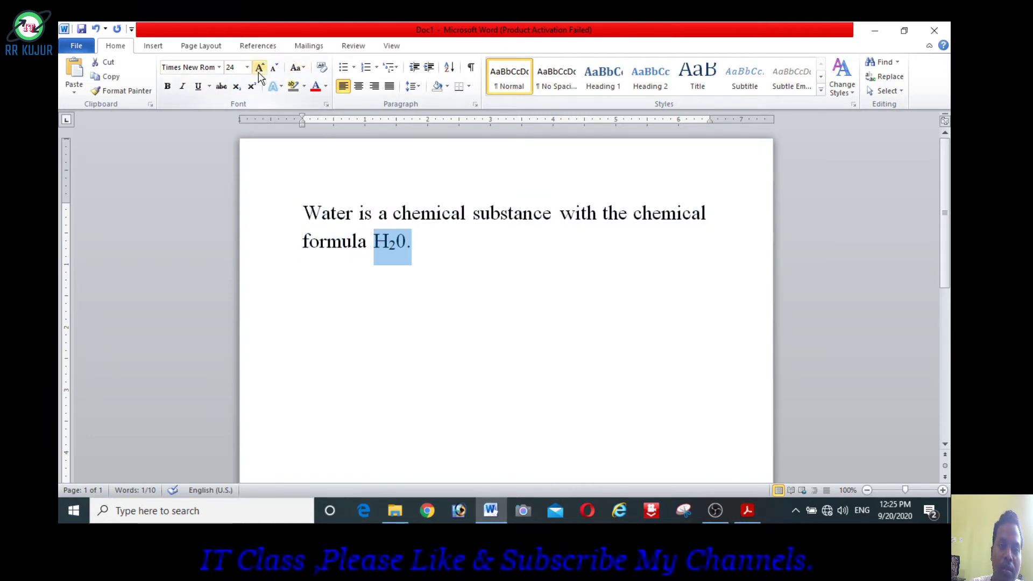
left_click(259, 68)
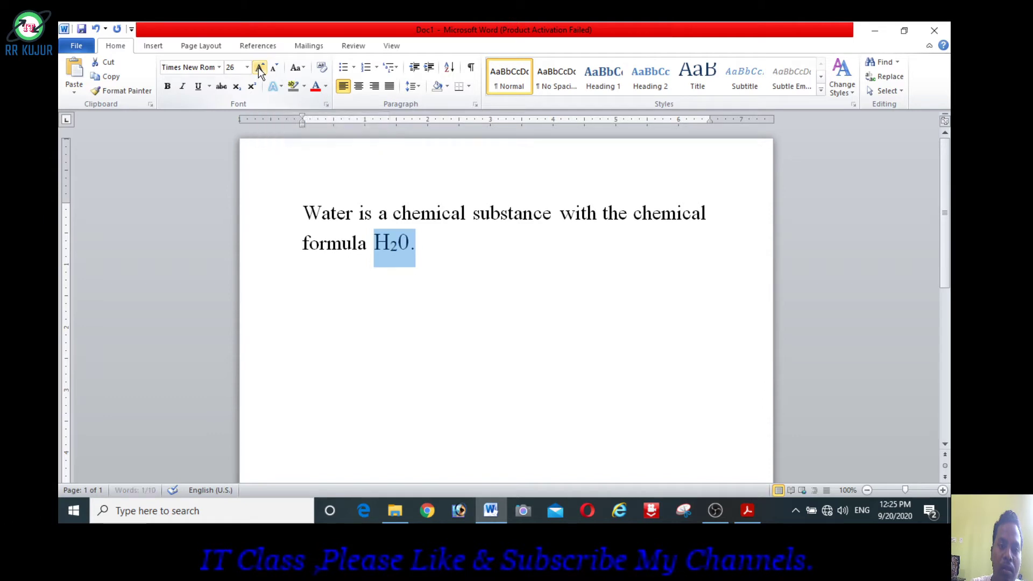
left_click(260, 68)
left_click(259, 68)
left_click(260, 68)
left_click(259, 68)
left_click(260, 68)
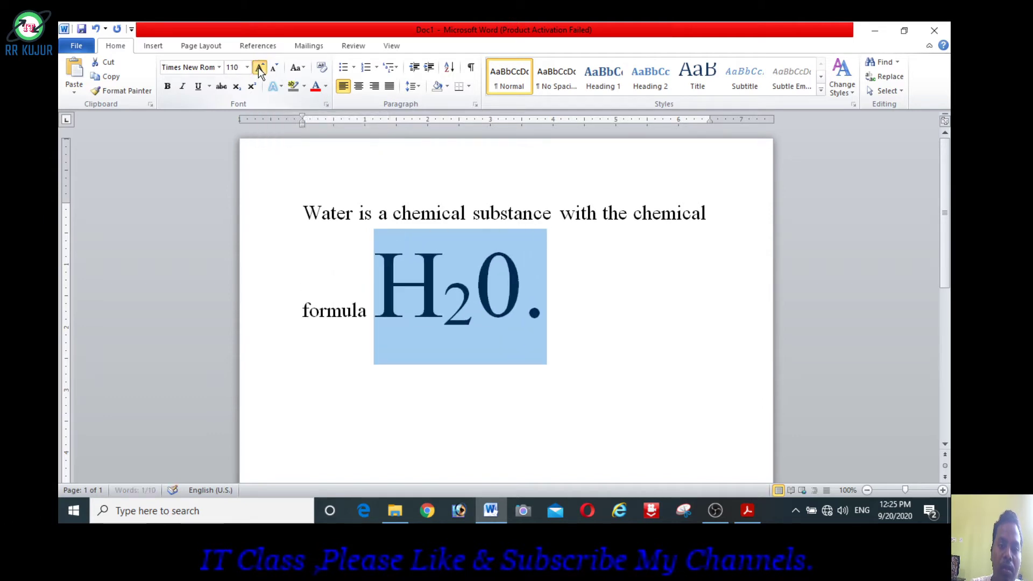
left_click(259, 68)
left_click(259, 67)
- Shrink the H2O. formula back down to 20 pt and minimize Word
left_click(275, 68)
left_click(275, 69)
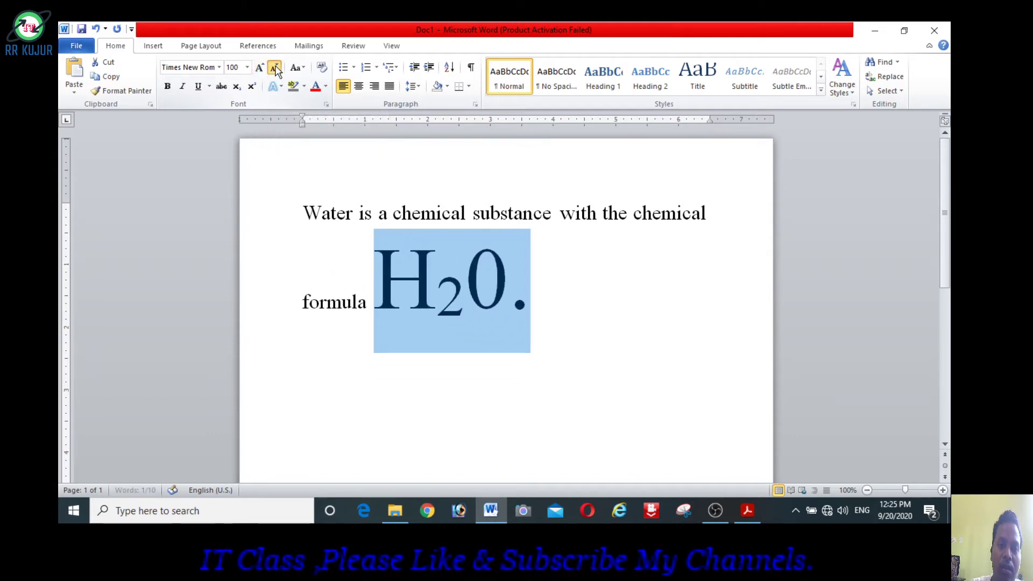
left_click(275, 69)
left_click(275, 69)
left_click(275, 69)
left_click(275, 68)
left_click(275, 69)
left_click(275, 69)
left_click(275, 69)
left_click(275, 69)
left_click(275, 68)
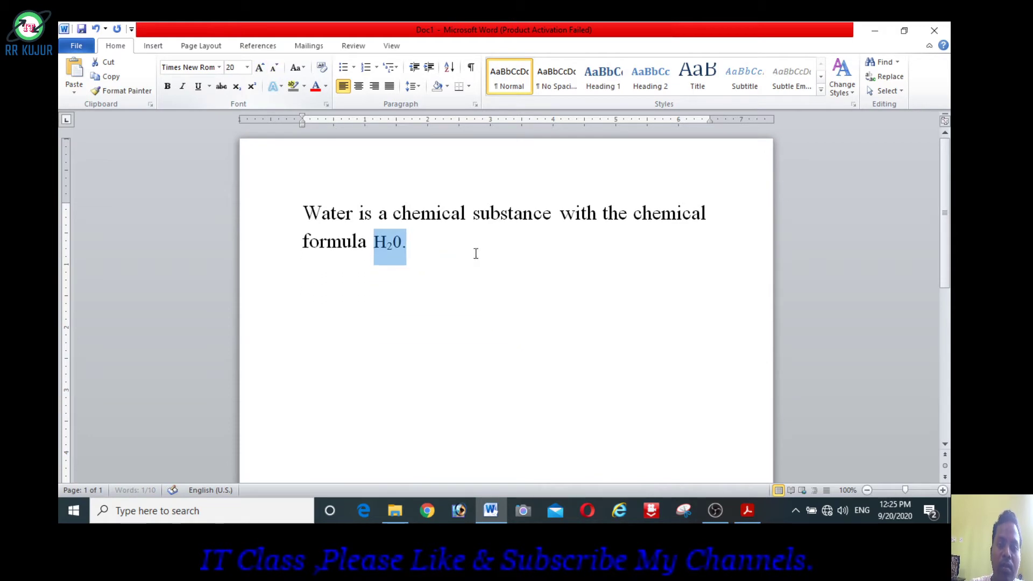
left_click(494, 319)
left_click(884, 31)
mouse_move(747, 511)
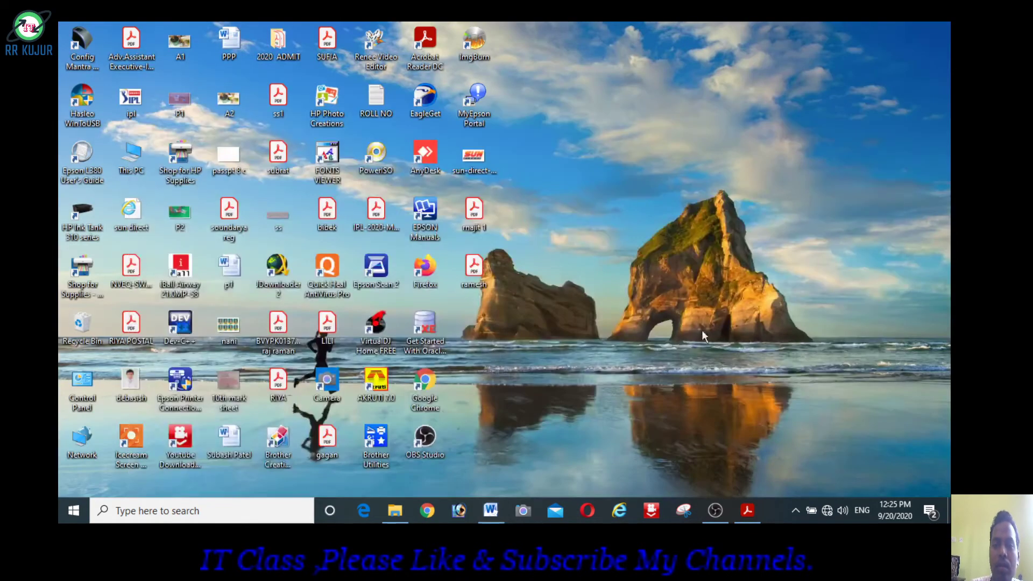
- Underline the Strike Through heading in red and strike through its <icon>> placeholder
left_click(737, 510)
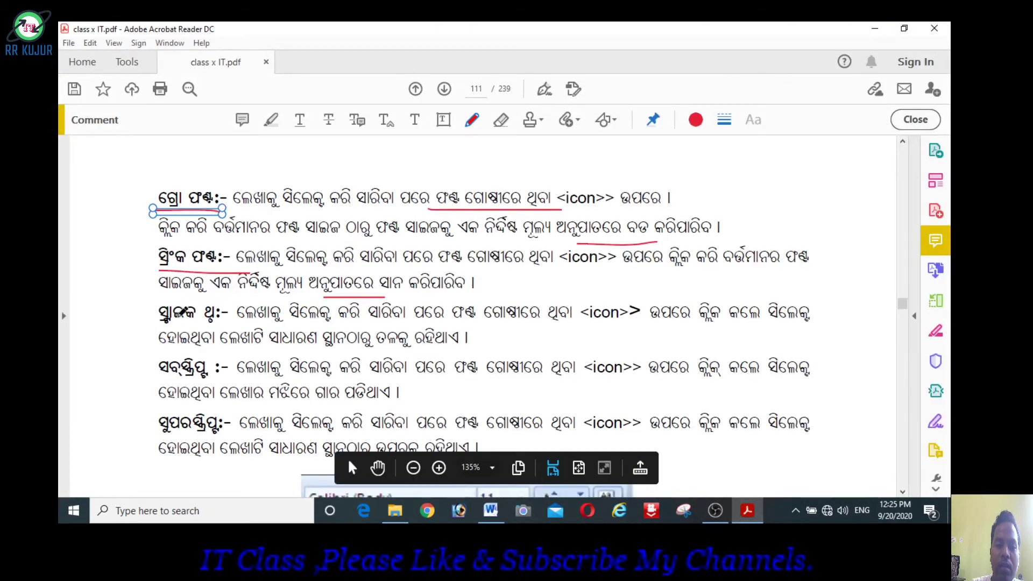
left_click_drag(162, 332, 195, 306)
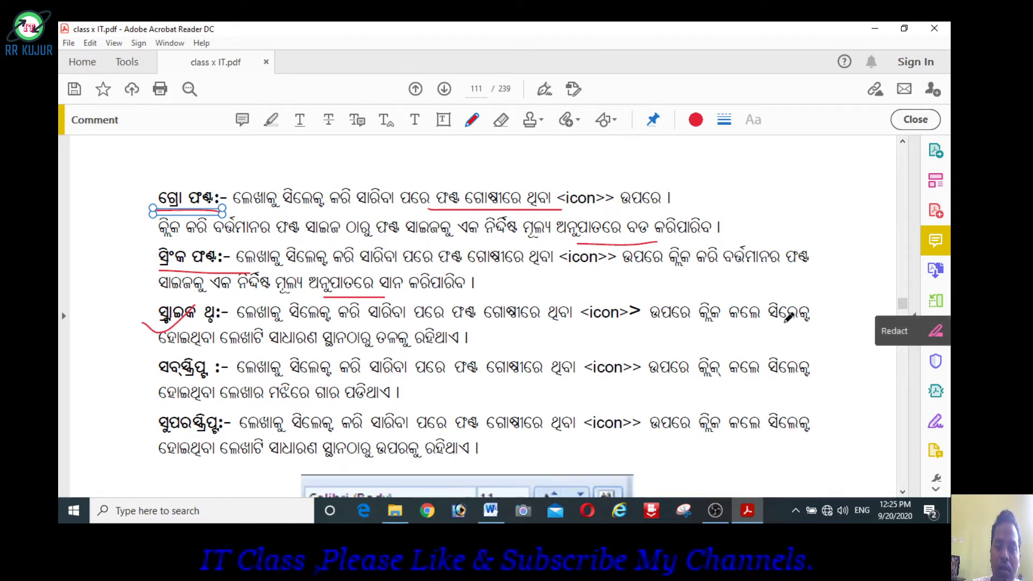
left_click_drag(583, 313, 640, 309)
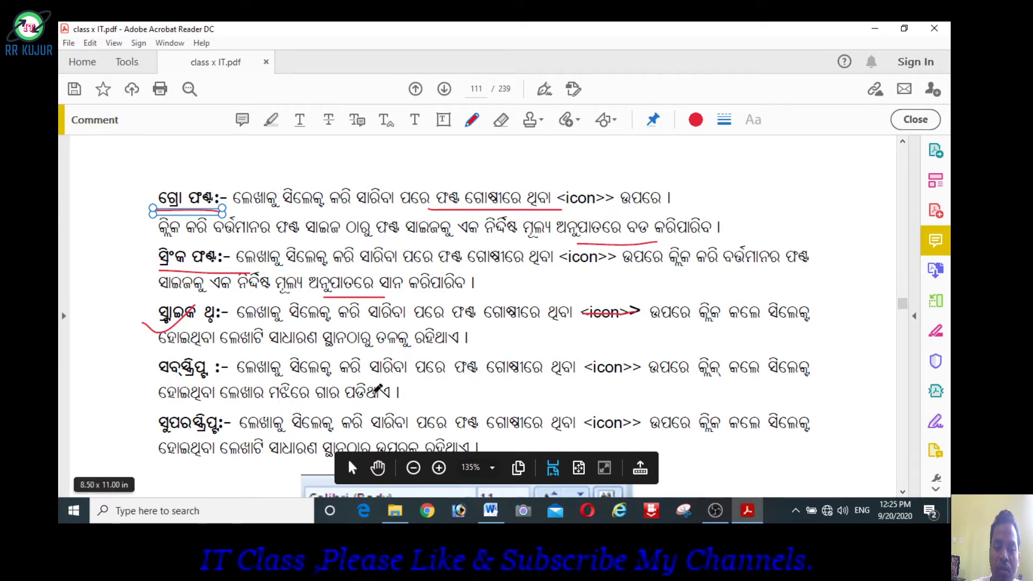
- Handwrite red subscript examples H2O, O2 and (10) beside the subscript paragraph
left_click(902, 491)
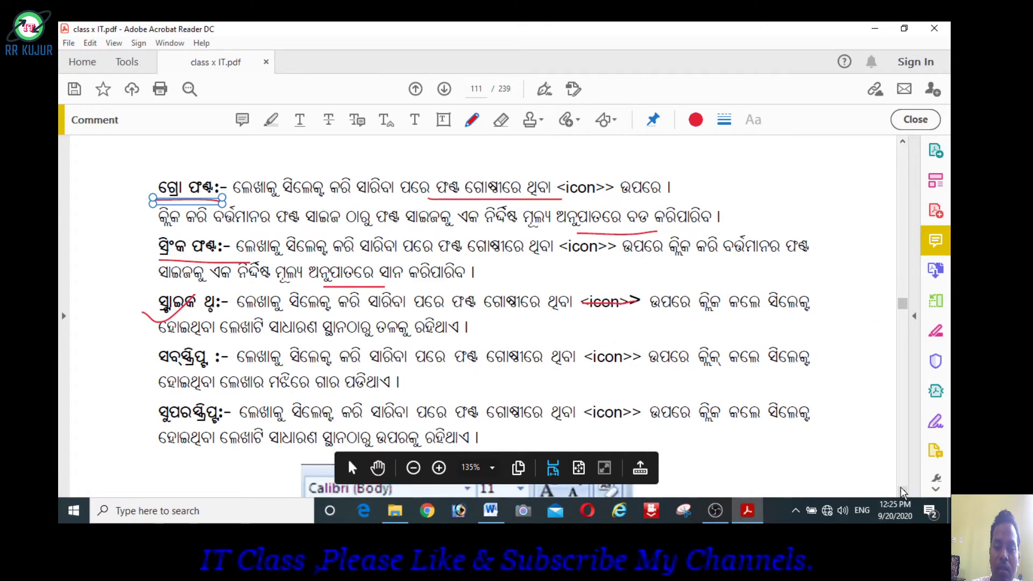
left_click_drag(902, 491, 902, 491)
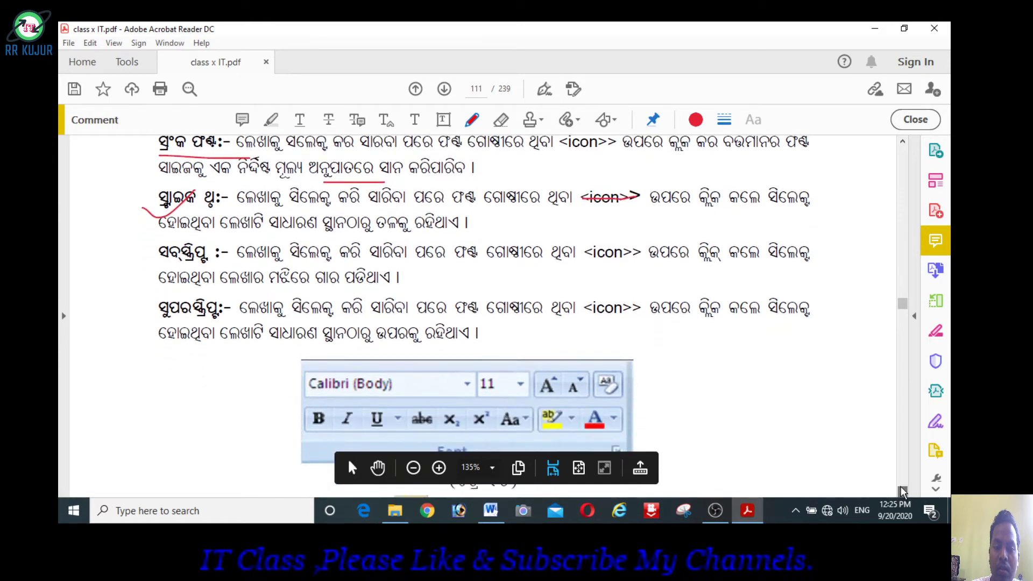
left_click_drag(902, 491, 902, 492)
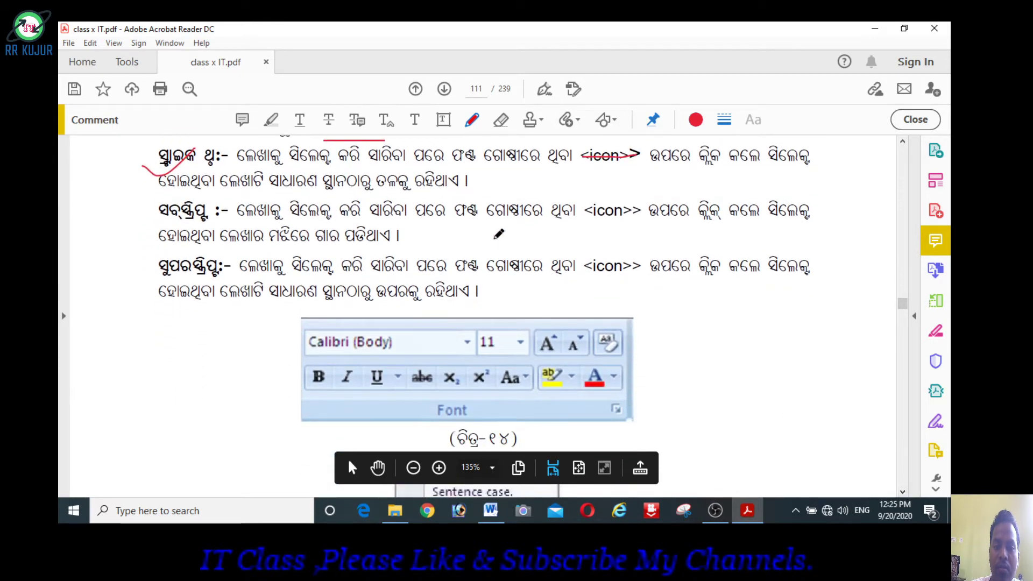
mouse_move(493, 225)
left_mouse_down()
mouse_move(519, 259)
mouse_move(565, 266)
left_mouse_up()
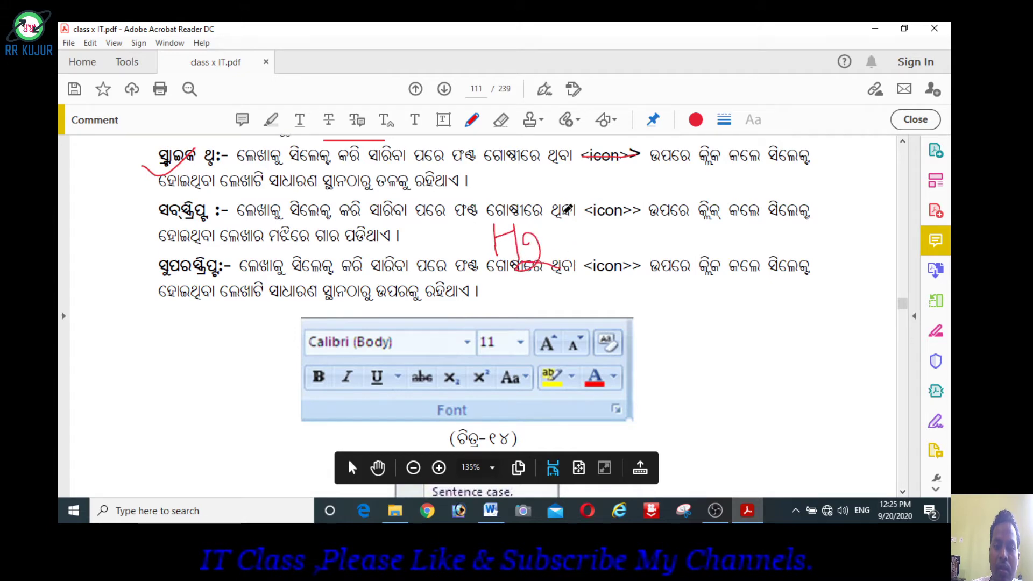
left_click_drag(554, 211, 560, 210)
mouse_move(707, 215)
left_mouse_down()
mouse_move(721, 247)
mouse_move(748, 244)
left_mouse_up()
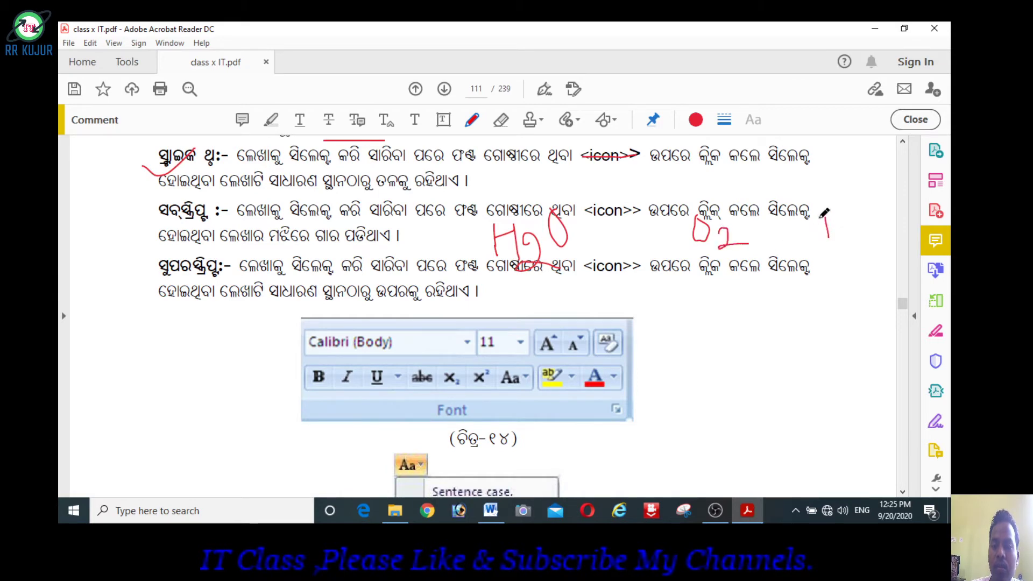
mouse_move(822, 209)
left_mouse_down()
mouse_move(827, 251)
mouse_move(847, 218)
left_mouse_up()
mouse_move(851, 212)
left_mouse_down()
mouse_move(850, 249)
mouse_move(889, 244)
mouse_move(898, 258)
left_mouse_up()
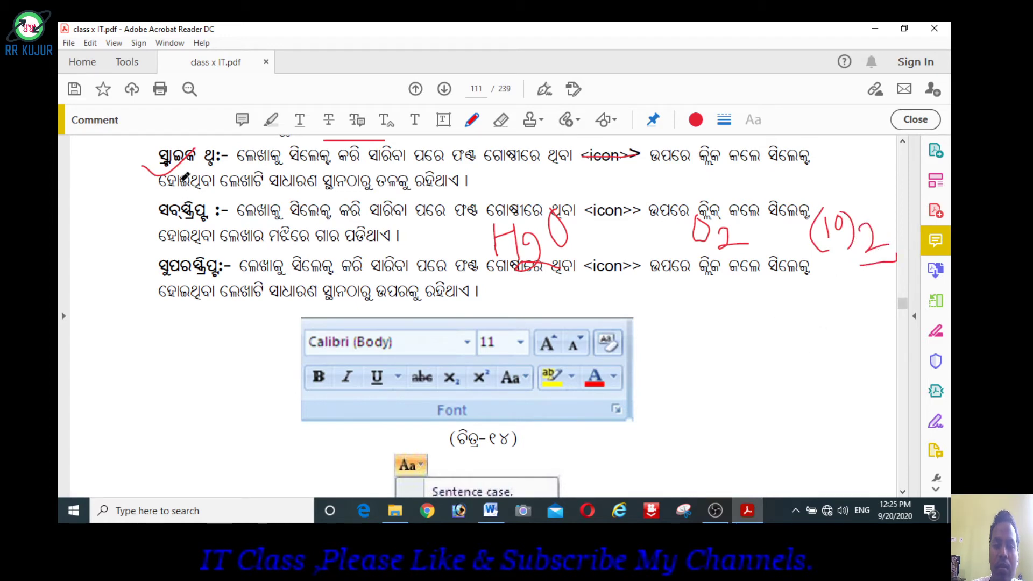
- Underline the Subscript and Superscript headings and handwrite (a+b)2 and x2 examples
left_click_drag(135, 199, 207, 191)
left_click_drag(166, 222, 242, 221)
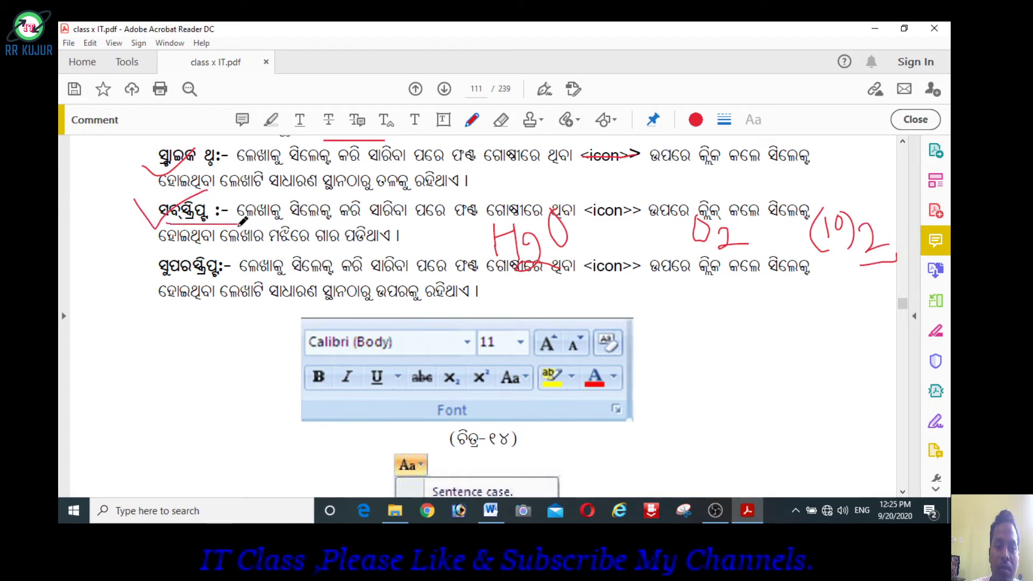
left_click_drag(164, 287, 243, 285)
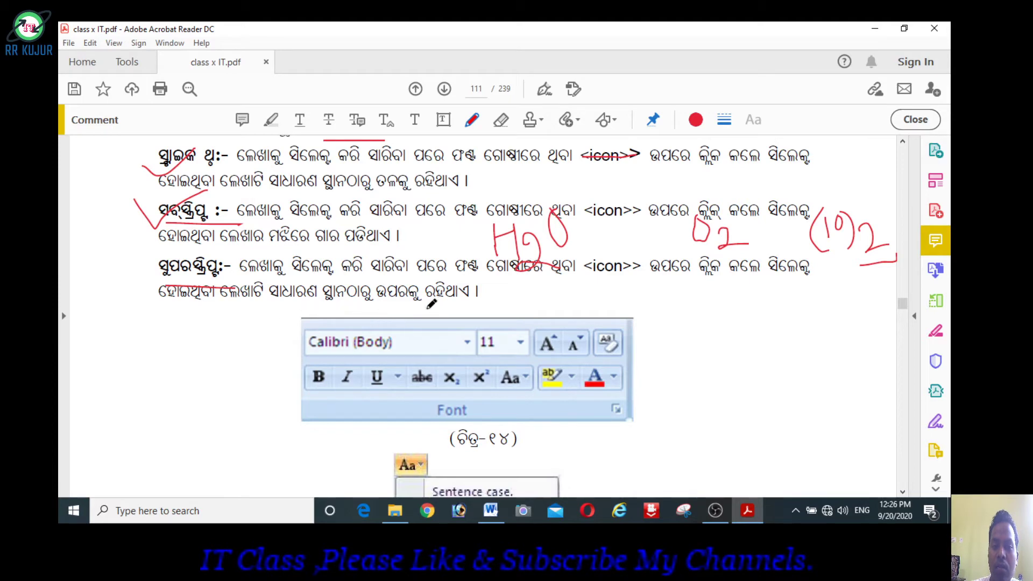
scroll(692, 361, "down", 1)
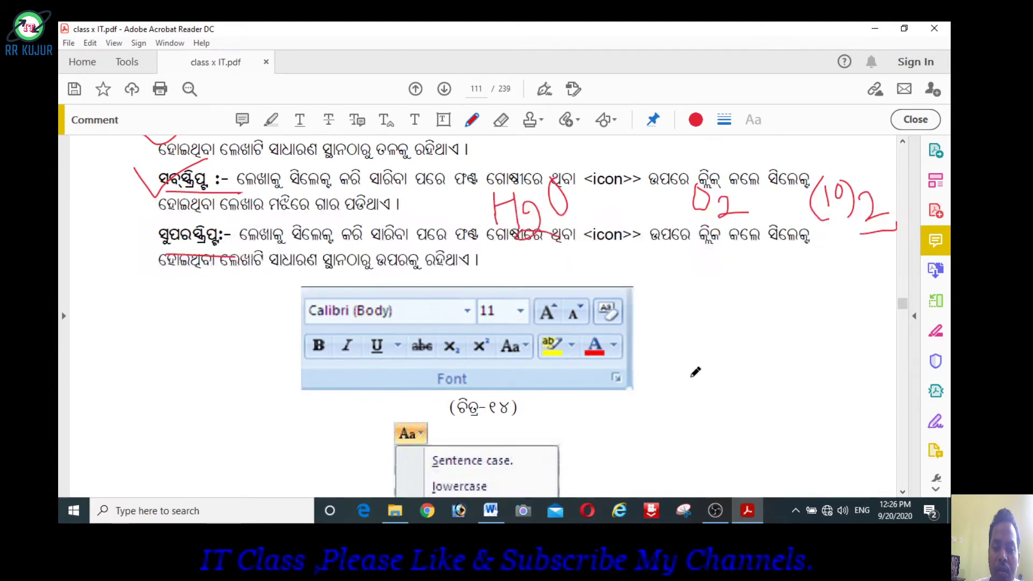
left_click_drag(693, 254, 689, 261)
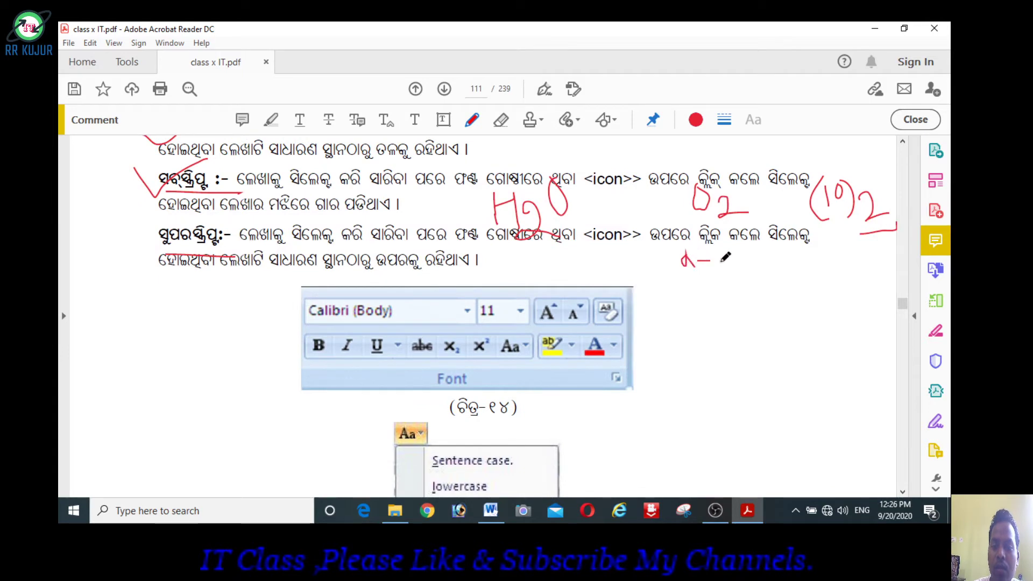
mouse_move(726, 245)
left_mouse_down()
mouse_move(747, 254)
mouse_move(708, 287)
left_mouse_up()
left_click_drag(753, 252, 757, 284)
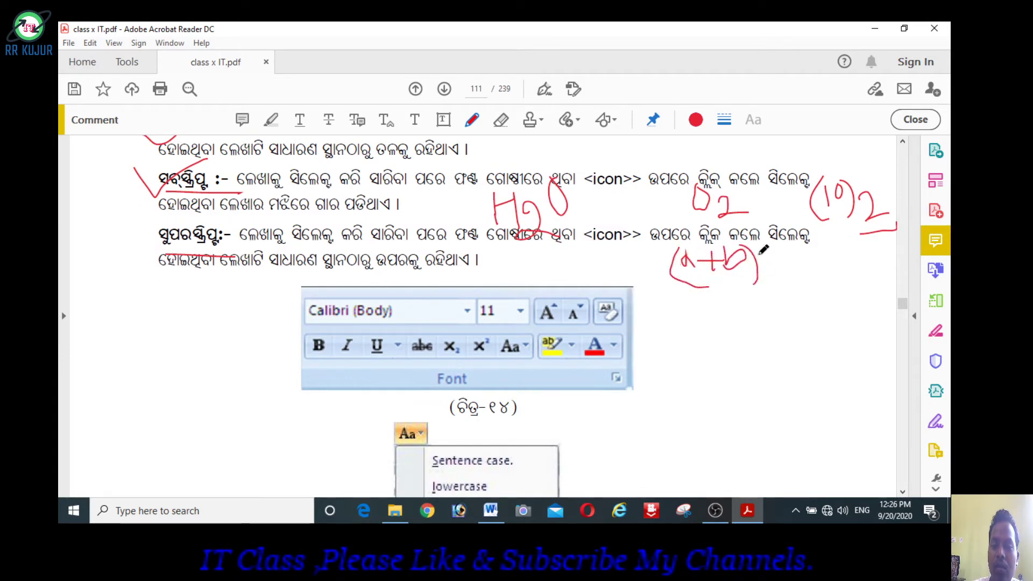
mouse_move(762, 242)
left_mouse_down()
mouse_move(821, 252)
mouse_move(851, 288)
left_mouse_up()
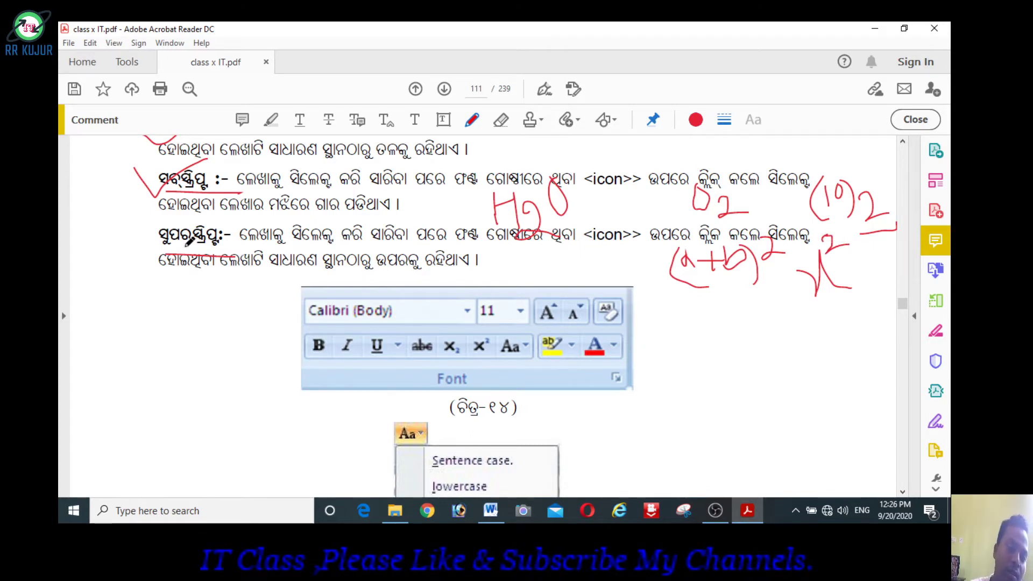
mouse_move(715, 510)
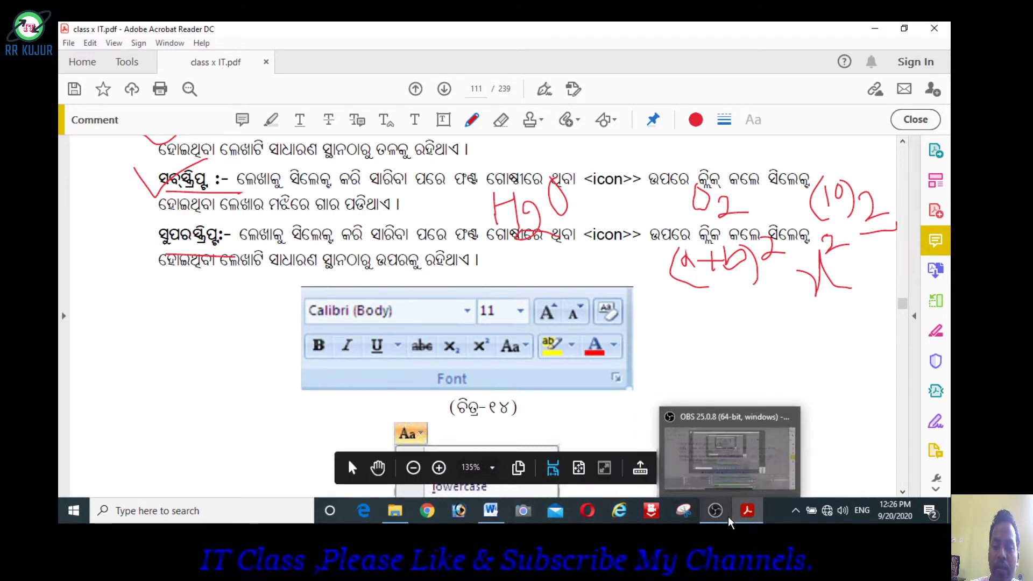
- Add a new line (a+b)2 below the water sentence with the 2 superscripted
left_click(491, 510)
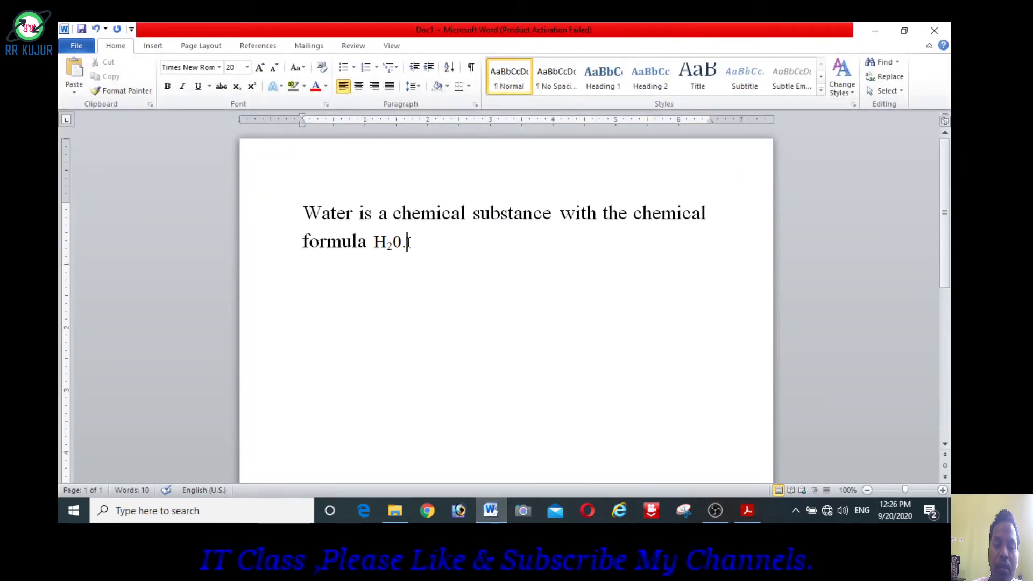
left_click_drag(406, 242, 374, 242)
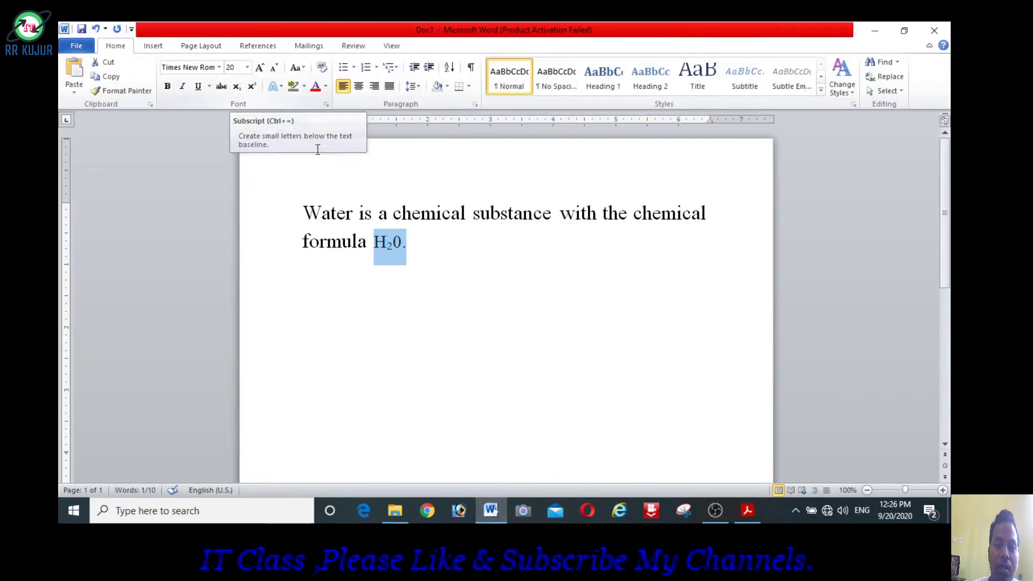
left_click(449, 261)
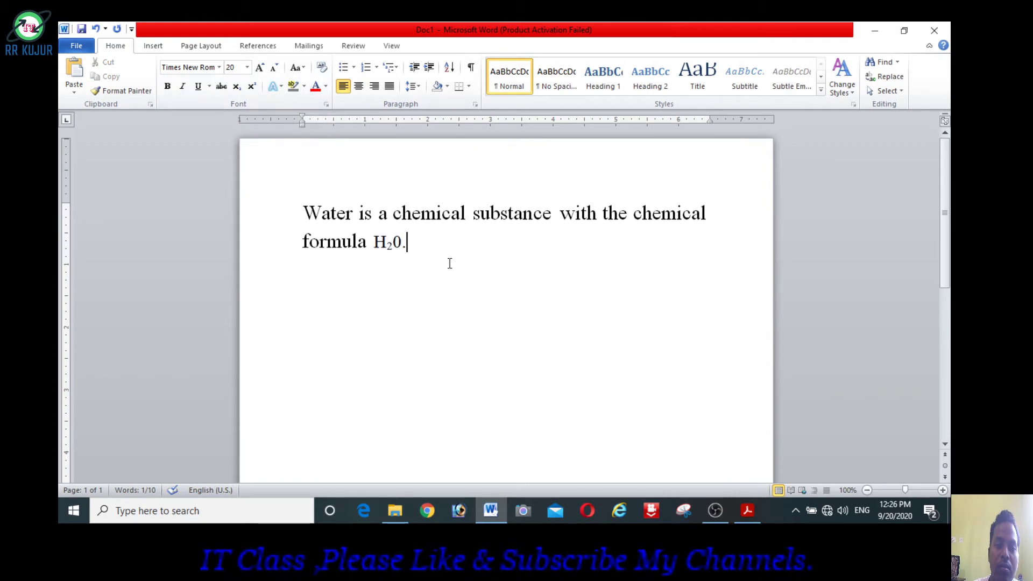
key("Return")
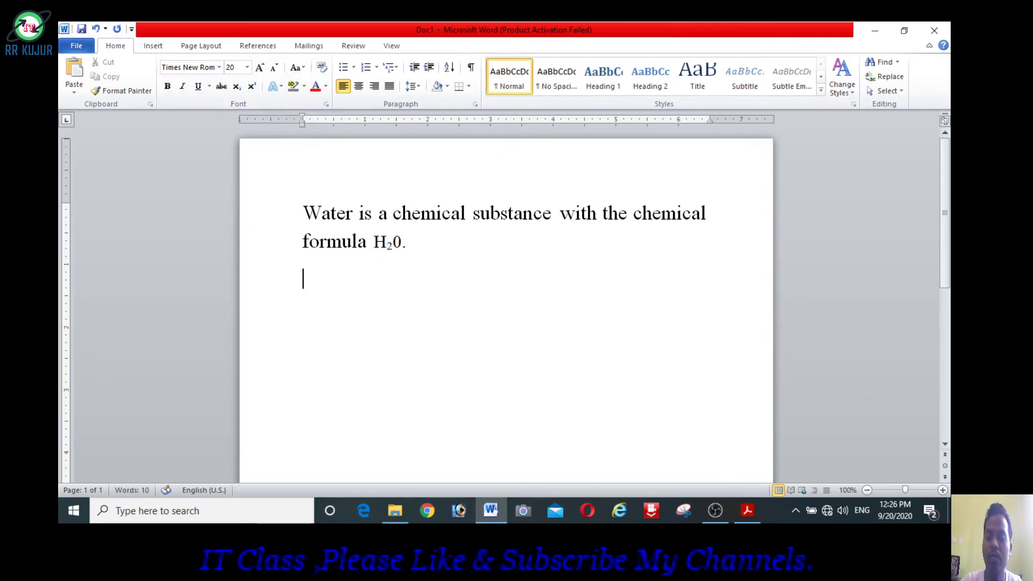
type("(a+")
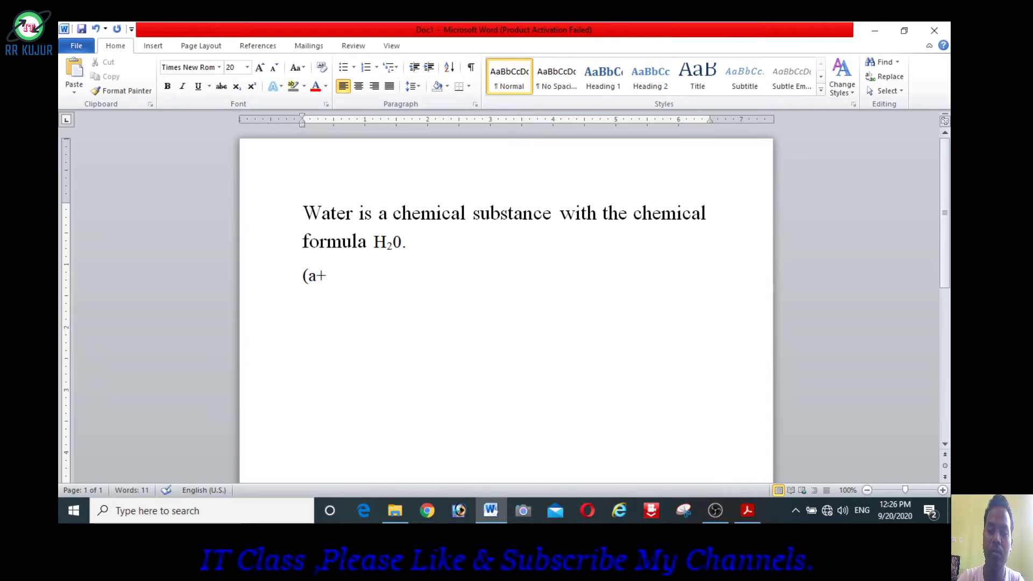
type("b)")
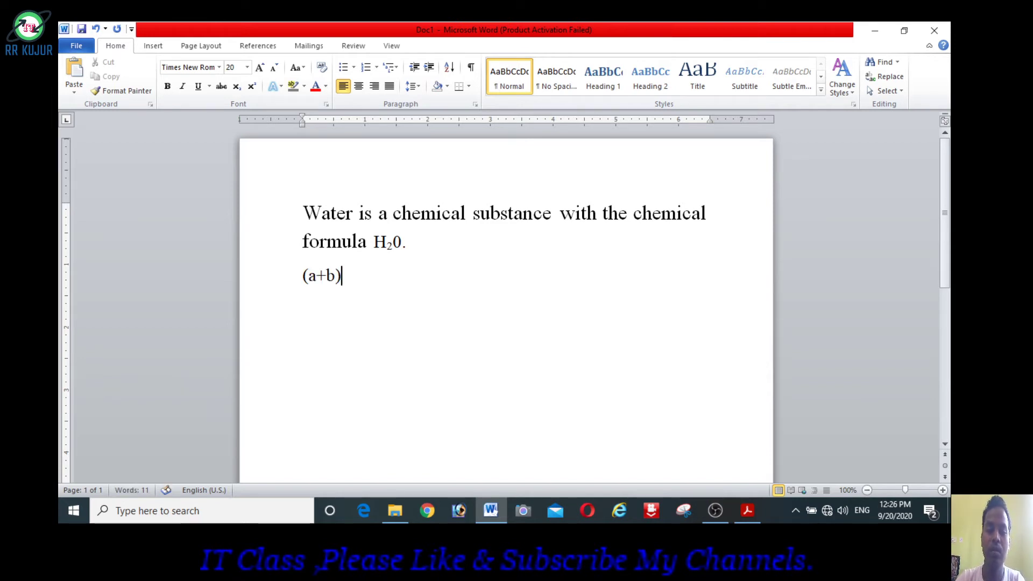
type("2")
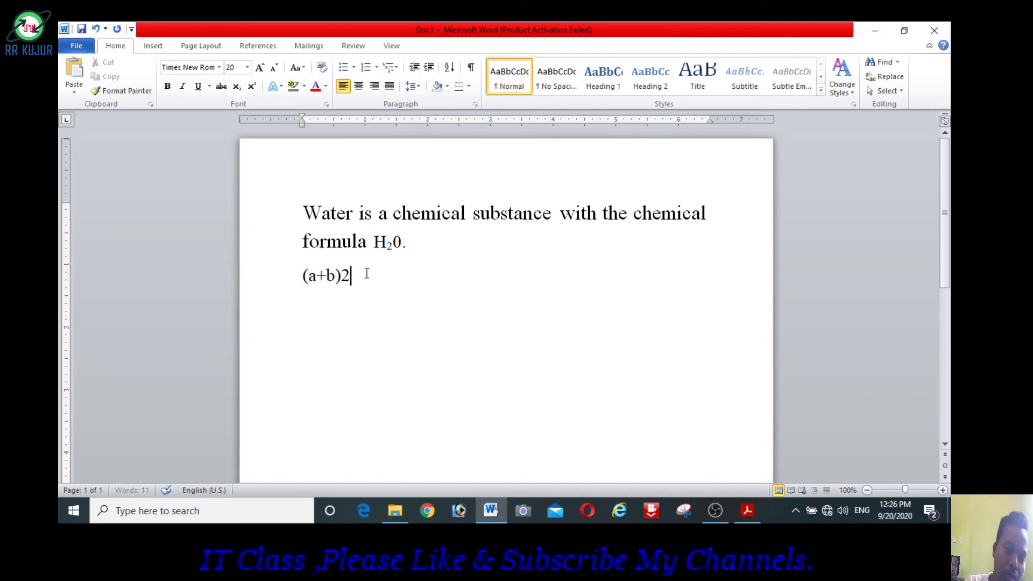
left_click_drag(352, 275, 342, 276)
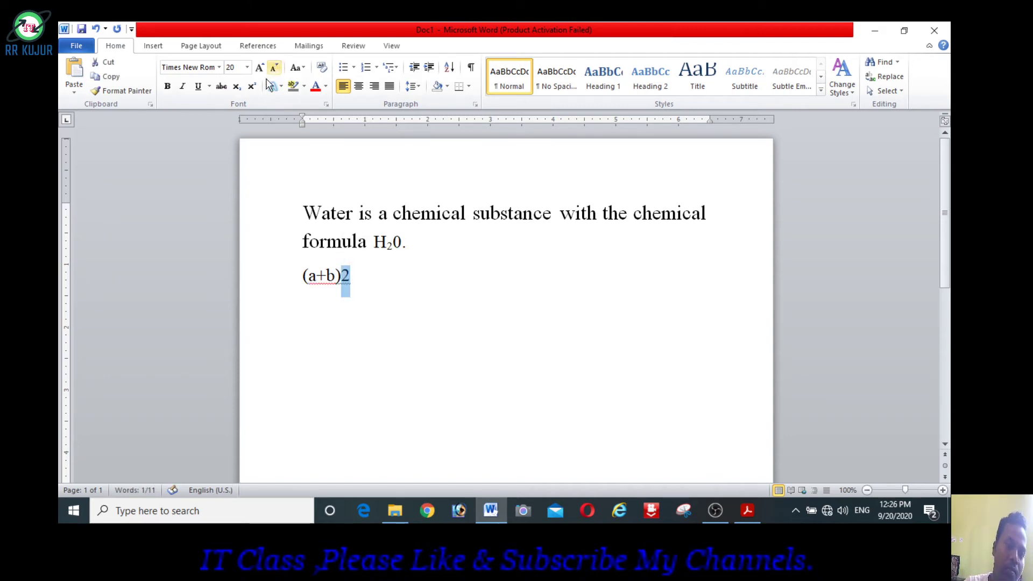
left_click(251, 87)
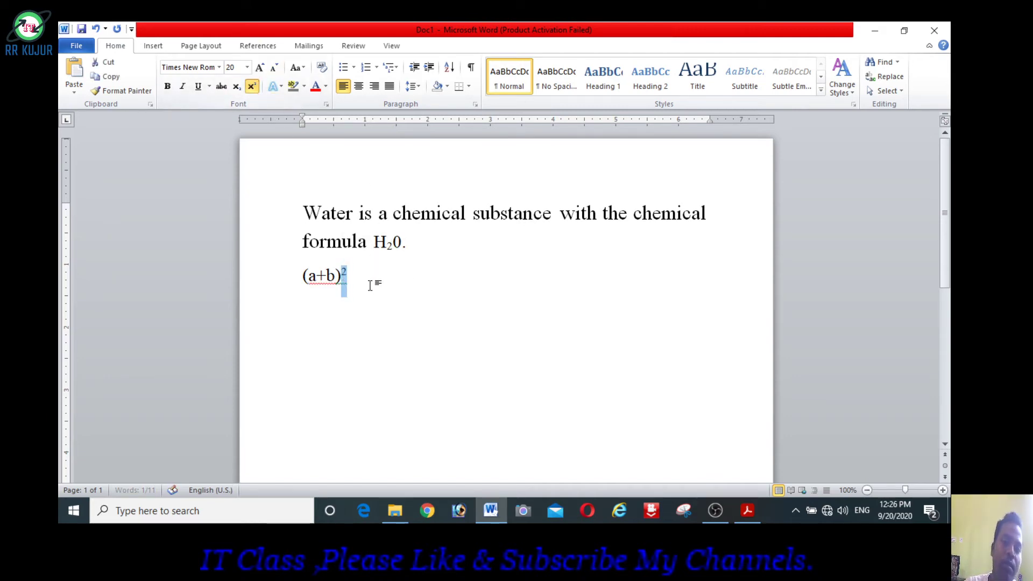
left_click(391, 287)
- Set the (a+b)² line to 48 pt
left_click(288, 275)
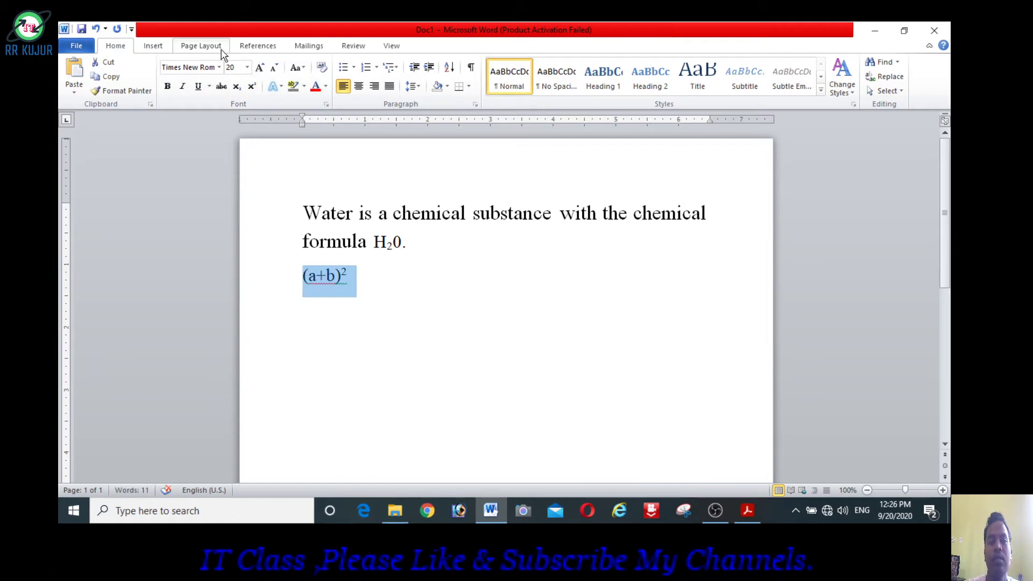
left_click(247, 69)
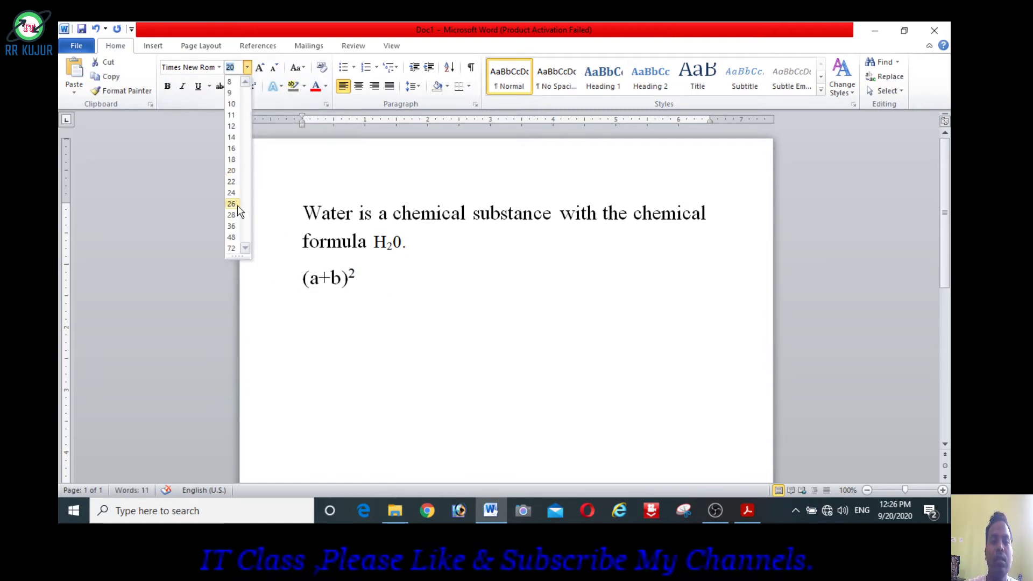
left_click(234, 241)
left_click(438, 304)
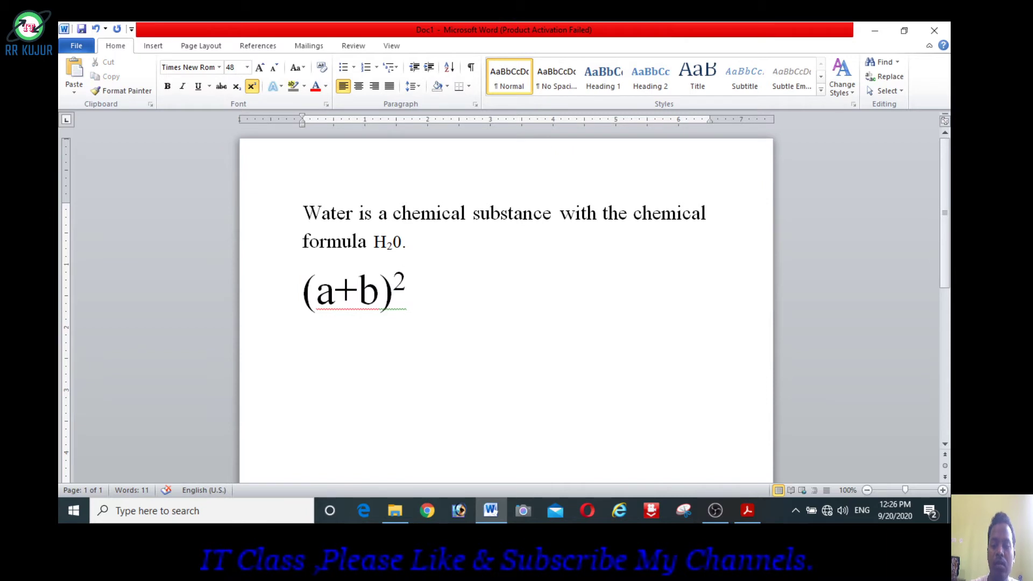
- Type X2 on a new line, leaving the 2 as normal text after toggling superscript
key("Return")
type("x")
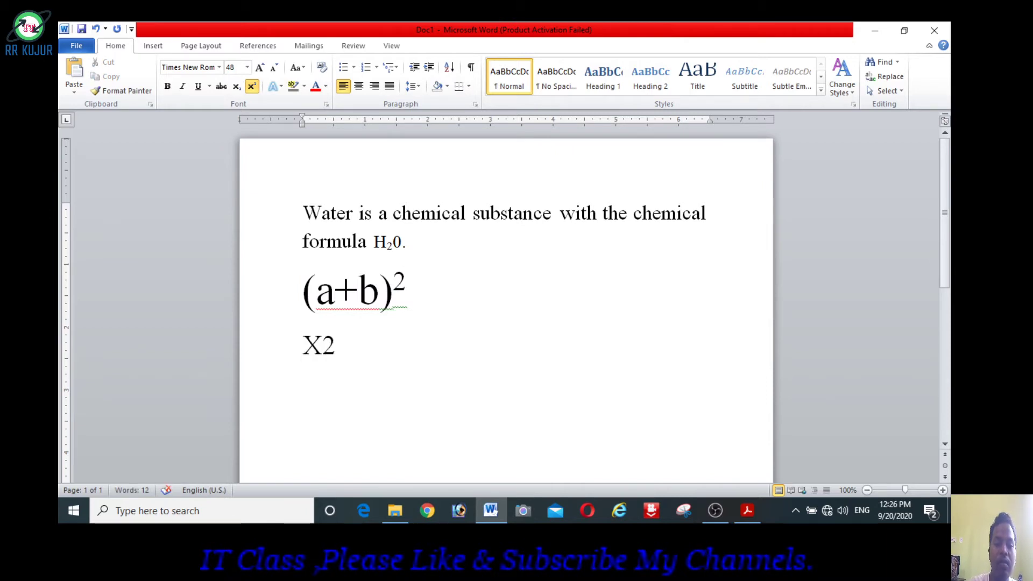
left_click_drag(341, 355, 322, 356)
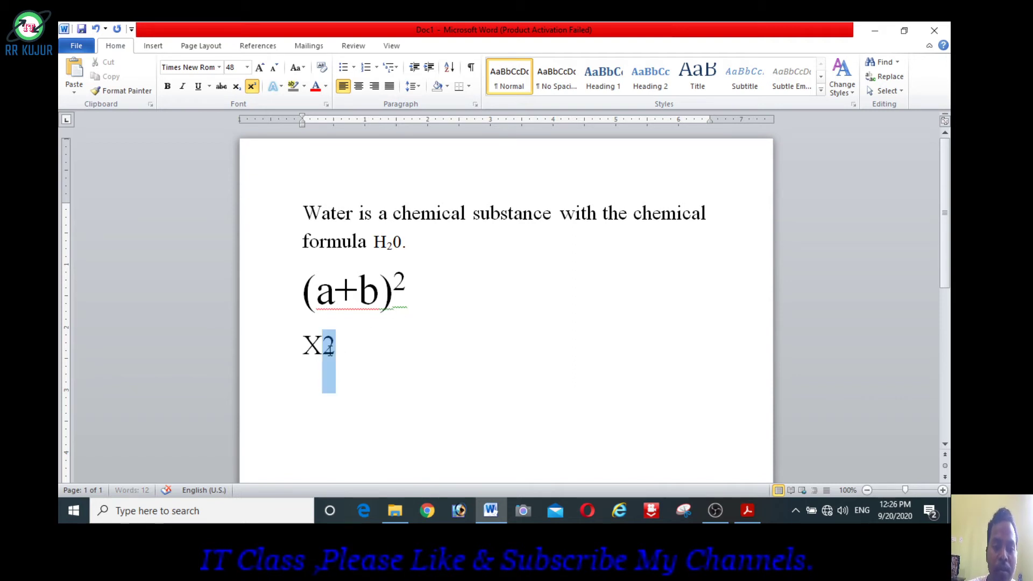
left_click(252, 87)
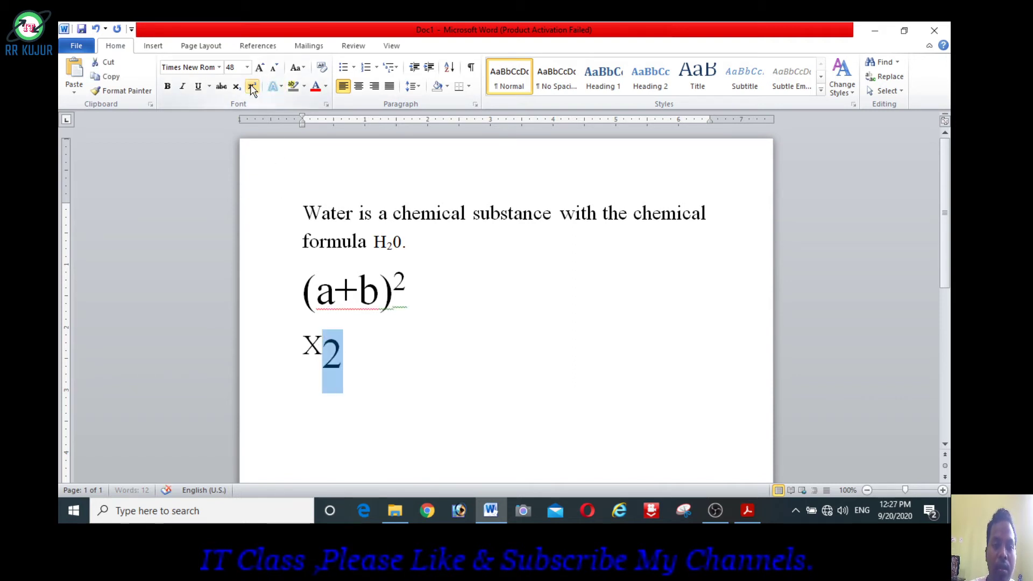
left_click(251, 87)
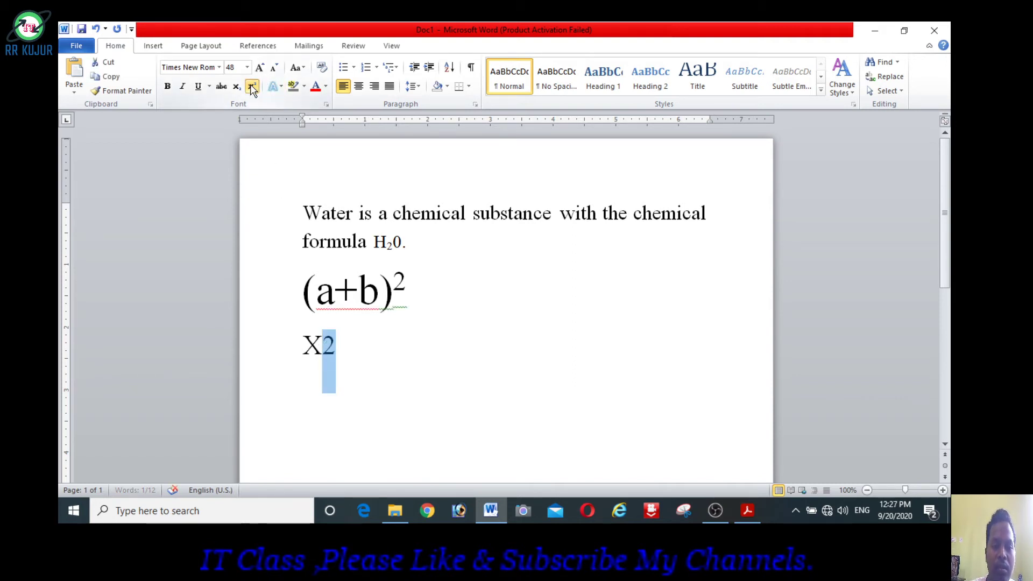
left_click(358, 355)
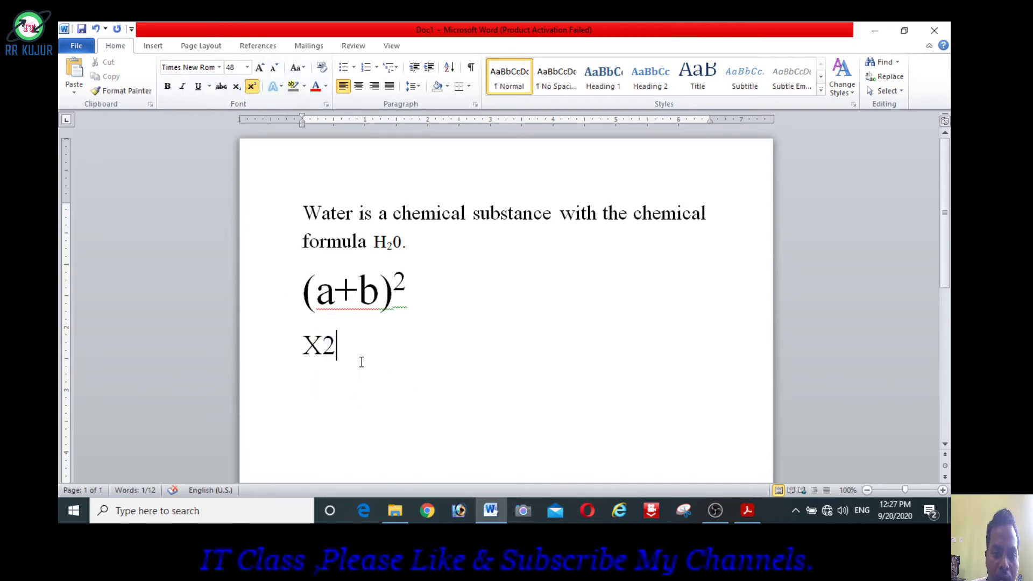
left_click_drag(340, 352, 322, 352)
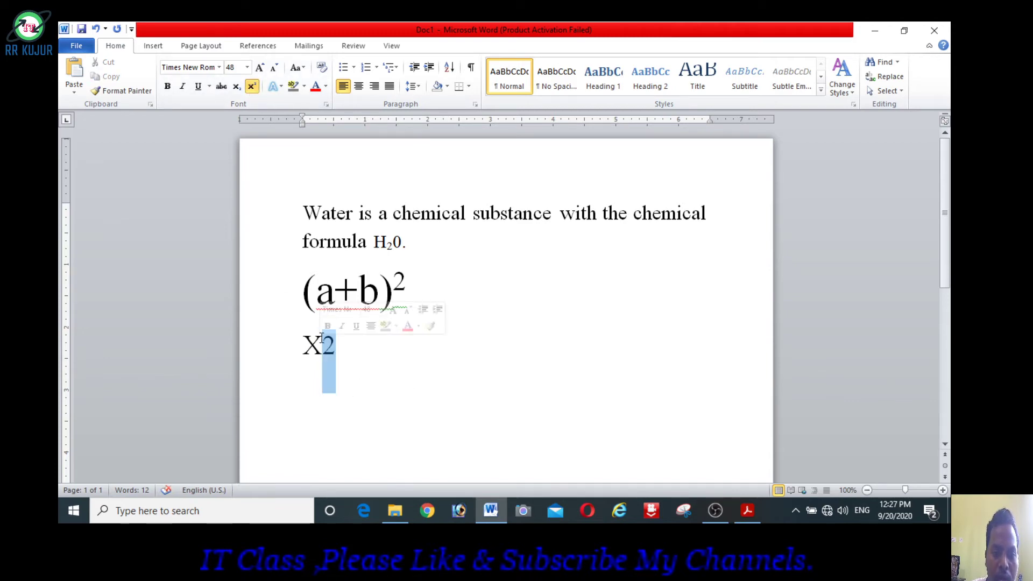
left_click(252, 87)
left_click(252, 87)
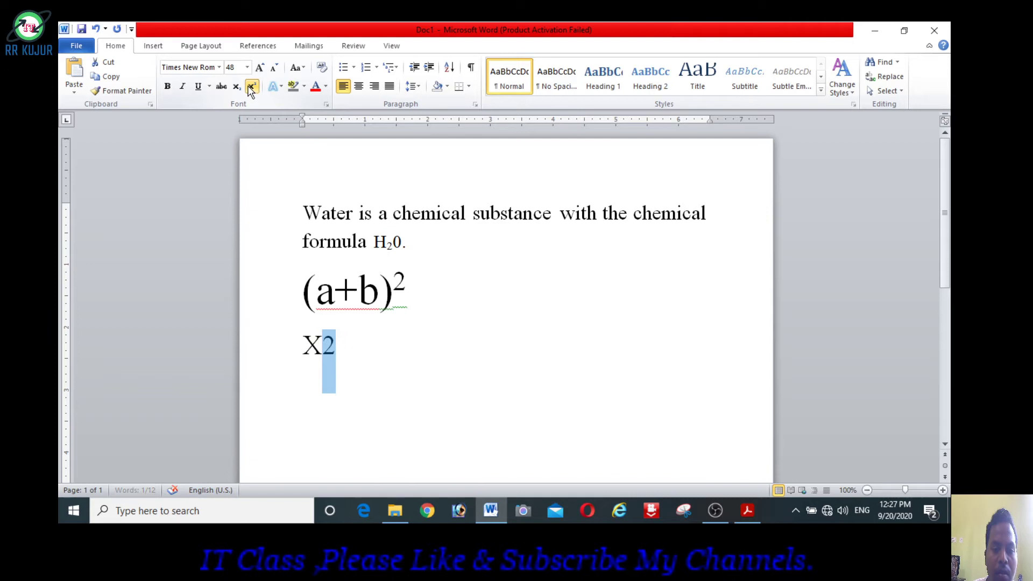
left_click(358, 355)
- Set the X2 line to 72 pt and try superscripting its 2
left_click_drag(353, 352, 290, 343)
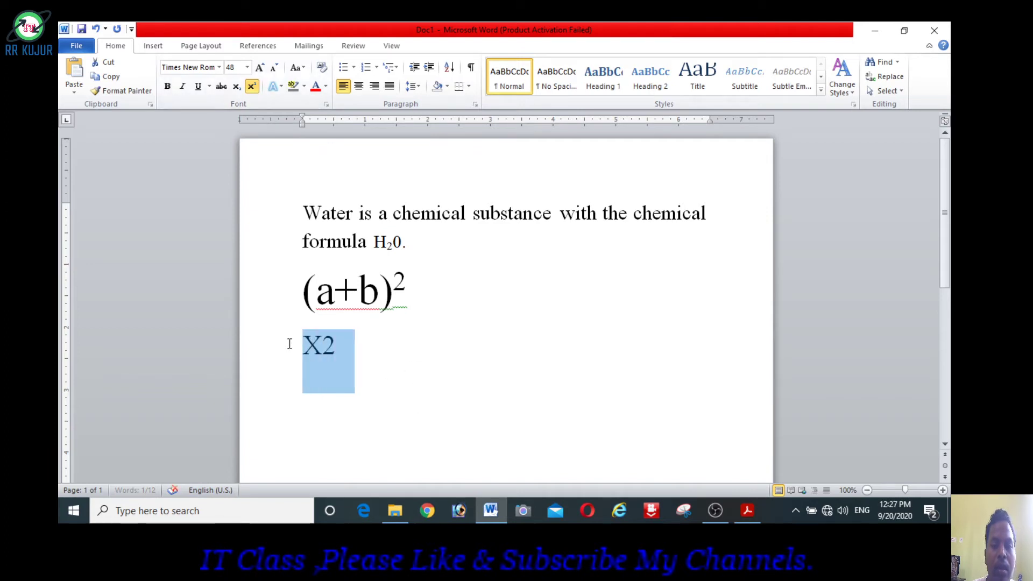
left_click(248, 68)
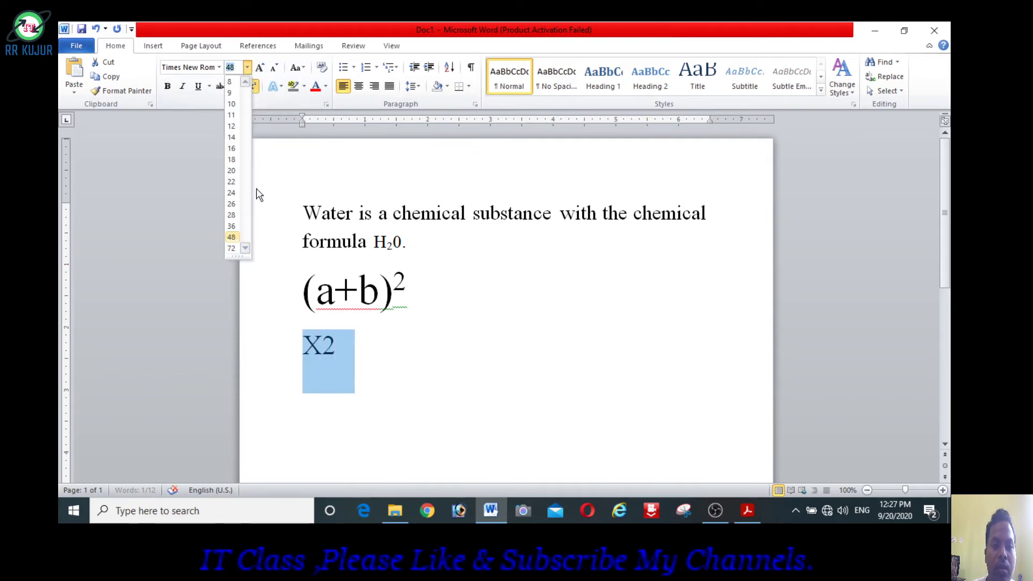
left_click(231, 249)
left_click_drag(356, 355, 333, 351)
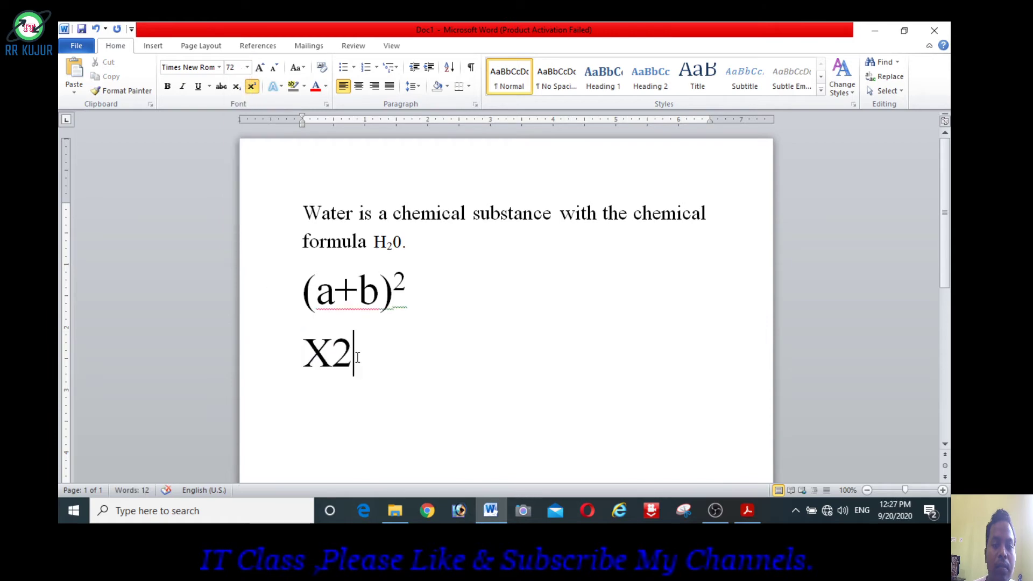
left_click(253, 87)
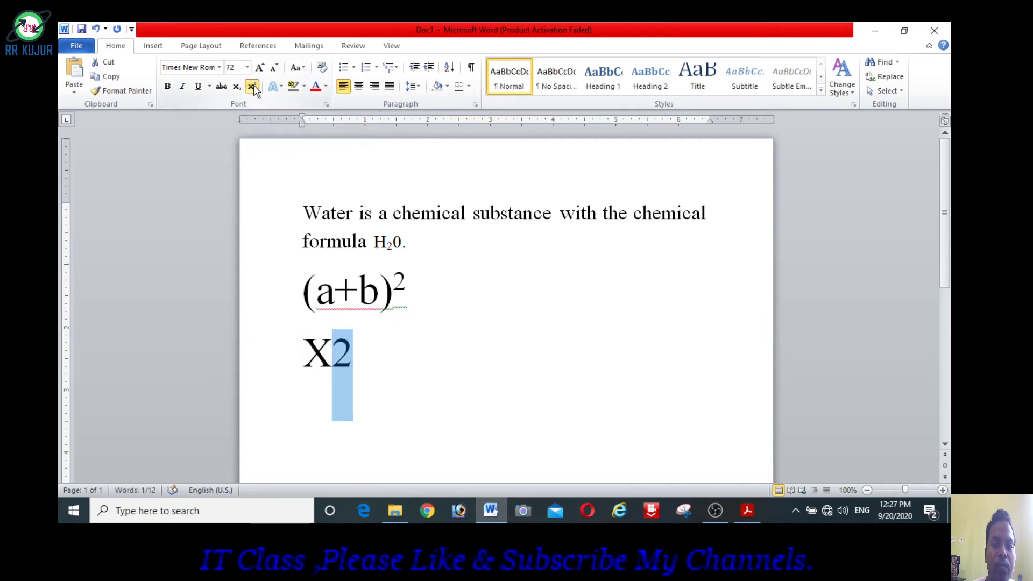
left_click(290, 358)
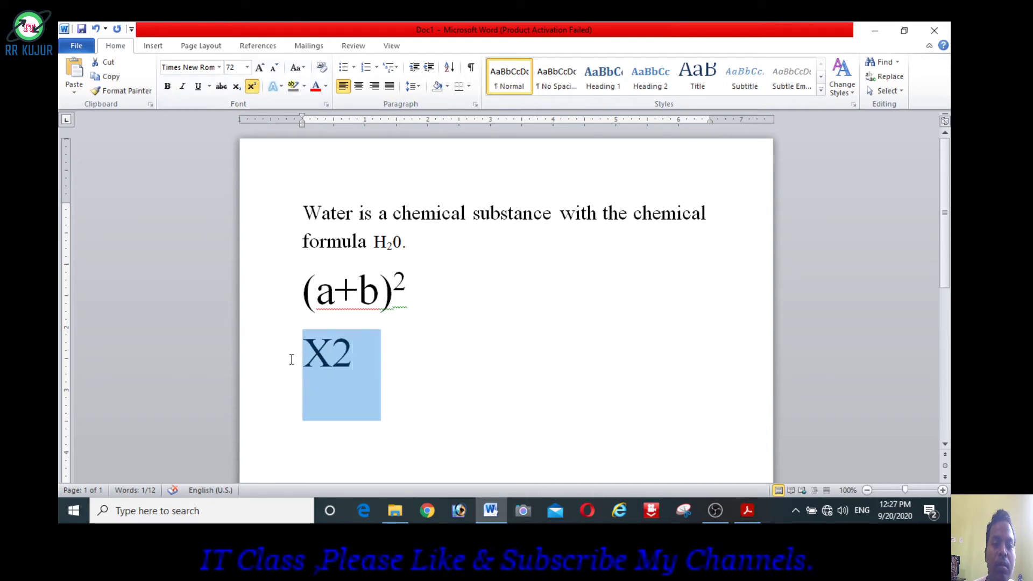
key("BackSpace")
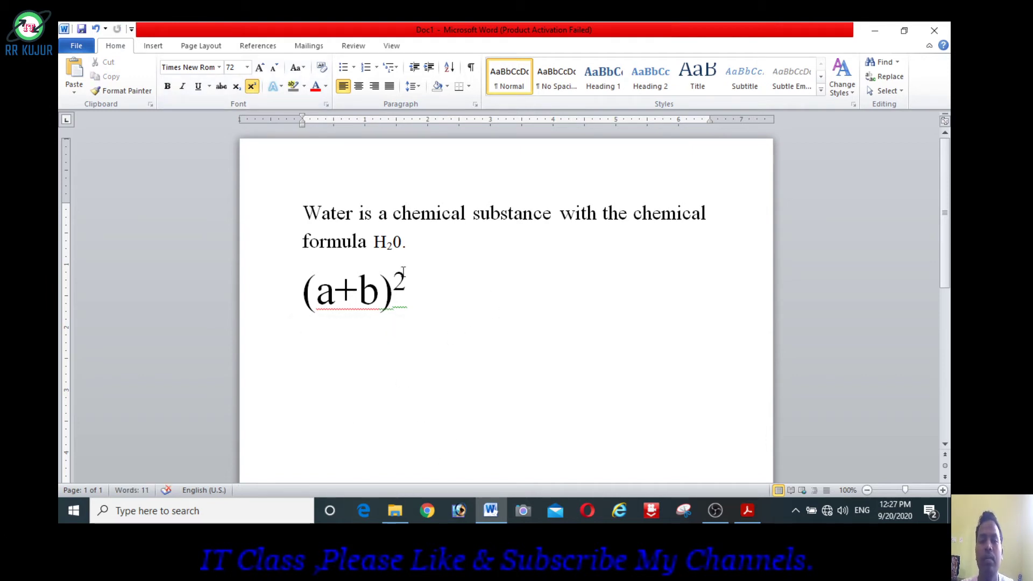
left_click(252, 86)
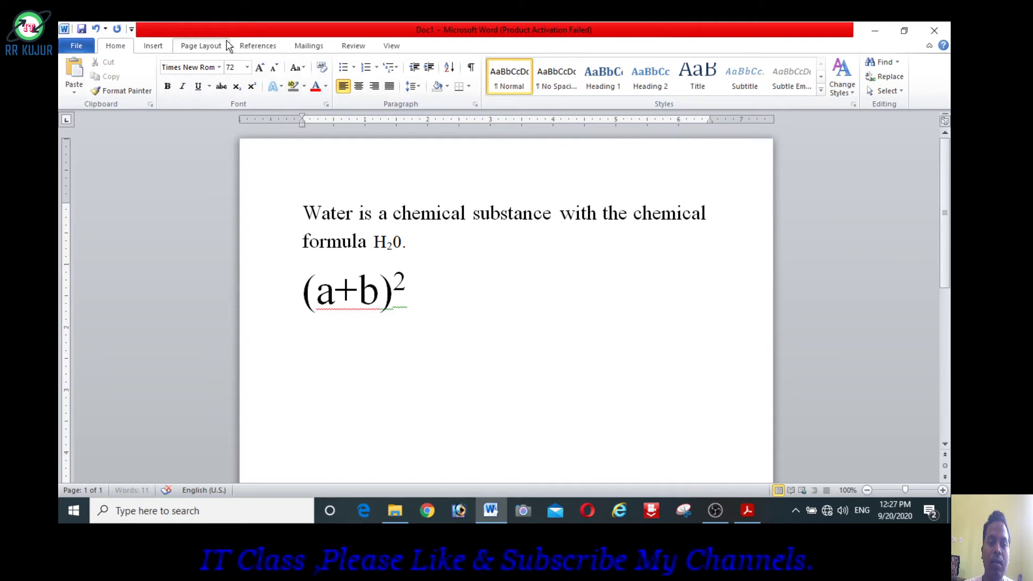
type("X")
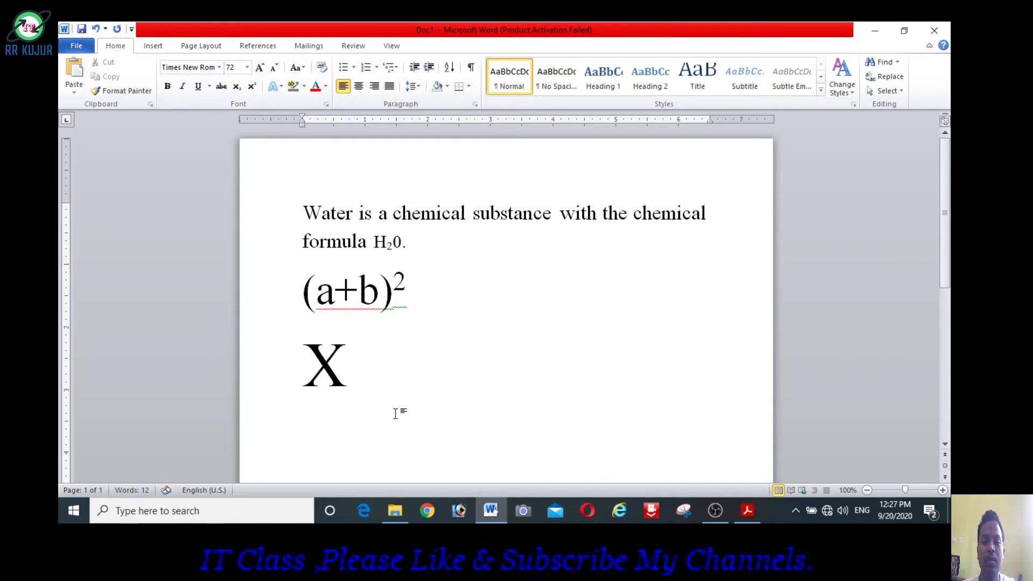
type("2")
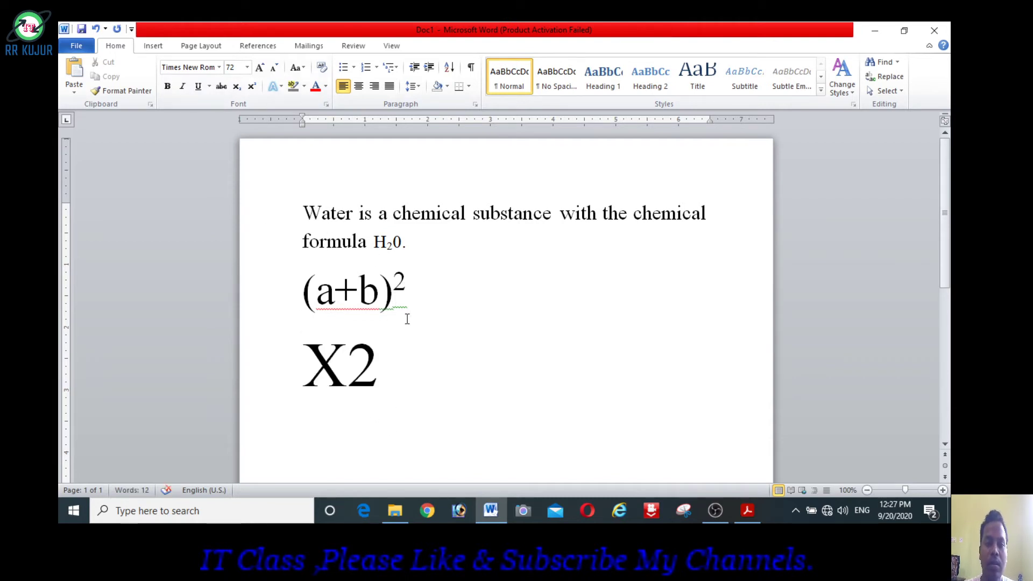
left_click_drag(379, 374, 348, 371)
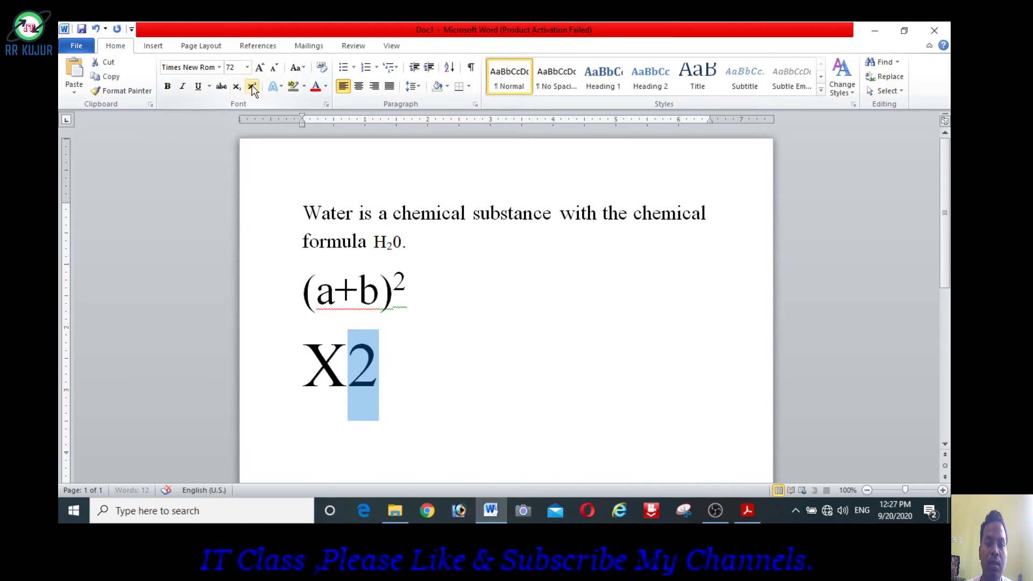
left_click(251, 86)
left_click(392, 374)
left_click(344, 340)
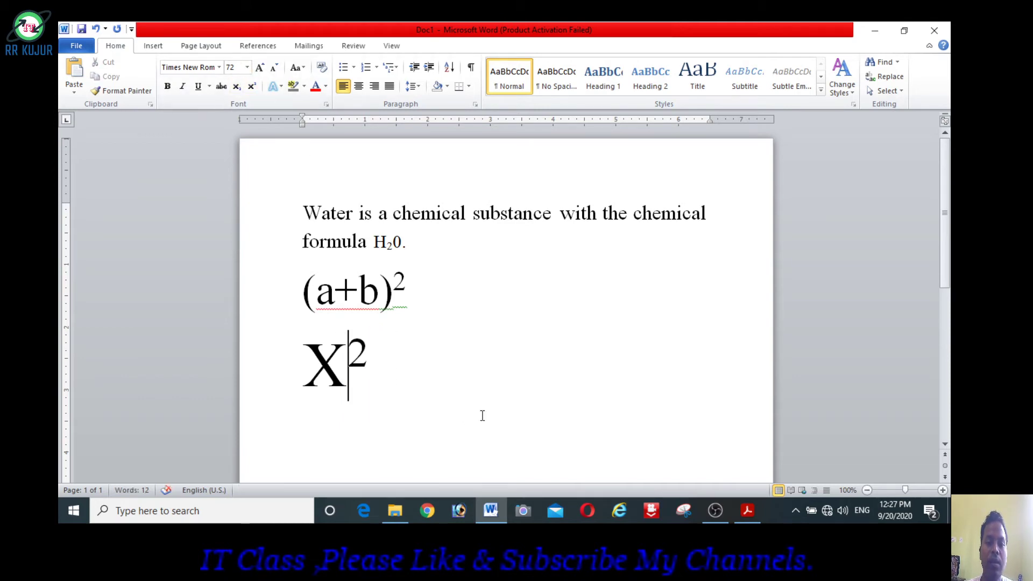
left_click(485, 409)
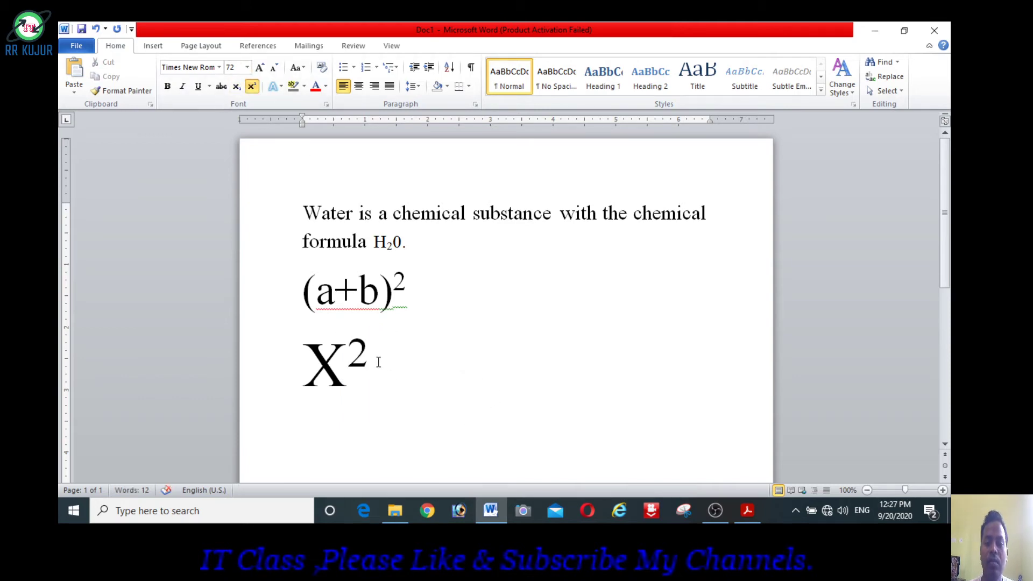
key("BackSpace")
type("3")
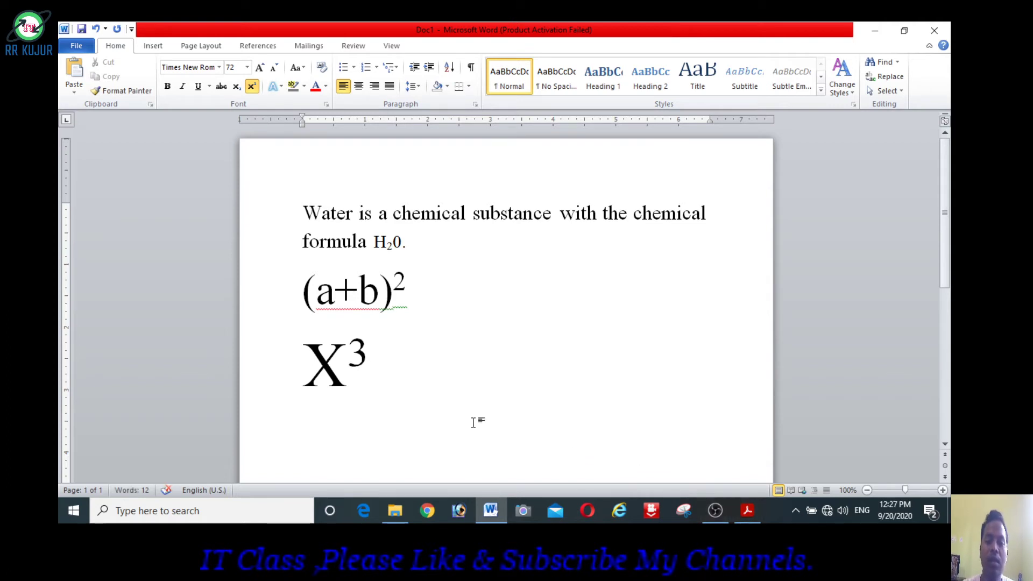
double_click(375, 438)
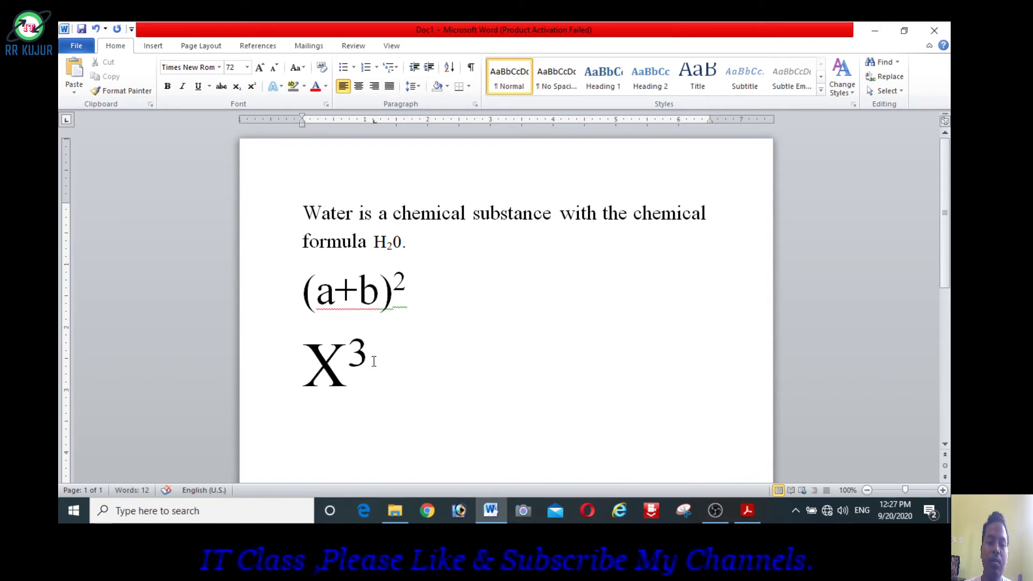
left_click_drag(376, 359, 344, 364)
left_click(252, 88)
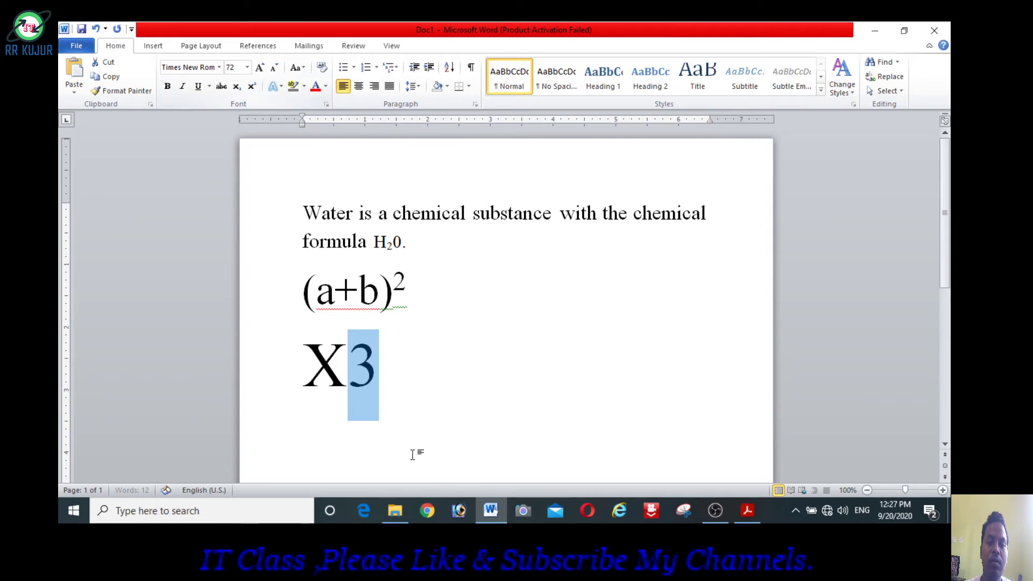
left_click(252, 86)
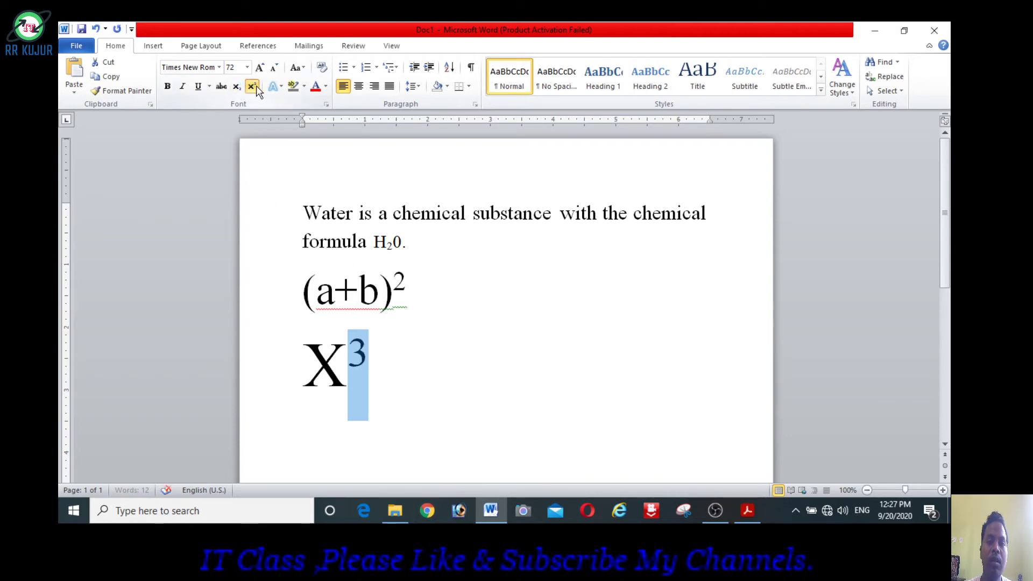
left_click(449, 350)
left_click_drag(408, 287, 393, 288)
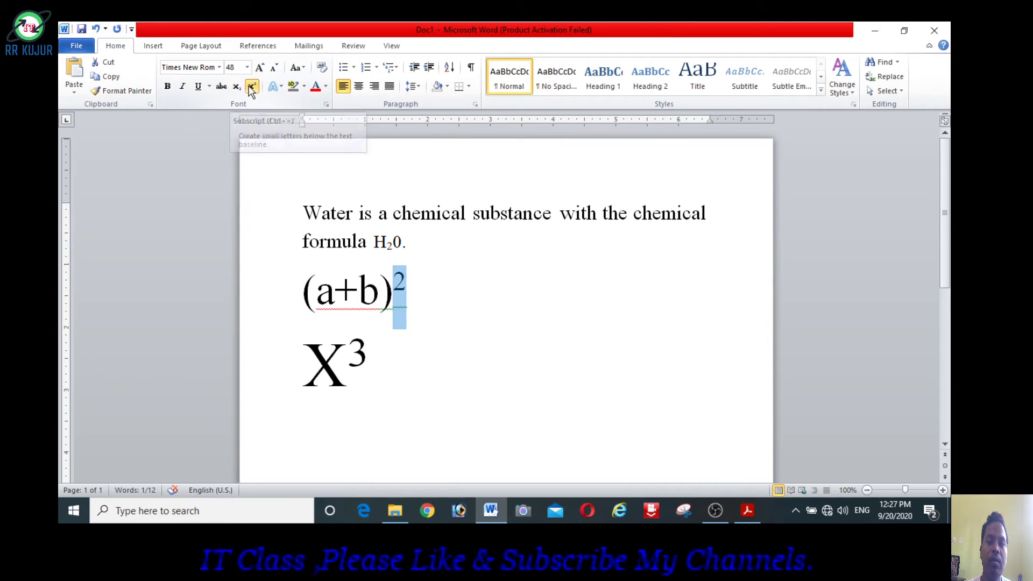
left_click(251, 87)
left_click(252, 86)
left_click(252, 86)
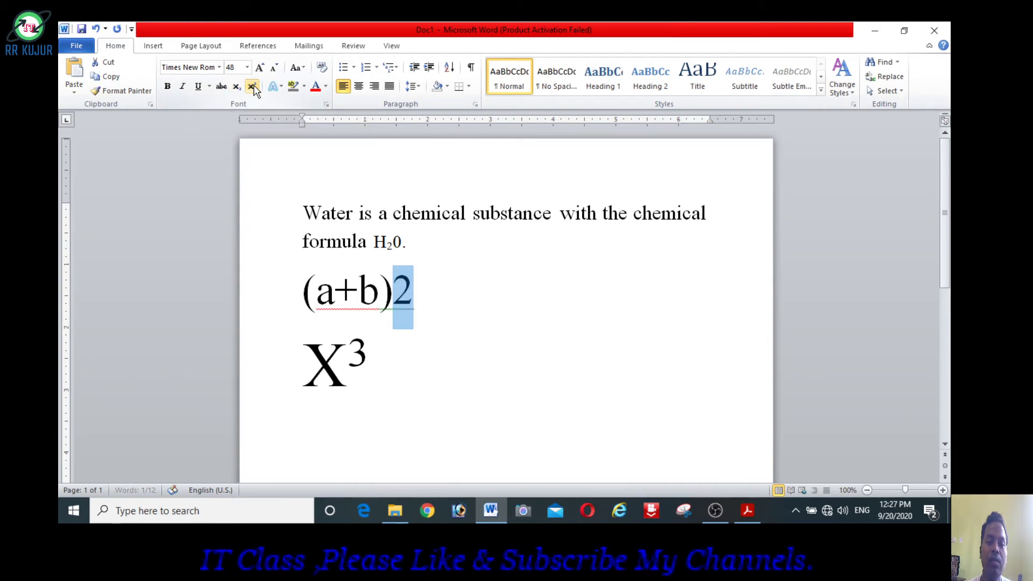
left_click(252, 86)
left_click(622, 330)
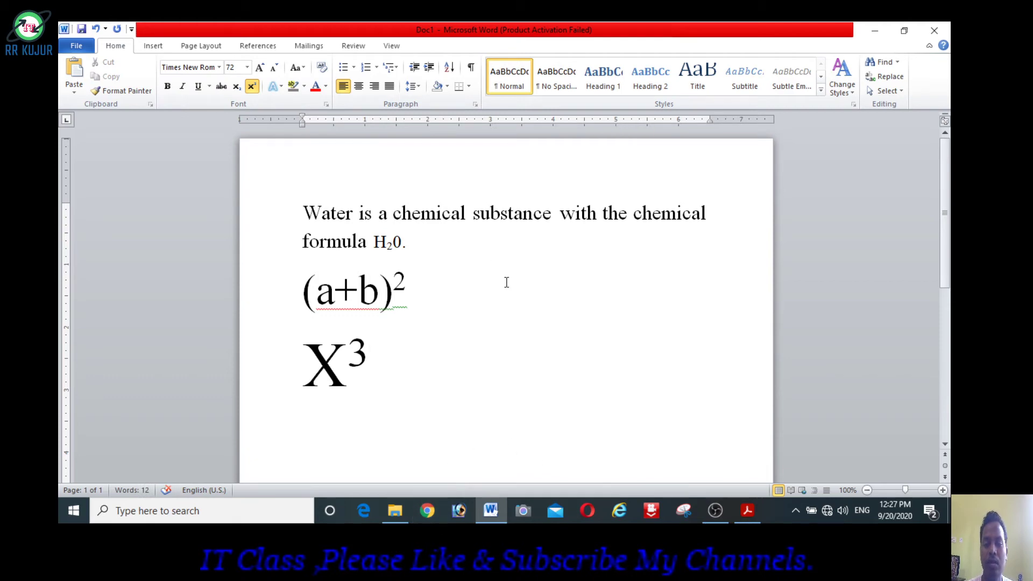
- Add 'Balisnkra' on a new line below X³ and strike it through
key("Return")
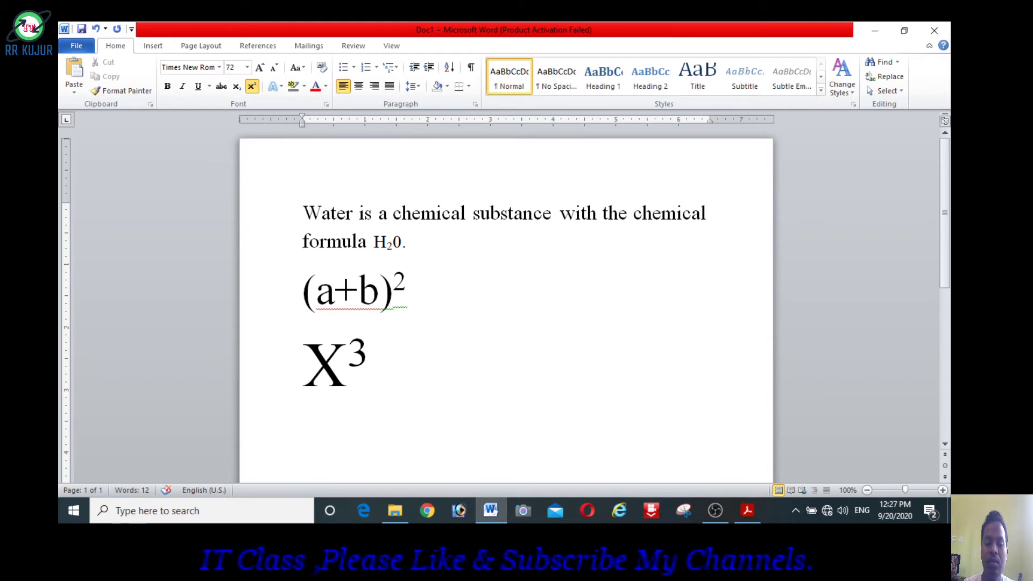
type("Ba")
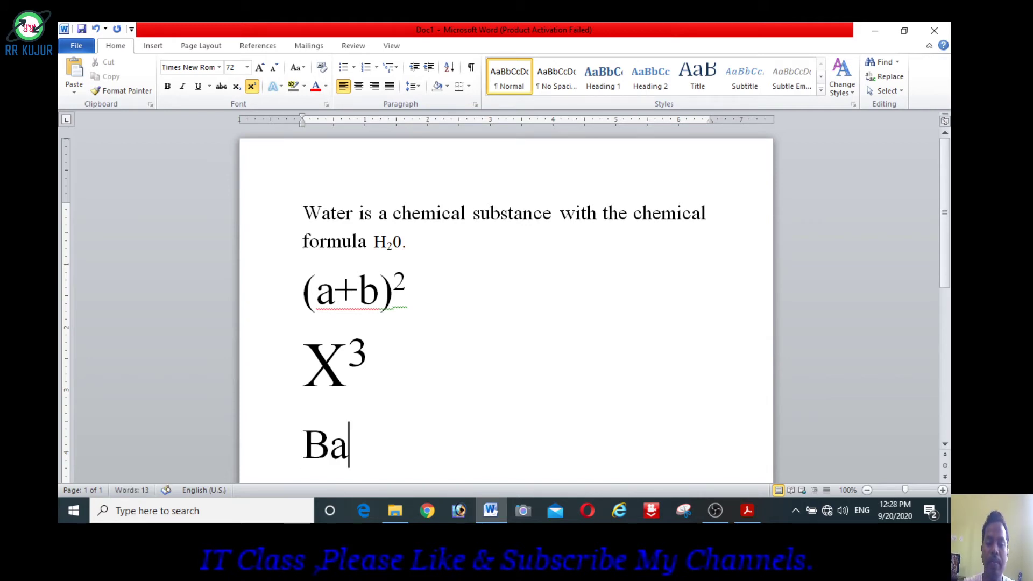
type("li")
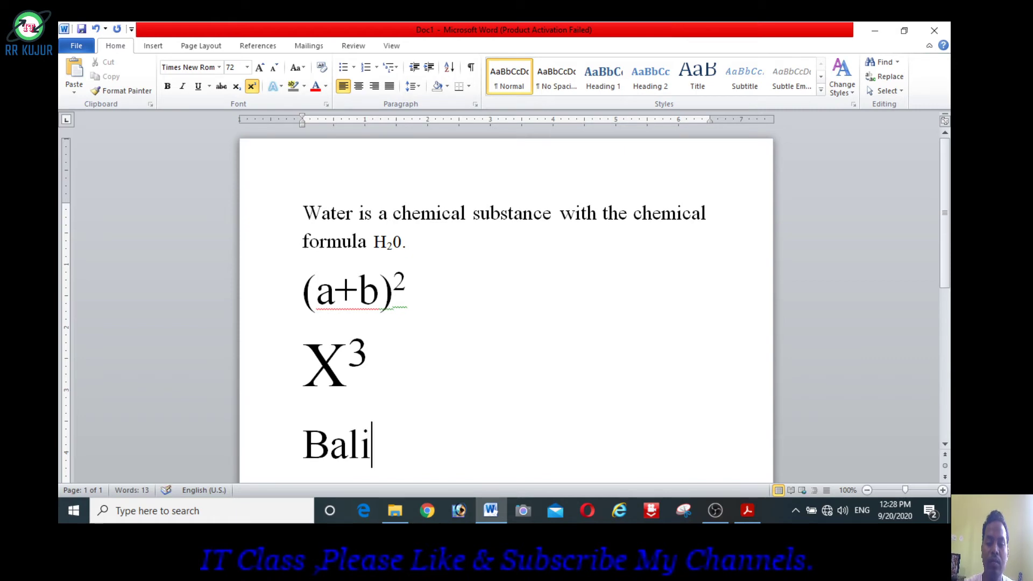
type("snk")
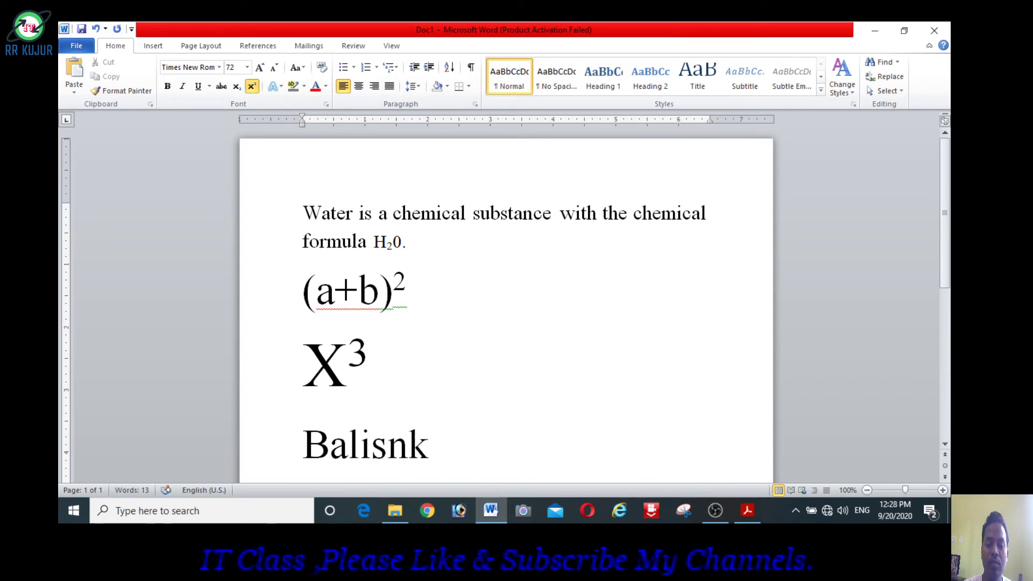
type("ra")
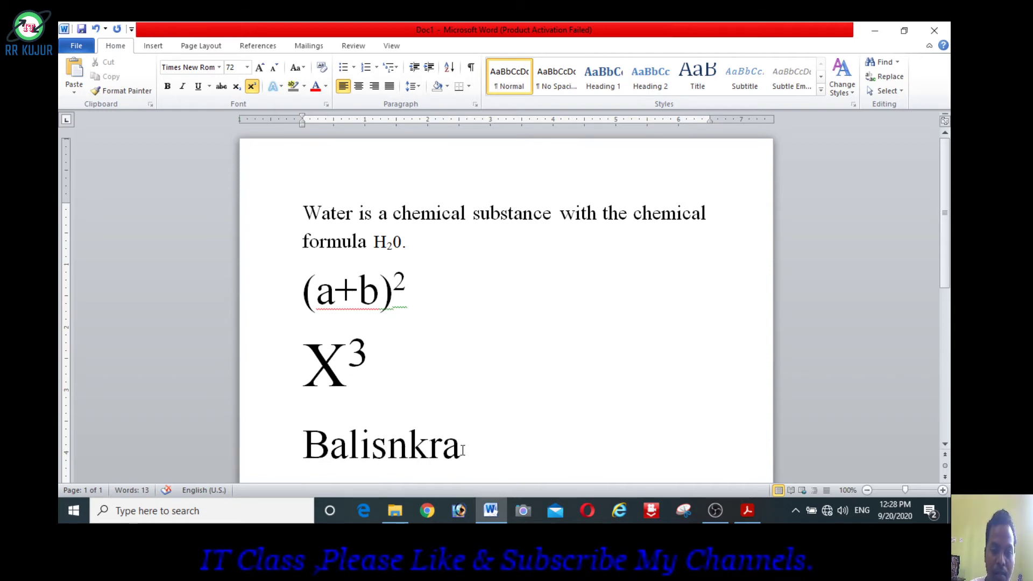
left_click_drag(464, 446, 296, 446)
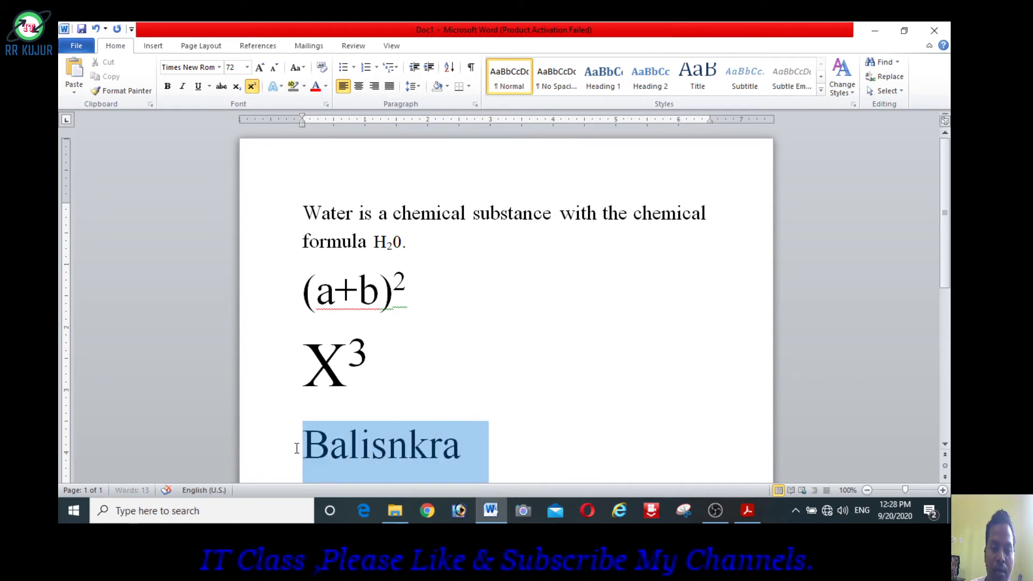
left_click(221, 86)
left_click(554, 446)
scroll(947, 266, "down", 1)
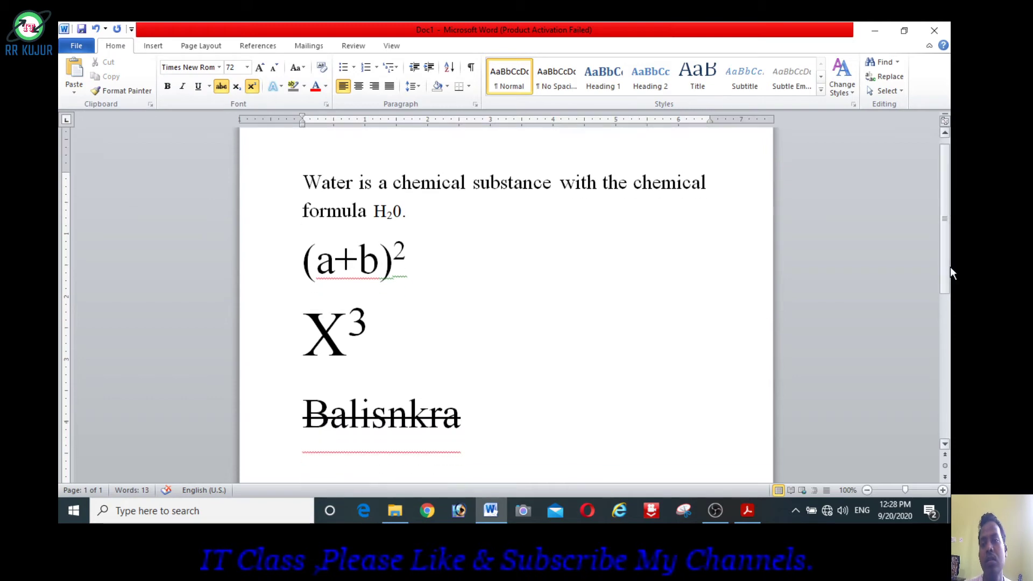
scroll(949, 267, "down", 2)
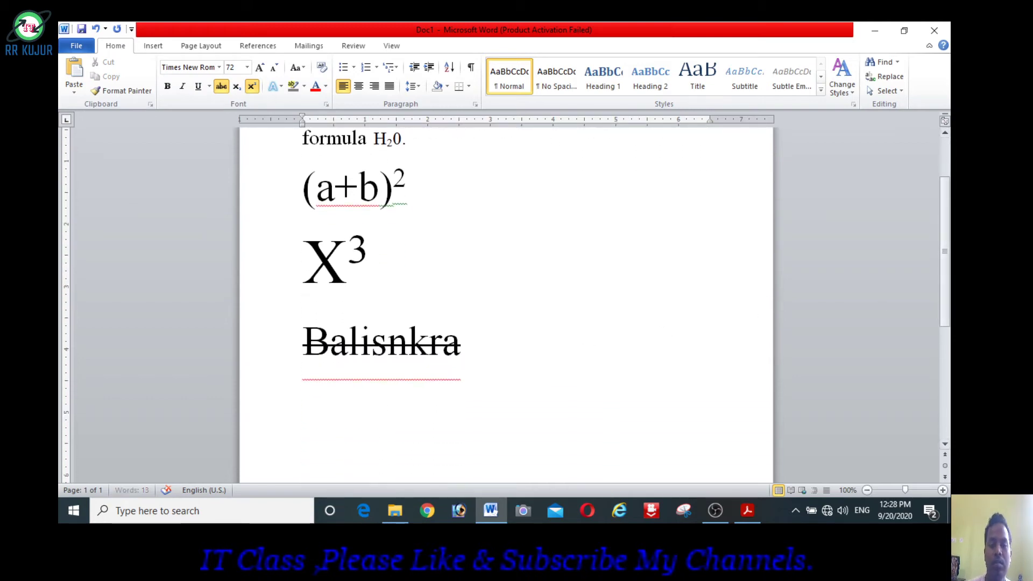
- Type a capitalised name on the next line at normal height and strike it through
key("Return")
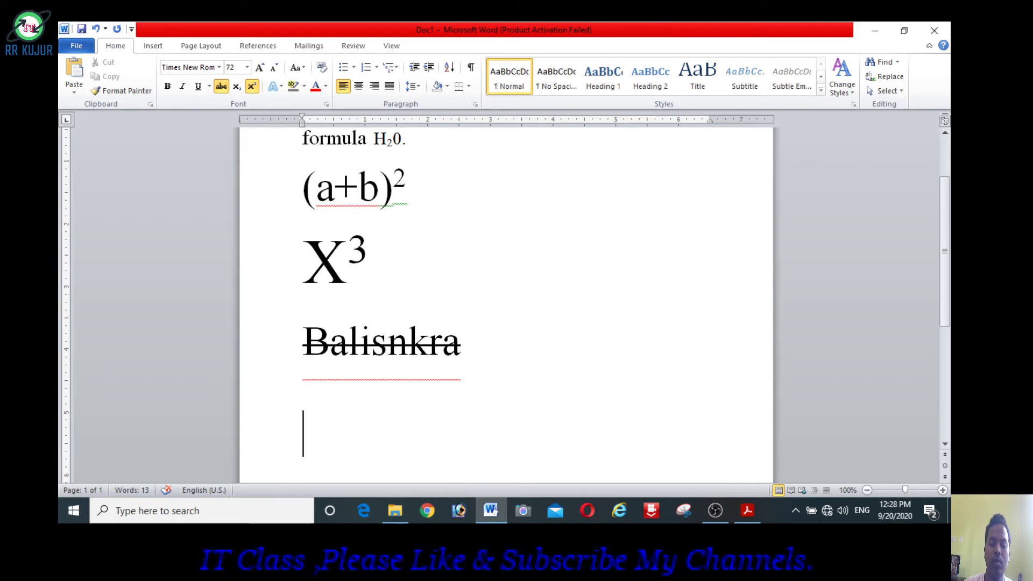
type("r")
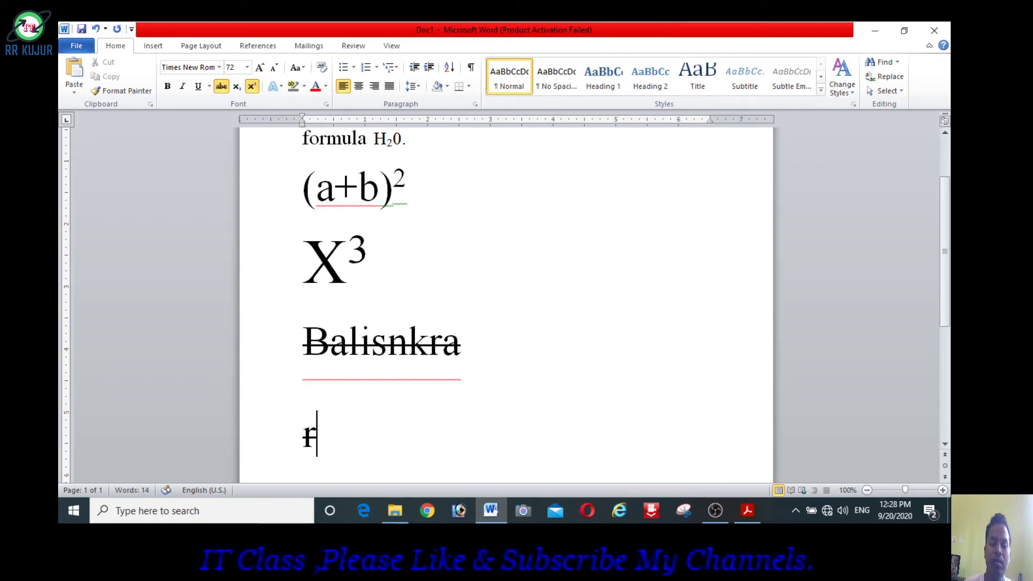
key("BackSpace")
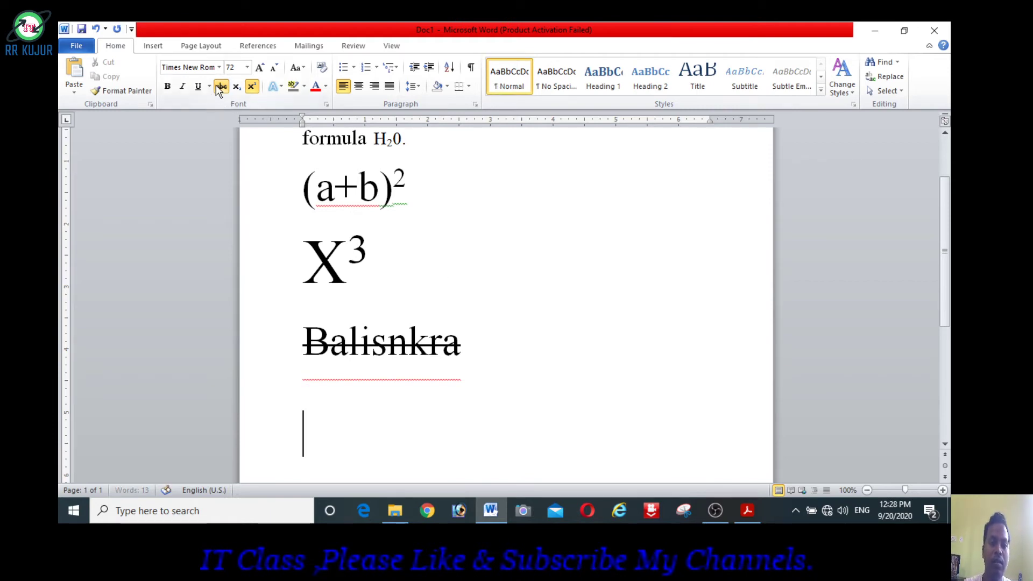
key("ctrl+shift+equal")
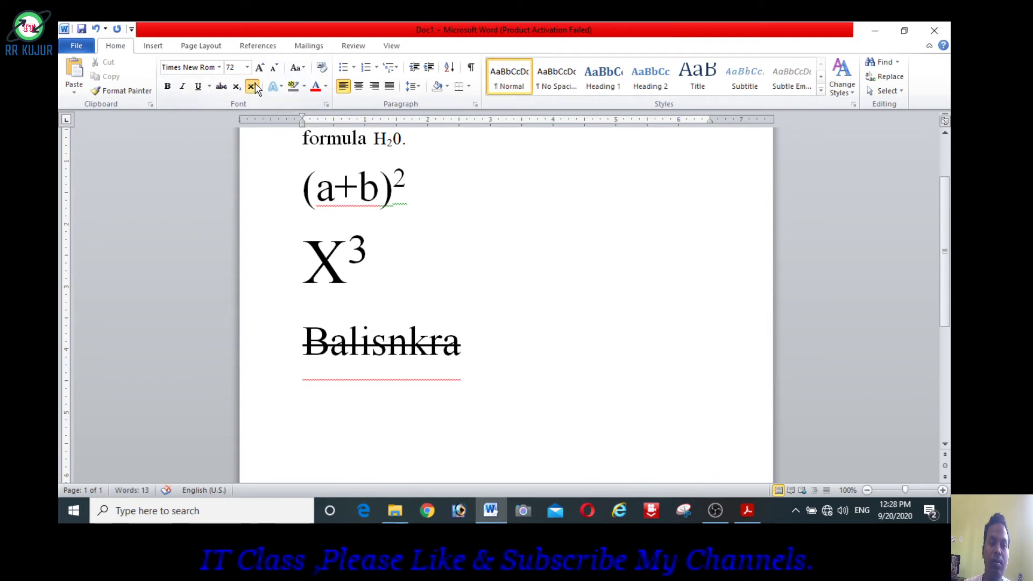
type("R")
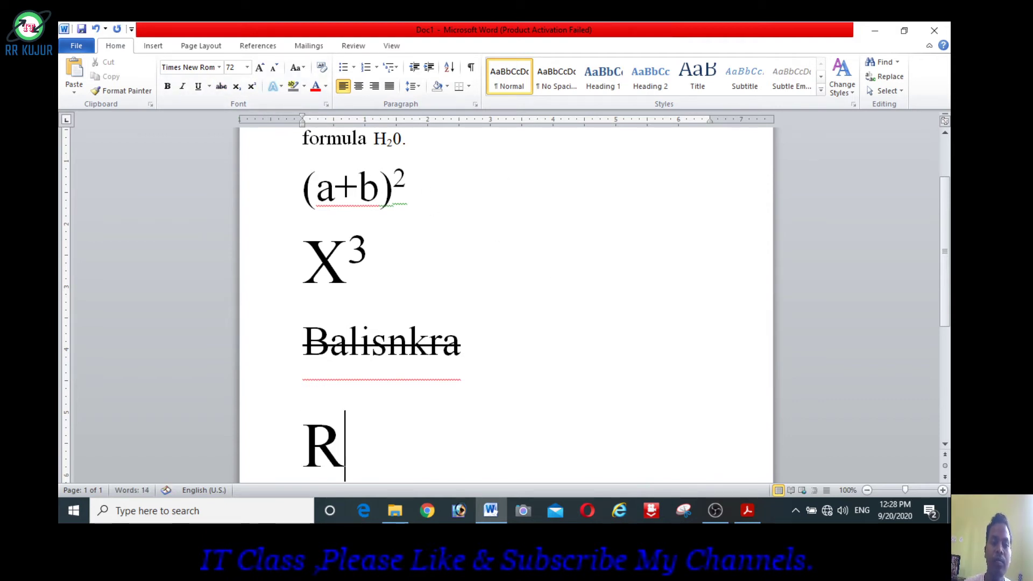
type("A")
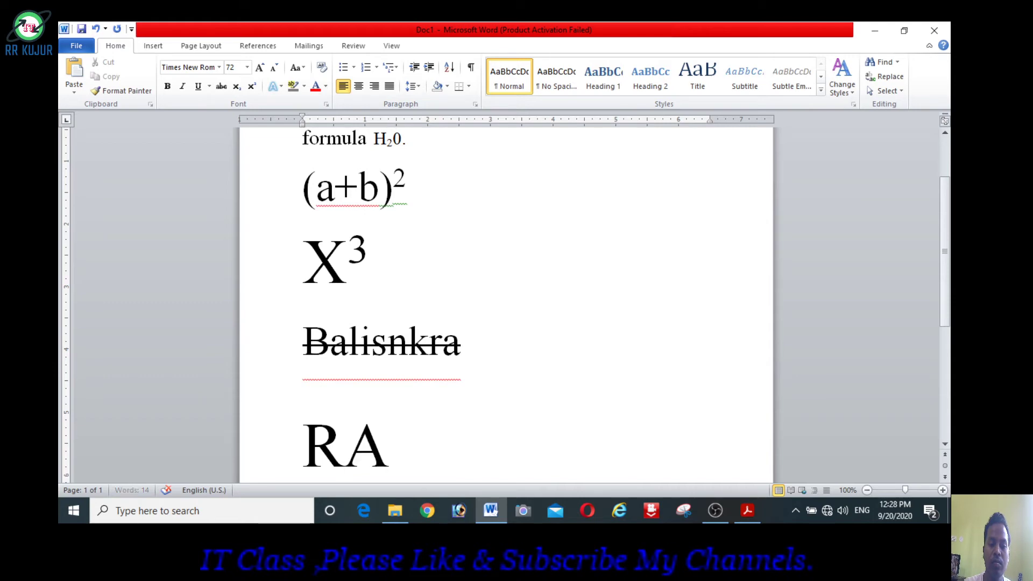
type("H")
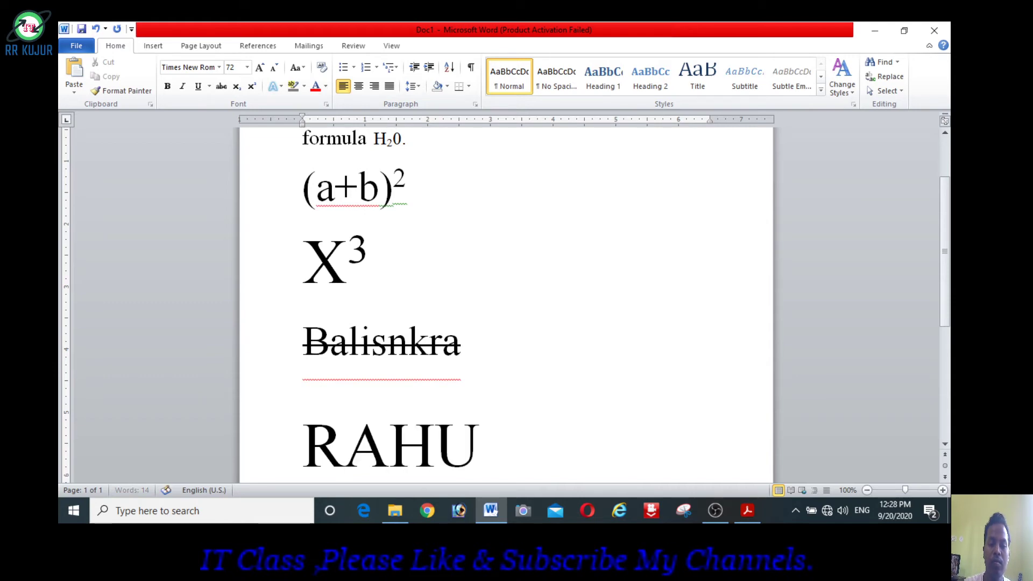
type("U")
type("LL")
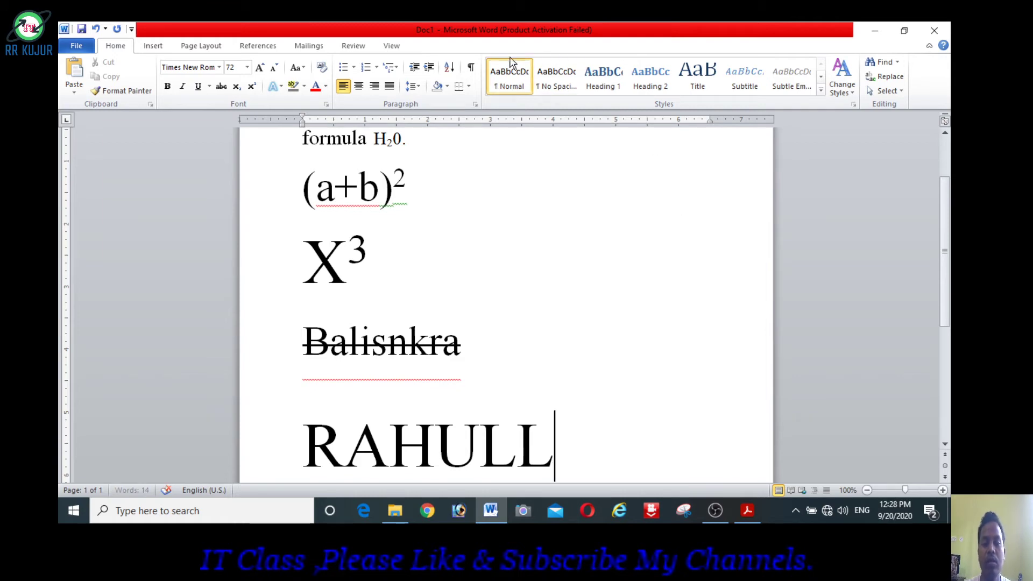
type("A")
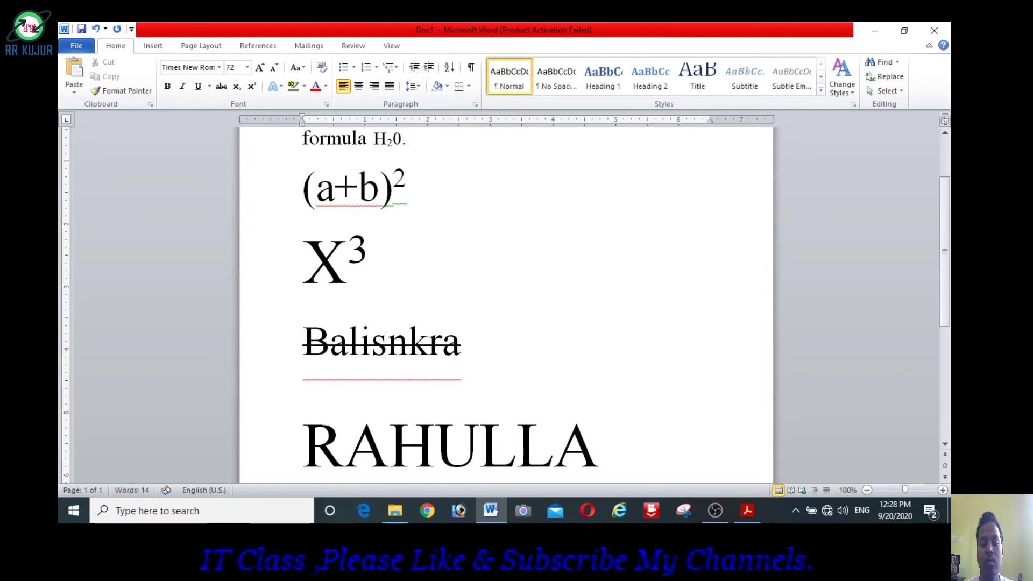
left_click_drag(604, 431, 299, 433)
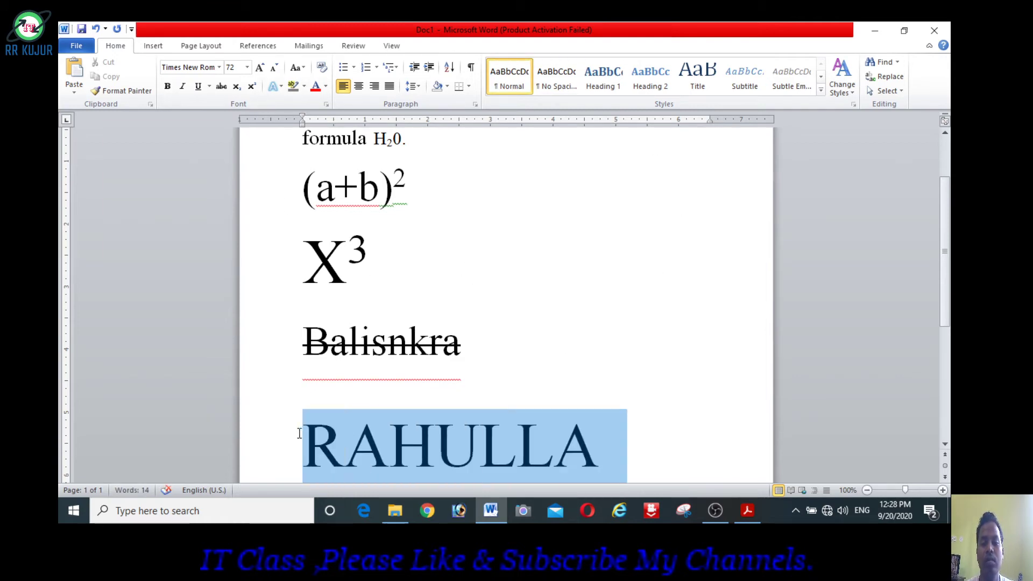
left_click(221, 87)
left_click(667, 375)
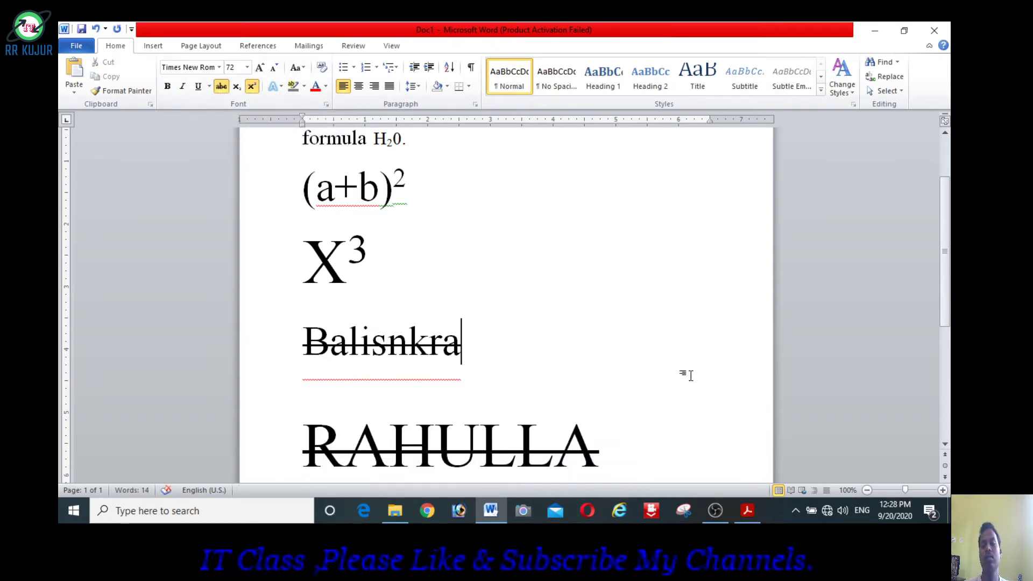
scroll(936, 317, "down", 1)
scroll(950, 323, "down", 3)
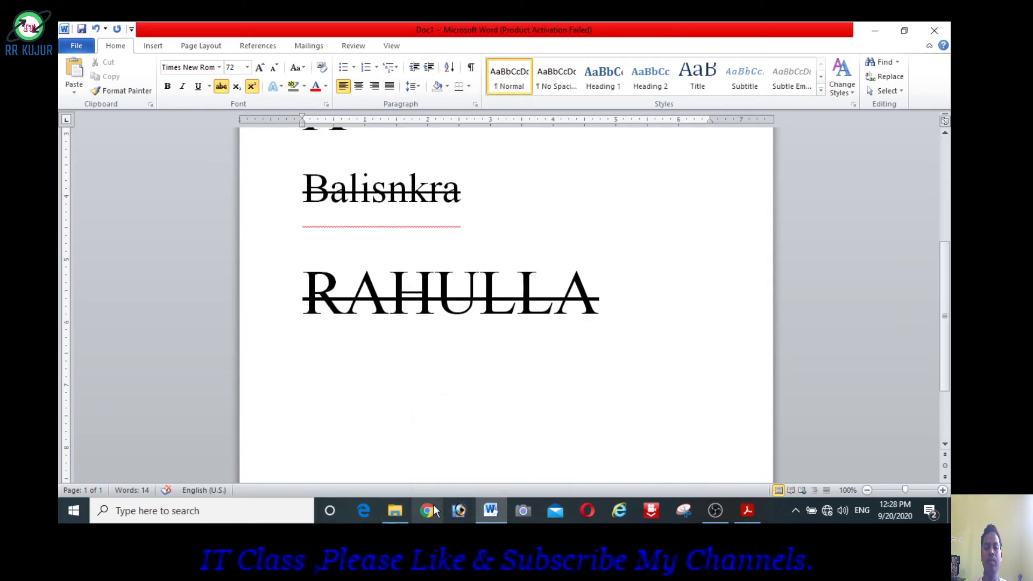
- Circle the Font group figure in red, tick font name and size, and box bold/italic/underline
left_click(747, 510)
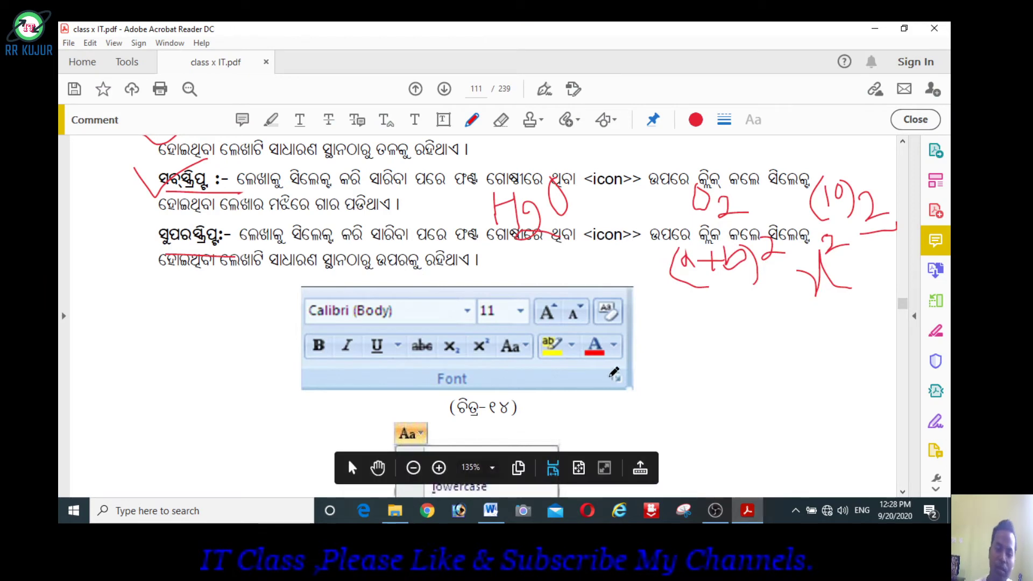
scroll(613, 374, "down", 1)
scroll(613, 372, "down", 1)
scroll(614, 372, "down", 1)
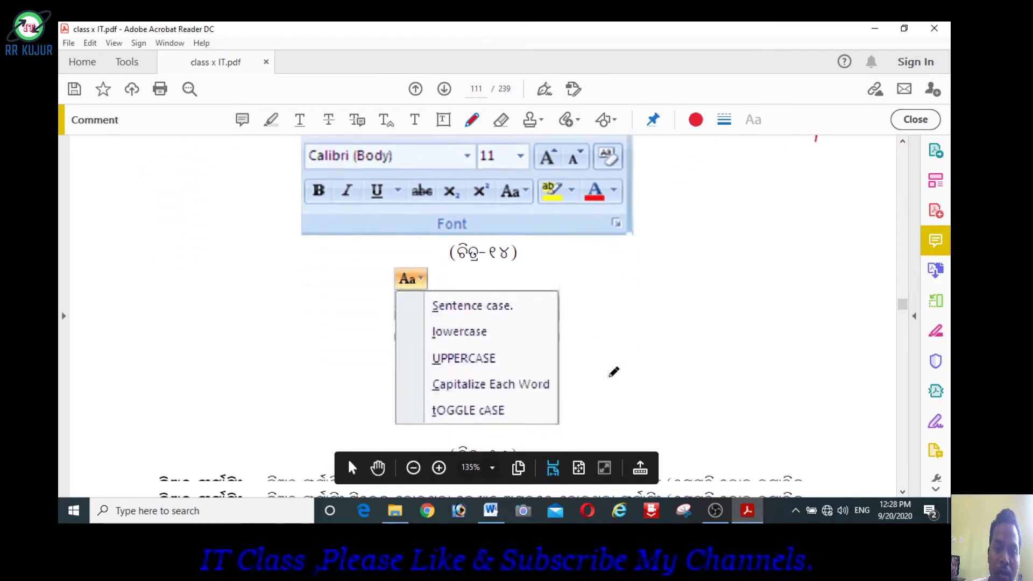
scroll(613, 372, "down", 1)
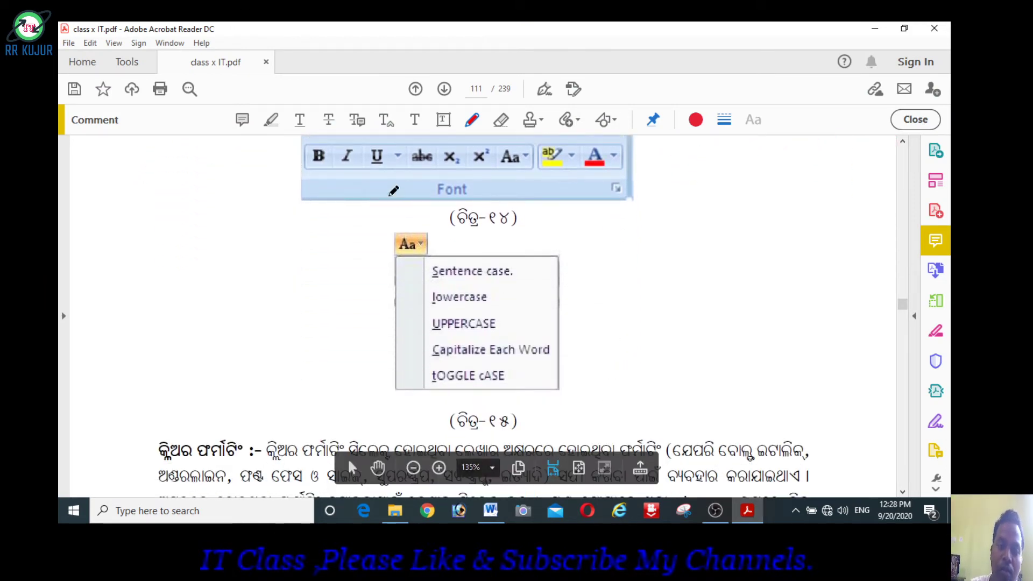
scroll(437, 162, "up", 1)
left_click_drag(437, 162, 425, 141)
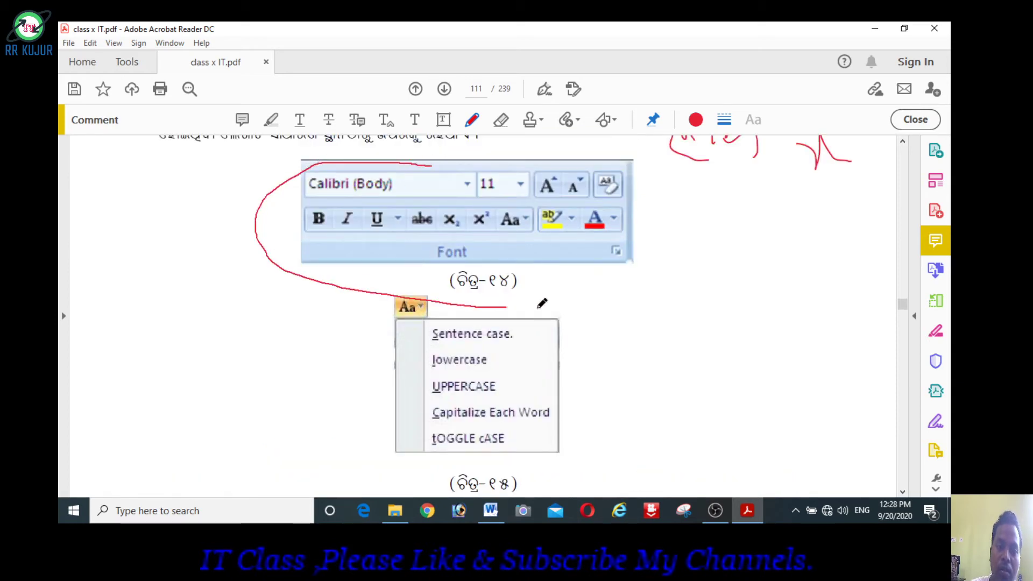
mouse_move(404, 181)
left_mouse_down()
mouse_move(452, 165)
mouse_move(536, 162)
left_mouse_up()
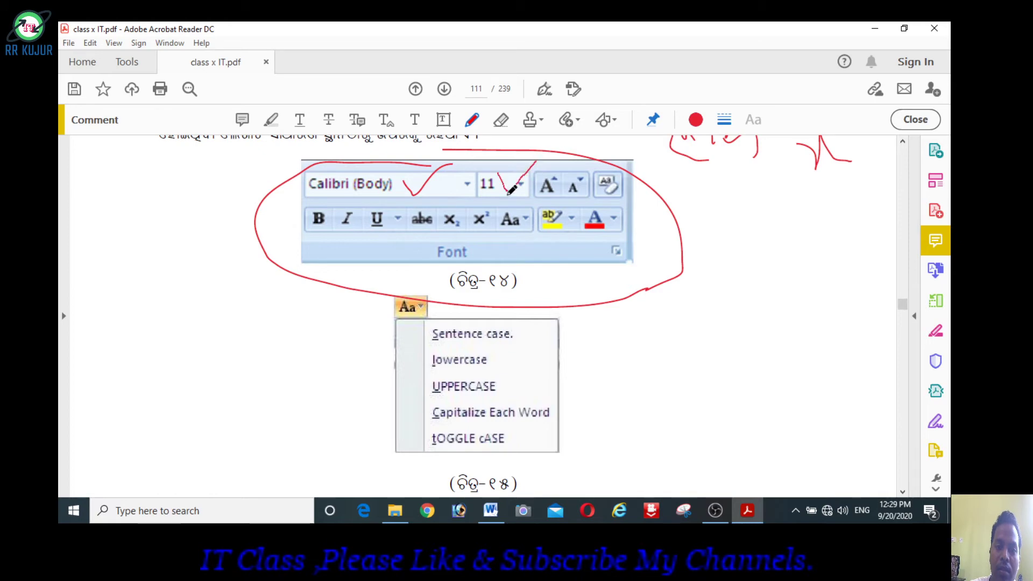
left_click_drag(305, 202, 385, 247)
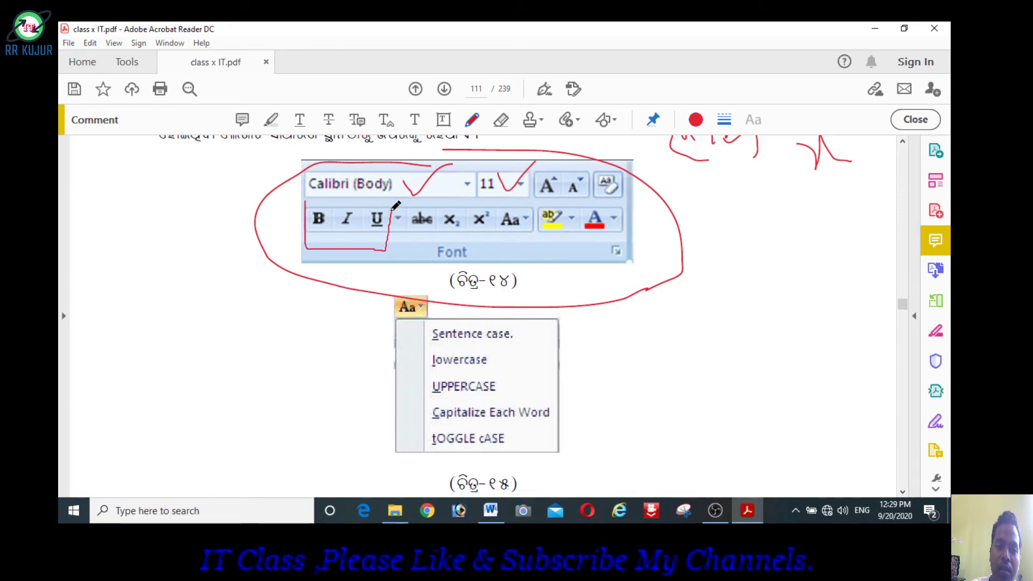
left_click_drag(396, 205, 306, 200)
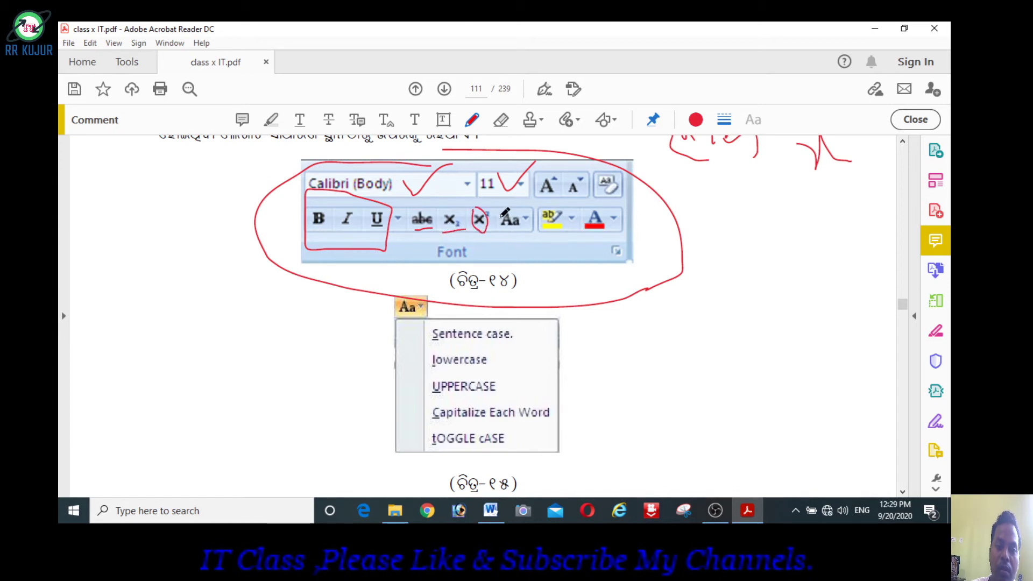
- Circle the change-case sample and bracket the case options list down to tOGGLE cASE
left_click_drag(509, 224, 503, 207)
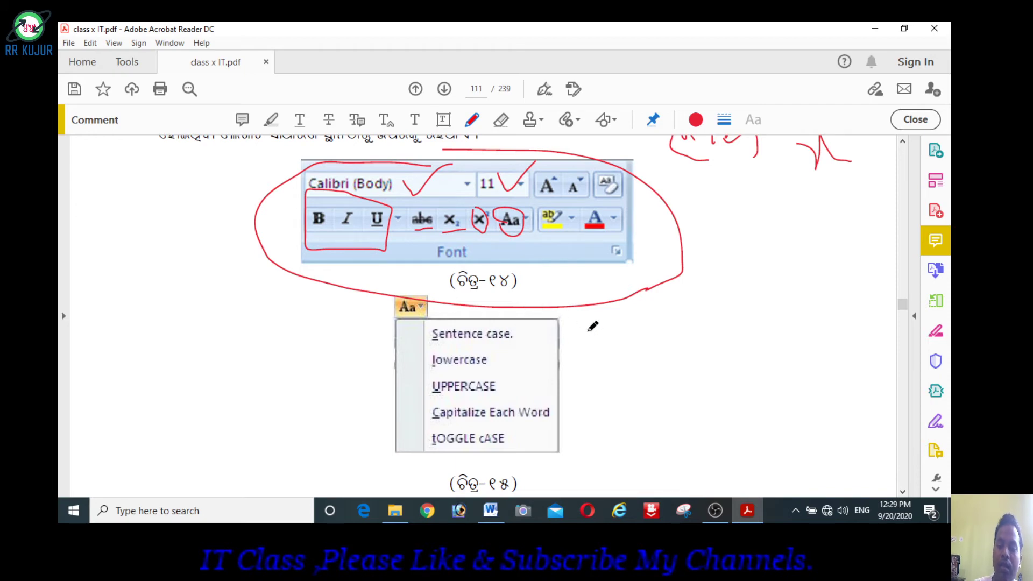
scroll(592, 326, "down", 3)
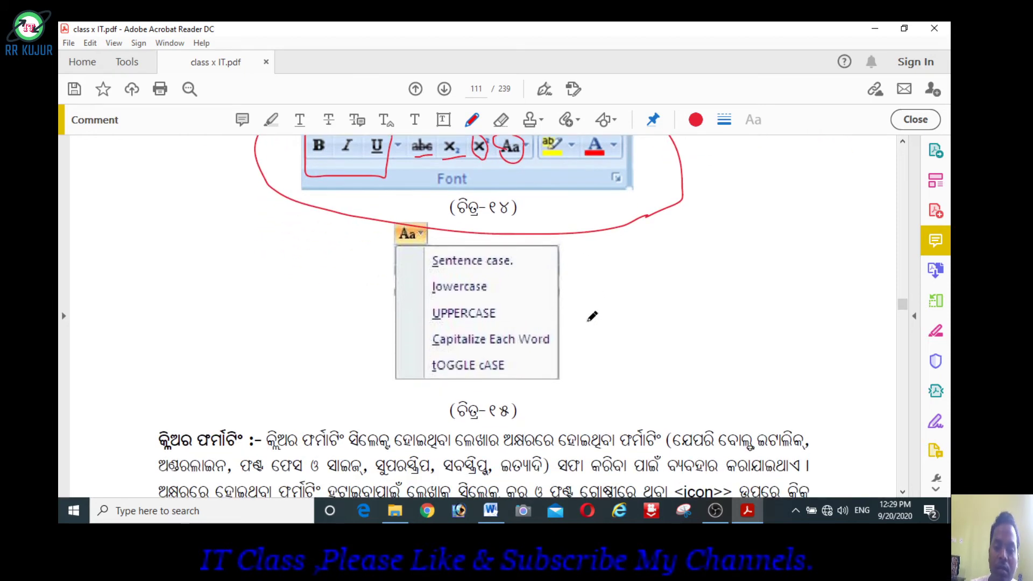
left_click_drag(572, 252, 561, 380)
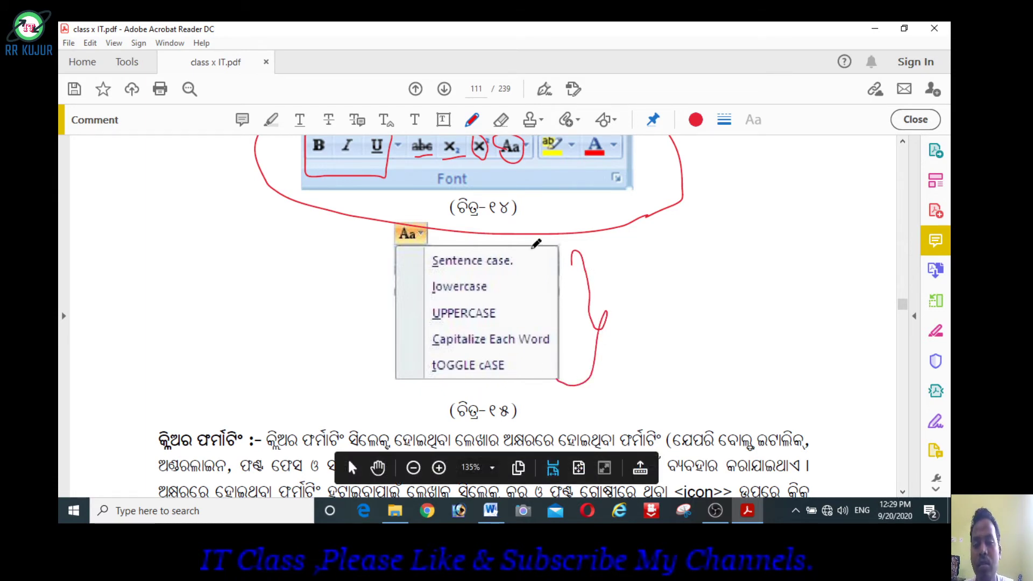
left_click_drag(426, 260, 438, 375)
mouse_move(601, 286)
left_mouse_down()
mouse_move(635, 269)
mouse_move(625, 322)
left_mouse_up()
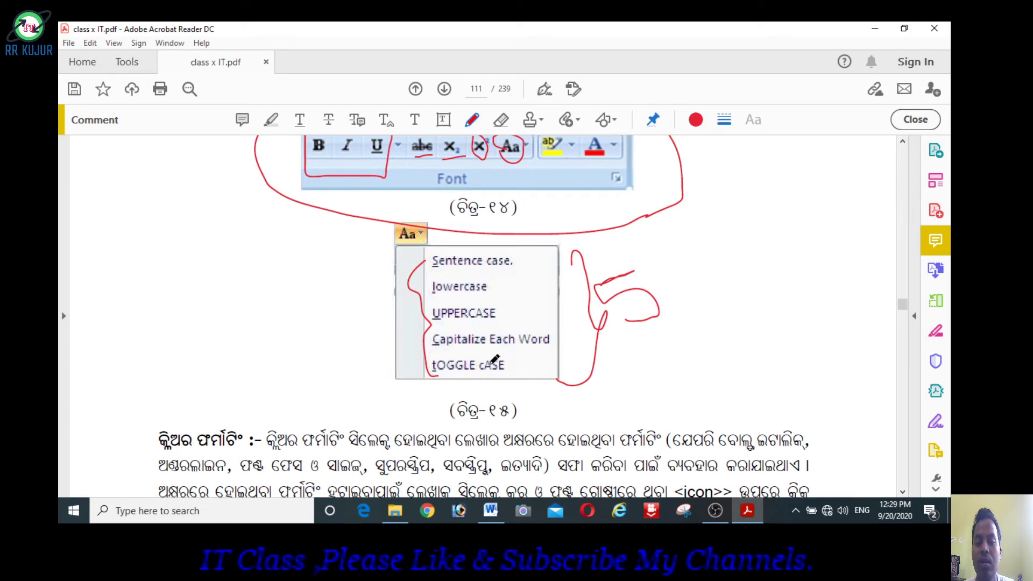
- Scroll the PDF to the Clear Formatting heading and underline it in red
scroll(572, 386, "up", 1)
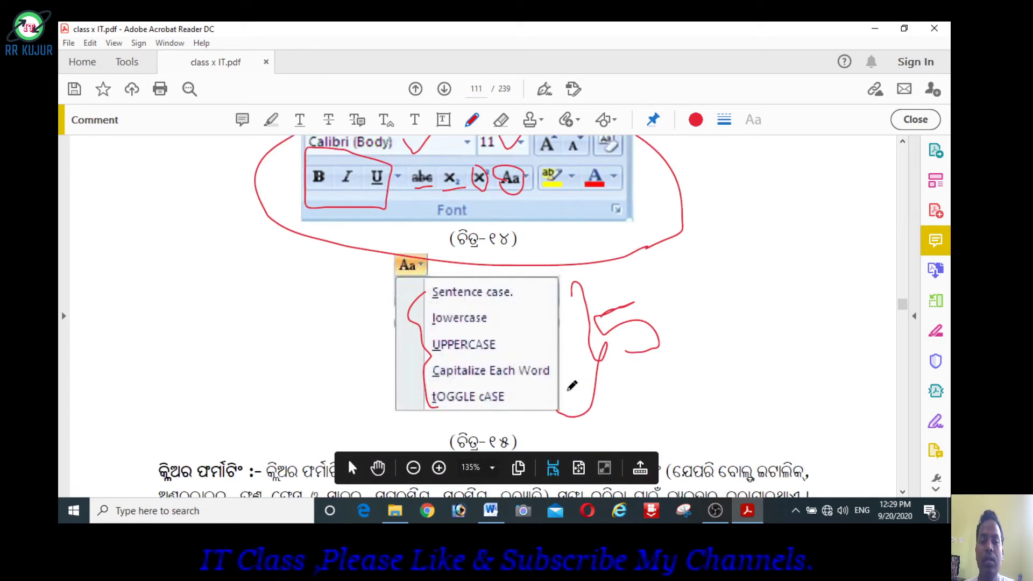
scroll(571, 379, "up", 2)
scroll(571, 378, "up", 2)
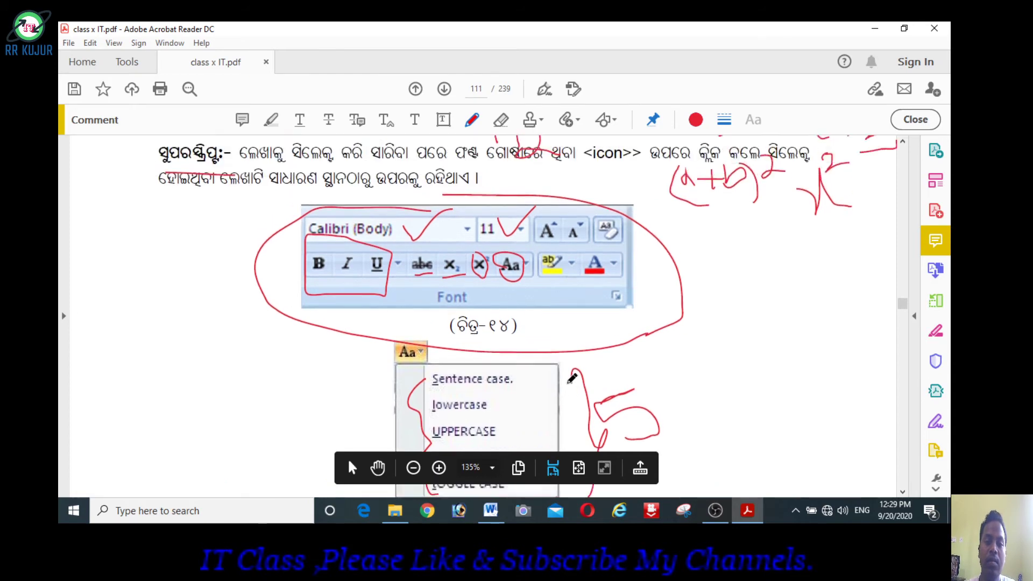
scroll(572, 378, "down", 1)
scroll(571, 378, "down", 2)
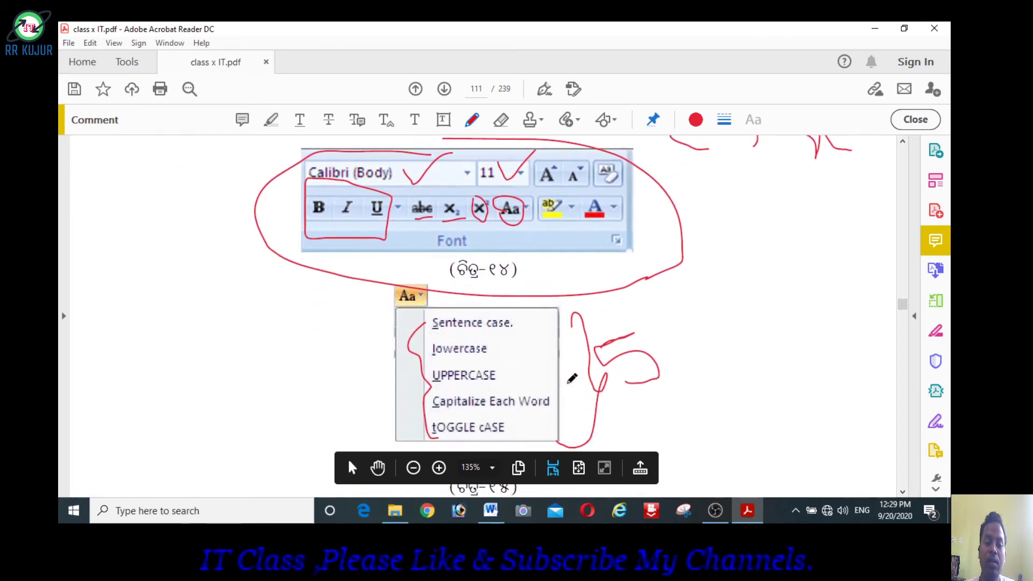
scroll(571, 379, "down", 2)
scroll(572, 378, "down", 2)
scroll(572, 378, "down", 3)
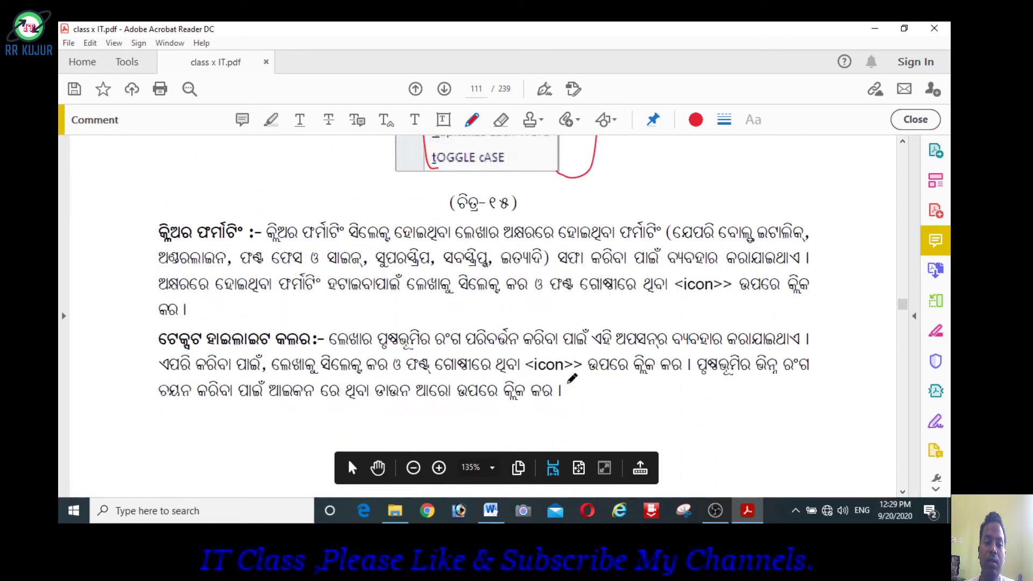
scroll(572, 379, "down", 1)
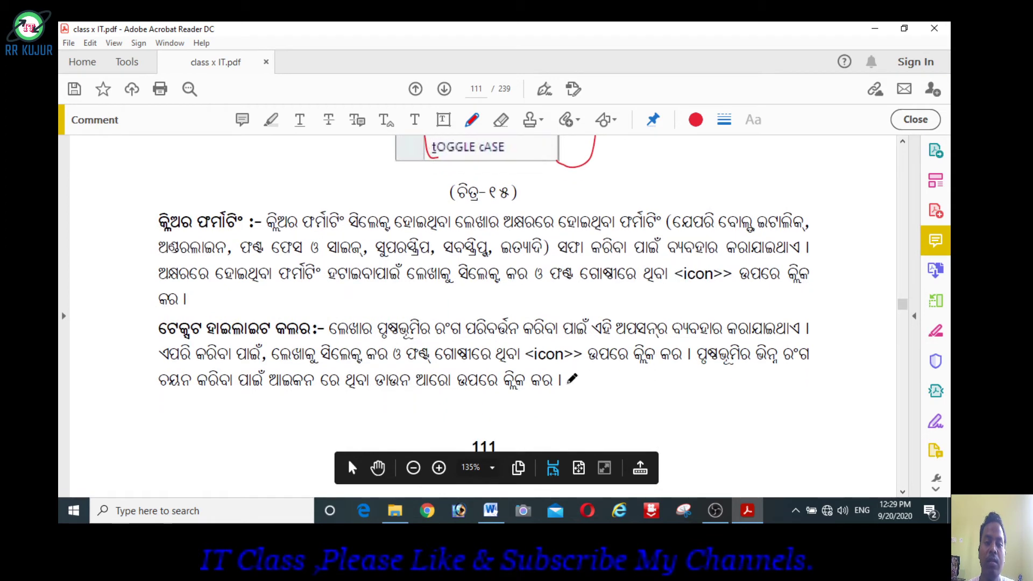
left_click_drag(173, 234, 231, 230)
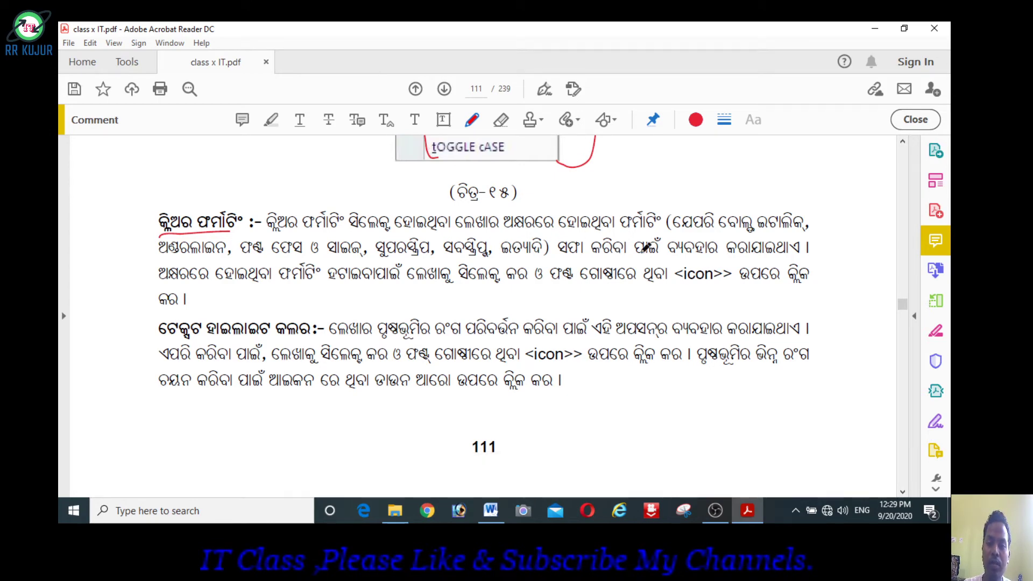
- Underline the bold, italic and underline examples in red, then return to Word
left_click_drag(718, 232, 816, 233)
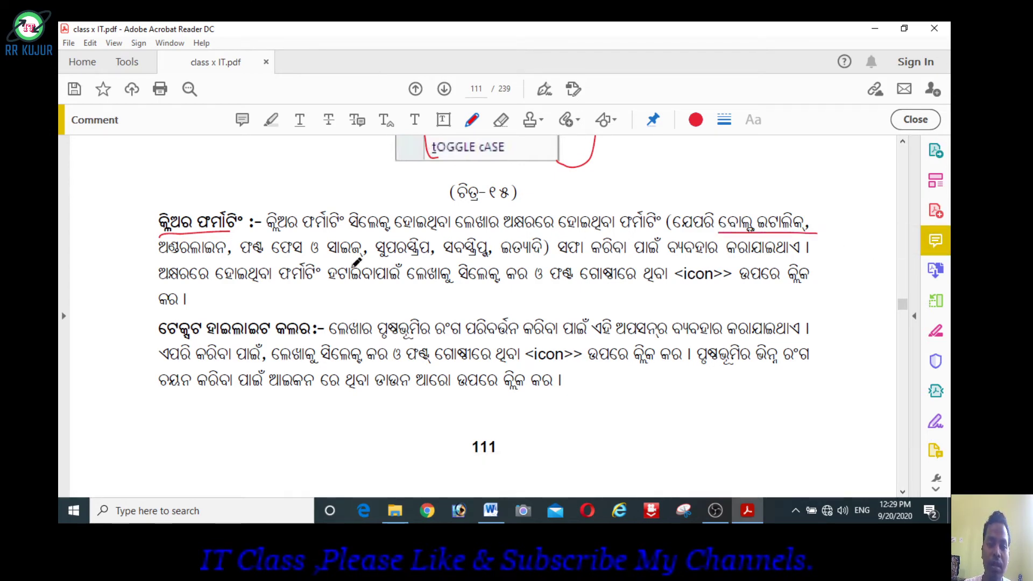
left_click_drag(180, 263, 237, 263)
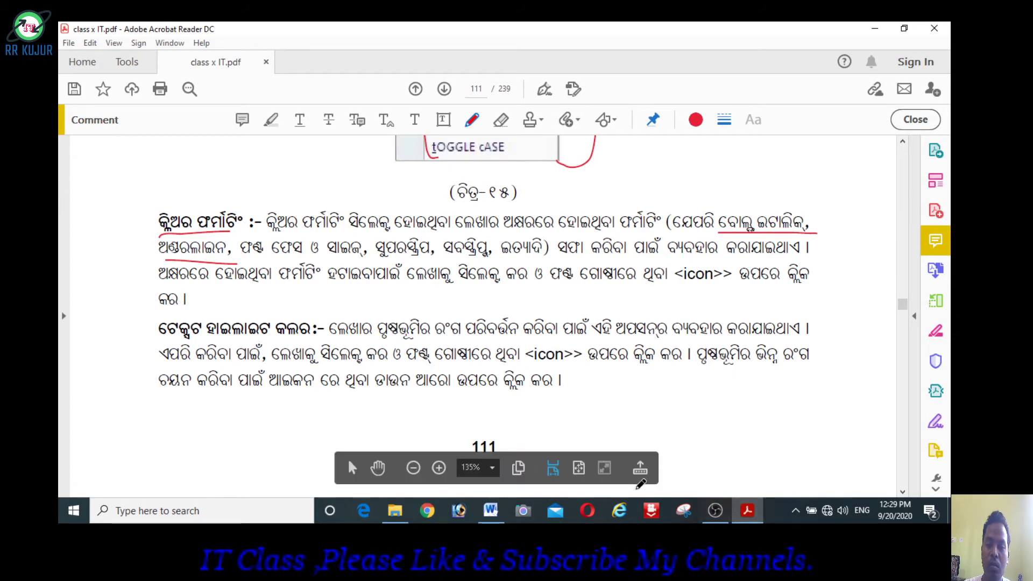
left_click(491, 511)
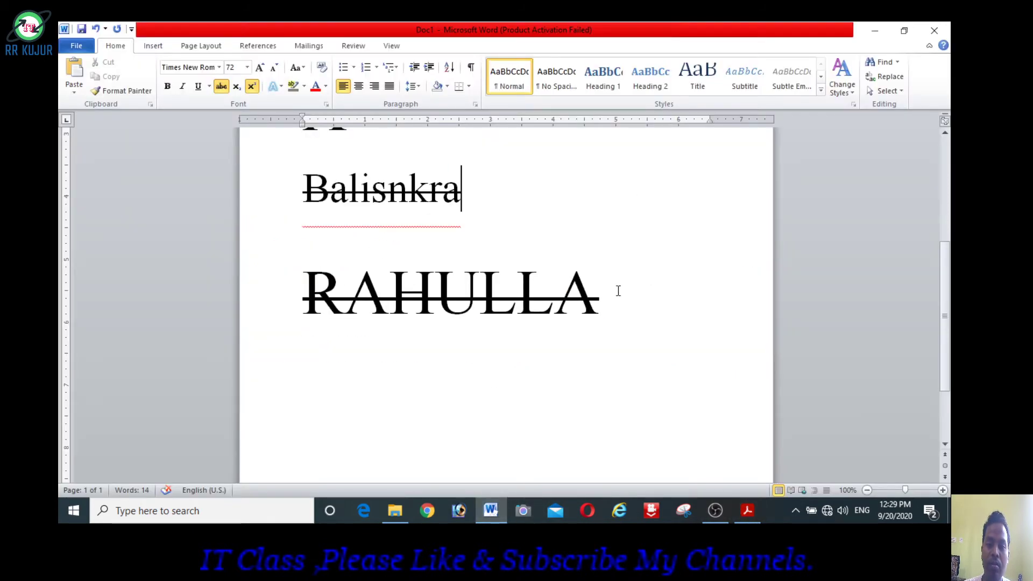
- Delete the struck-through name lines and X³, leaving (a+b)², and add a dash-made horizontal rule
left_click_drag(621, 299, 267, 216)
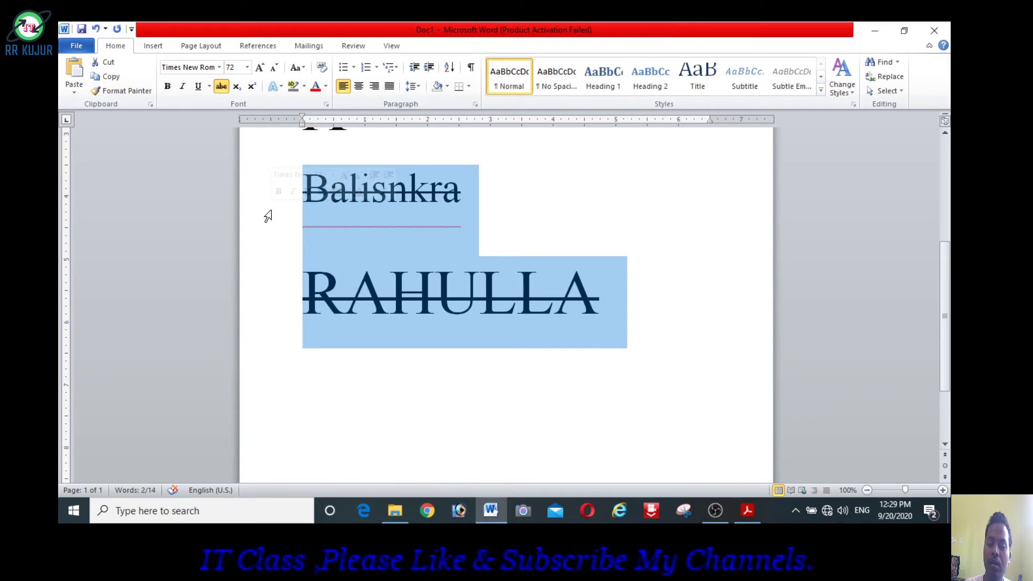
key("Delete")
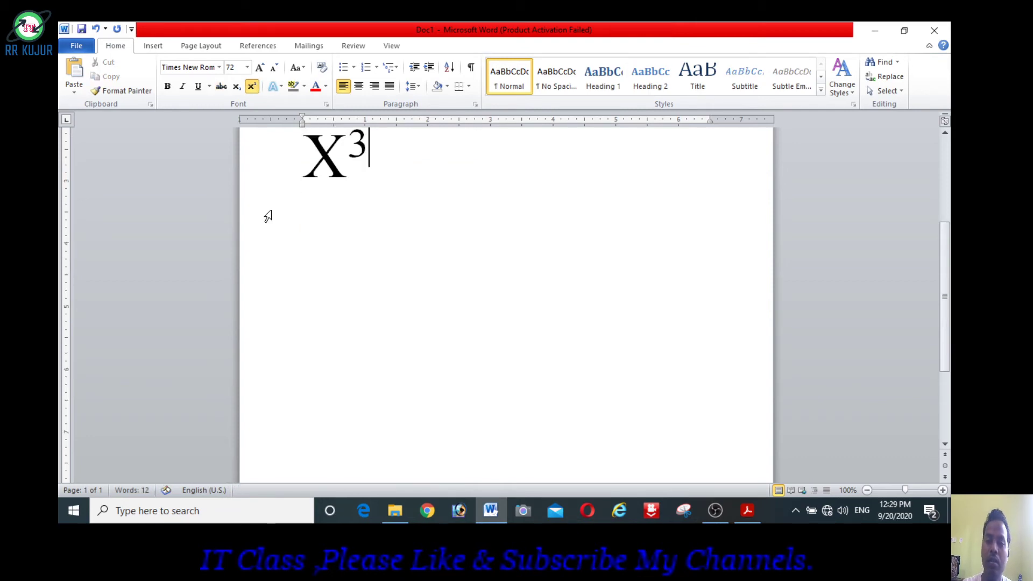
key("Return")
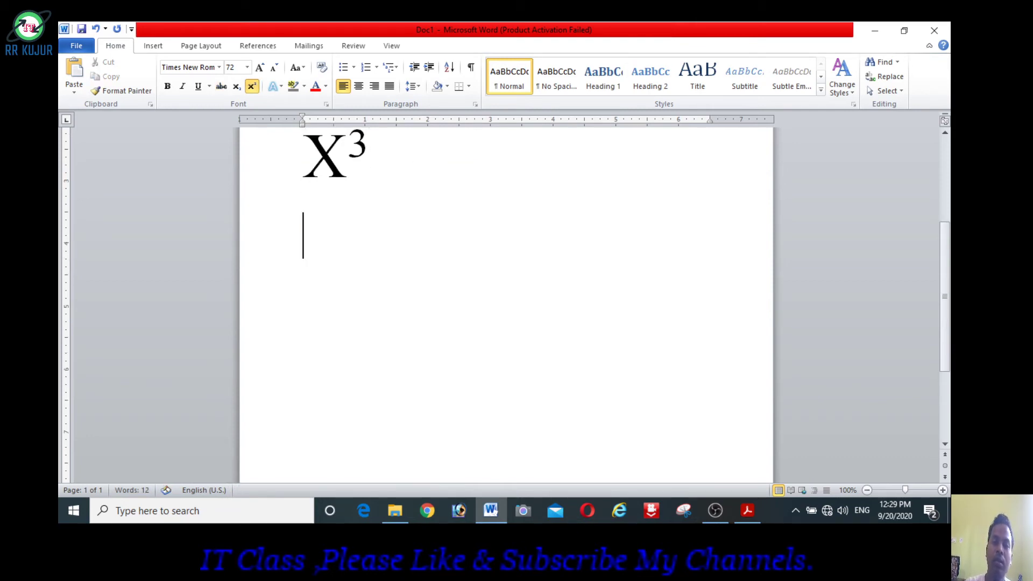
key("BackSpace")
key("BackSpace")
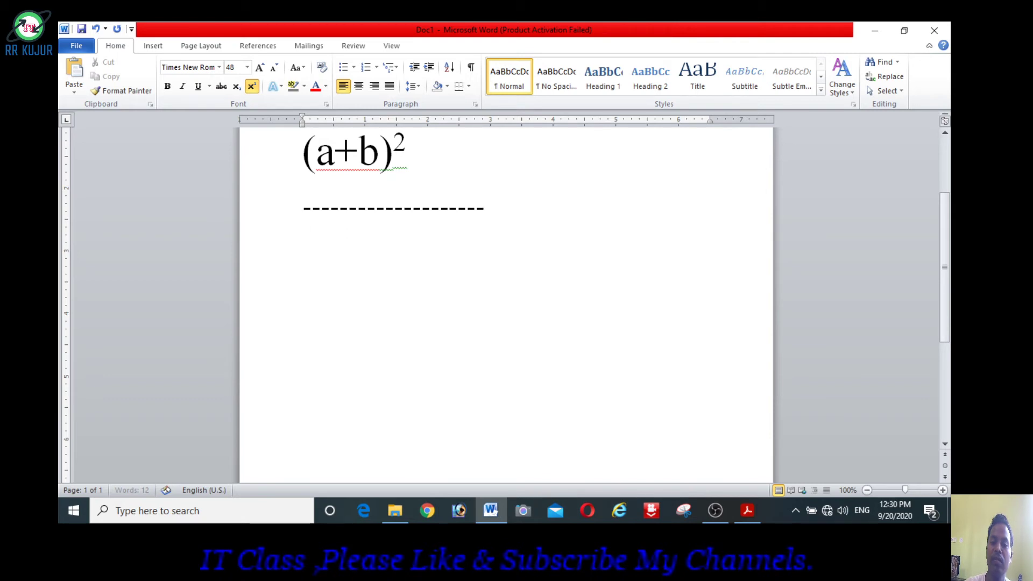
key("Return")
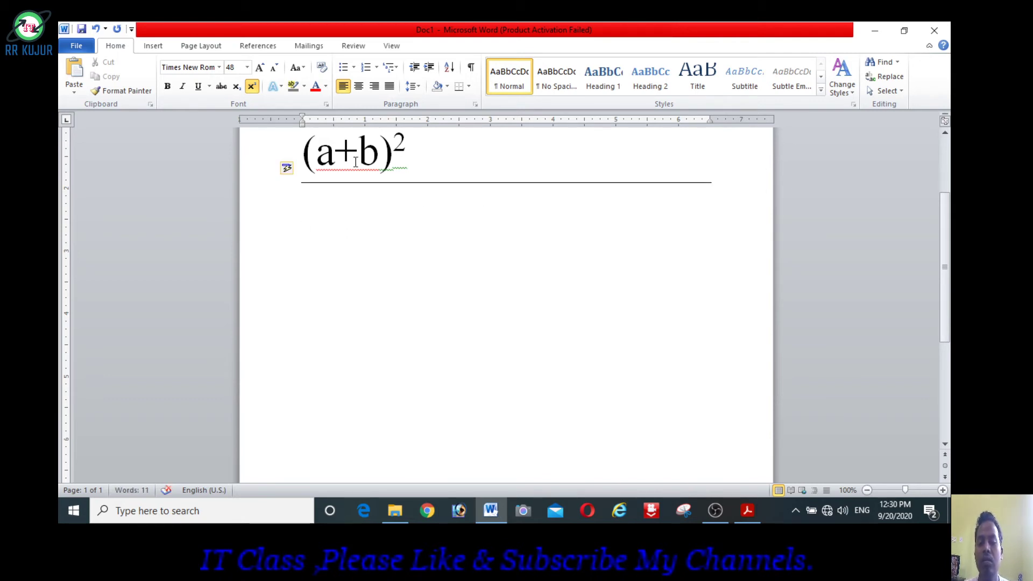
- Type the heading BALISANKARA HIGH SCHOOL and make it bold
type("B")
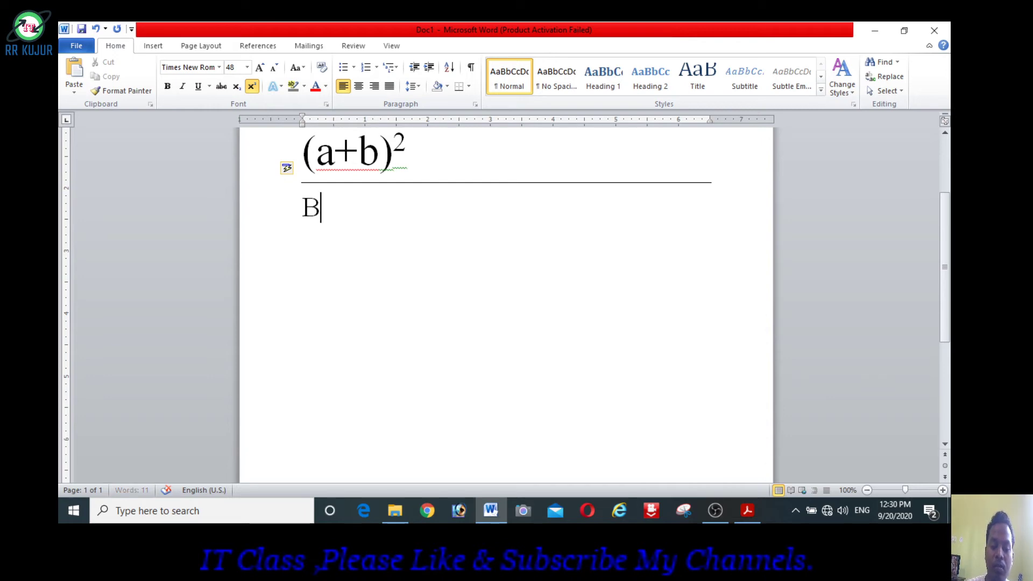
type("ALISANKARA")
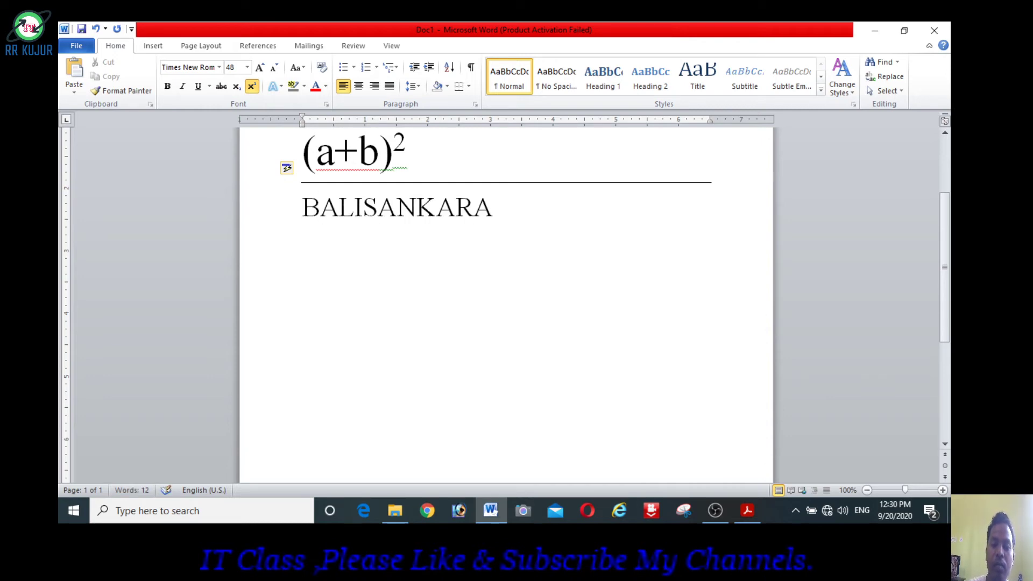
type(" HIGH S")
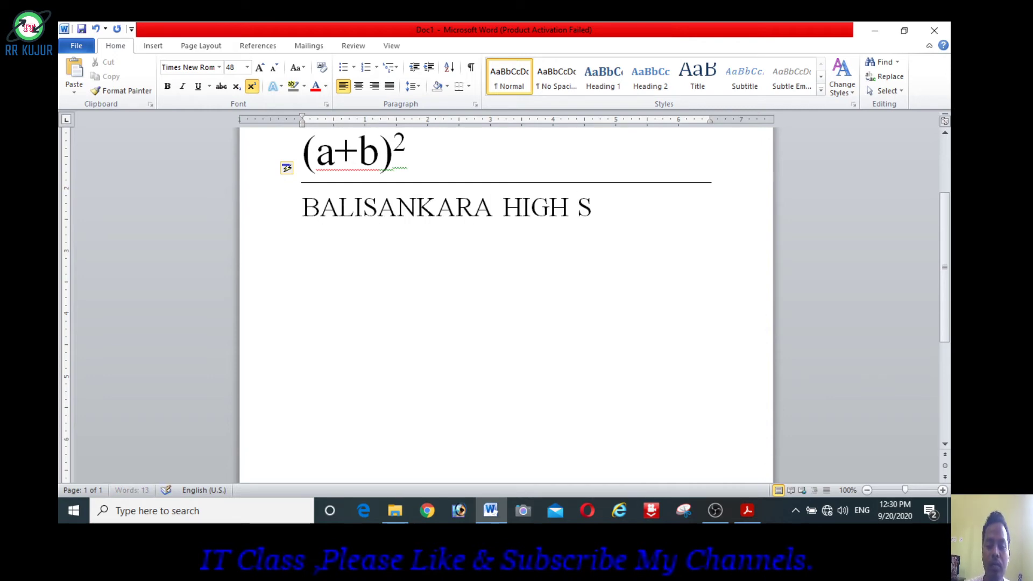
type("CHOOL")
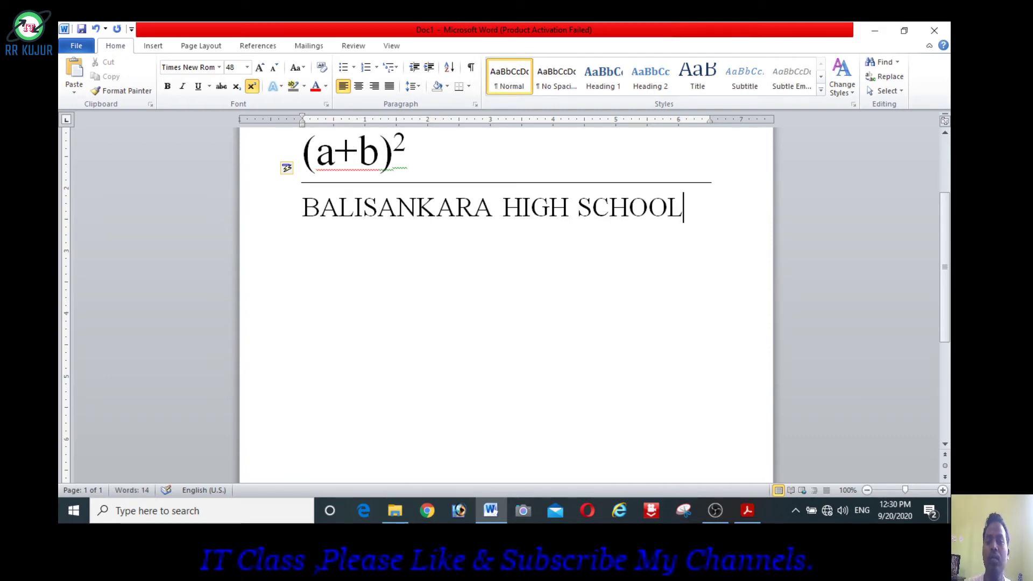
triple_click(696, 206)
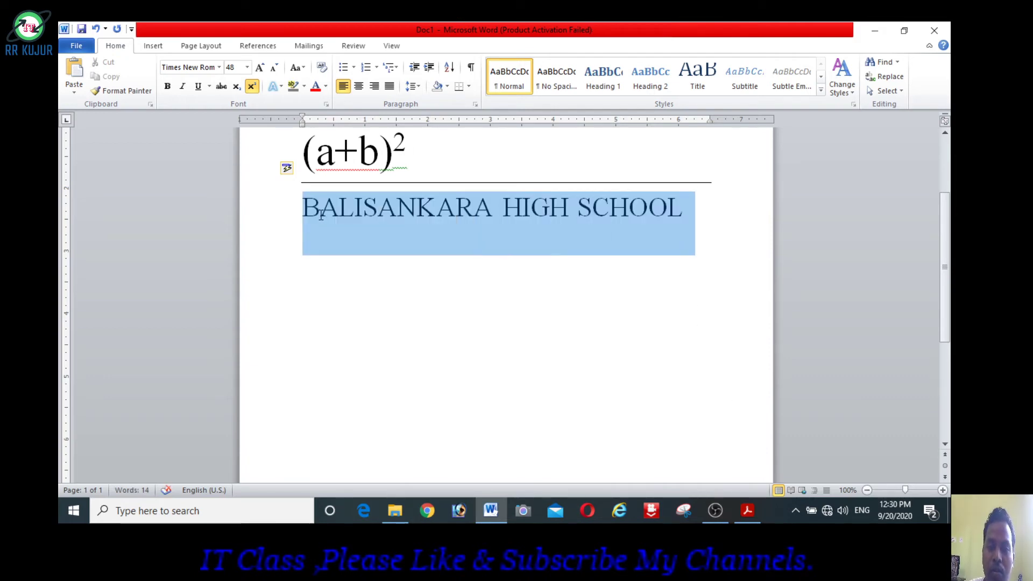
left_click(167, 86)
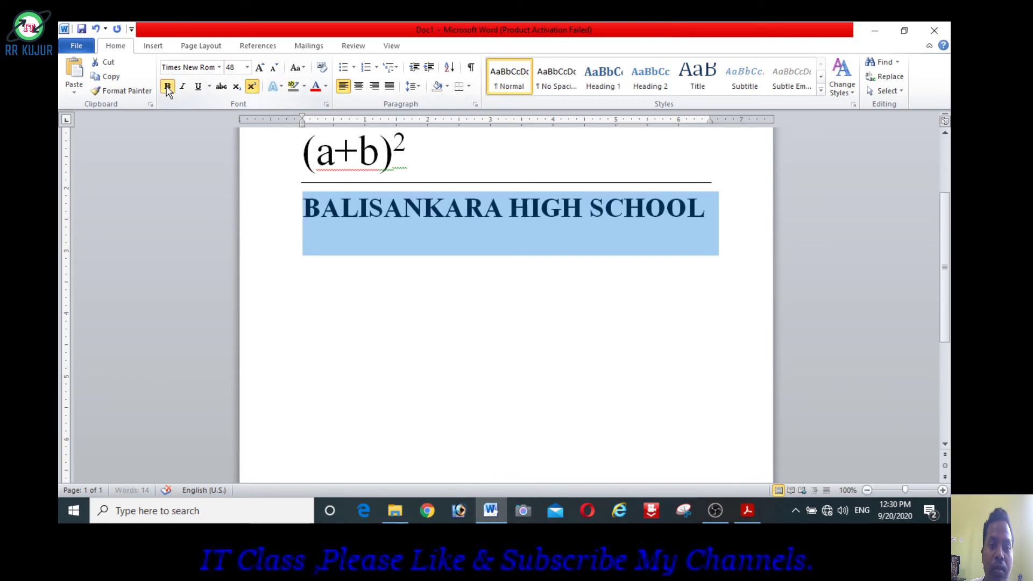
left_click(167, 86)
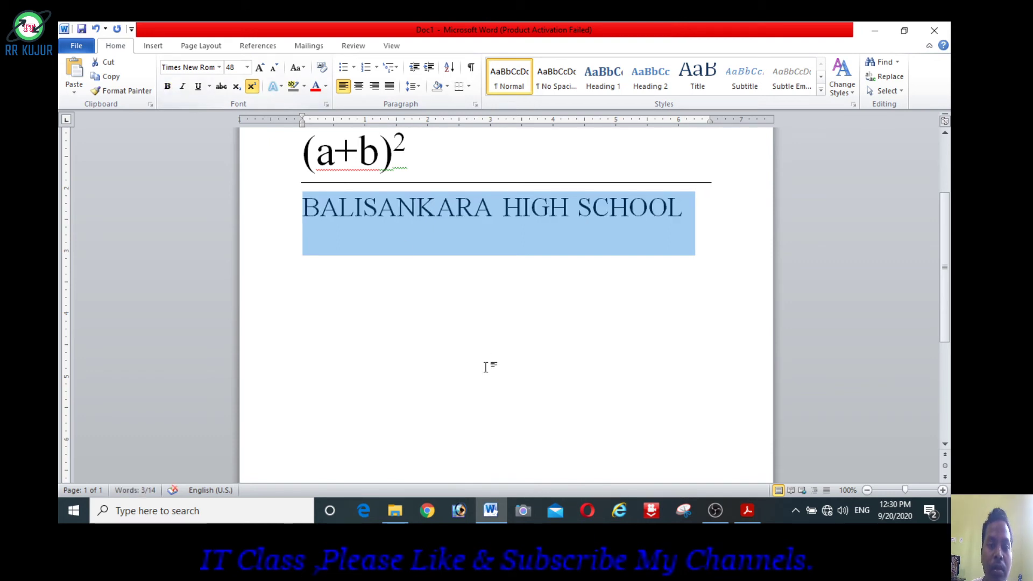
left_click(485, 277)
triple_click(686, 209)
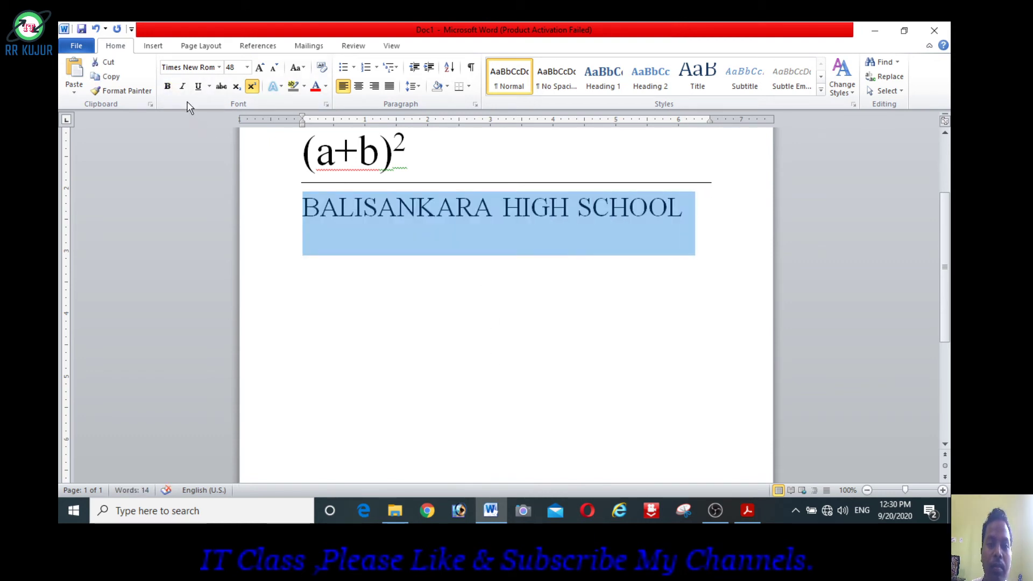
left_click(167, 87)
left_click(448, 266)
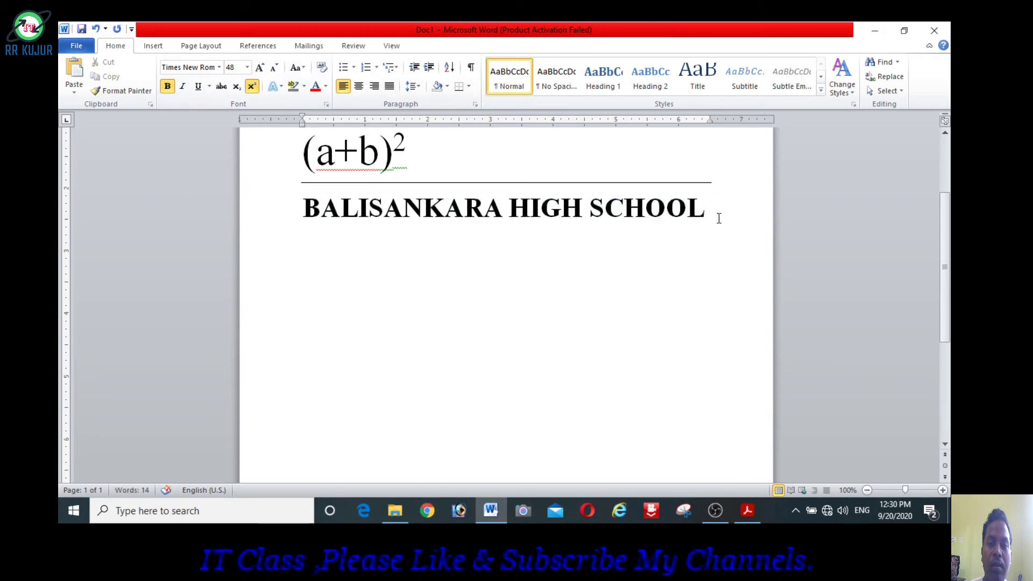
- Keep the heading upright, with italic toggled back off
left_click_drag(717, 219, 309, 224)
left_click(182, 86)
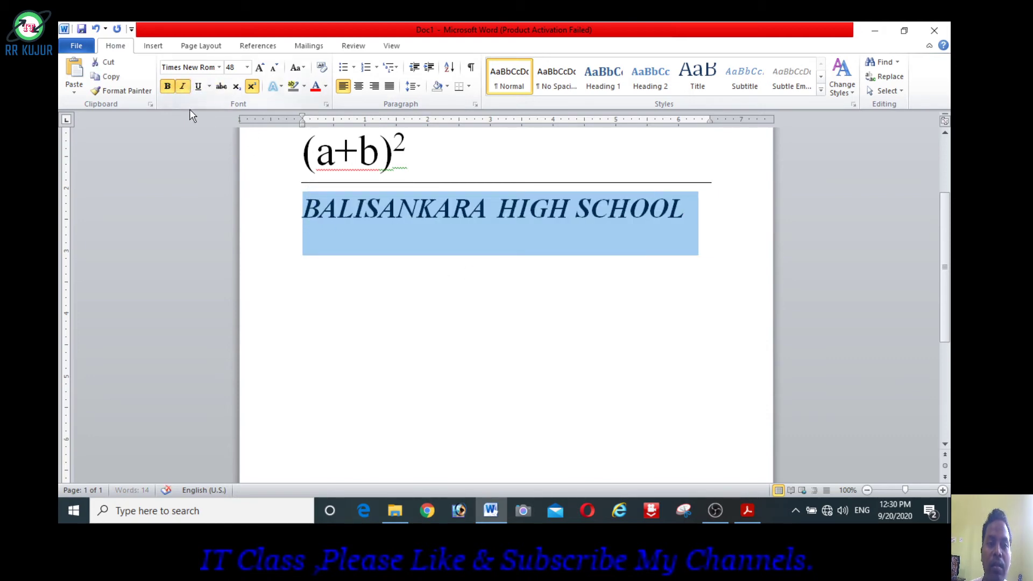
left_click(651, 333)
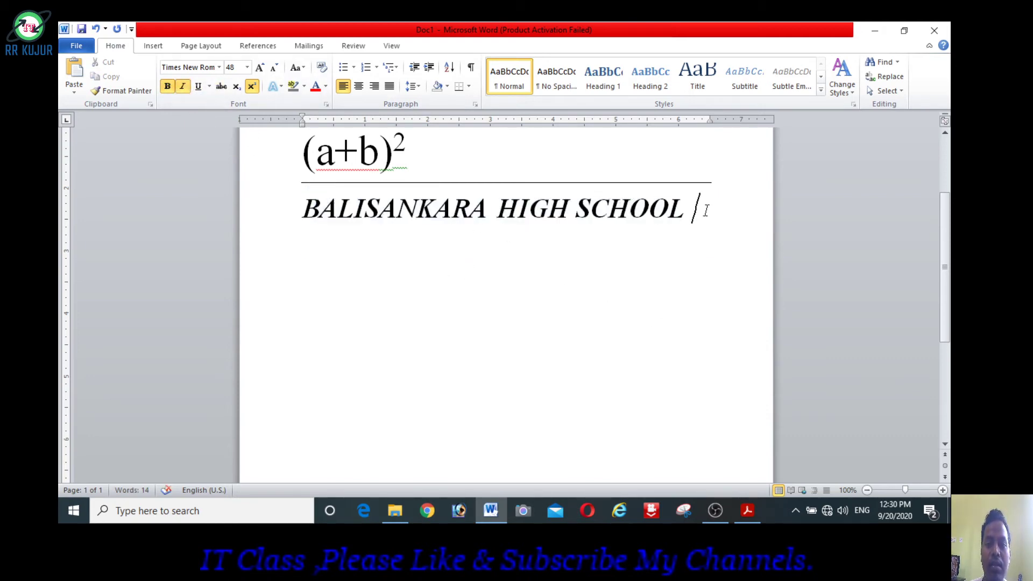
left_click_drag(706, 210, 308, 223)
left_click(182, 87)
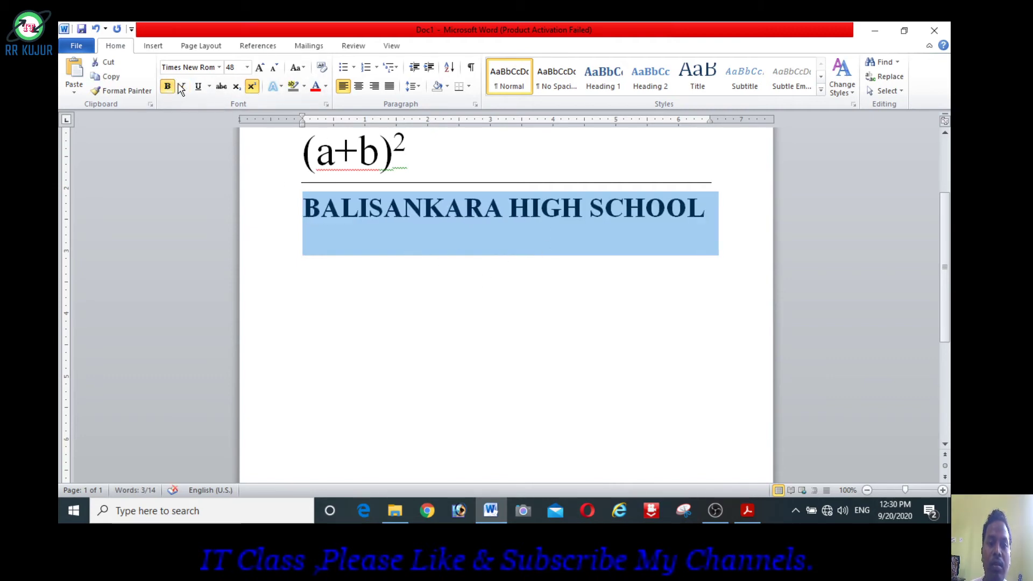
left_click(182, 87)
left_click(188, 87)
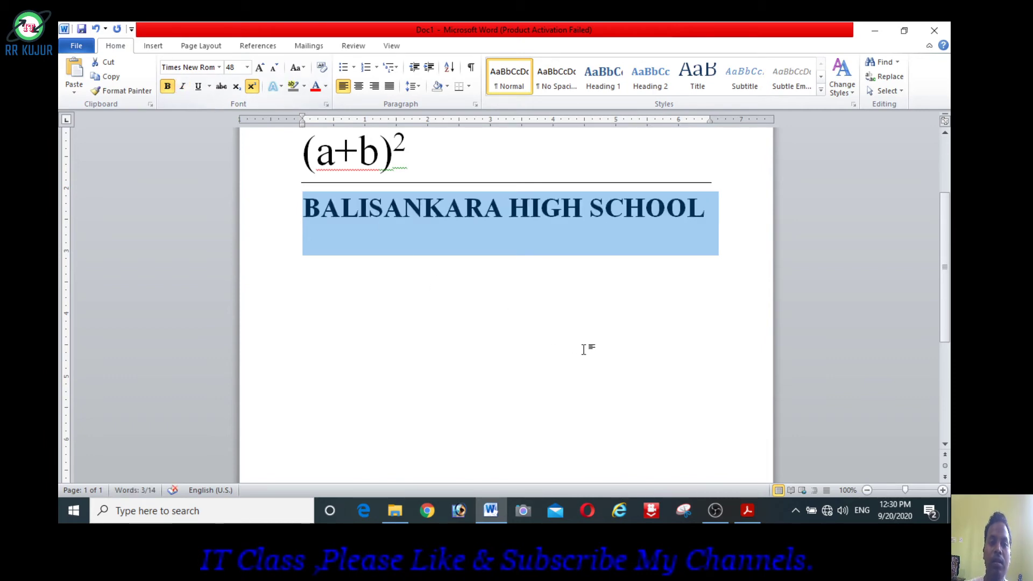
- Underline the heading and place the cursor after SCHOOL
left_click(198, 86)
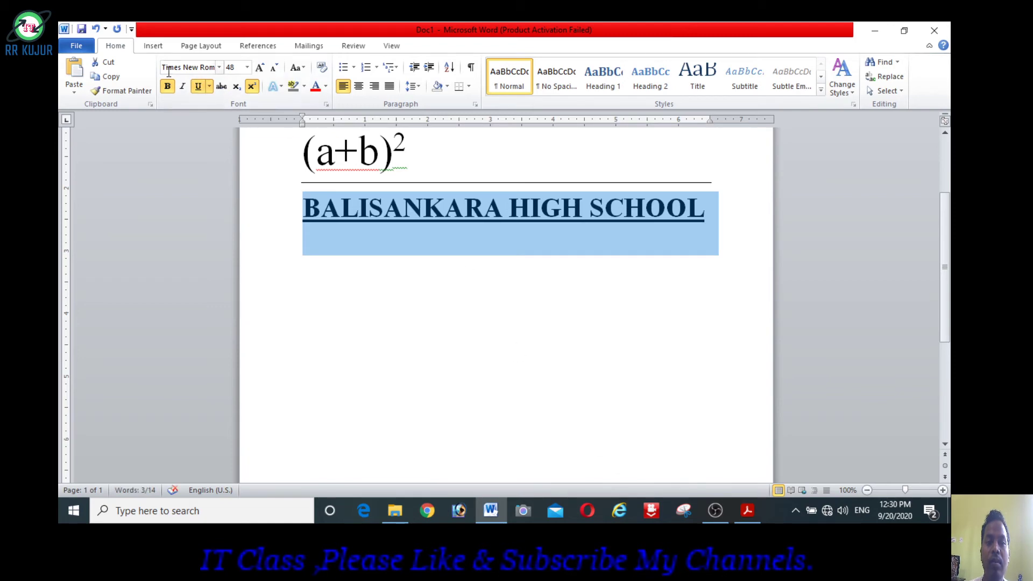
left_click(196, 87)
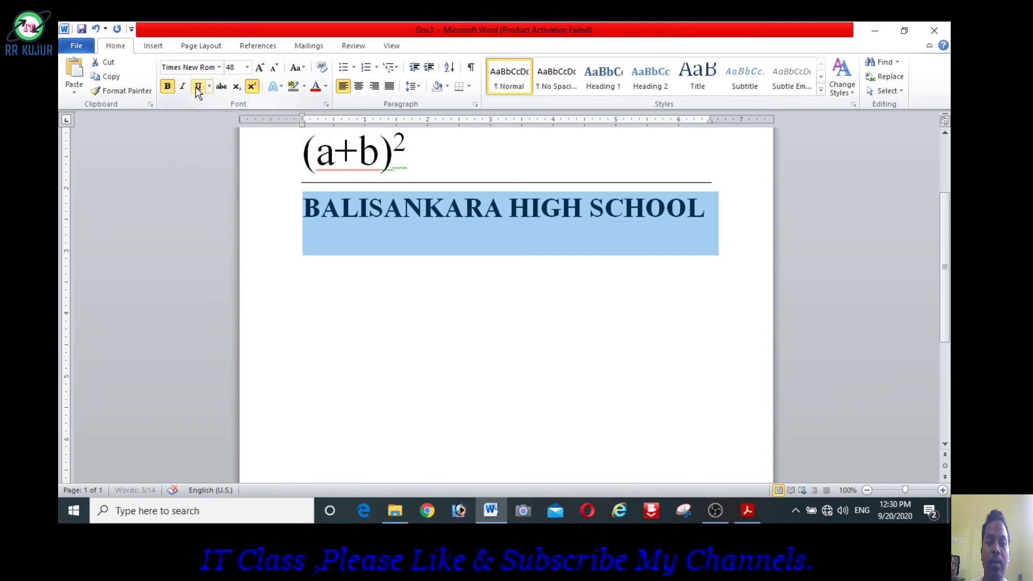
left_click(196, 87)
left_click(656, 371)
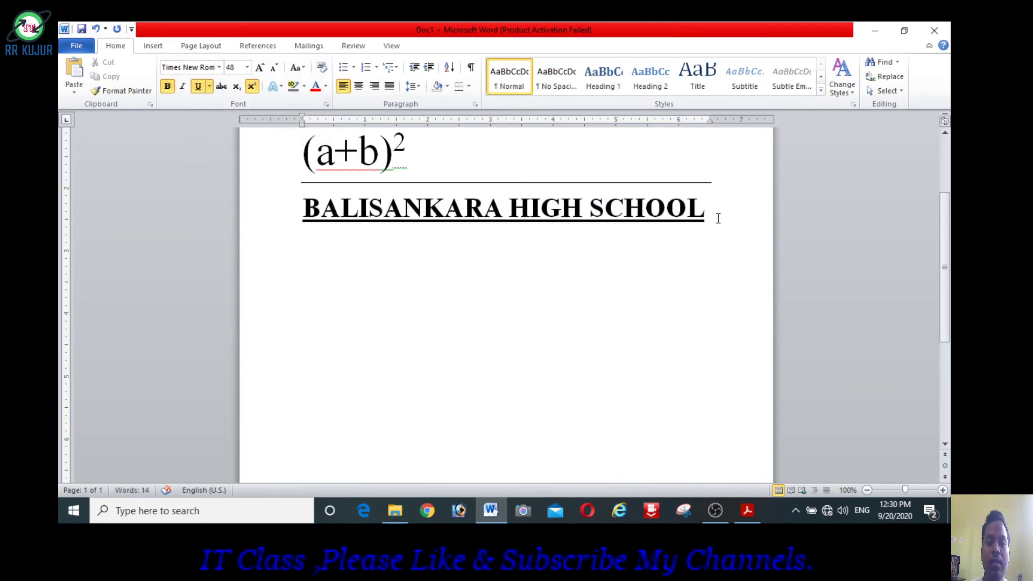
left_click_drag(717, 217, 351, 231)
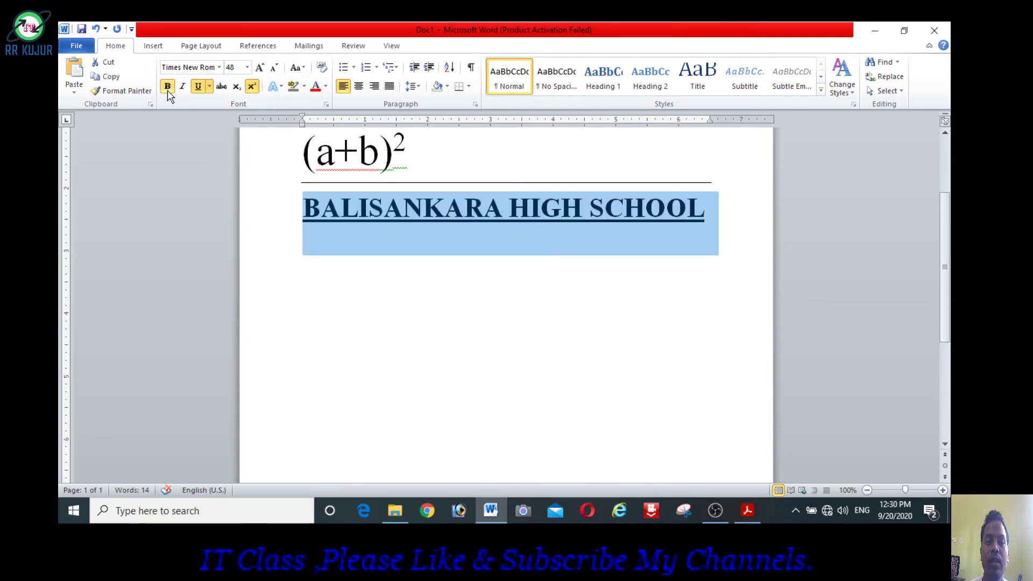
left_click(525, 317)
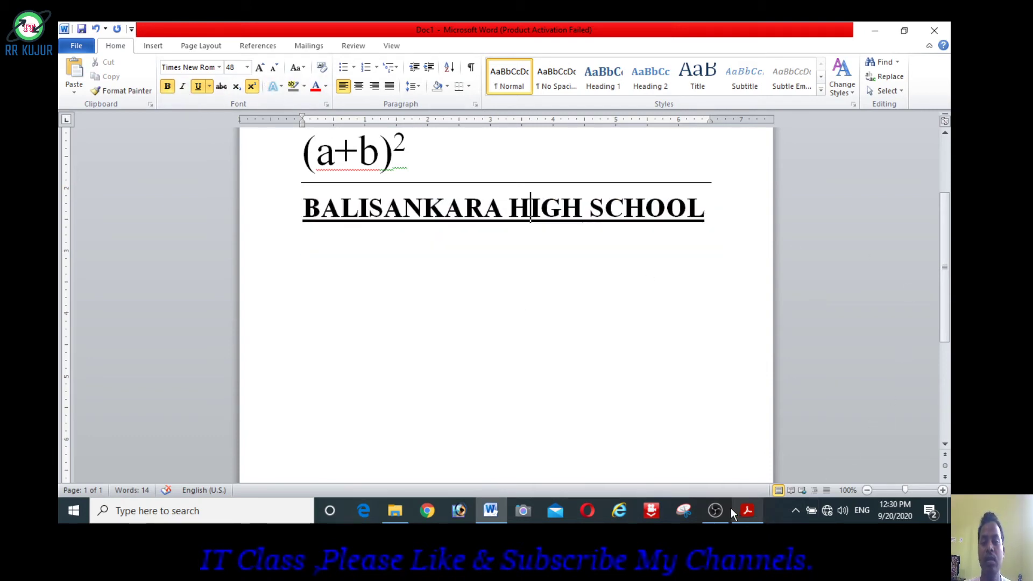
left_click(729, 218)
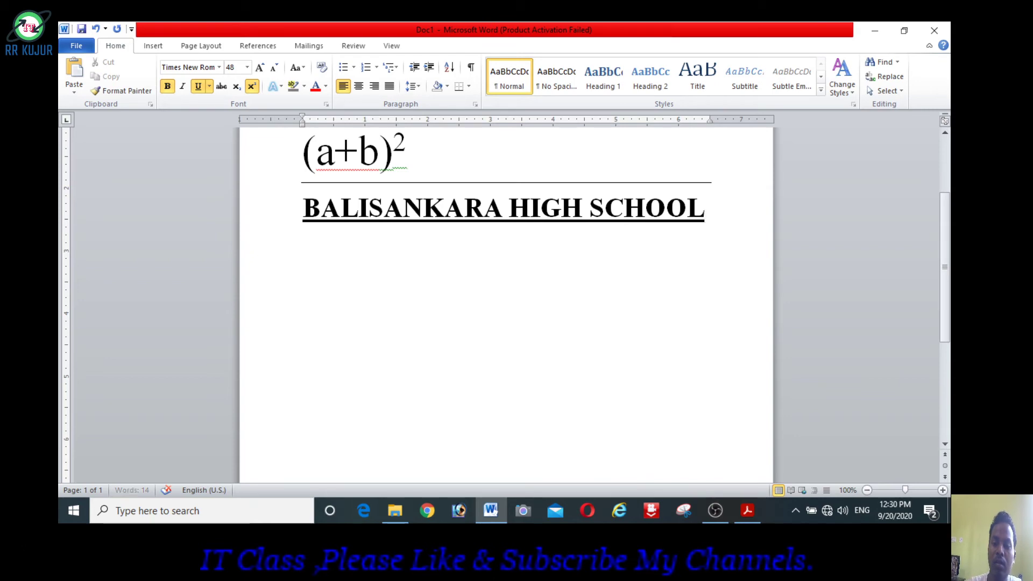
- Type WELCOME on a new line below the school heading
key("Return")
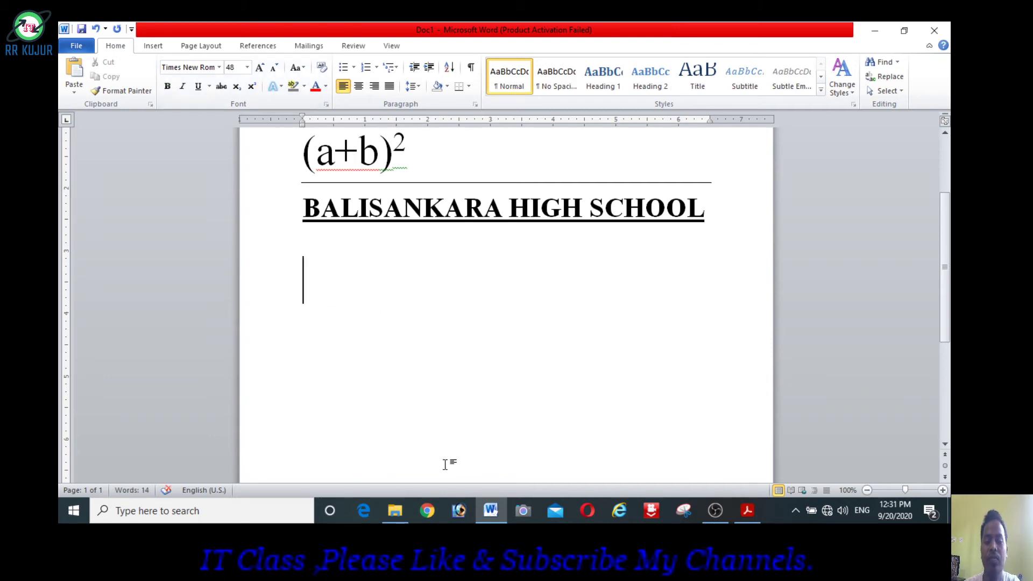
type("WEL")
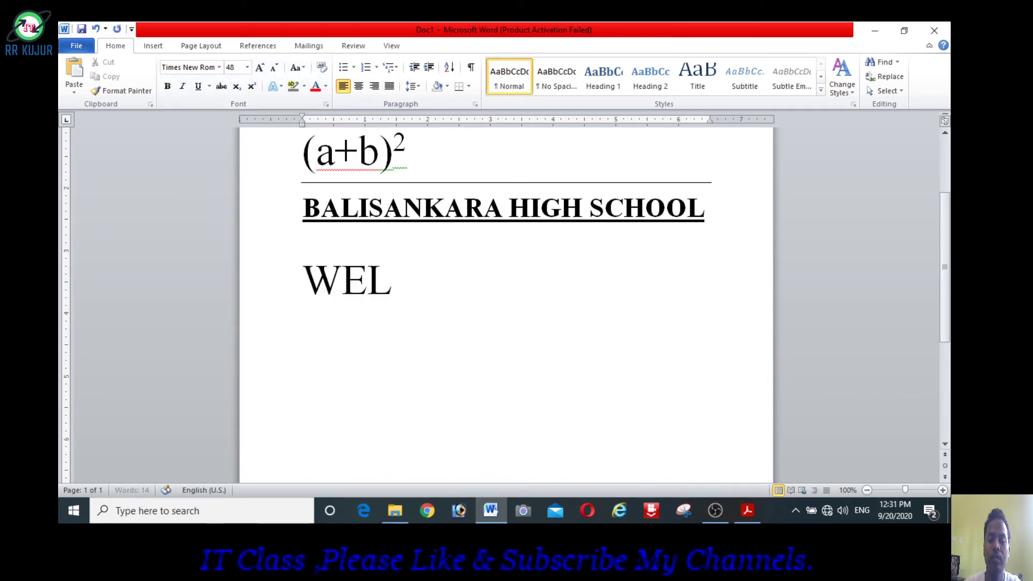
type("COME")
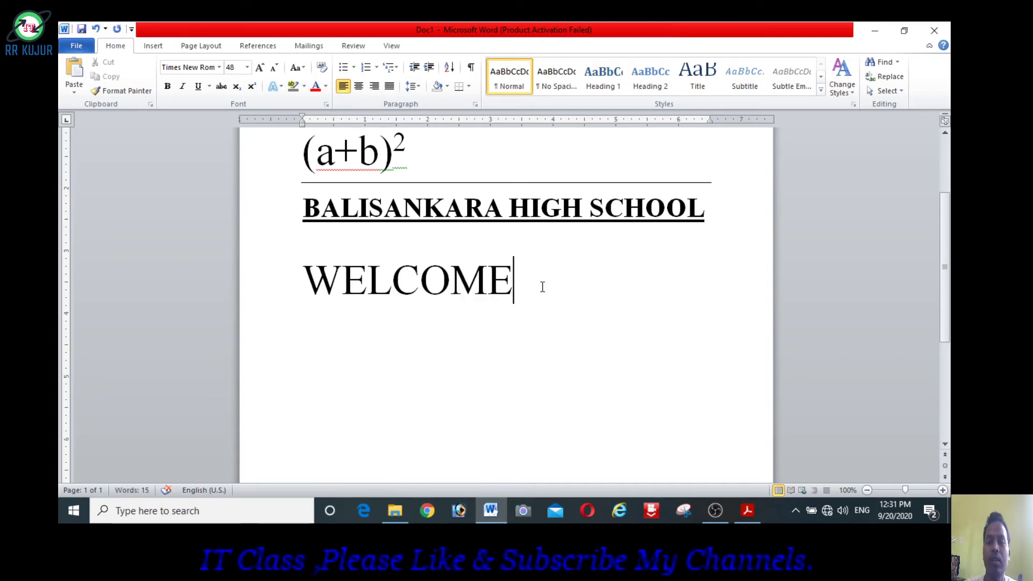
- In class x IT.pdf, circle page 111's Text Highlight Color heading in red
left_click(747, 511)
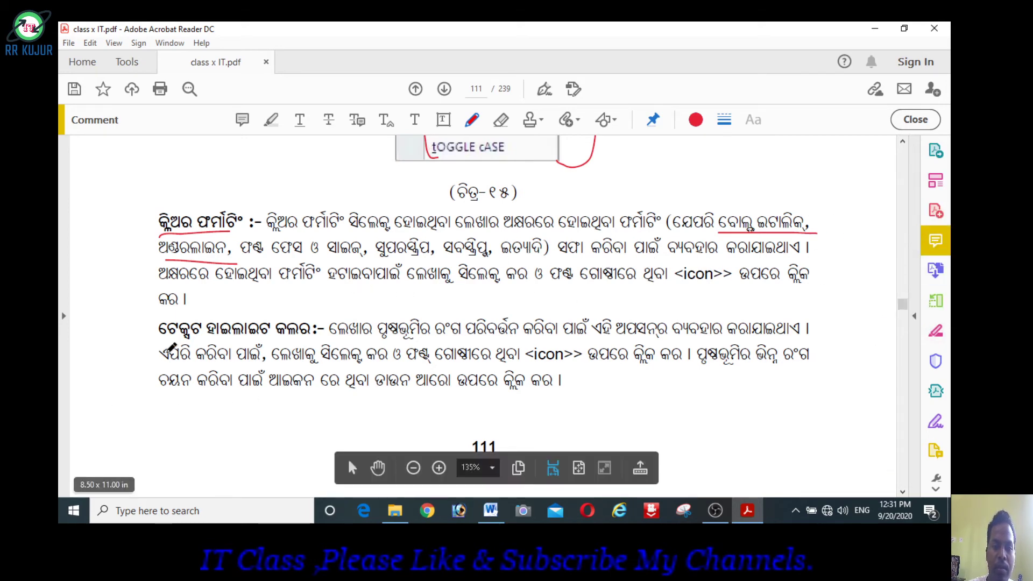
mouse_move(161, 346)
left_mouse_down()
mouse_move(318, 358)
mouse_move(231, 312)
mouse_move(161, 347)
mouse_move(194, 349)
left_mouse_up()
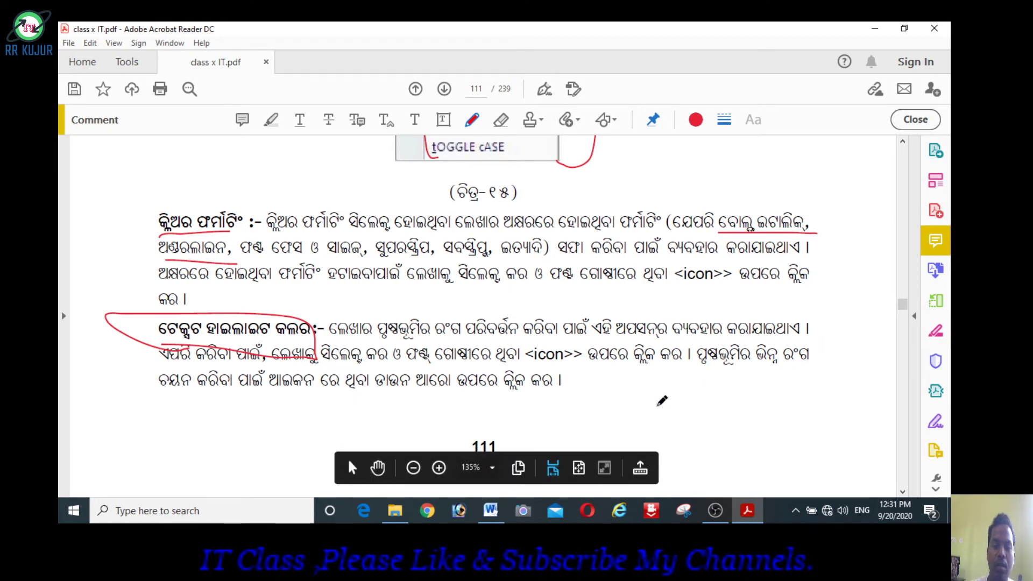
scroll(661, 401, "down", 3)
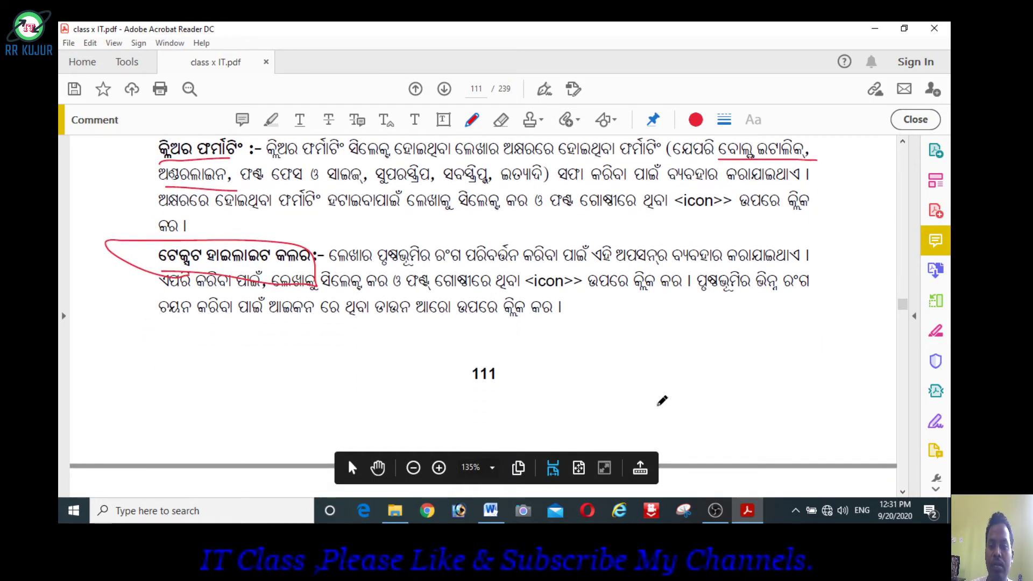
- On page 112, give the Font Color heading a red underline and tick
scroll(661, 400, "down", 2)
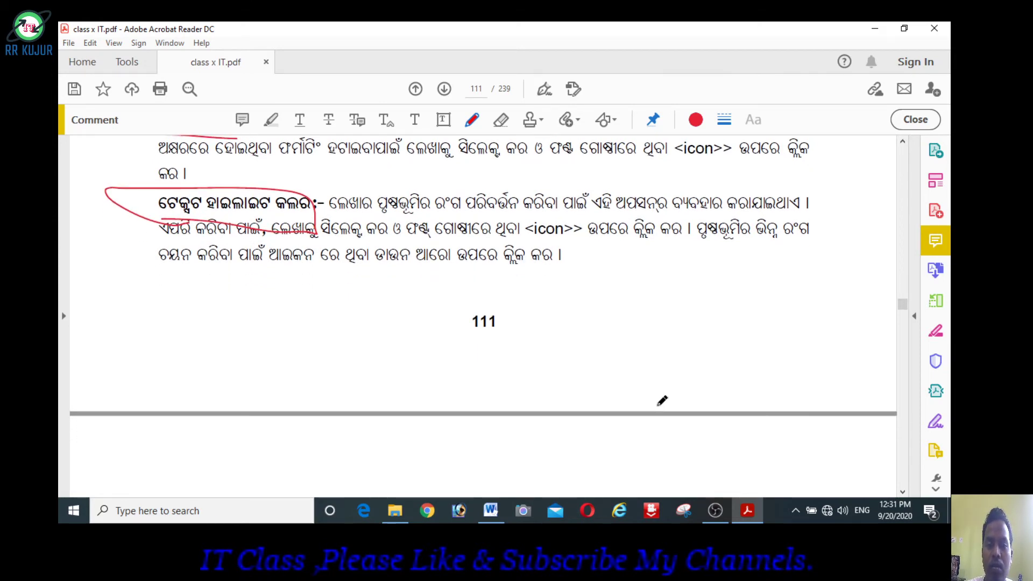
scroll(662, 400, "down", 1)
scroll(662, 401, "down", 1)
scroll(661, 400, "down", 1)
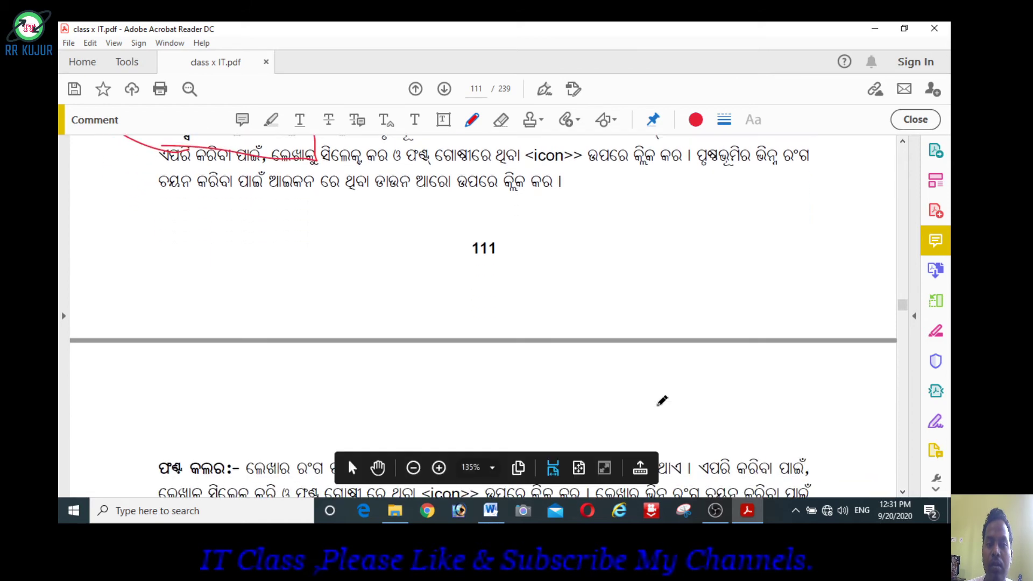
scroll(662, 401, "down", 1)
scroll(662, 401, "down", 1)
scroll(661, 400, "down", 2)
scroll(661, 400, "down", 2)
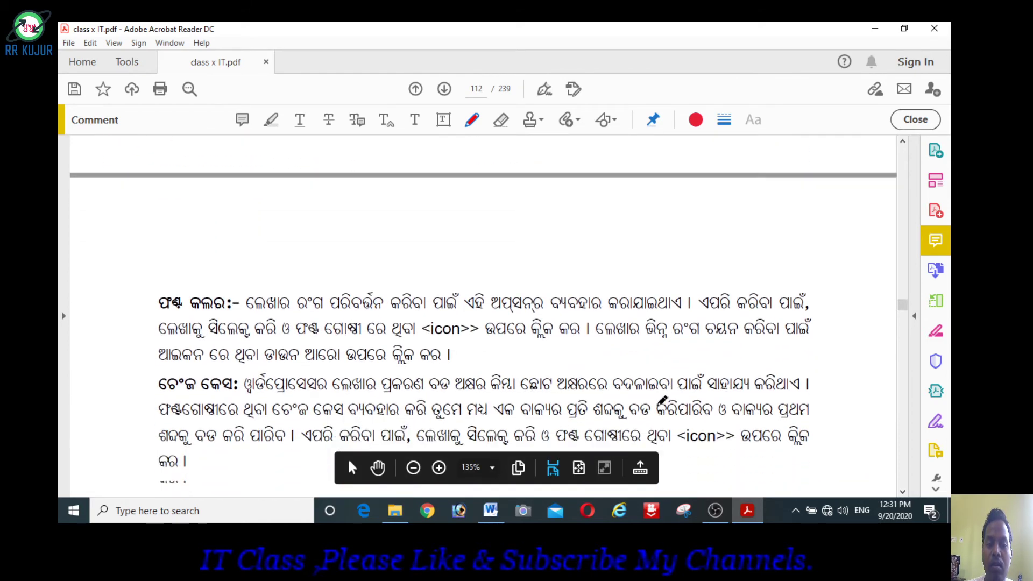
scroll(662, 401, "down", 2)
scroll(662, 401, "down", 1)
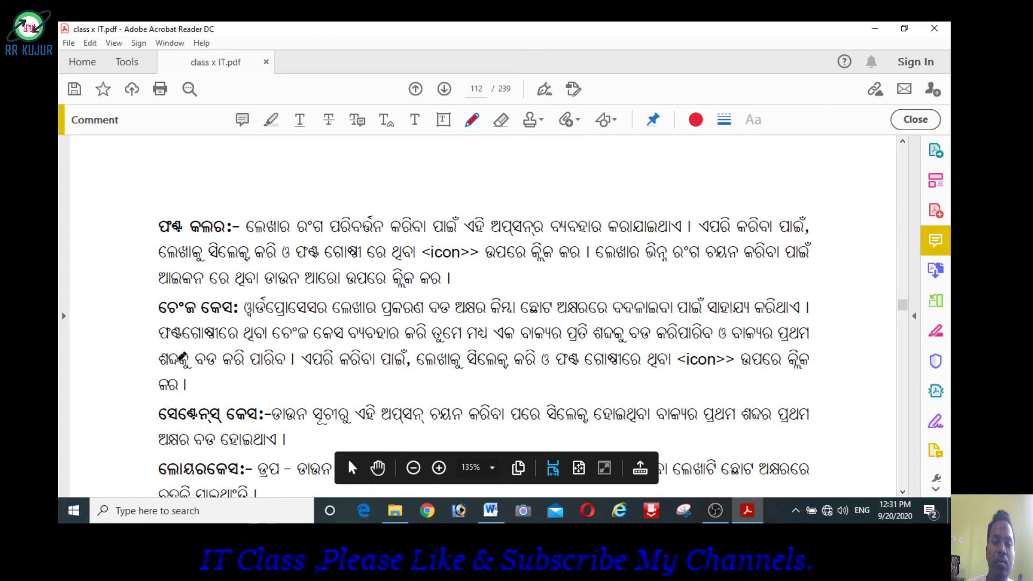
left_click_drag(154, 234, 247, 233)
mouse_move(122, 208)
left_mouse_down()
mouse_move(149, 228)
mouse_move(217, 183)
left_mouse_up()
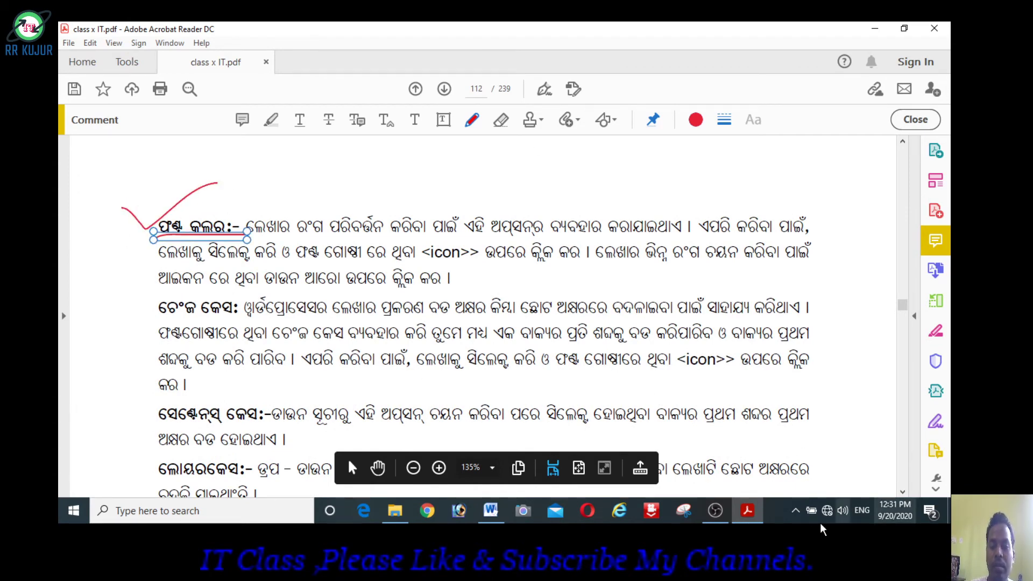
- Back in Word, colour WELCOME red
left_click(491, 511)
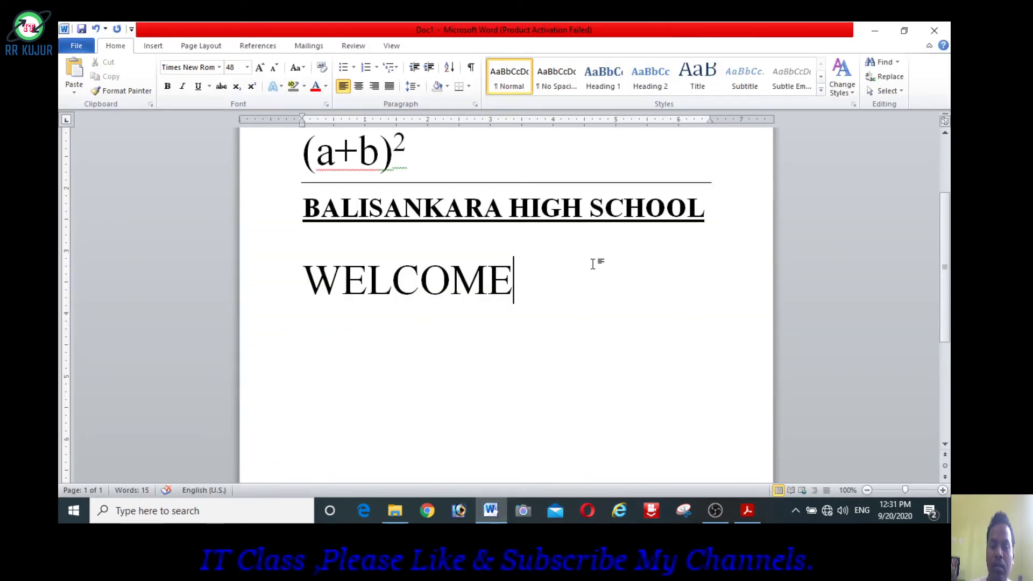
left_click_drag(514, 279, 298, 292)
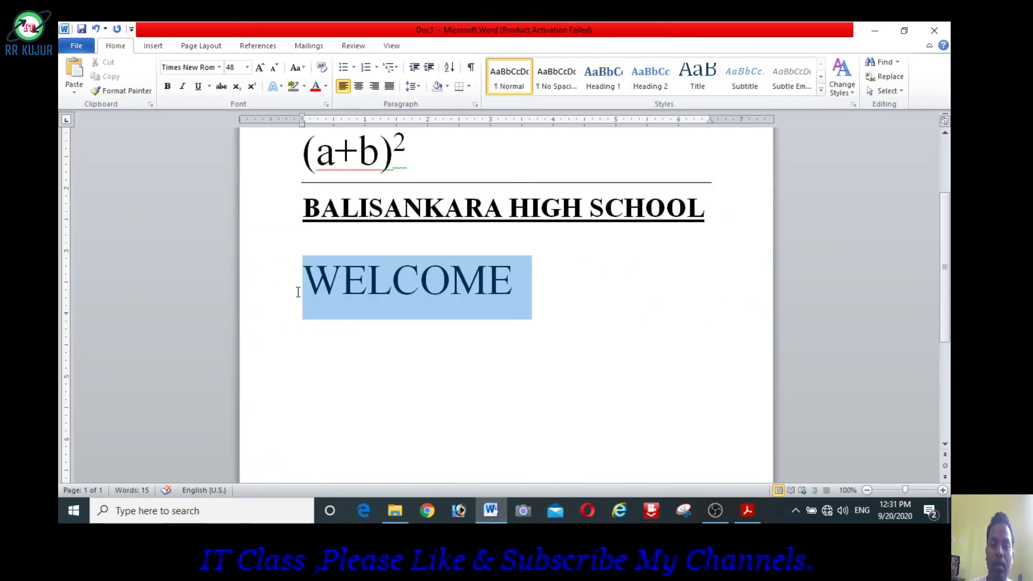
left_click(326, 87)
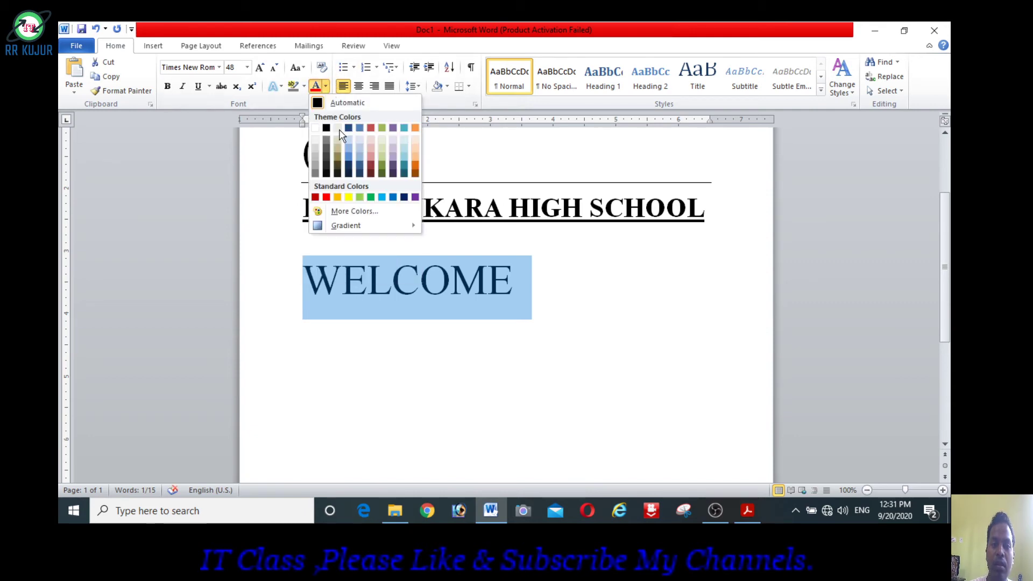
left_click(326, 197)
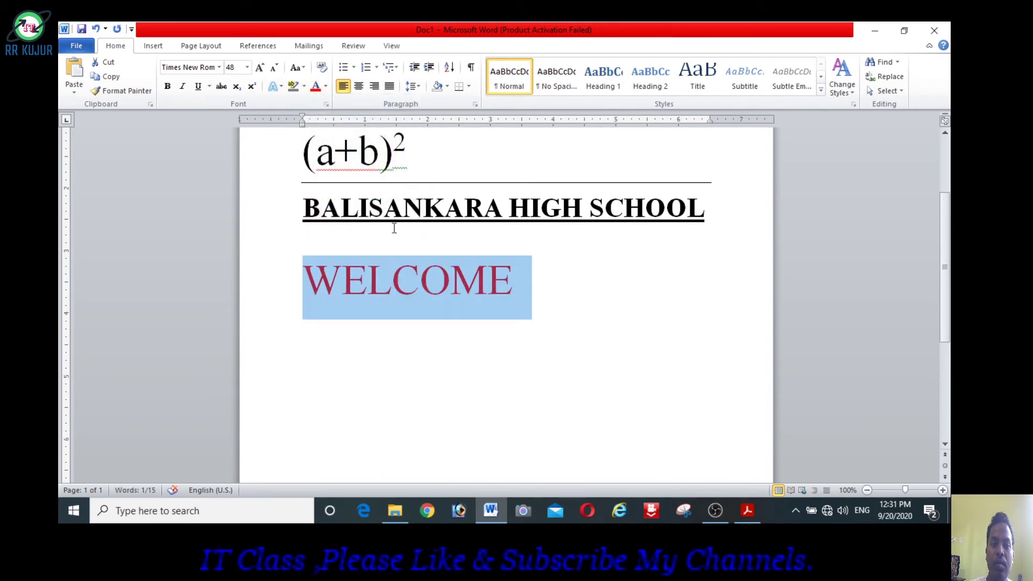
- Centre WELCOME and give it a grey highlight instead of yellow
left_click(304, 86)
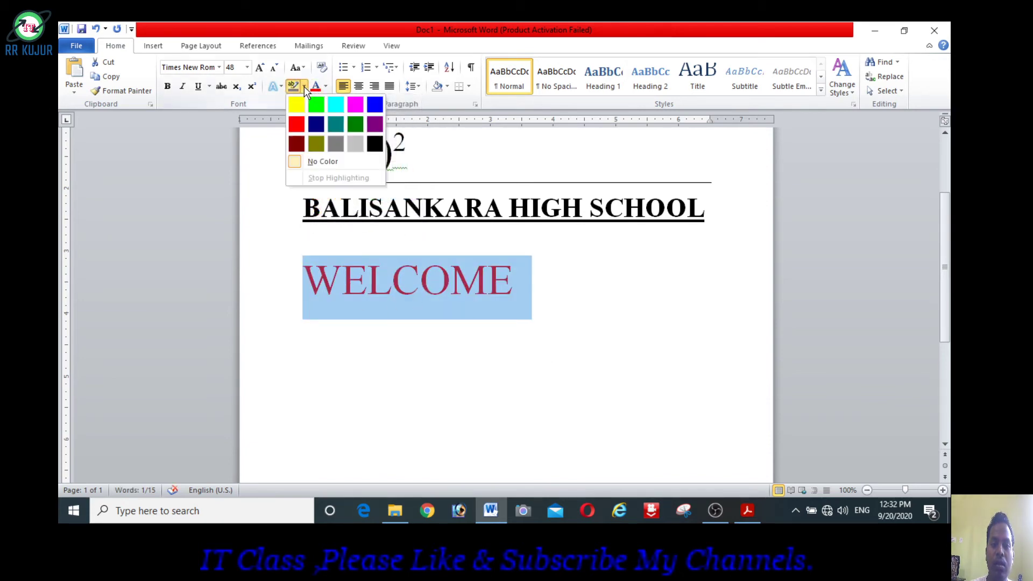
left_click(302, 102)
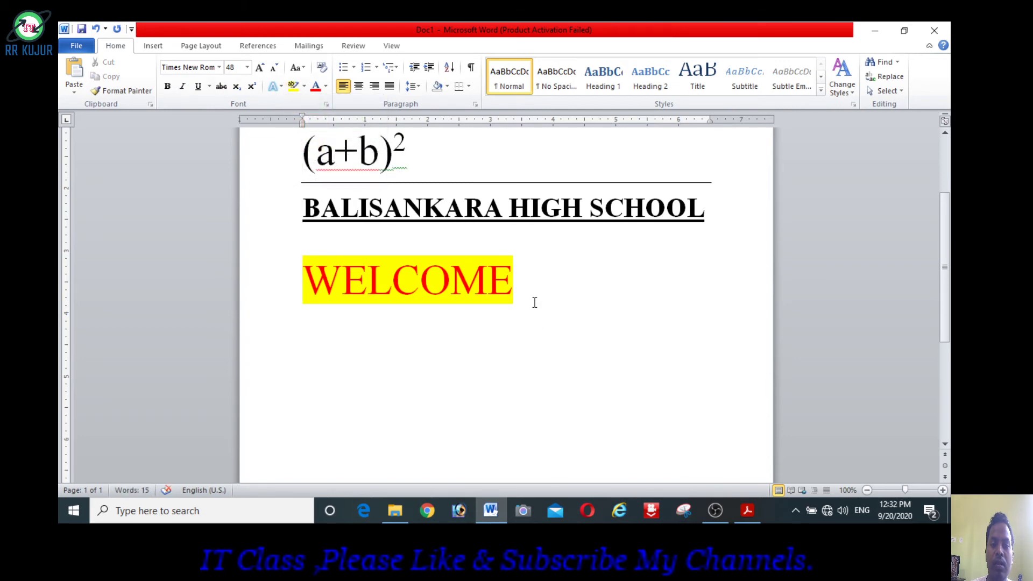
left_click_drag(533, 300, 286, 291)
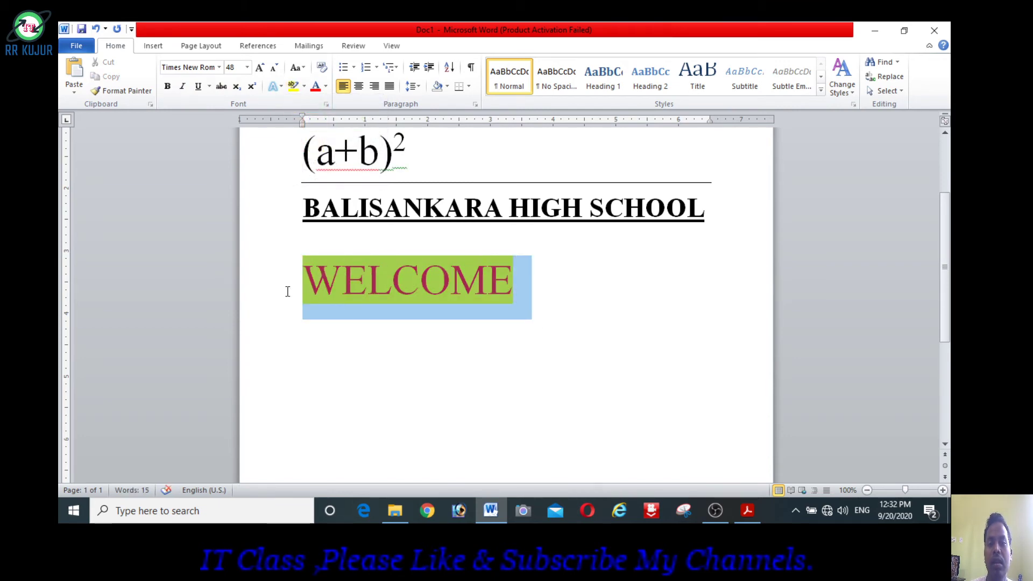
left_click(358, 86)
left_click(304, 86)
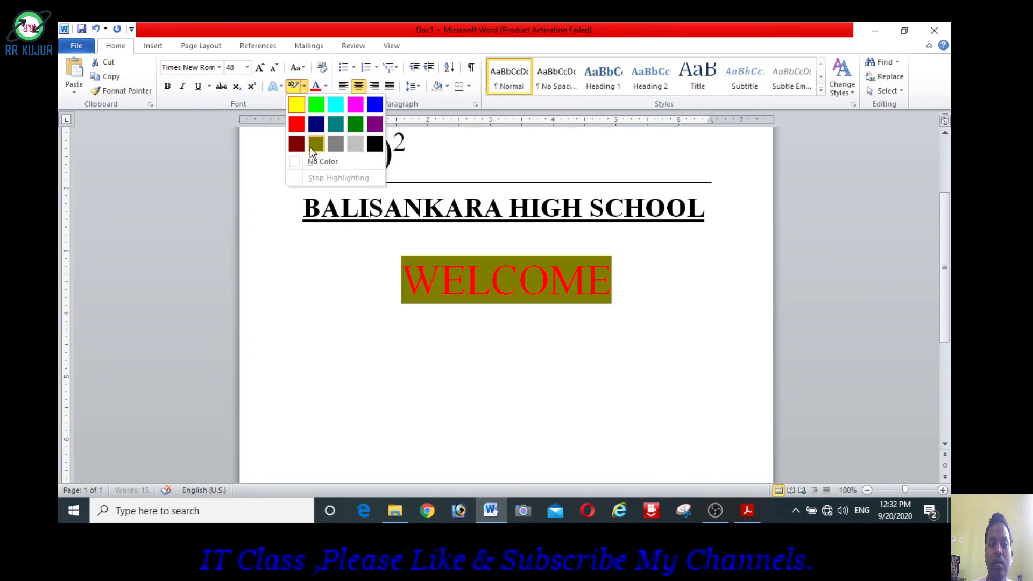
left_click(328, 144)
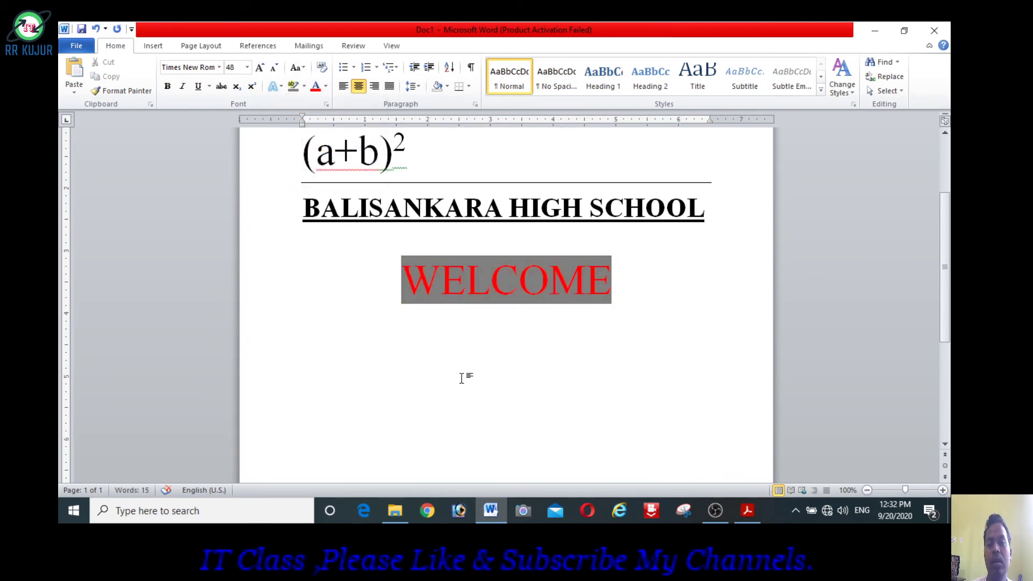
- Change WELCOME's font colour to yellow and start a new centred line below it
left_click_drag(620, 290, 378, 291)
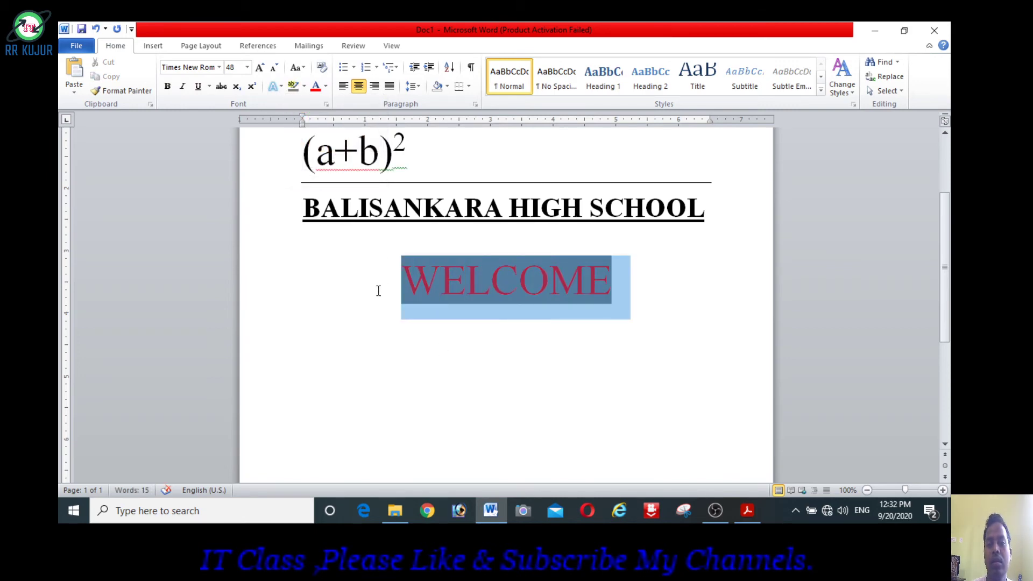
left_click(326, 87)
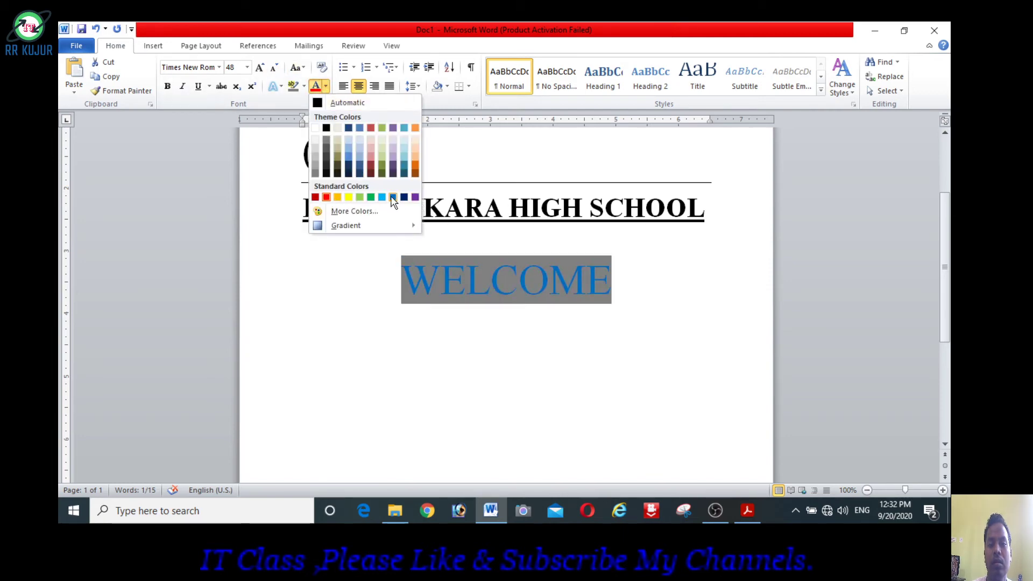
left_click(371, 197)
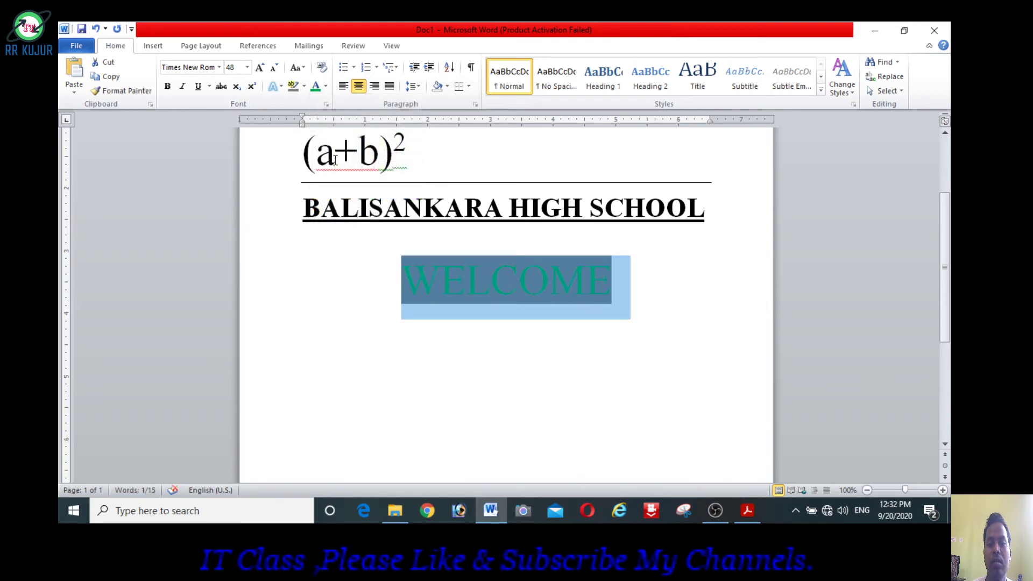
left_click(328, 87)
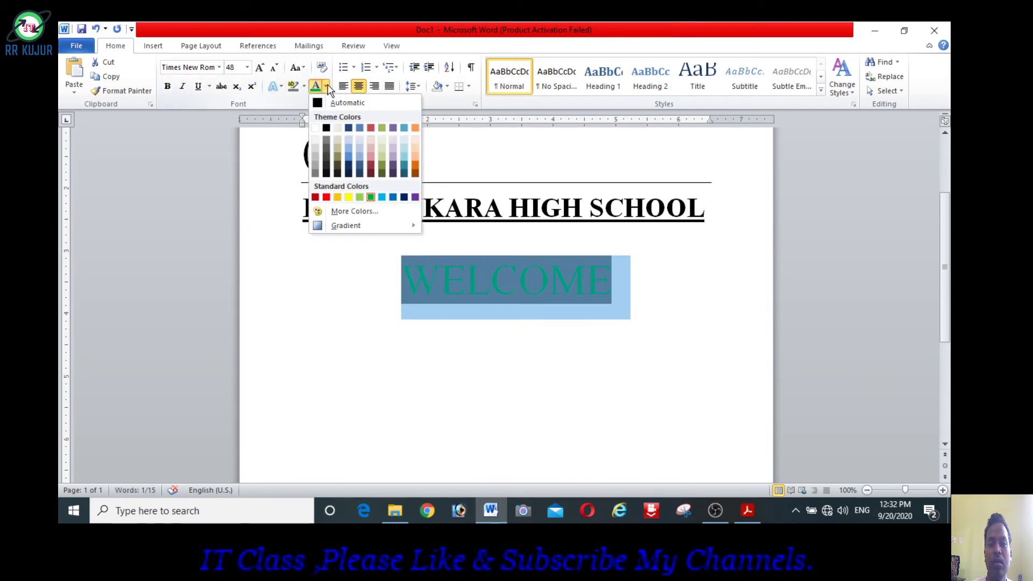
left_click(348, 197)
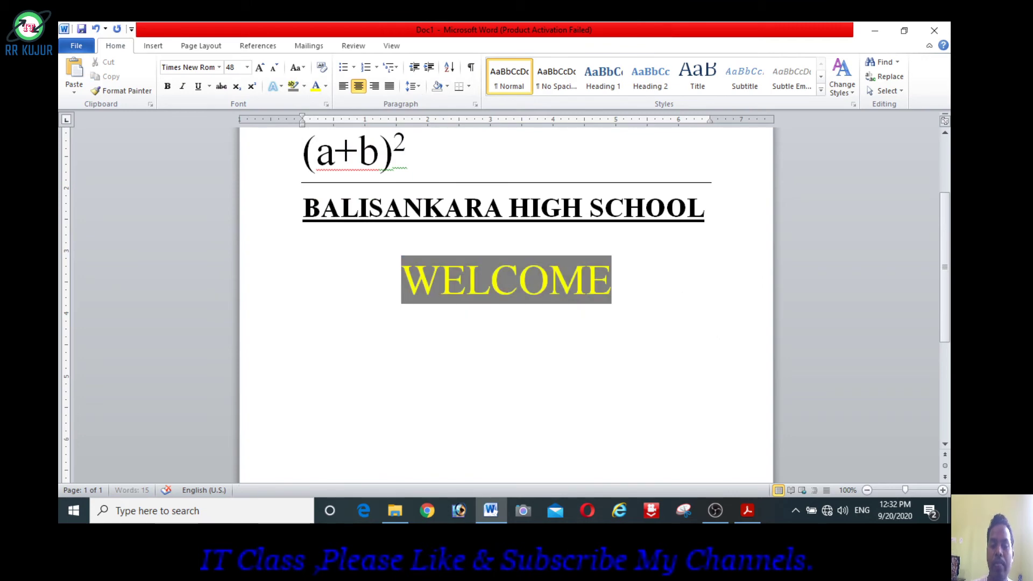
key("Return")
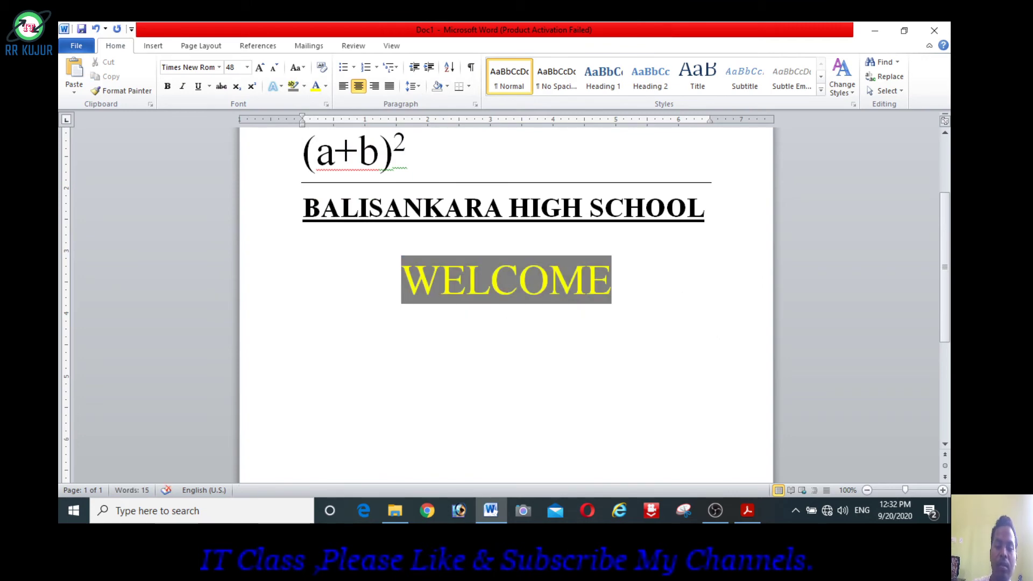
- Set the font colour to purple and type IT on the new centred line
type("R")
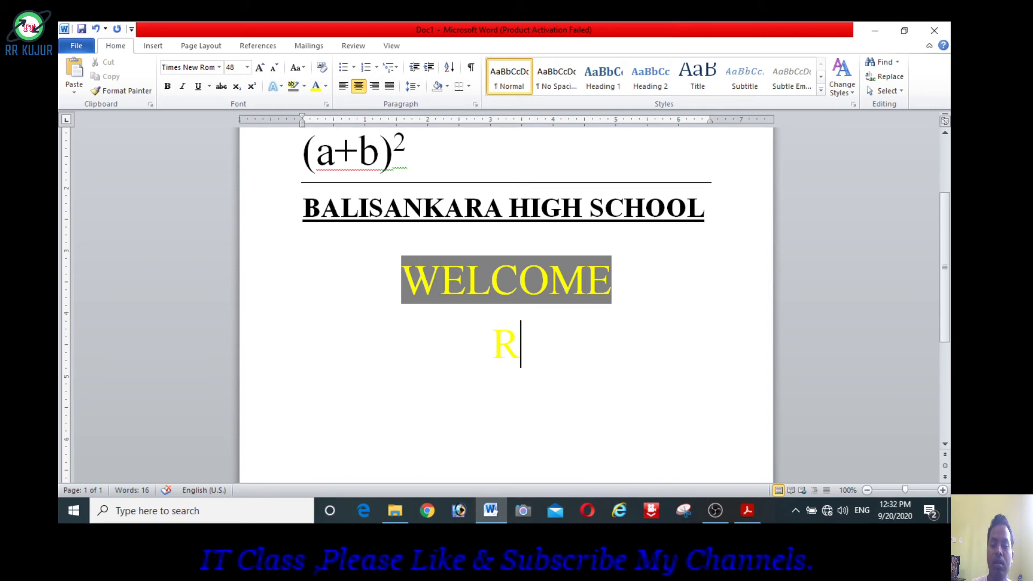
key("BackSpace")
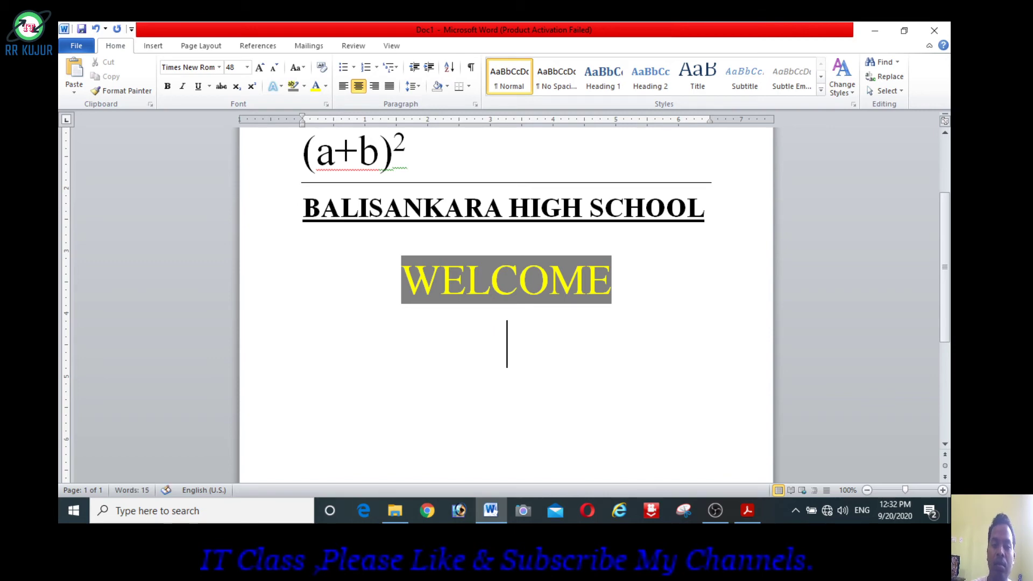
left_click(326, 86)
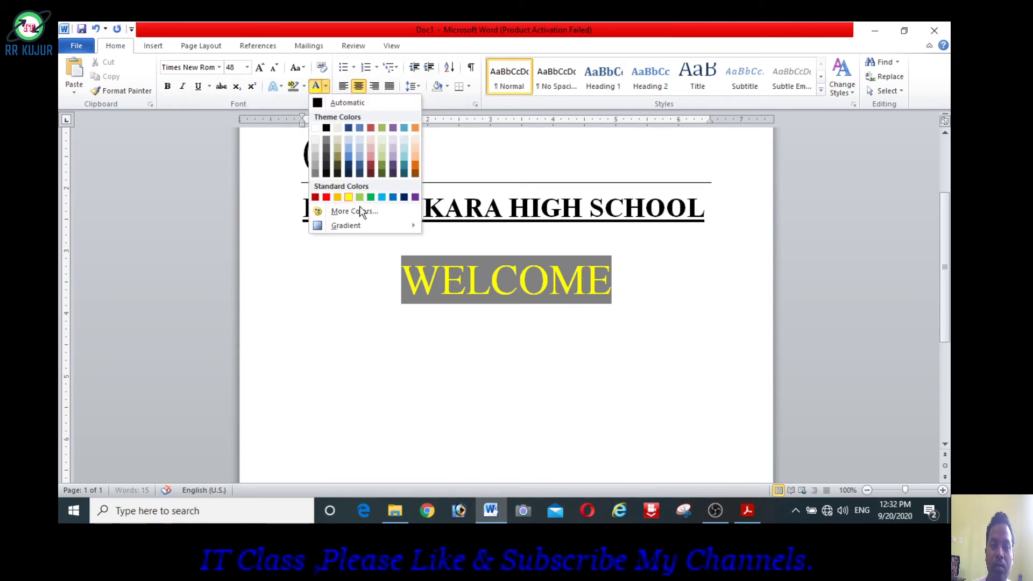
left_click(557, 351)
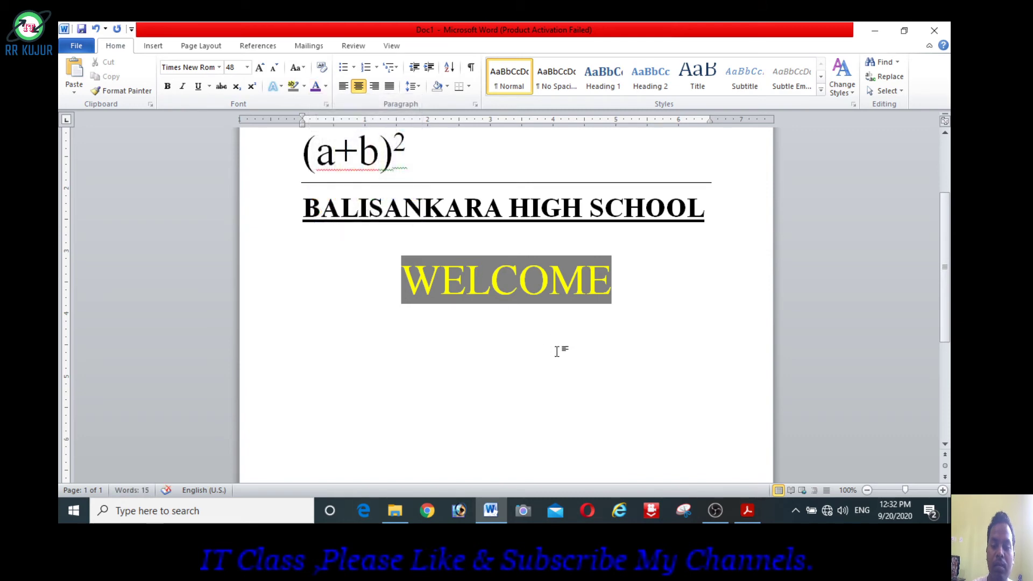
type("S")
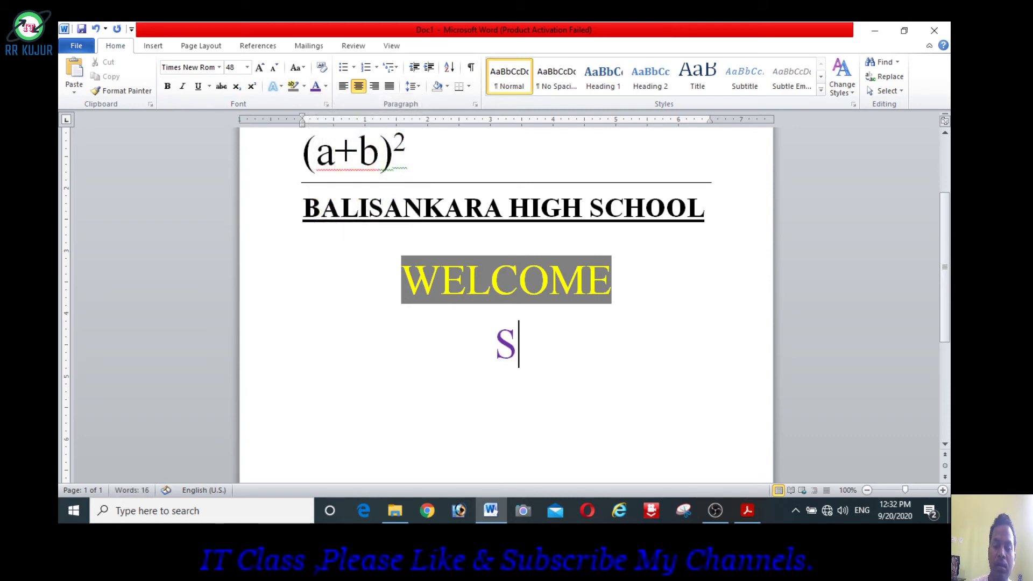
type("NG")
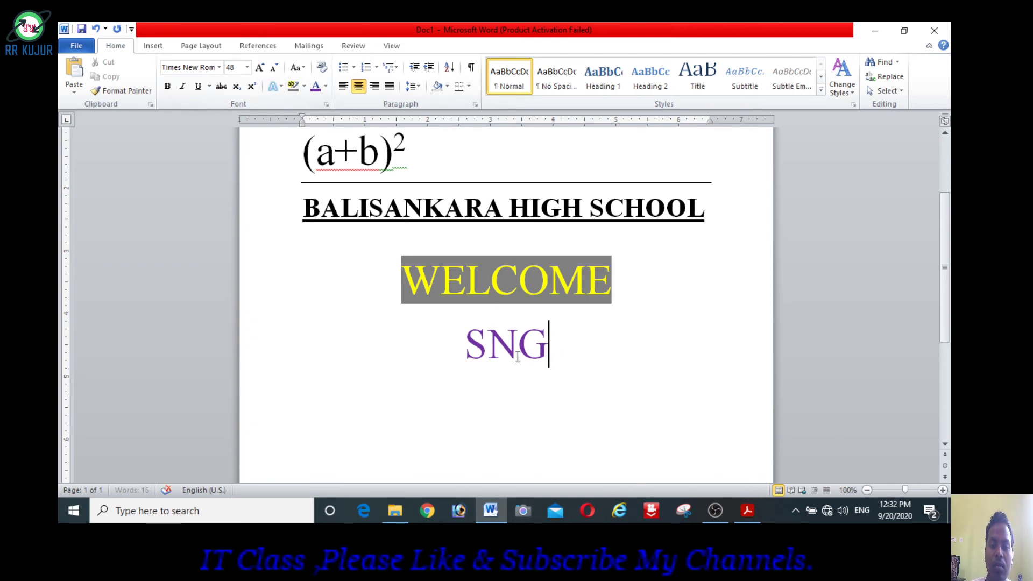
double_click(497, 336)
key("Delete")
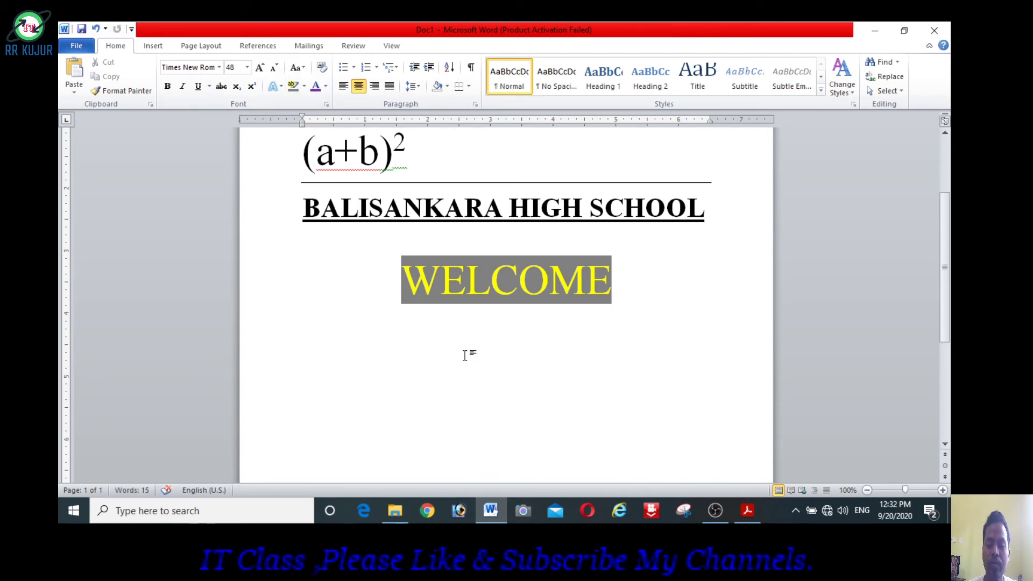
type("IT")
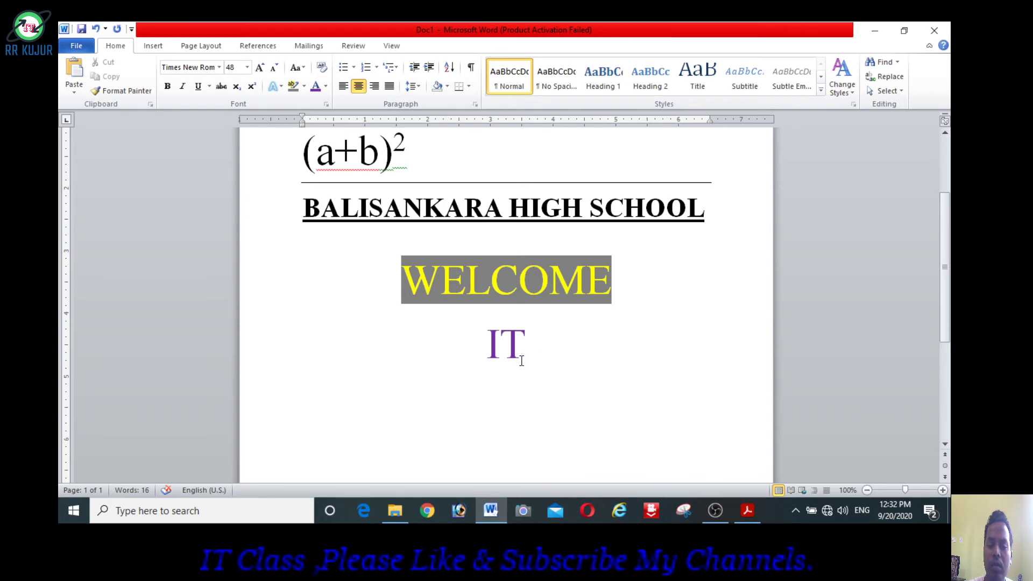
key("Return")
- Type CLASS 10 on the next line with no highlight
left_click(305, 87)
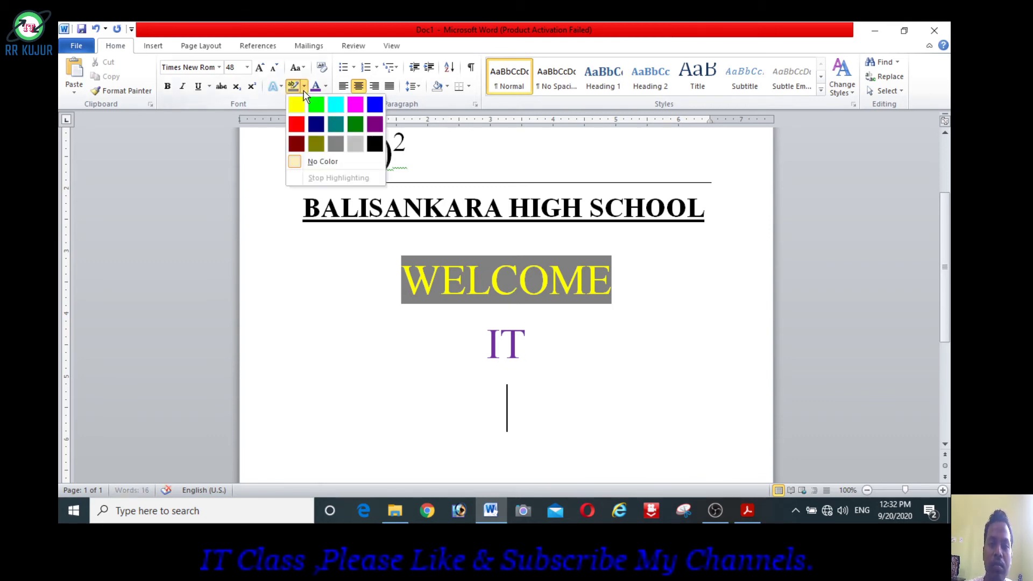
left_click(524, 404)
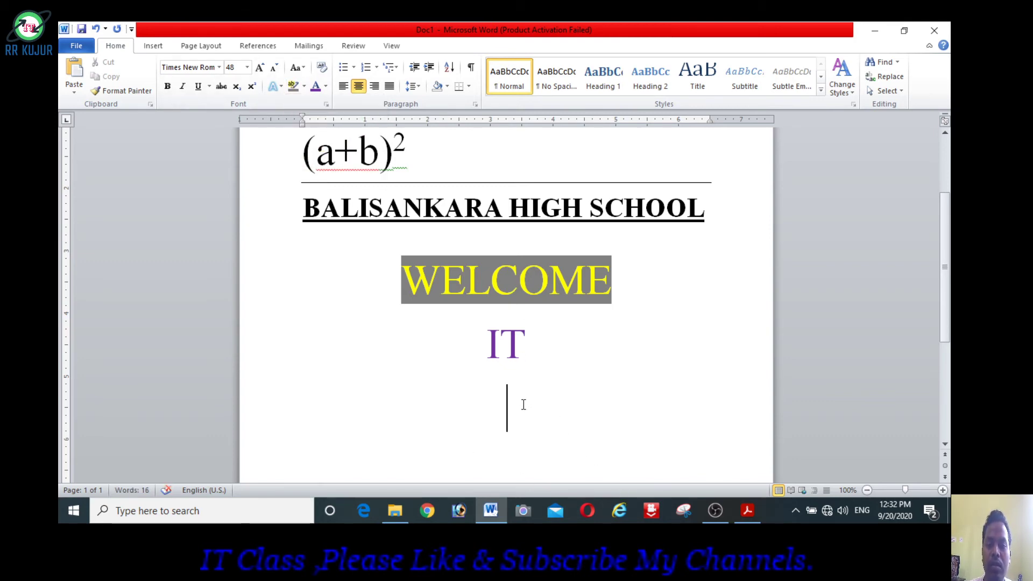
left_click(305, 85)
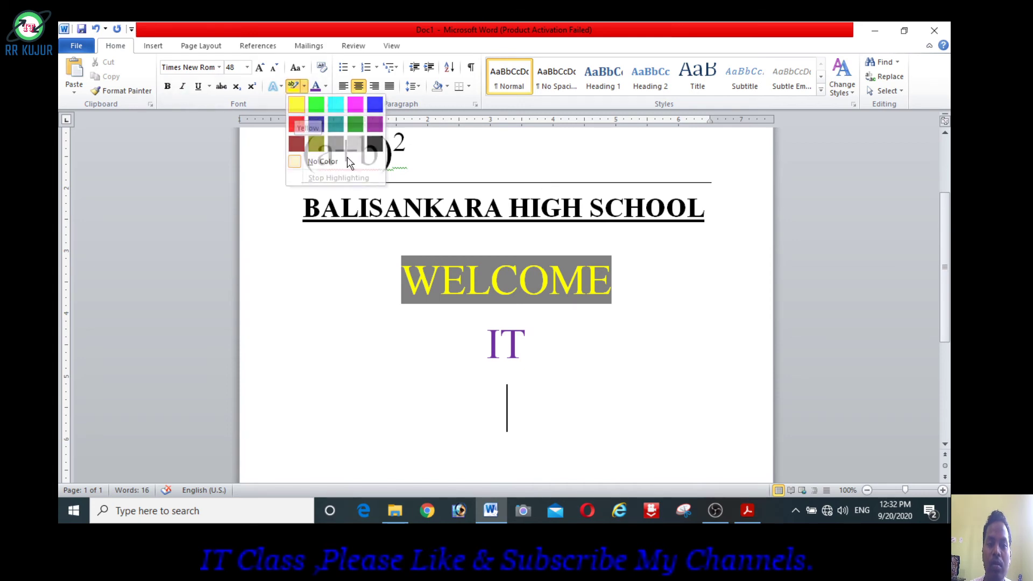
left_click(581, 489)
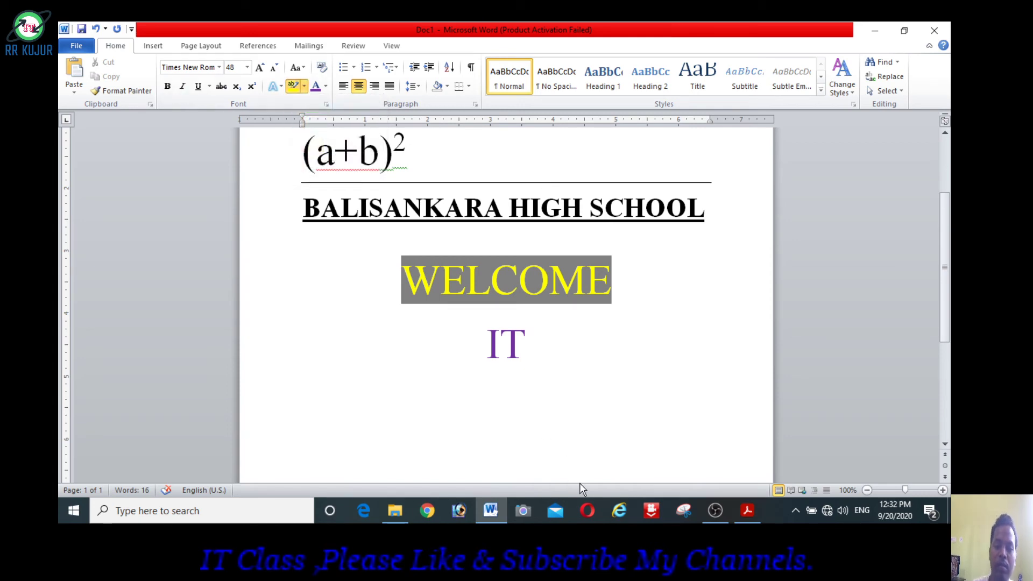
type("CL")
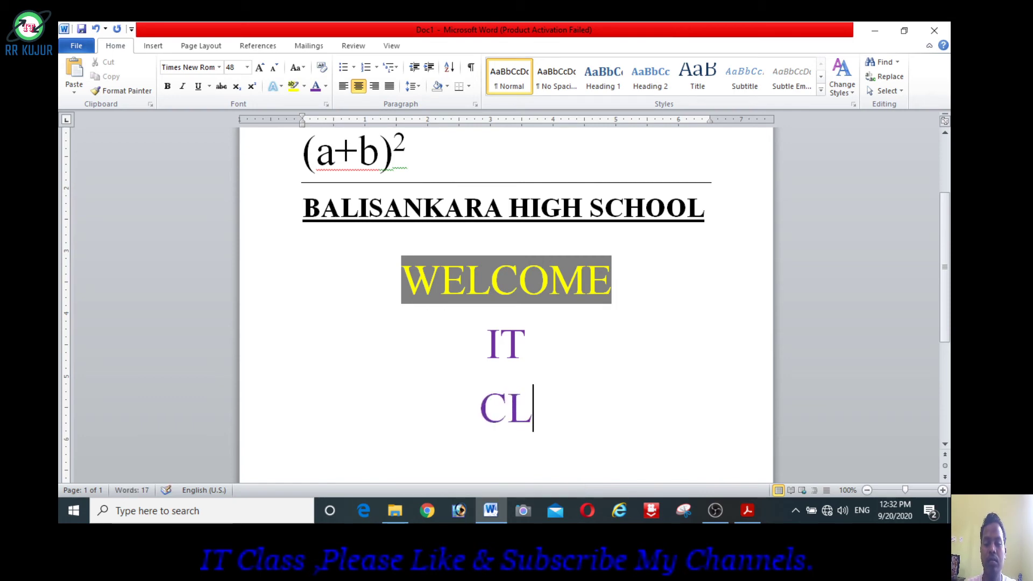
type("ASS 1")
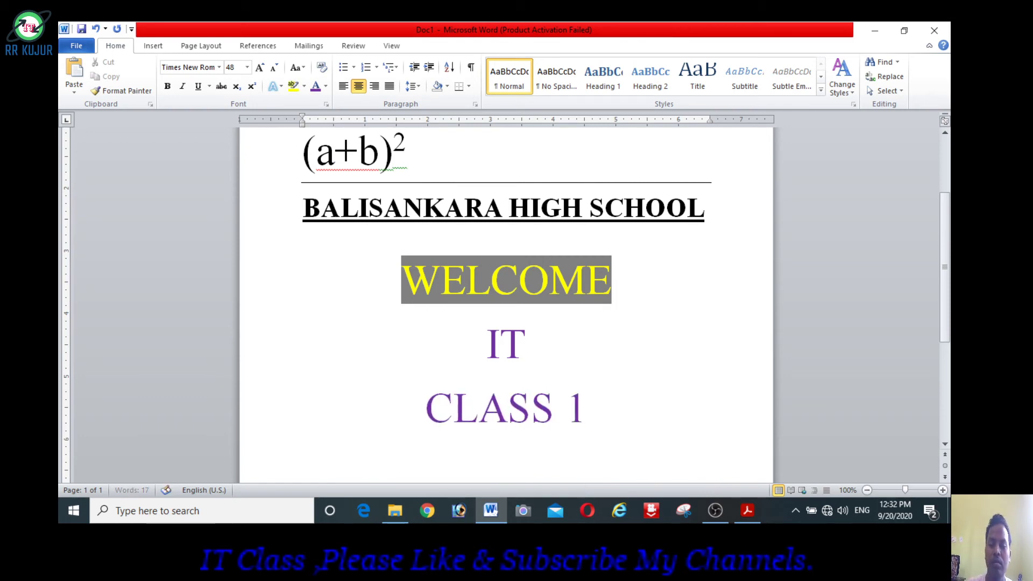
type("0")
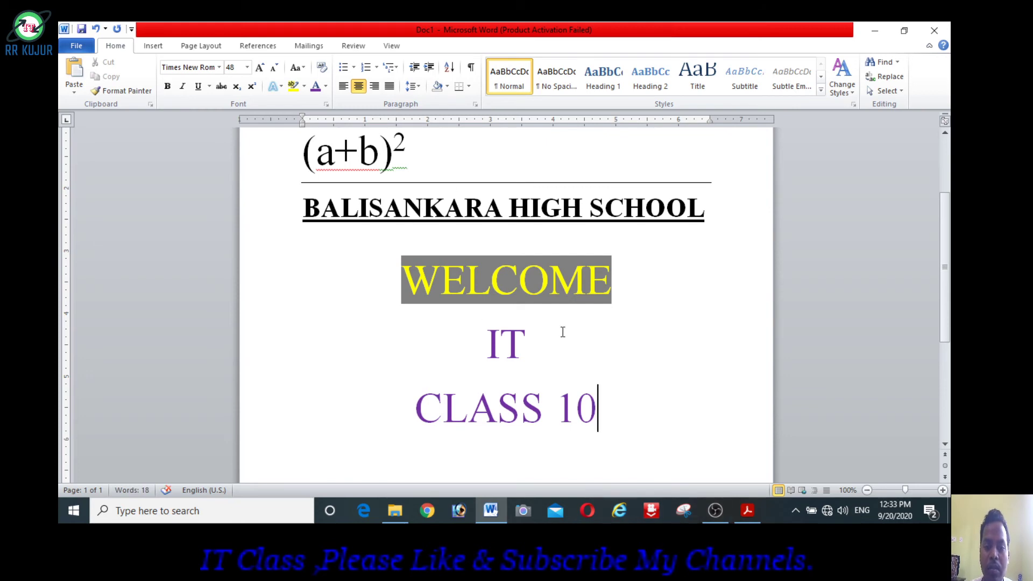
- Make CLASS 10 blue with a yellow highlight
left_click_drag(605, 417, 397, 392)
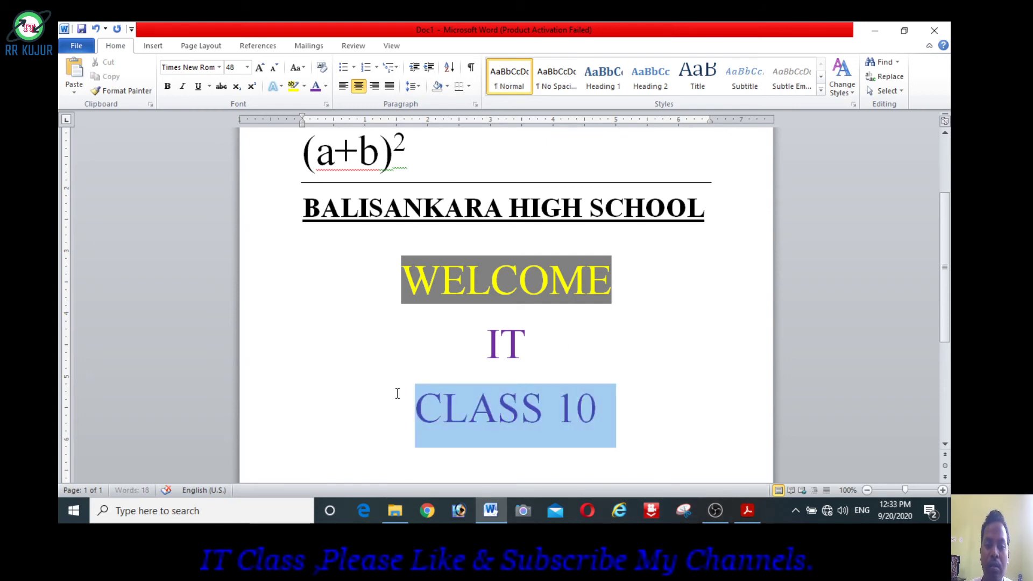
left_click(327, 89)
left_click(391, 198)
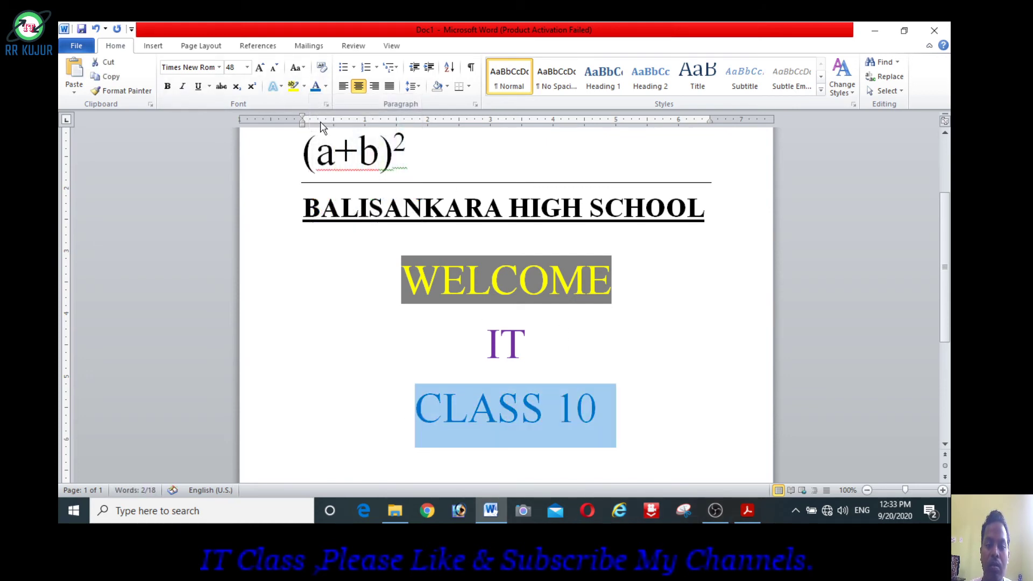
left_click(293, 86)
left_click(653, 388)
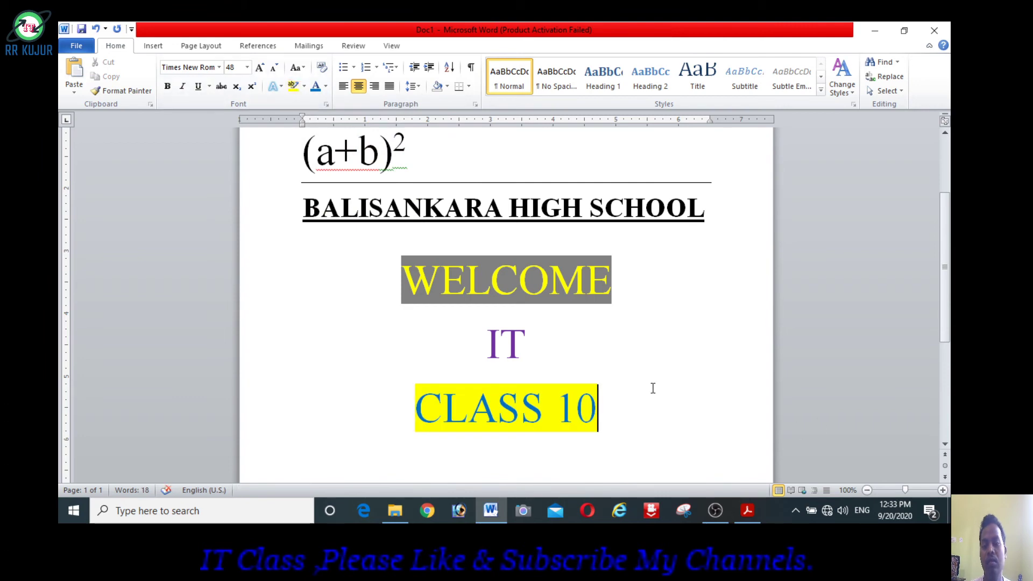
- Tick the change case topic in the PDF notes, then return to Word
left_click(875, 30)
left_click_drag(152, 304, 195, 300)
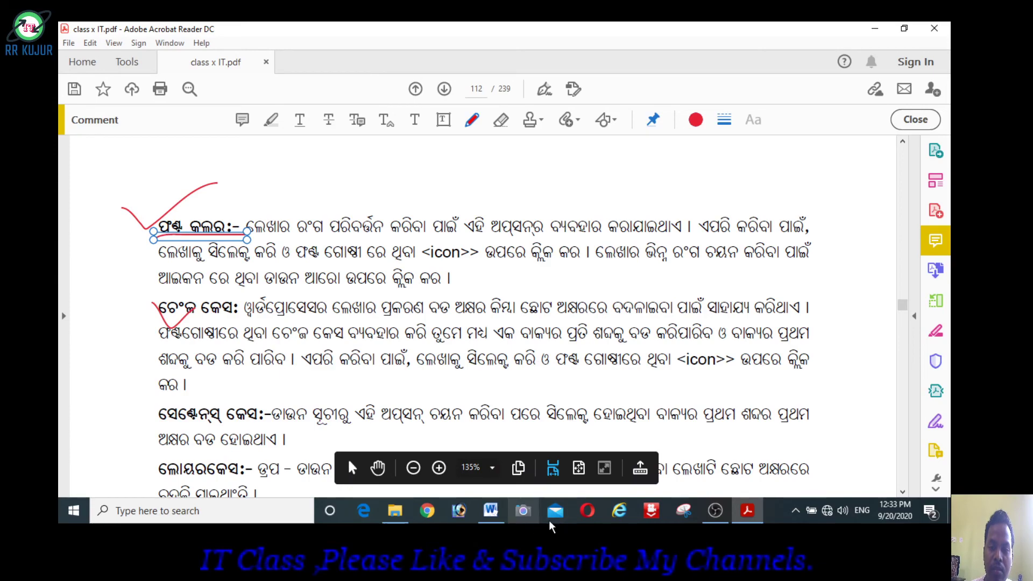
left_click(741, 514)
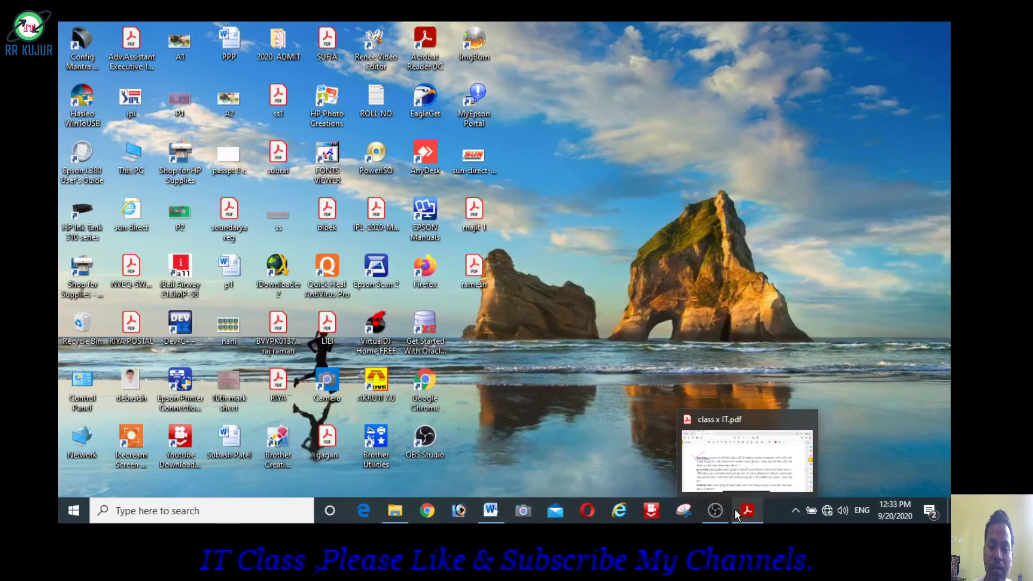
left_click(747, 511)
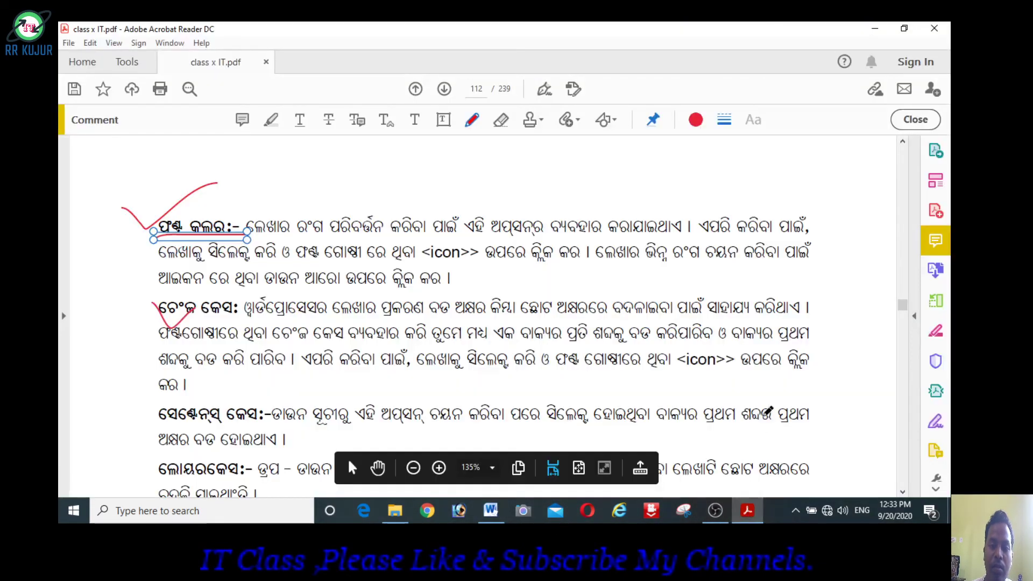
left_click(746, 511)
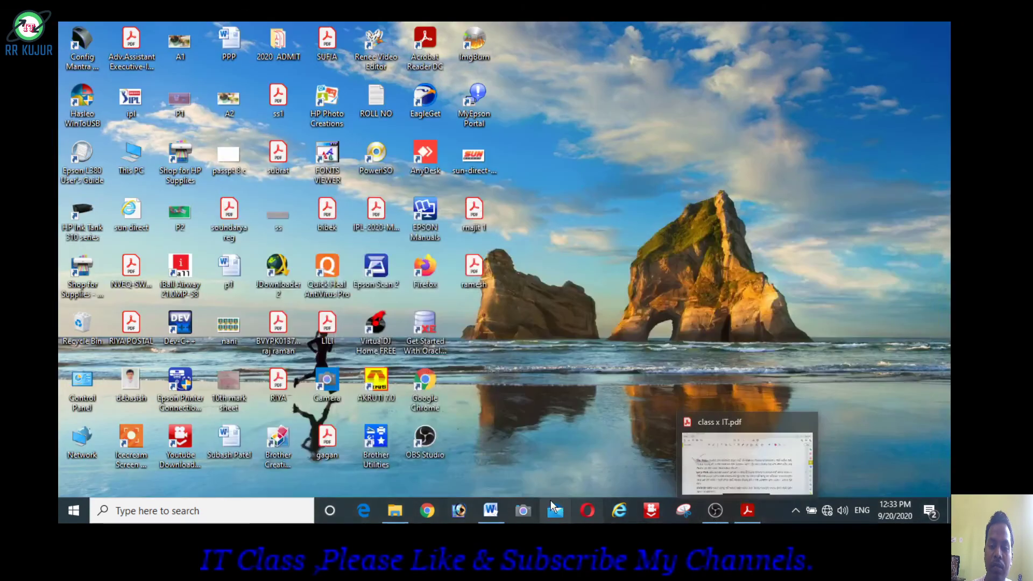
left_click(496, 509)
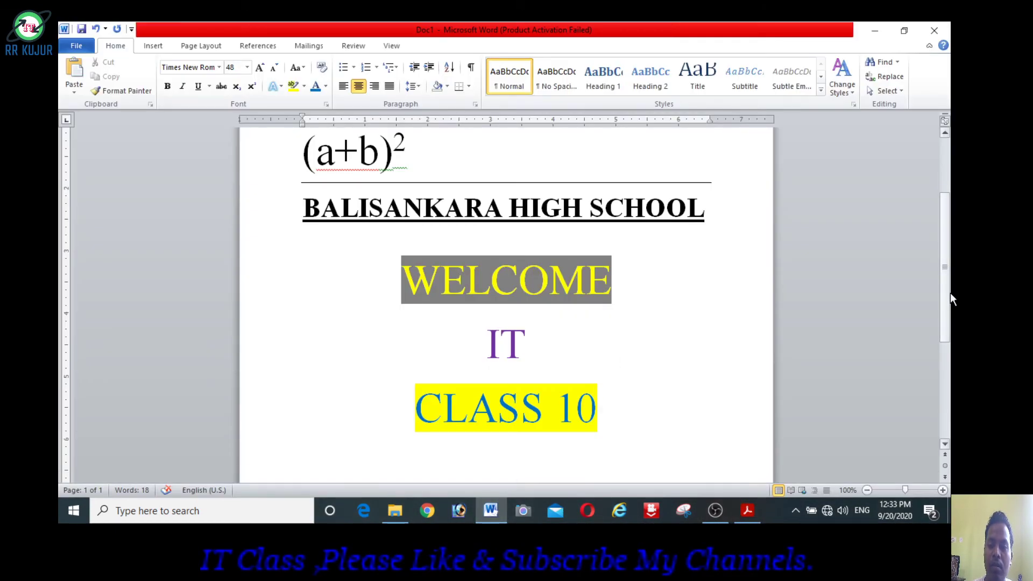
- Select the BALISANKARA HIGH SCHOOL heading and show the Change Case (Aa) options
scroll(788, 408, "up", 1)
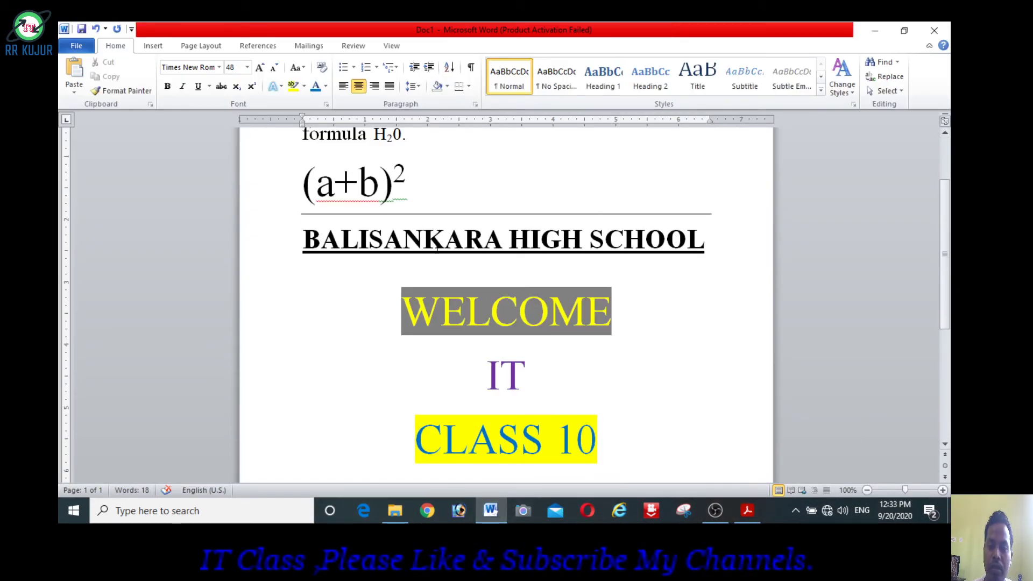
left_click_drag(716, 250, 295, 247)
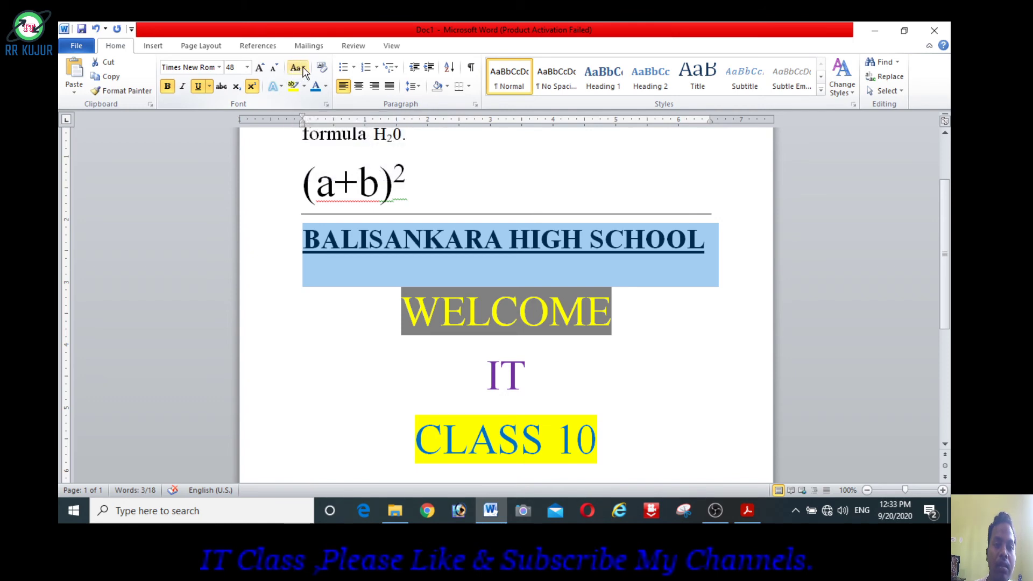
left_click(304, 71)
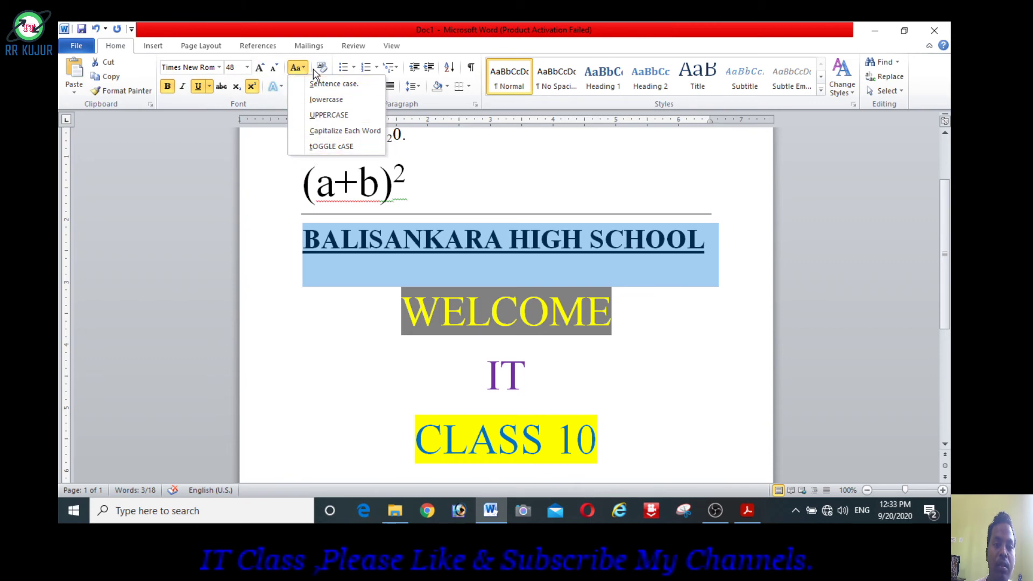
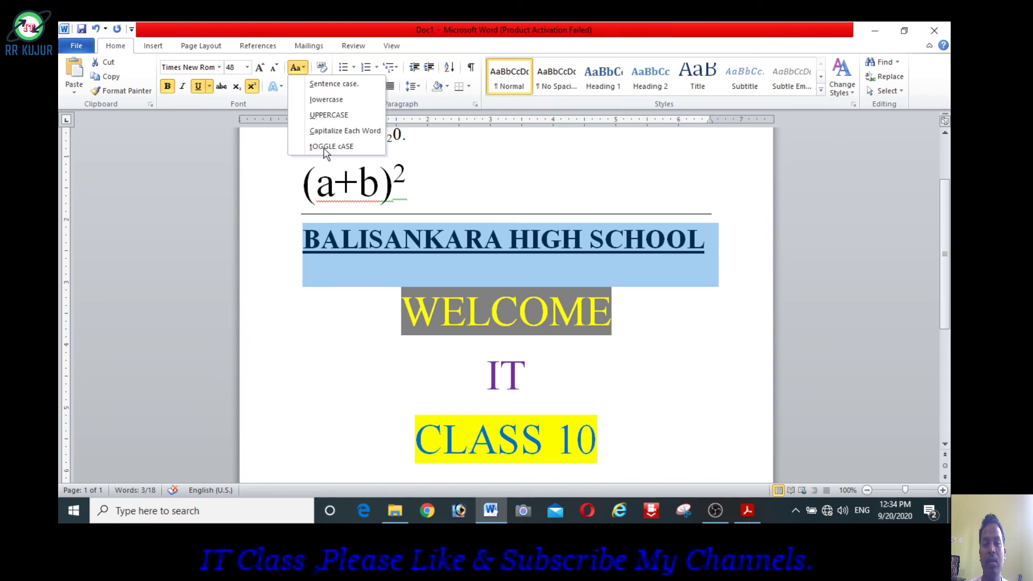
- Switch the school heading to lowercase, then UPPERCASE, then Capitalize Each Word
left_click(326, 100)
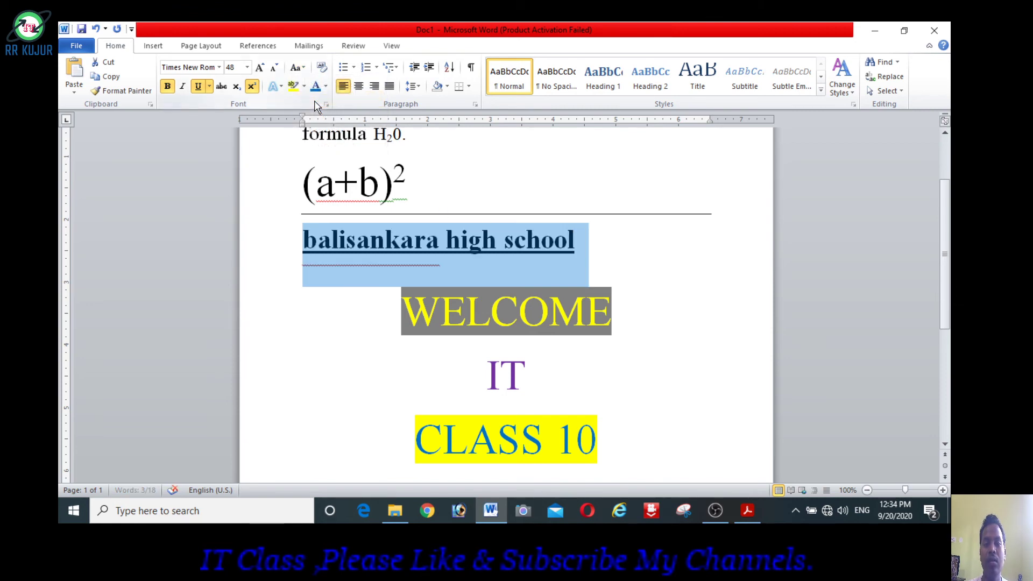
left_click(300, 68)
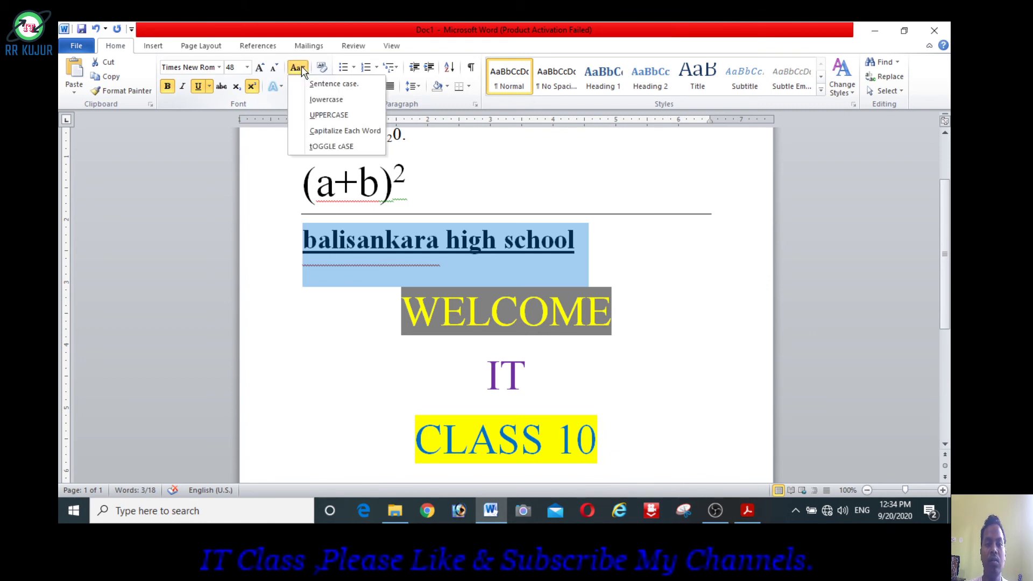
left_click(322, 116)
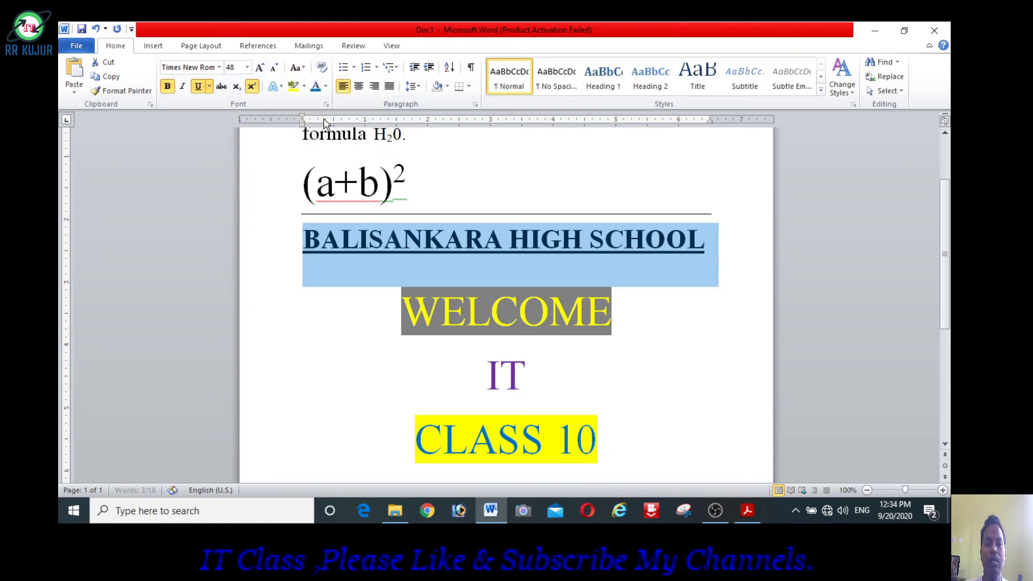
left_click(301, 67)
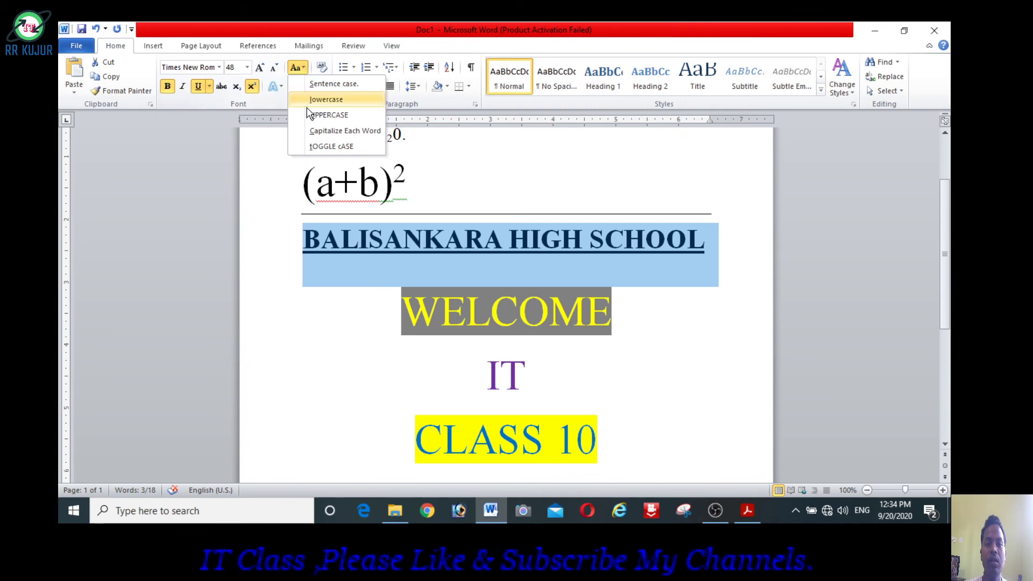
left_click(325, 131)
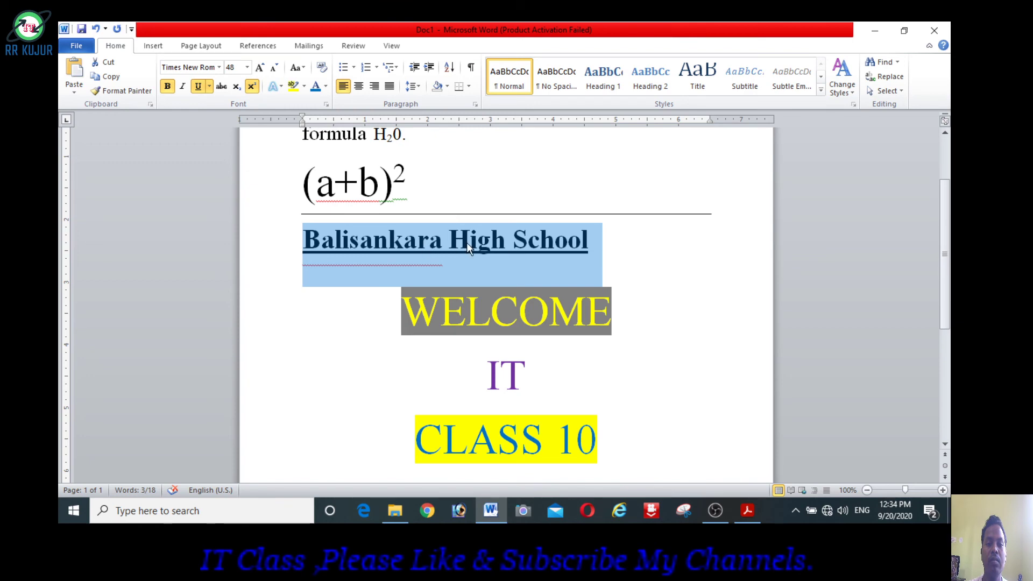
- Apply tOGGLE cASE to the heading twice, ending with 'Balisankara High School'
left_click(304, 68)
left_click(318, 147)
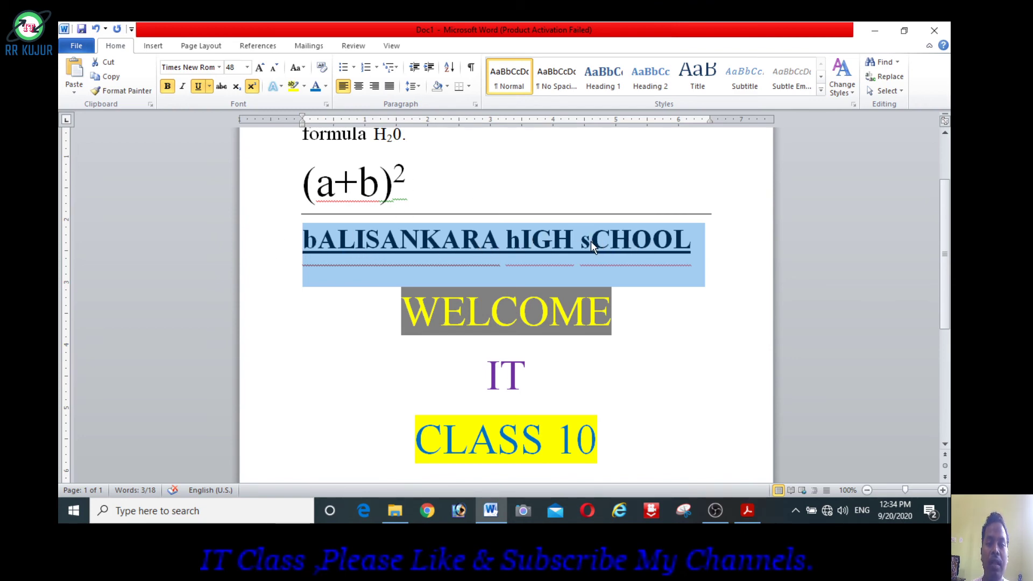
left_click(298, 68)
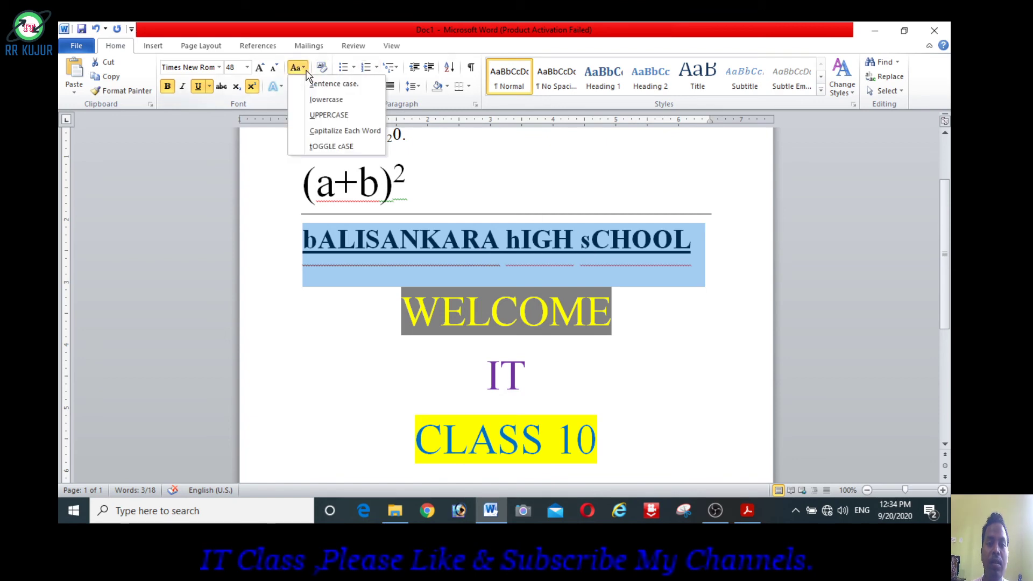
left_click(325, 146)
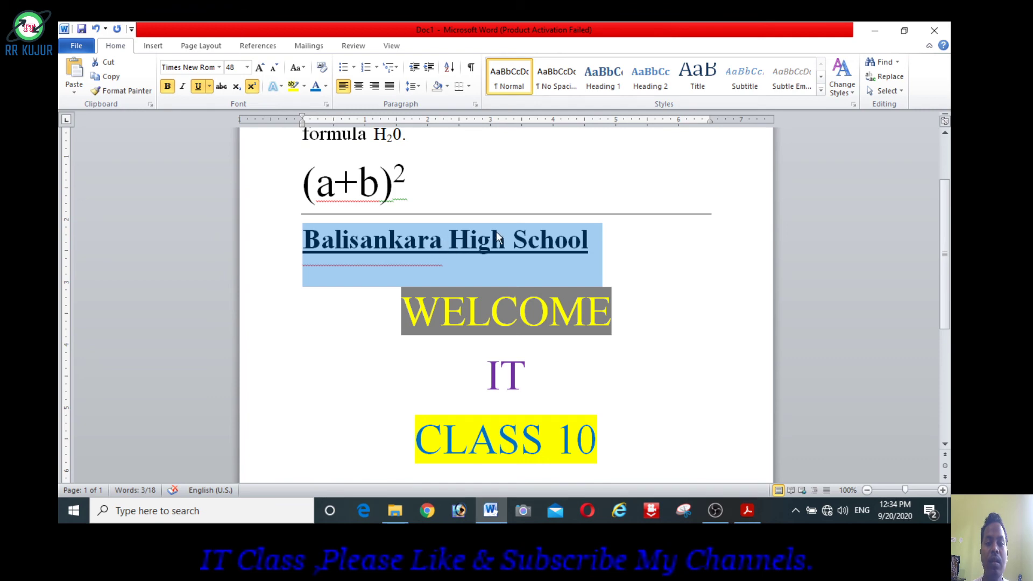
left_click(299, 68)
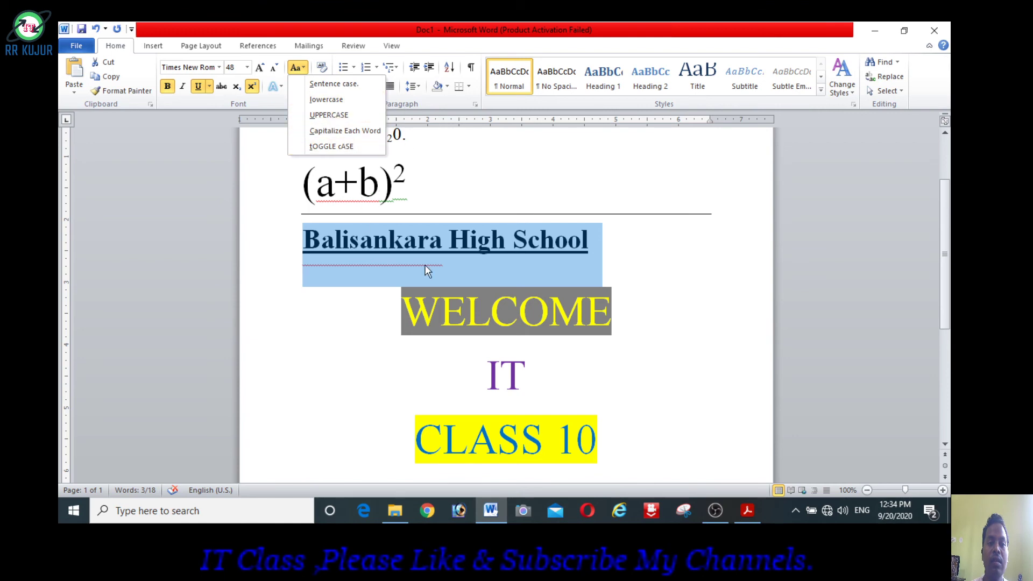
scroll(949, 173, "up", 3)
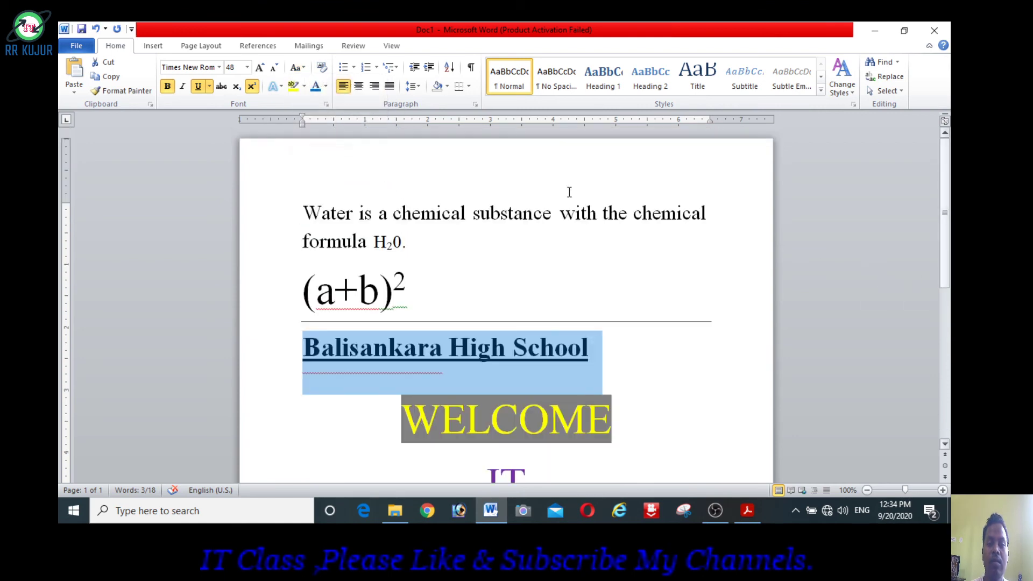
- Apply Sentence case to the Water paragraph and retype its first letter as lowercase 'w'
left_click_drag(415, 243, 283, 214)
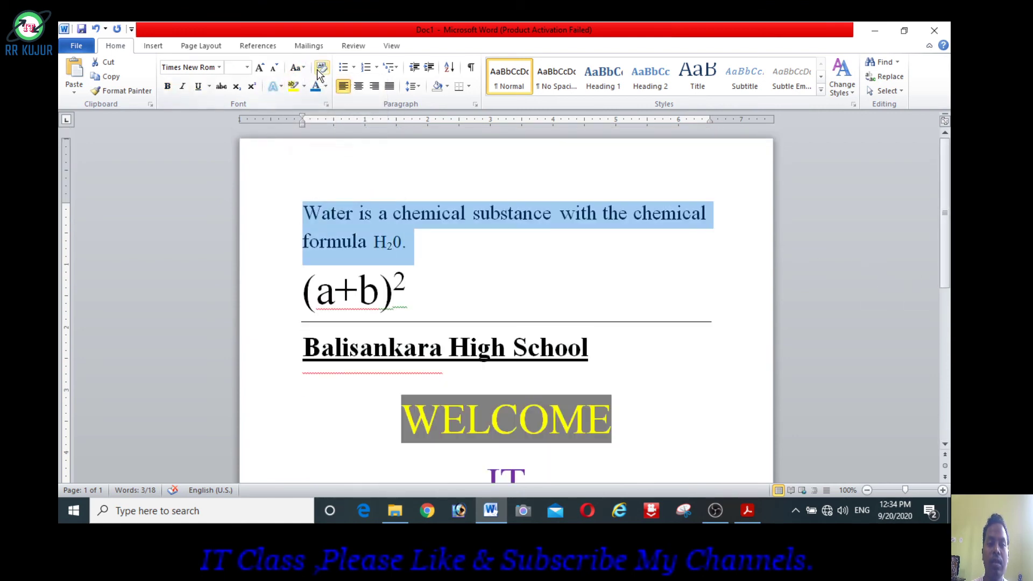
left_click(296, 68)
left_click(314, 85)
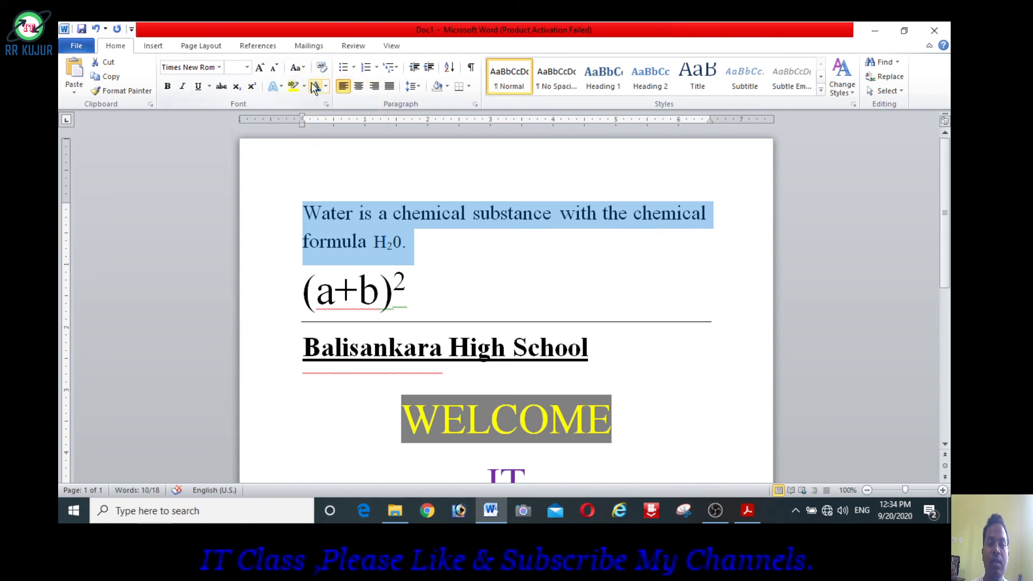
left_click(317, 215)
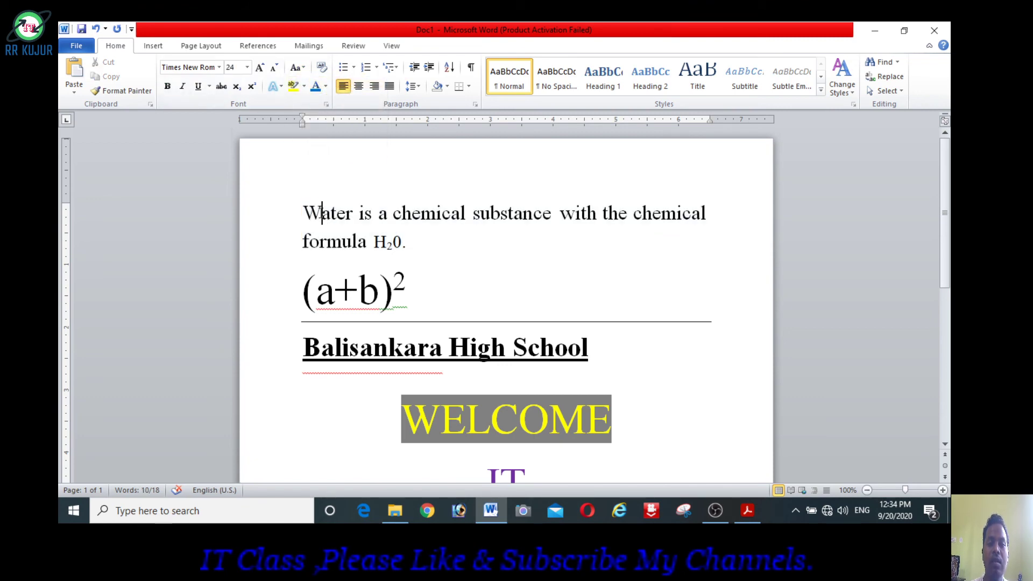
key("BackSpace")
type("W")
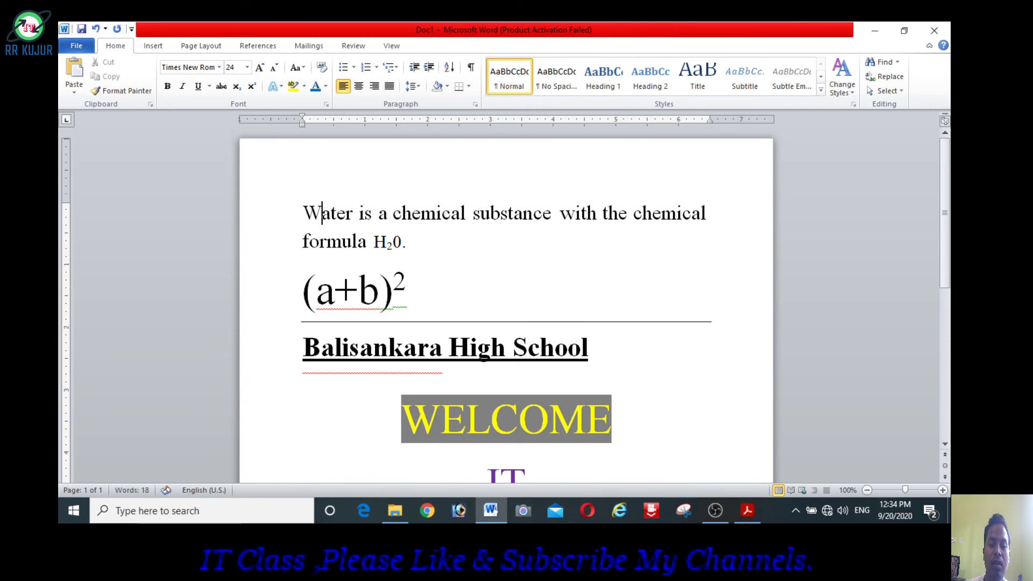
key("BackSpace")
type("w")
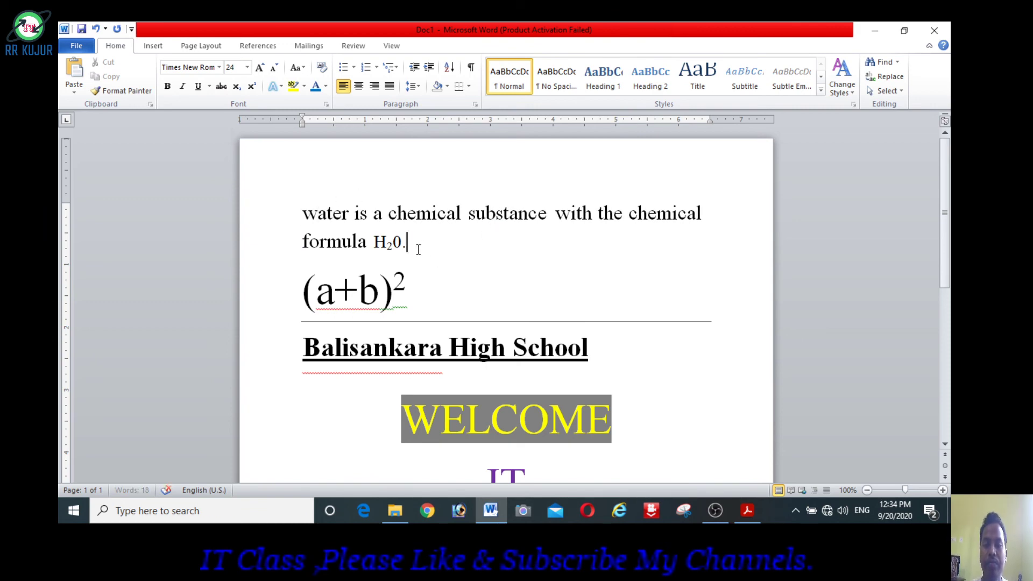
- Reapply Sentence case to the Water paragraph so it begins with a capital W
left_click_drag(417, 244, 307, 214)
left_click(297, 68)
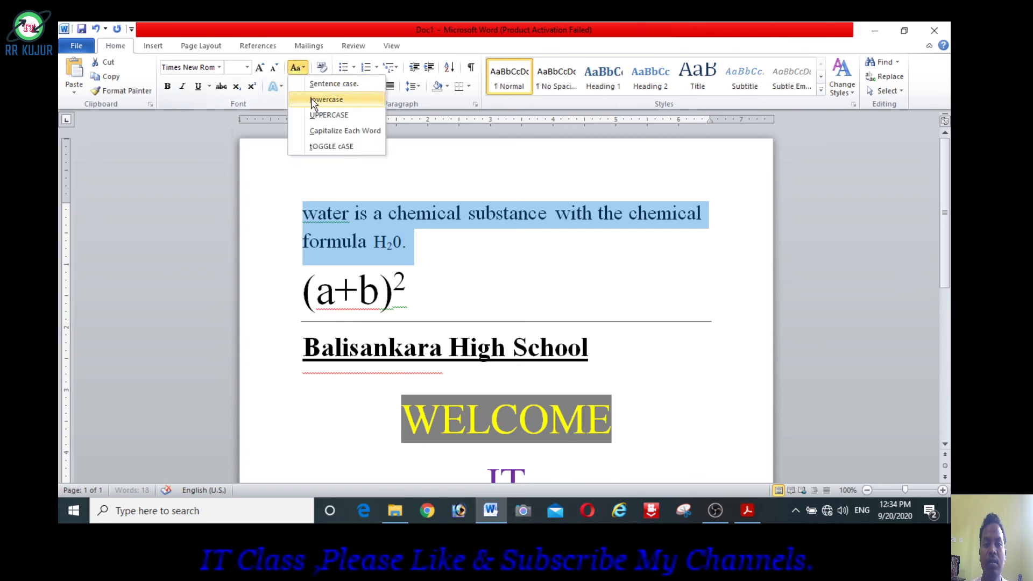
left_click(328, 84)
left_click(318, 215)
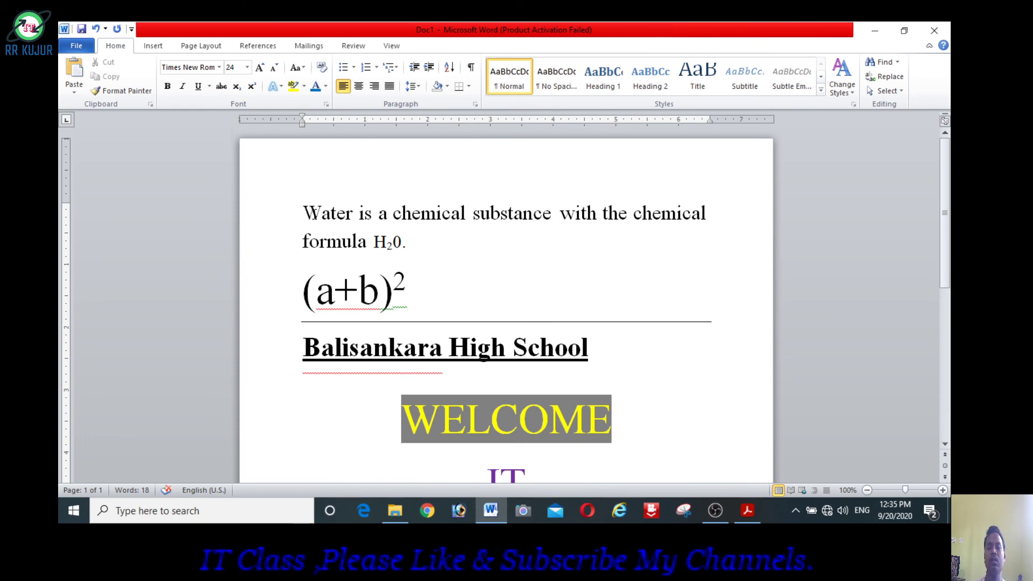
left_click(308, 65)
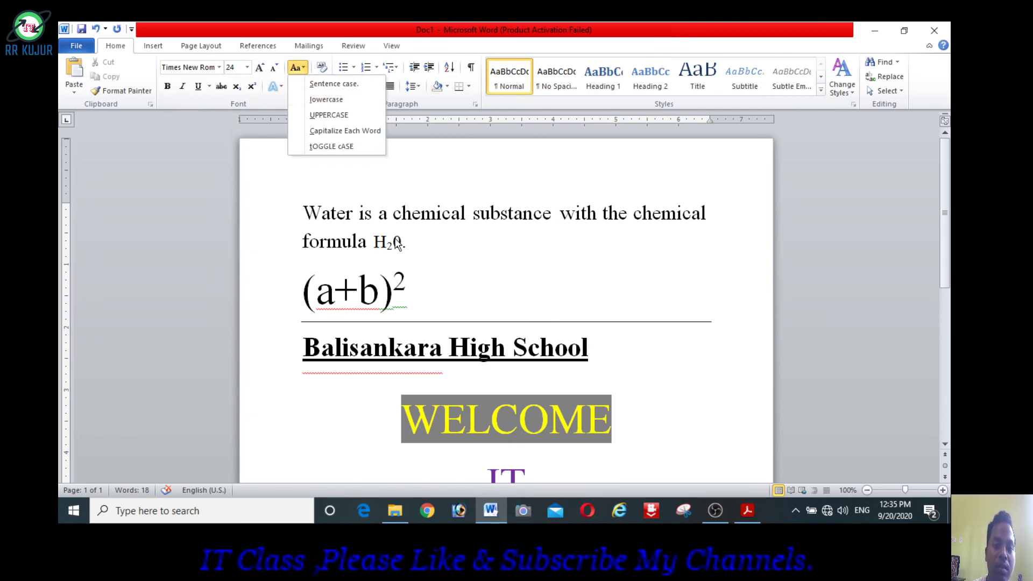
left_click(408, 251)
- Turn the Water paragraph lowercase, then UPPERCASE, then Capitalize Each Word
left_click_drag(303, 213, 411, 257)
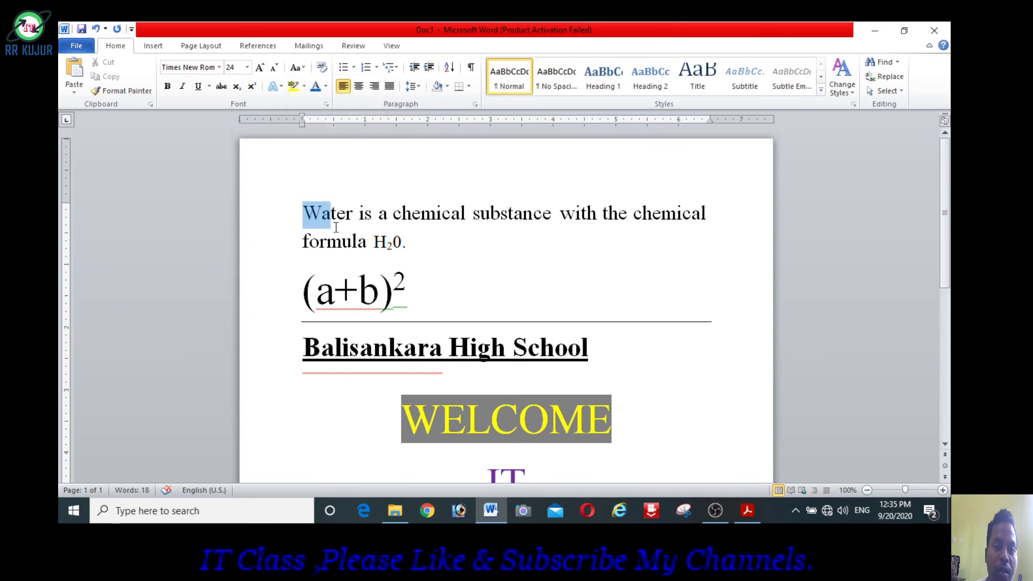
left_click(298, 67)
left_click(323, 101)
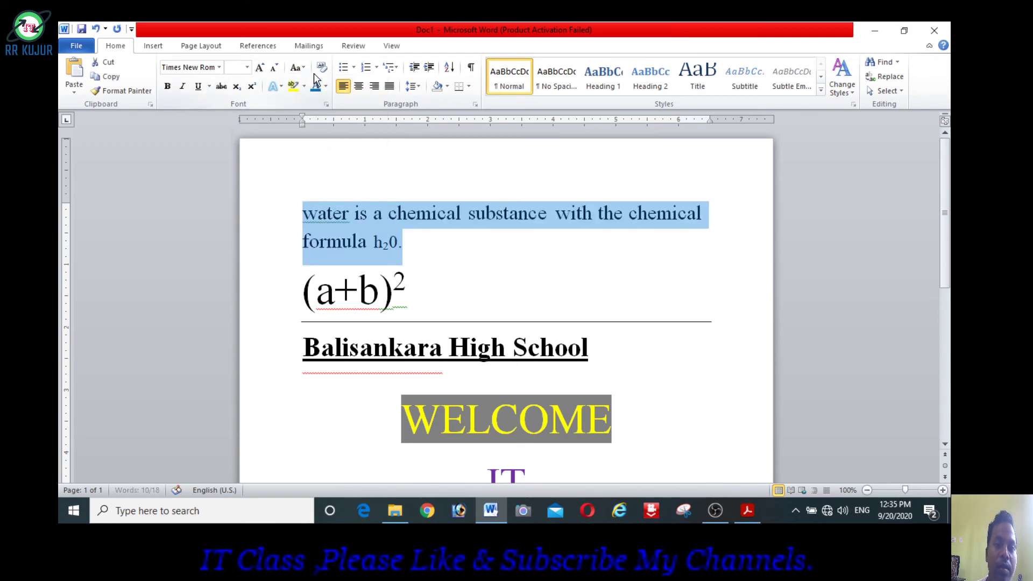
left_click(303, 67)
left_click(322, 114)
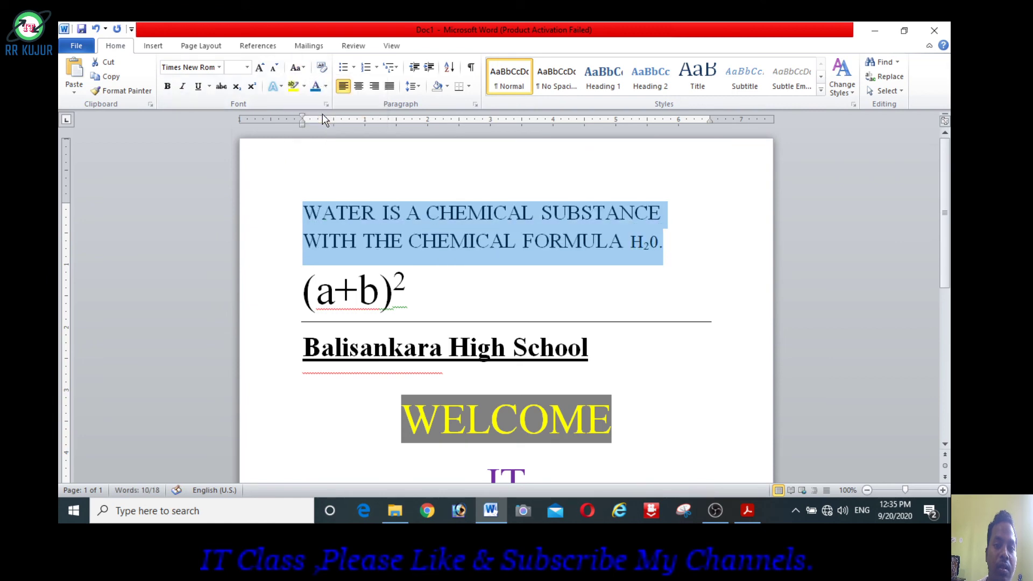
left_click(297, 67)
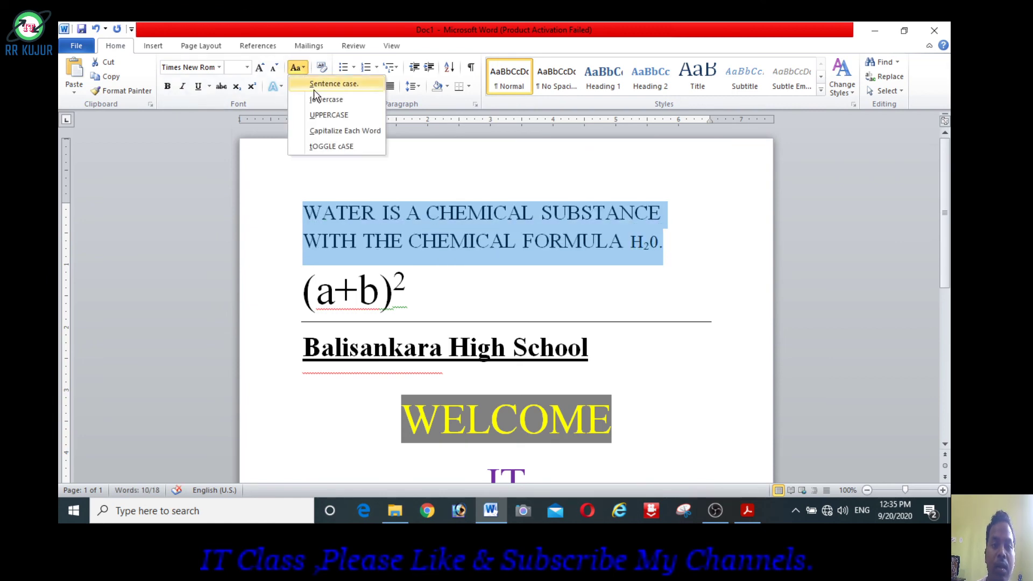
left_click(336, 134)
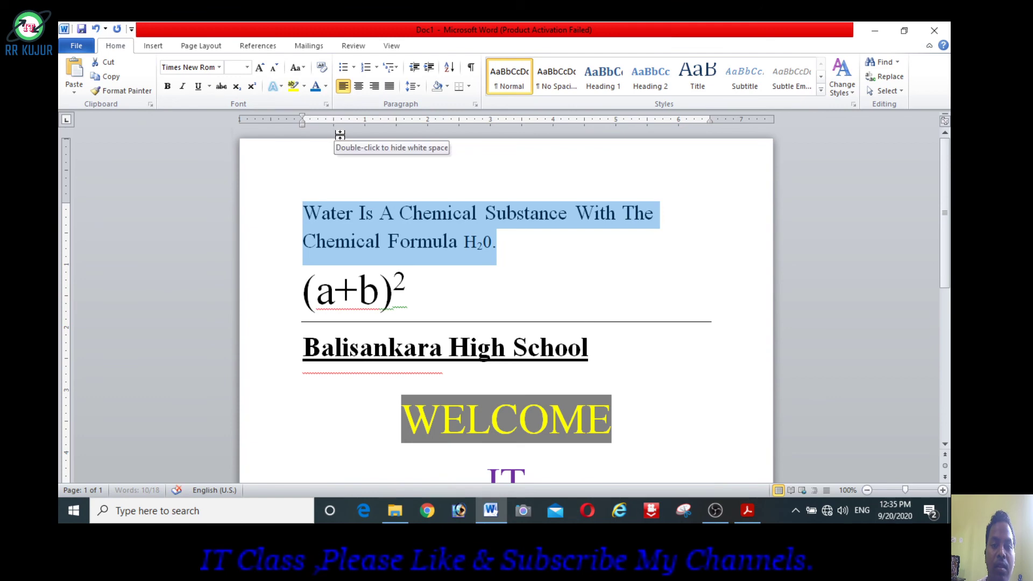
- Apply tOGGLE cASE to the water sentence, then return it to Sentence case
left_click(296, 67)
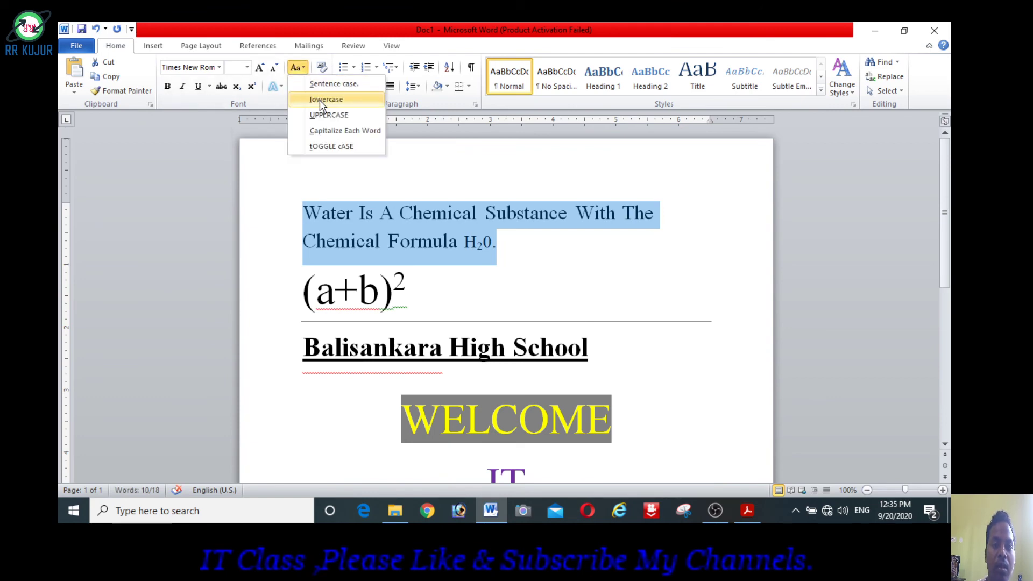
left_click(335, 146)
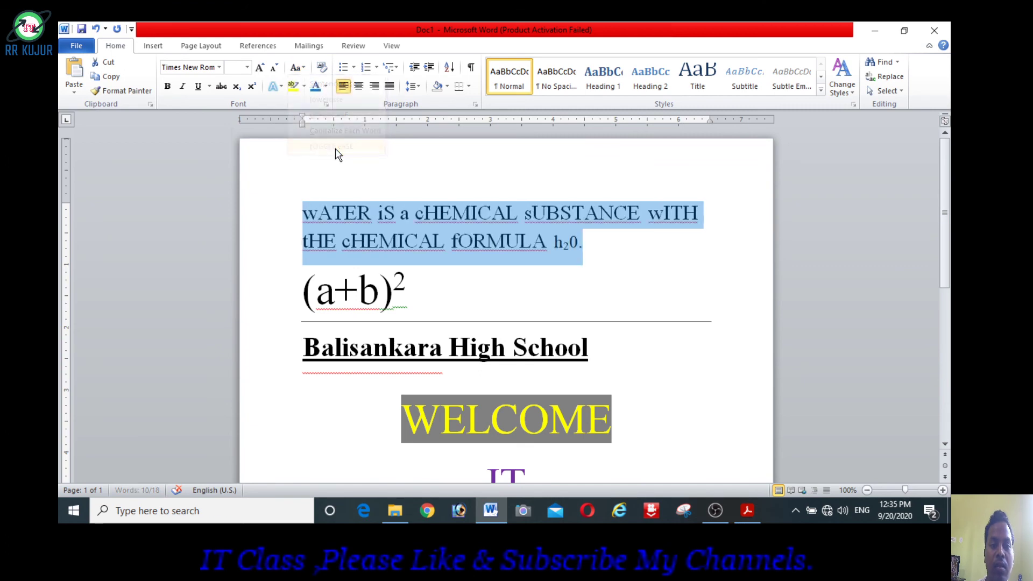
left_click(297, 67)
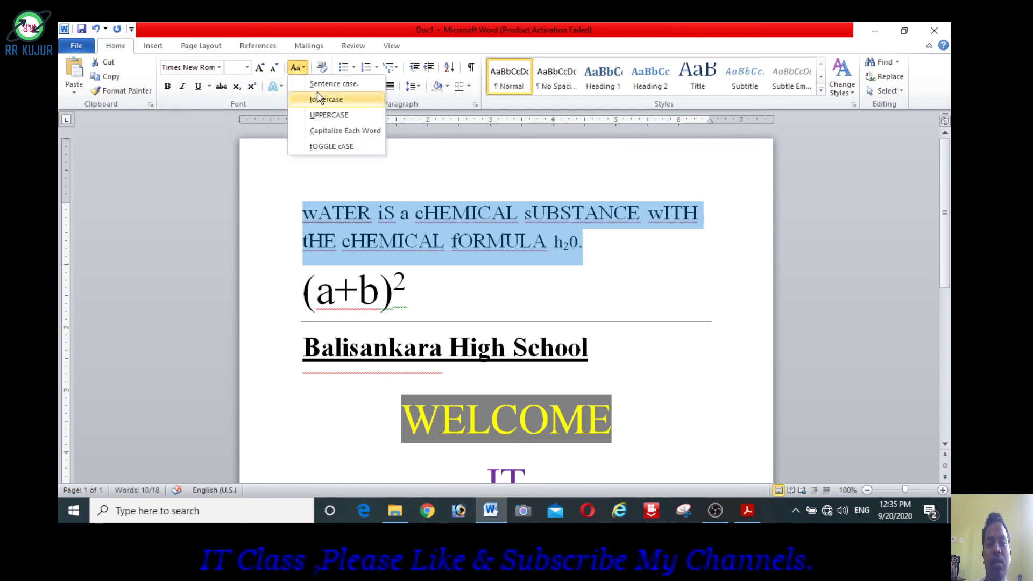
left_click(325, 84)
left_click(611, 261)
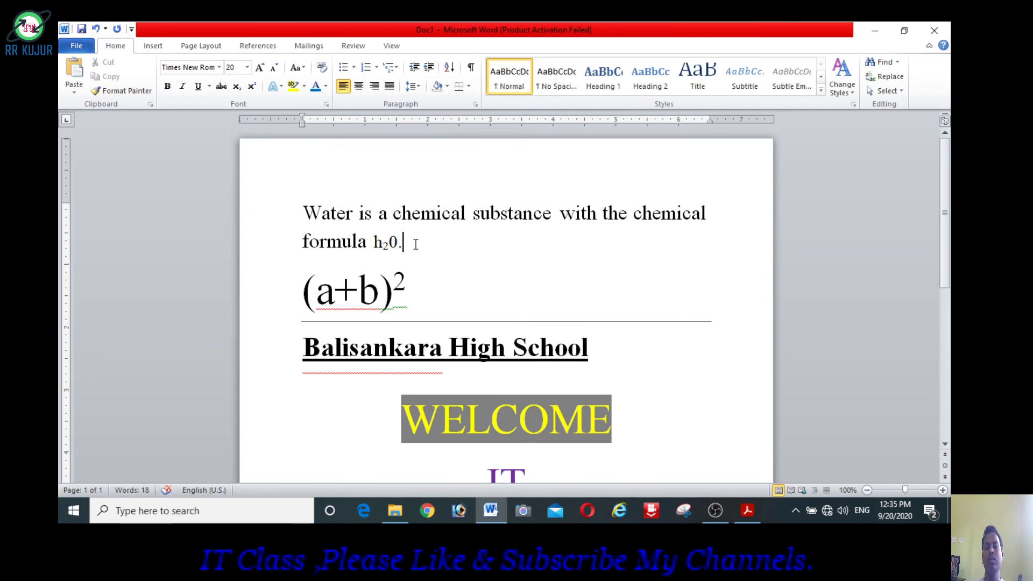
- Minimize Word, bring the textbook PDF forward, and circle the change-case options figure in red
left_click(875, 30)
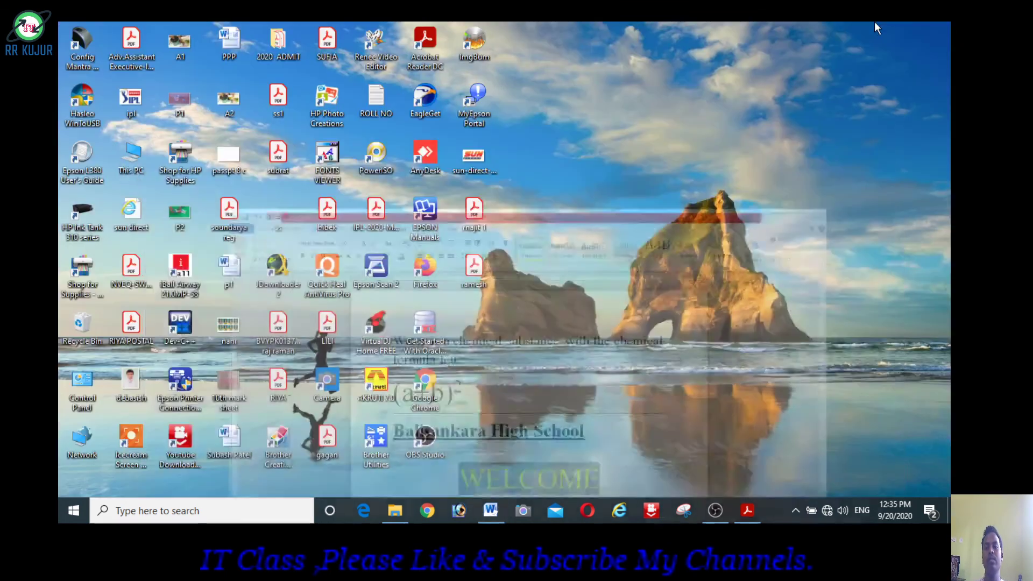
left_click(747, 510)
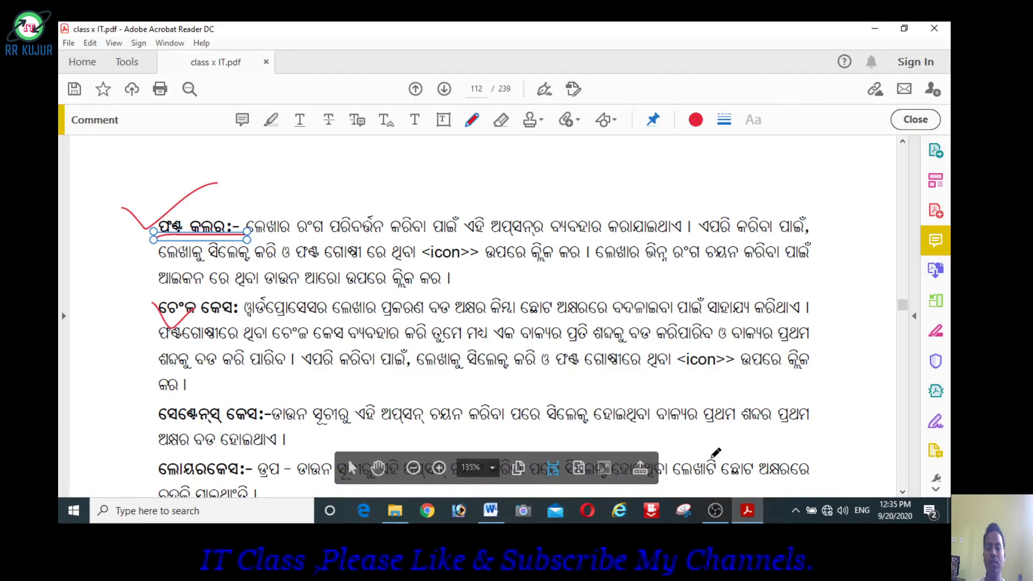
scroll(719, 440, "up", 2)
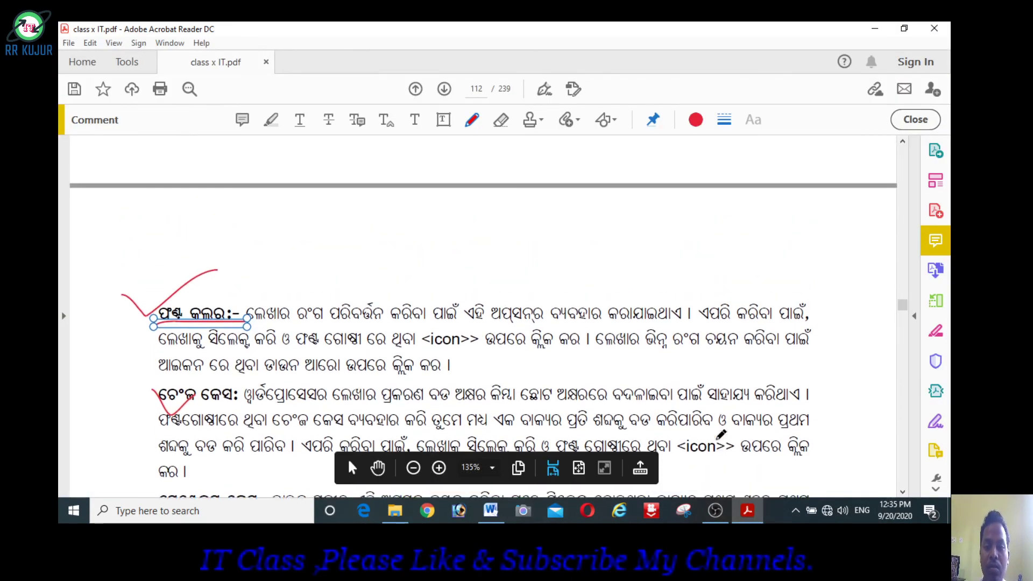
scroll(720, 436, "up", 2)
scroll(721, 435, "up", 1)
scroll(721, 436, "up", 1)
scroll(719, 439, "up", 2)
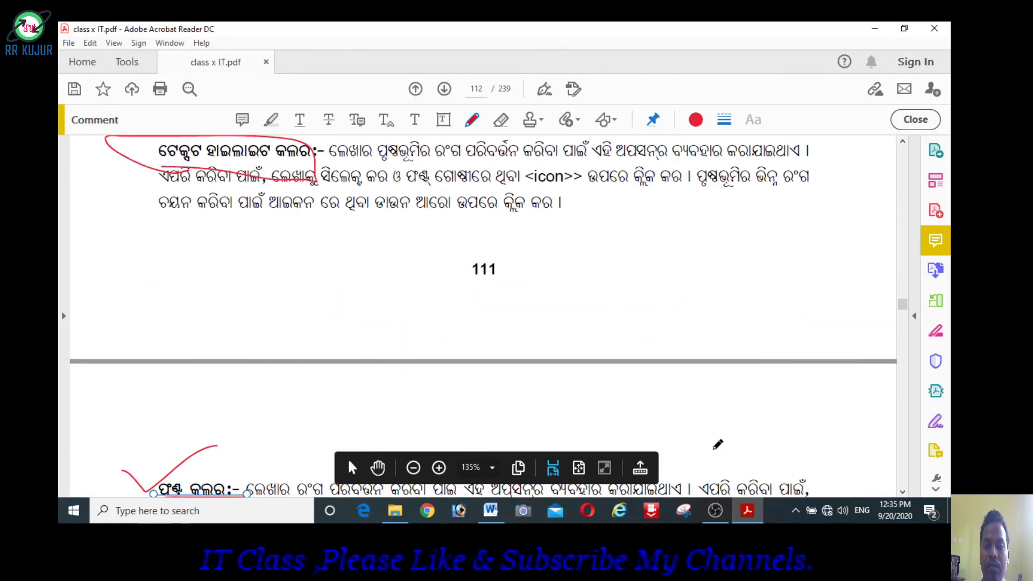
scroll(718, 441, "up", 1)
scroll(828, 251, "up", 5)
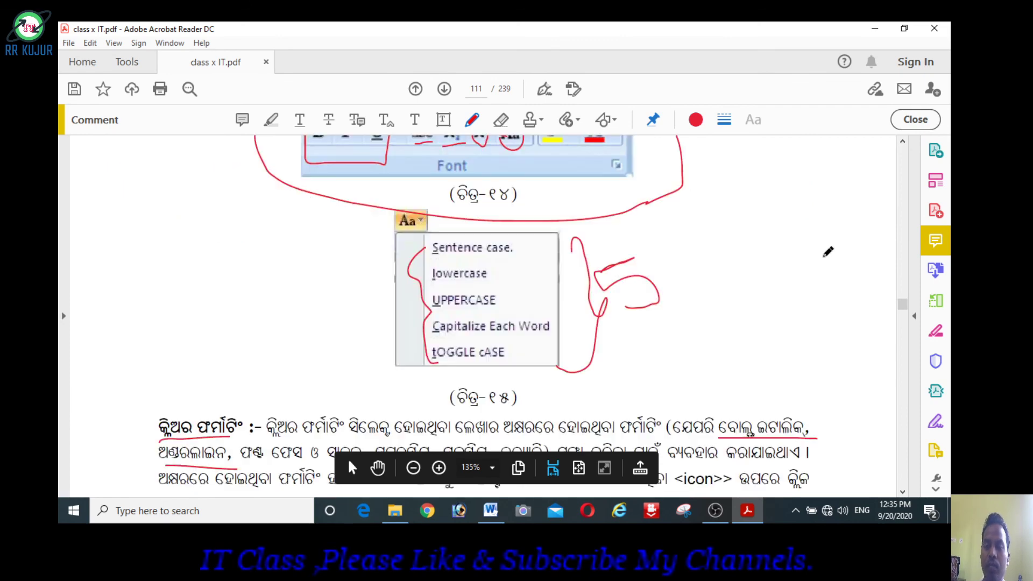
left_click_drag(422, 237, 398, 209)
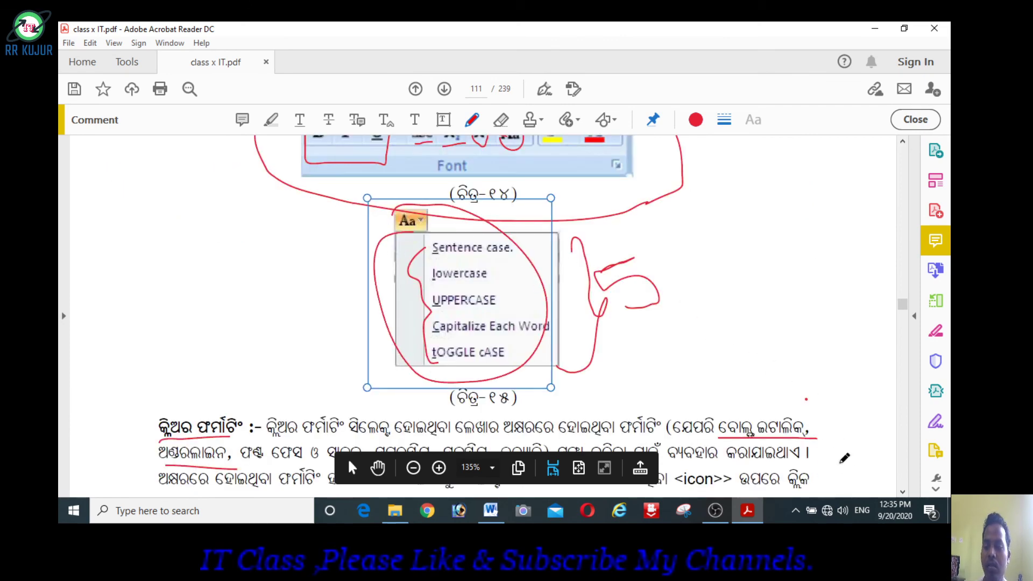
- Underline the Sentence case, lowercase, UPPERCASE, Capitalize Each Word and tOGGLE cASE headings in red
scroll(846, 462, "down", 1)
scroll(845, 461, "down", 1)
scroll(844, 457, "down", 1)
scroll(844, 457, "down", 3)
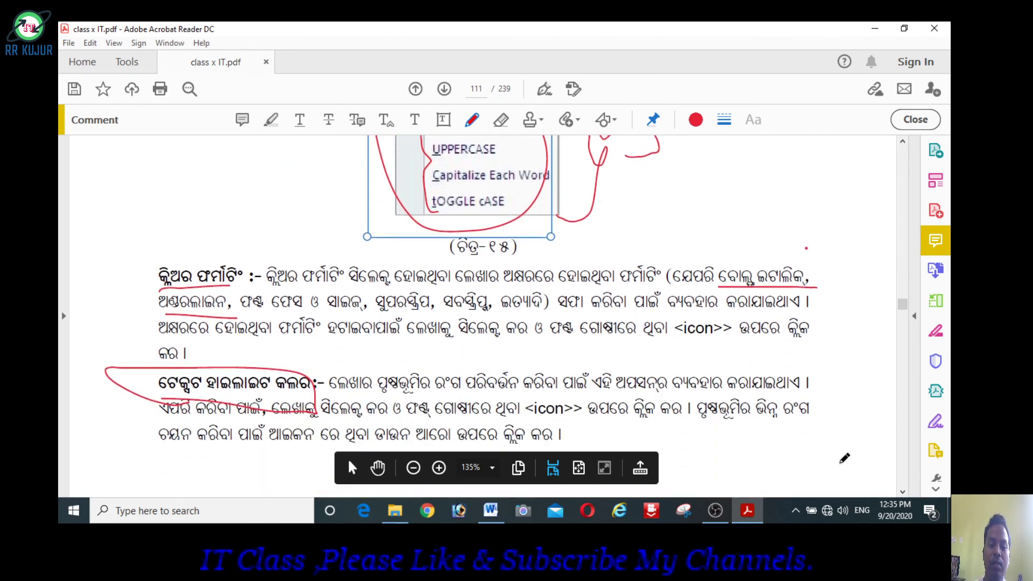
scroll(844, 458, "down", 3)
scroll(844, 458, "down", 2)
scroll(844, 458, "down", 2)
scroll(844, 458, "down", 2)
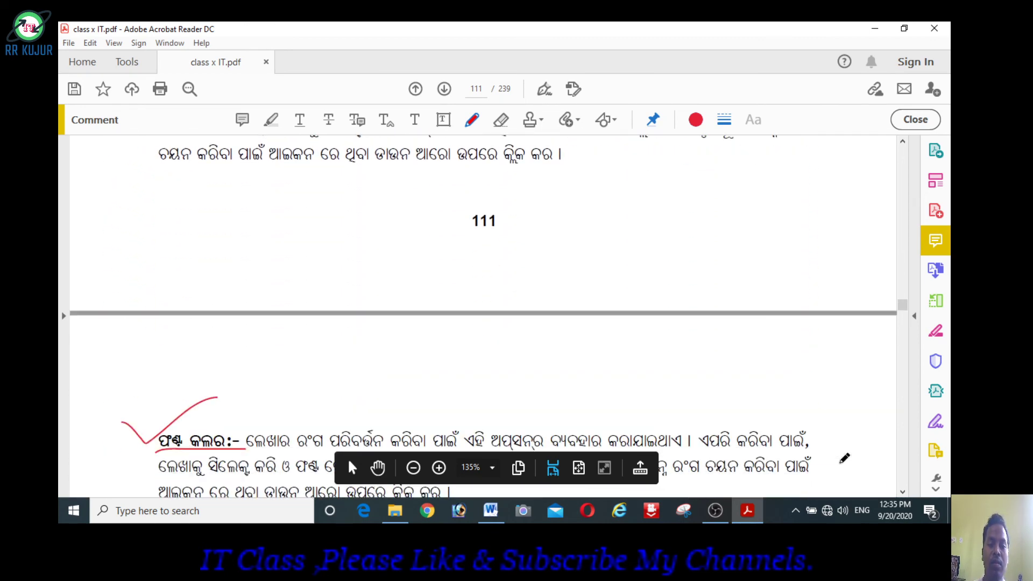
scroll(844, 458, "down", 4)
scroll(844, 458, "down", 2)
scroll(843, 458, "down", 1)
scroll(844, 458, "down", 2)
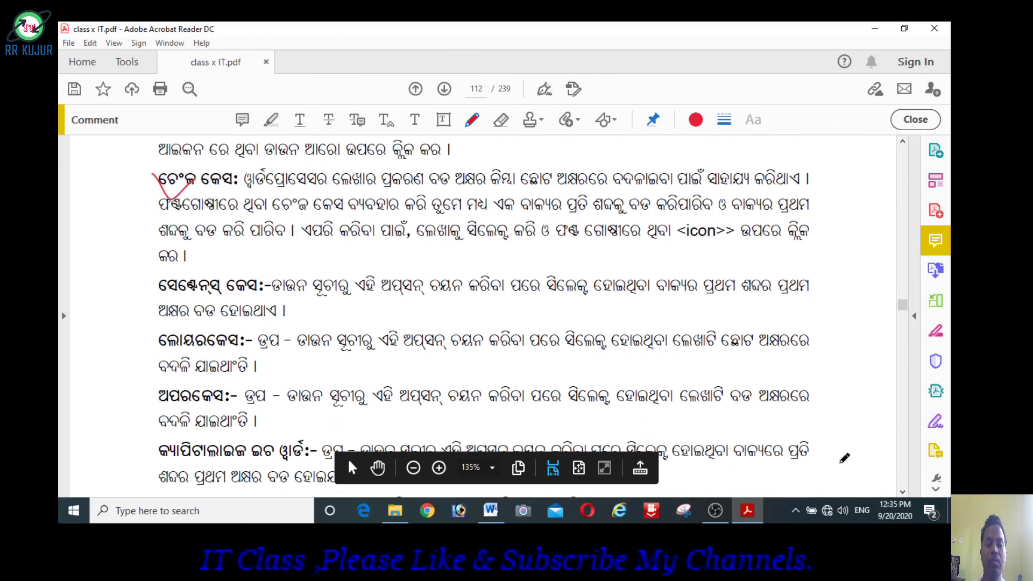
scroll(844, 458, "down", 1)
scroll(844, 457, "down", 1)
scroll(844, 458, "down", 2)
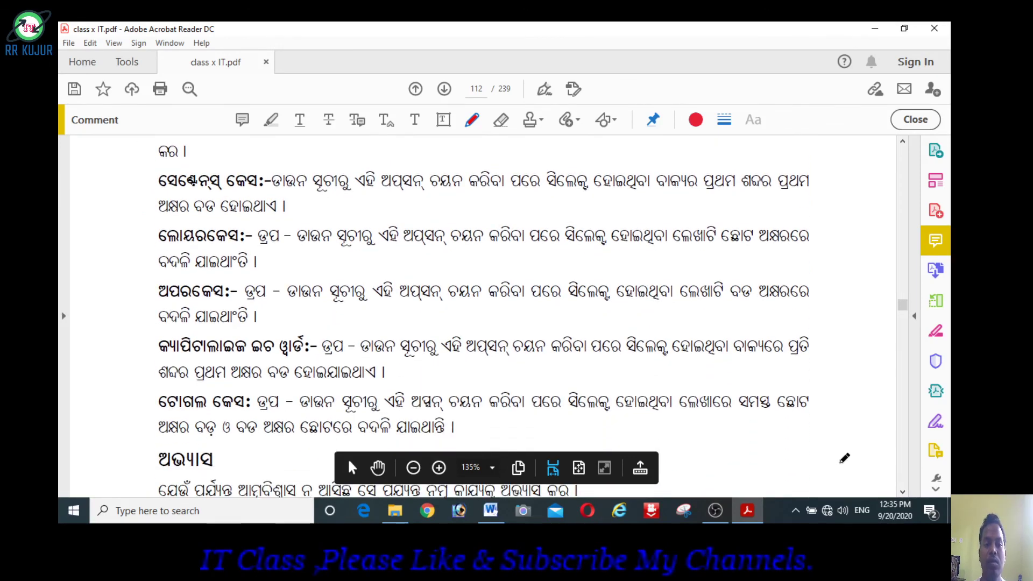
left_click_drag(165, 192, 272, 187)
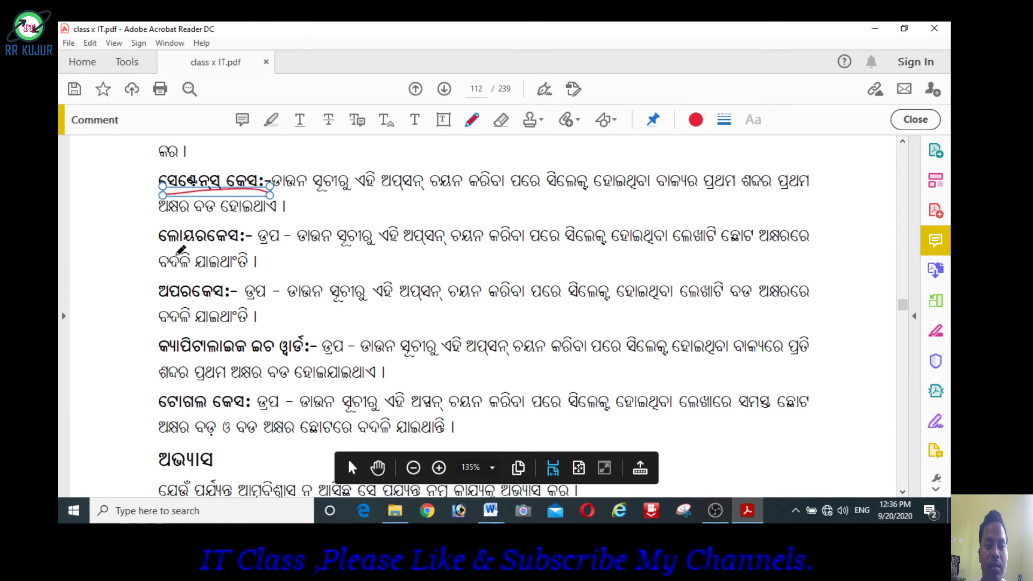
left_click_drag(162, 251, 270, 249)
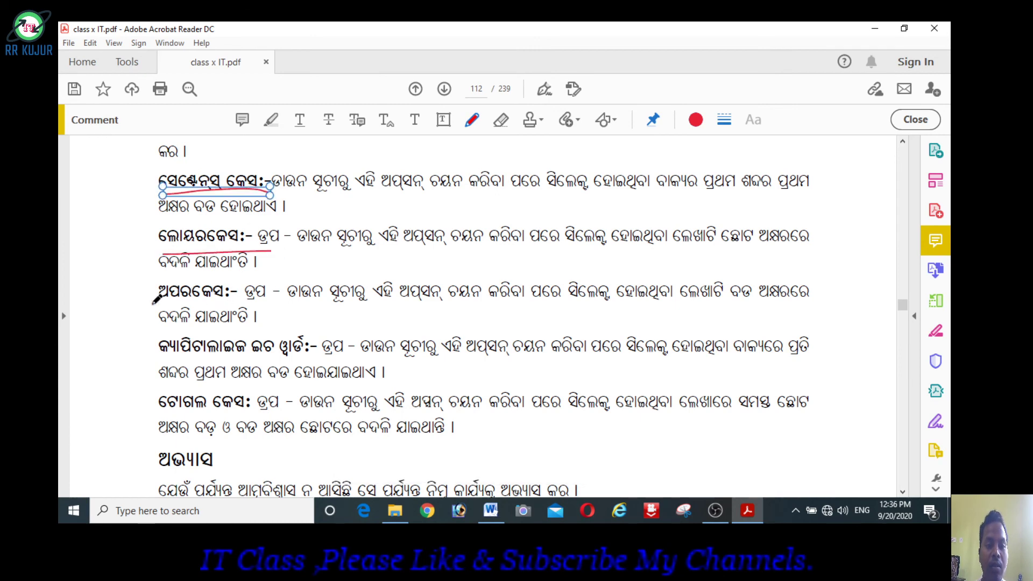
left_click_drag(153, 303, 239, 295)
left_click_drag(153, 362, 324, 359)
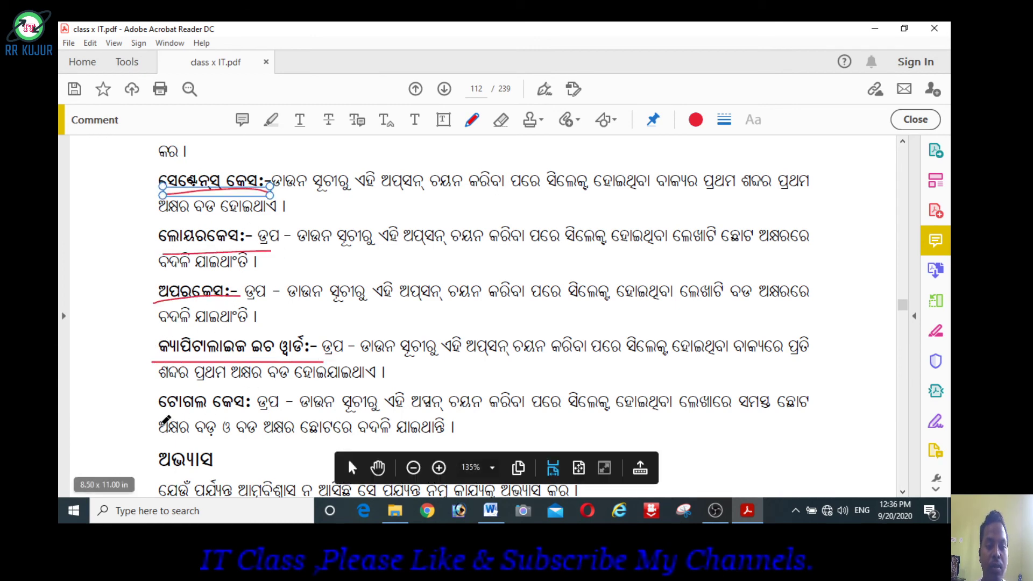
left_click_drag(158, 424, 264, 419)
scroll(672, 321, "down", 1)
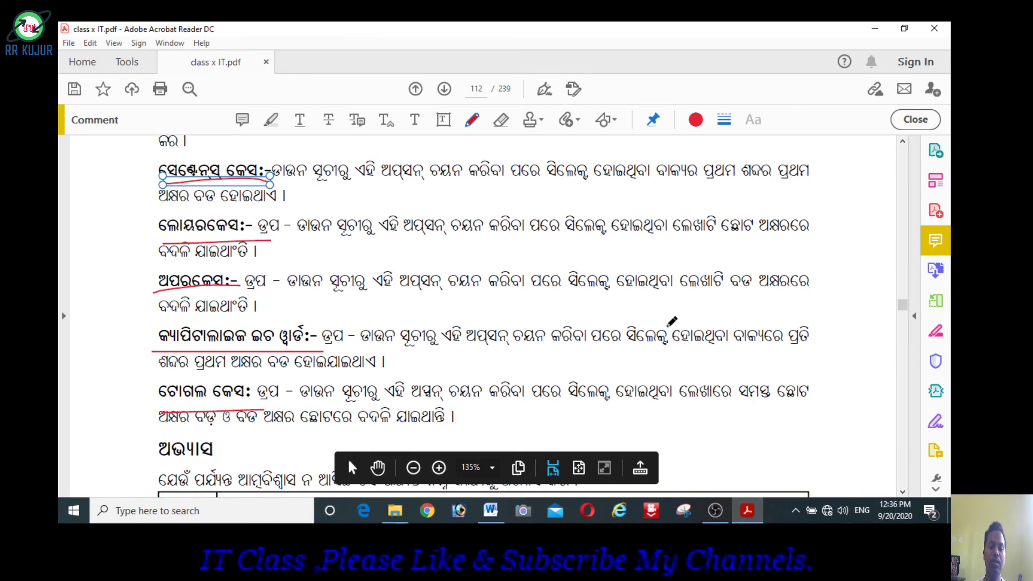
scroll(672, 321, "down", 1)
scroll(672, 321, "down", 2)
scroll(672, 321, "down", 3)
- Draw red ticks beside practice tasks 1, 2 and 4, and begin a tick after task 5
scroll(672, 321, "down", 3)
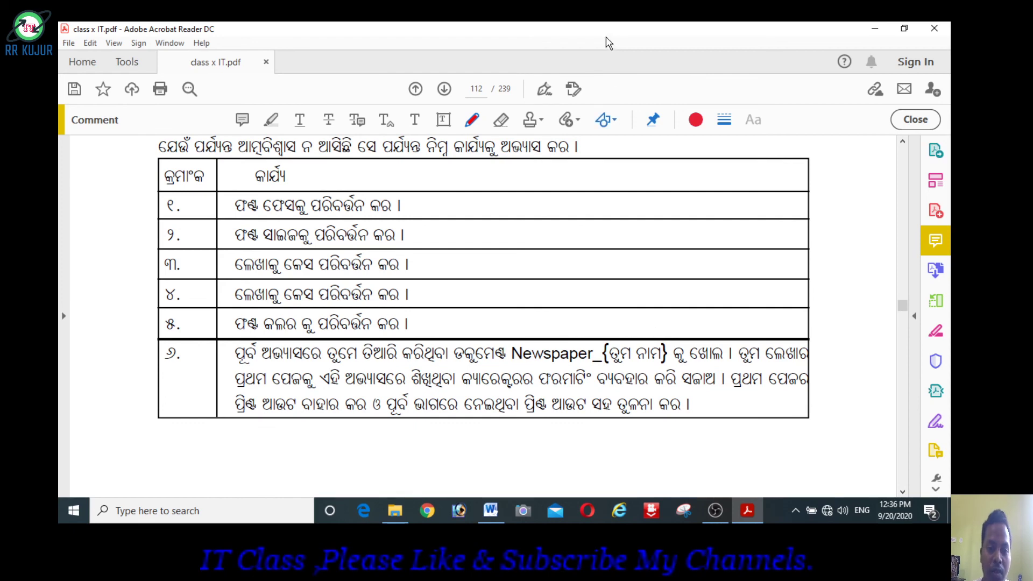
left_click_drag(399, 202, 446, 183)
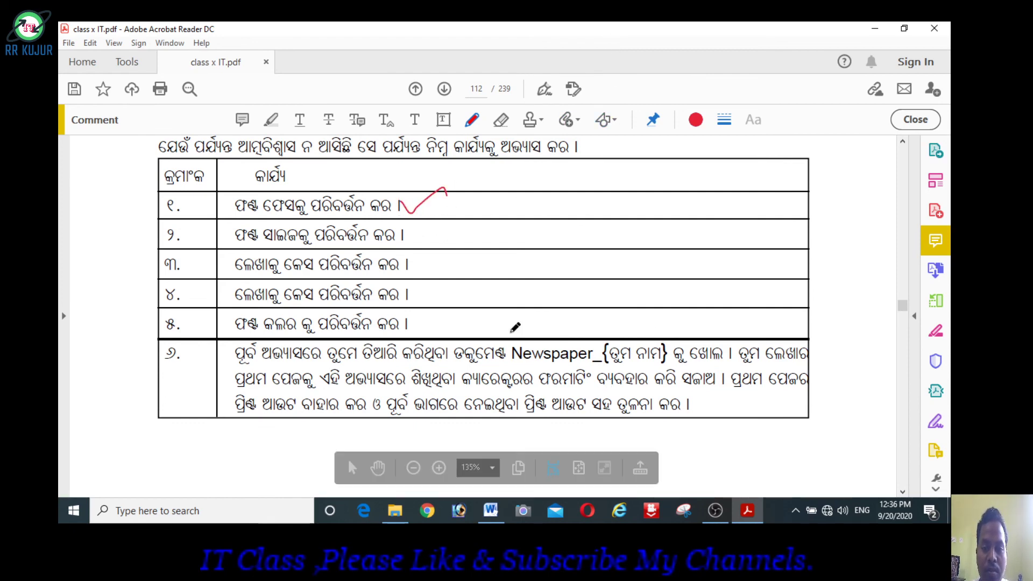
mouse_move(411, 231)
left_mouse_down()
mouse_move(445, 232)
mouse_move(461, 249)
left_mouse_up()
left_click_drag(407, 290, 457, 274)
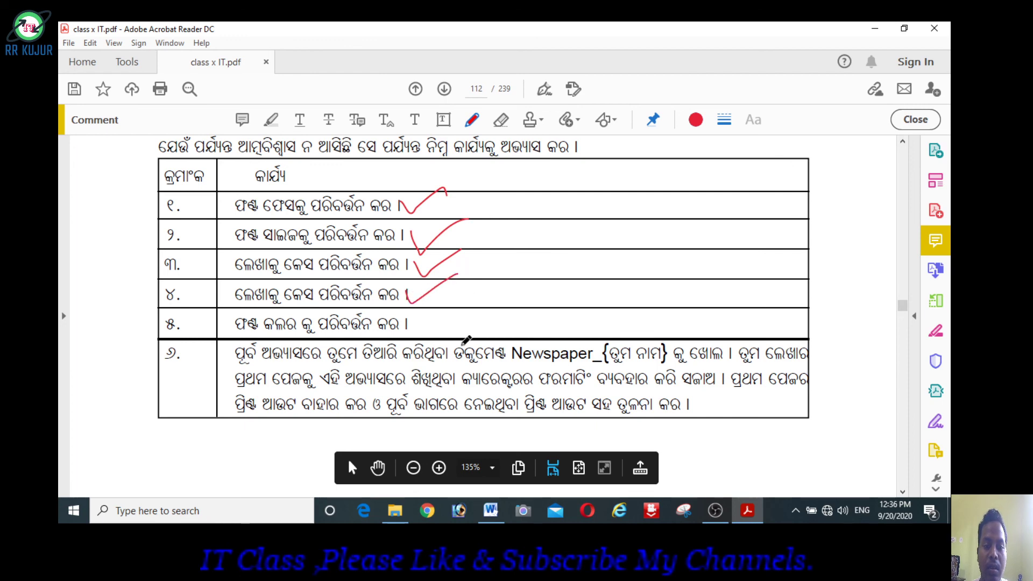
left_click_drag(426, 319, 443, 329)
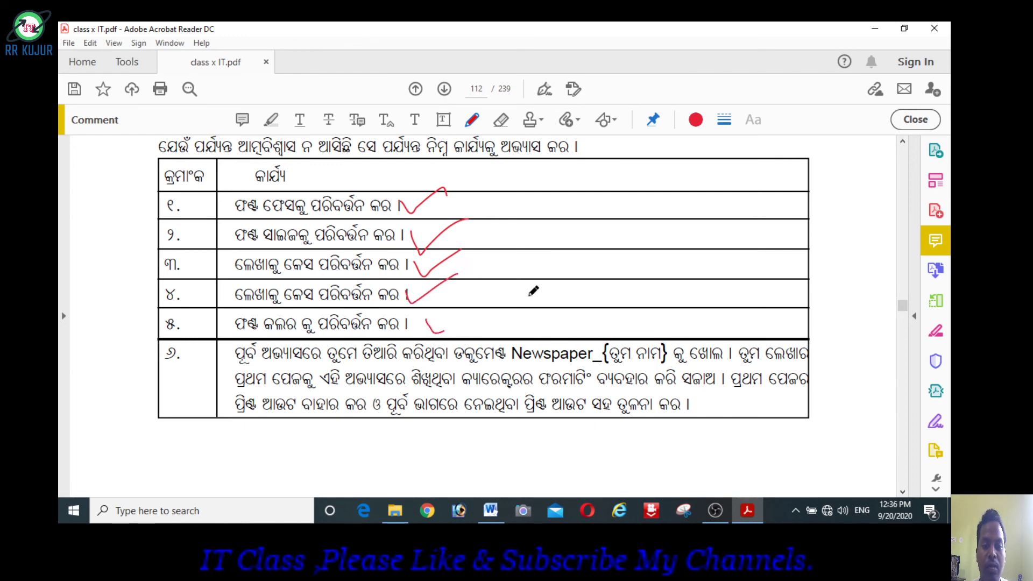
left_click_drag(155, 339, 159, 339)
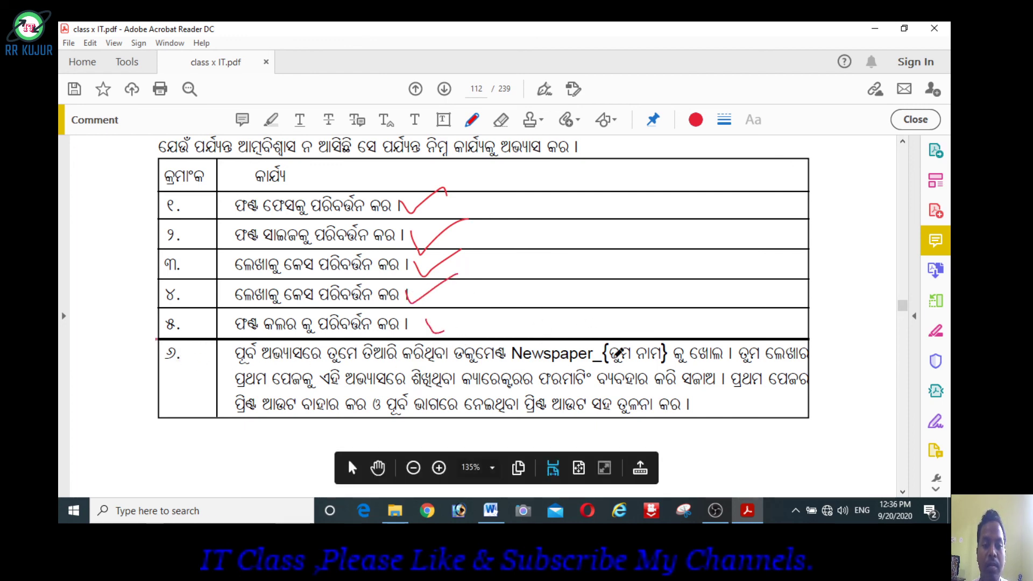
scroll(547, 305, "down", 5)
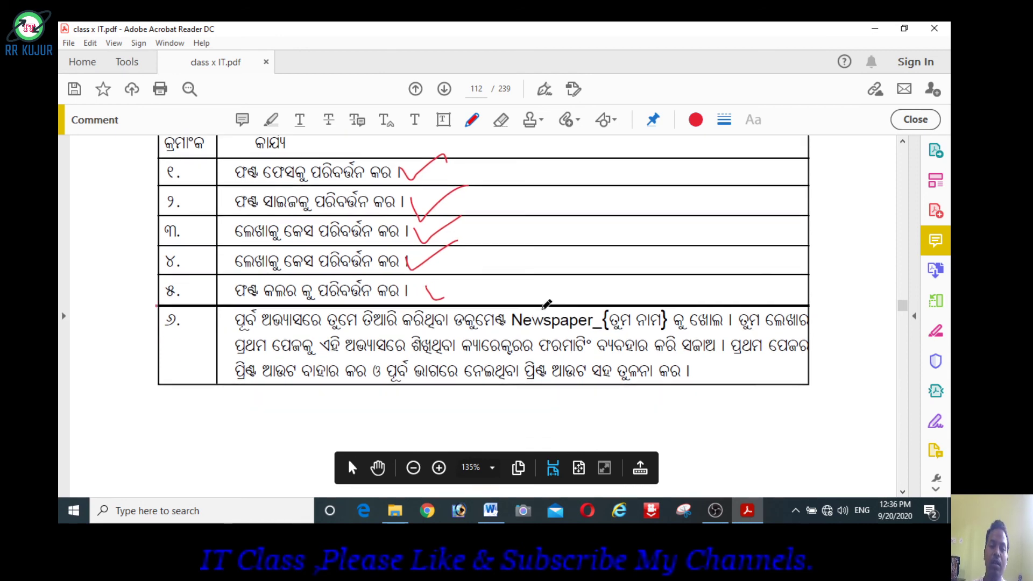
scroll(547, 305, "down", 2)
scroll(546, 305, "down", 3)
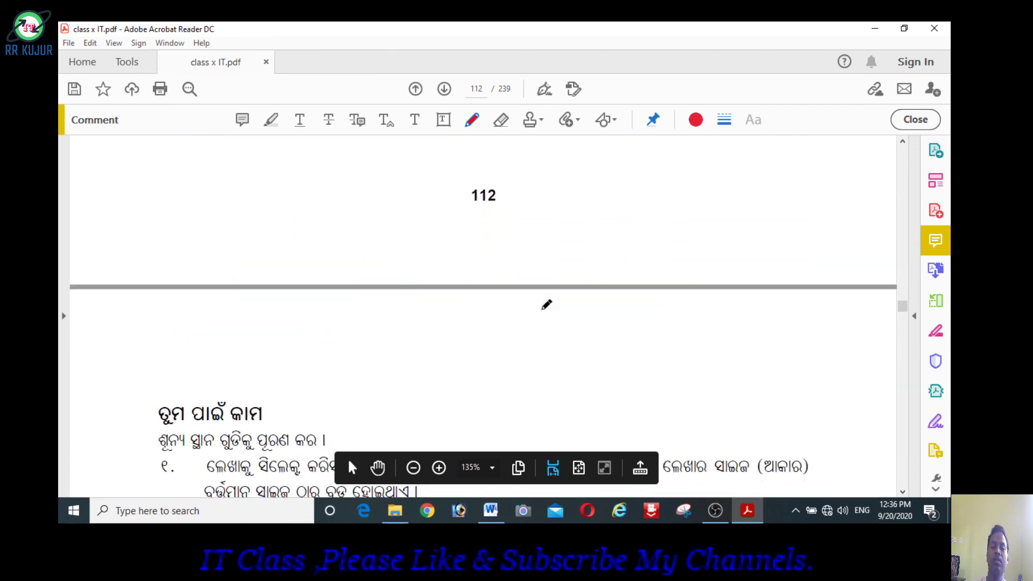
scroll(547, 305, "down", 4)
scroll(546, 305, "down", 2)
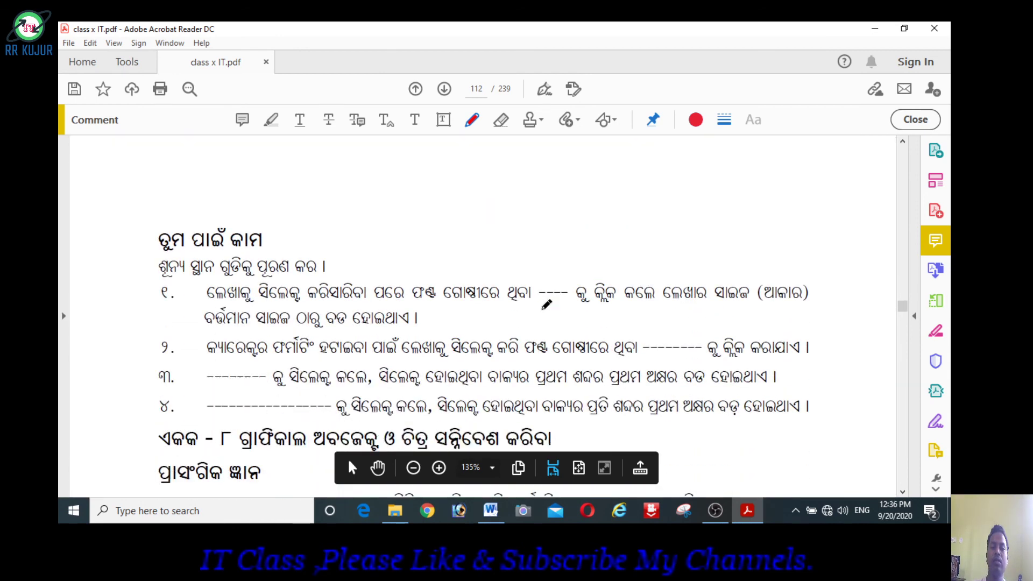
- Use the OBS Studio taskbar button to hide the recorder and show page 113 of class x IT.pdf
left_click(719, 510)
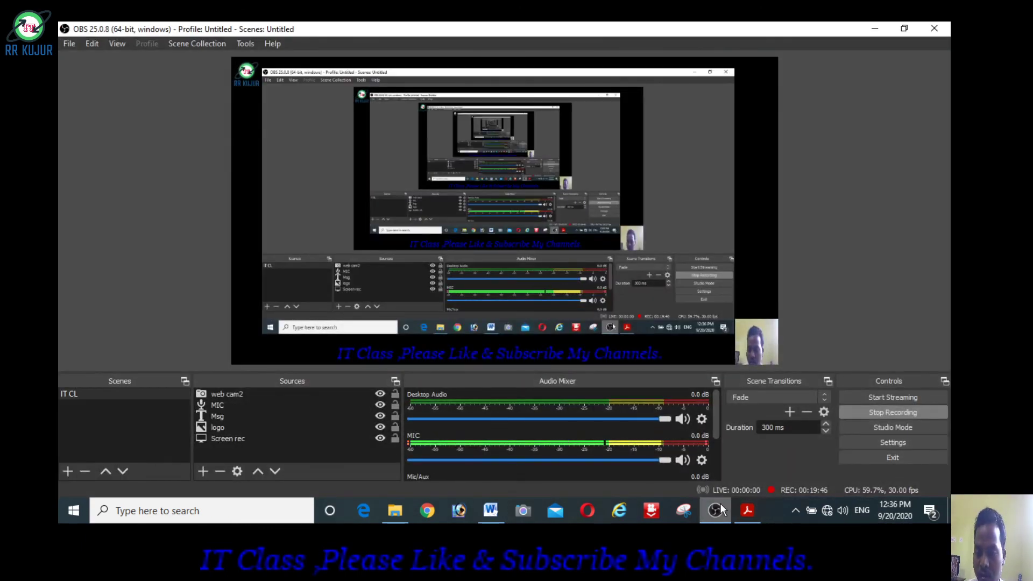
left_click(720, 510)
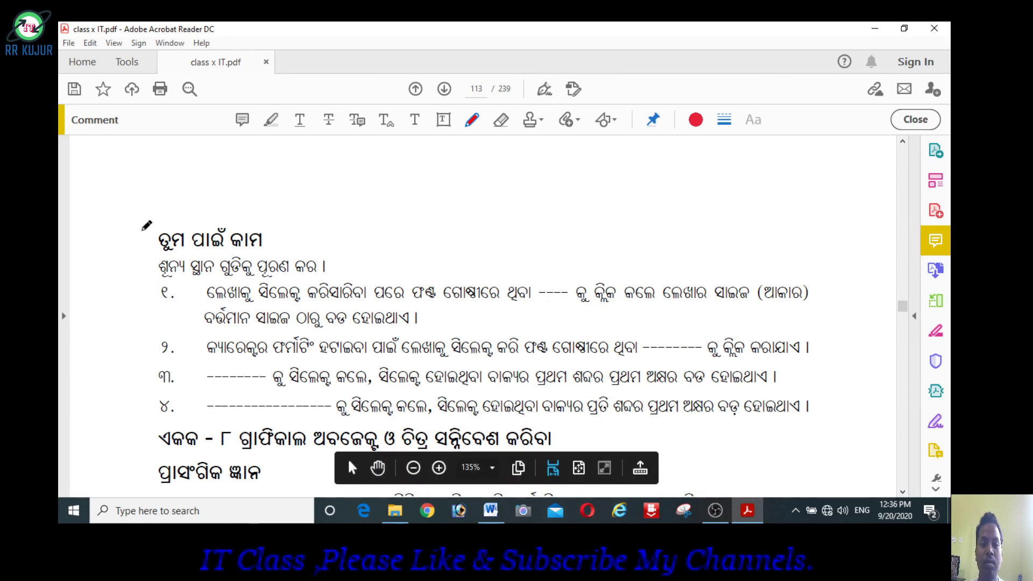
- Draw red brackets on both sides of the fill-in exercise and underline the blanks in questions 1 and 3
left_click_drag(143, 229, 159, 459)
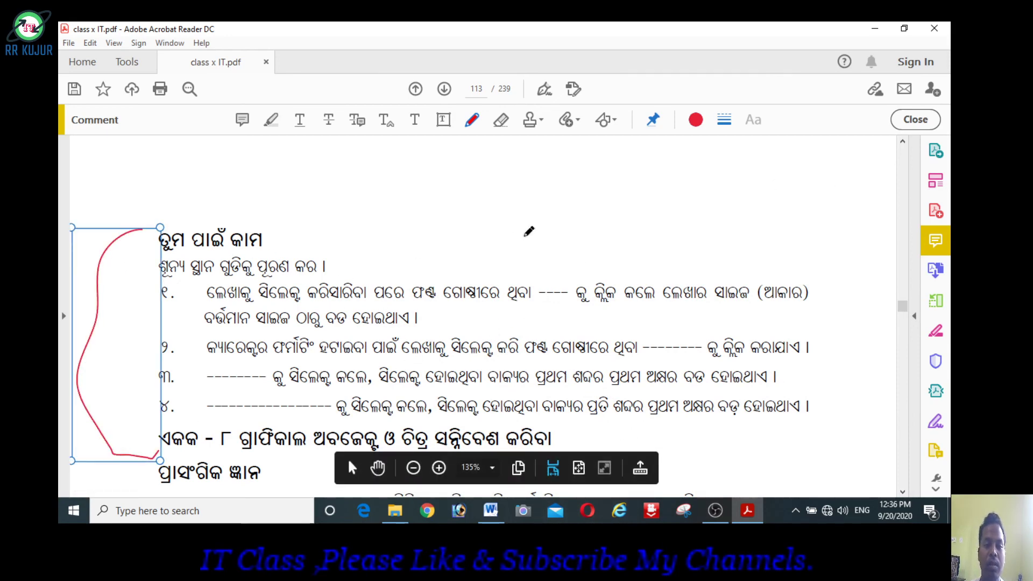
left_click_drag(859, 230, 869, 460)
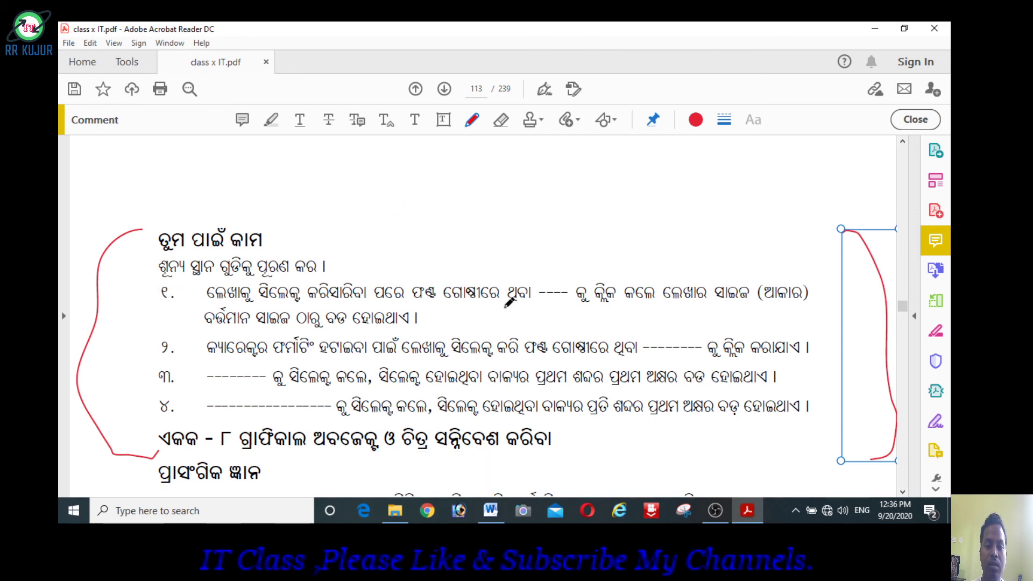
left_click_drag(505, 305, 588, 310)
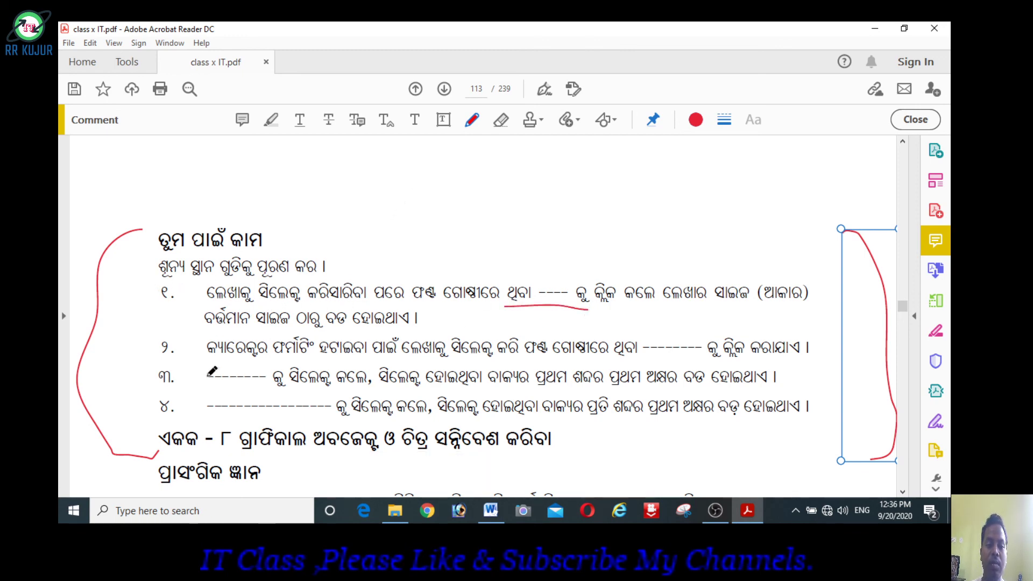
left_click_drag(208, 376, 265, 377)
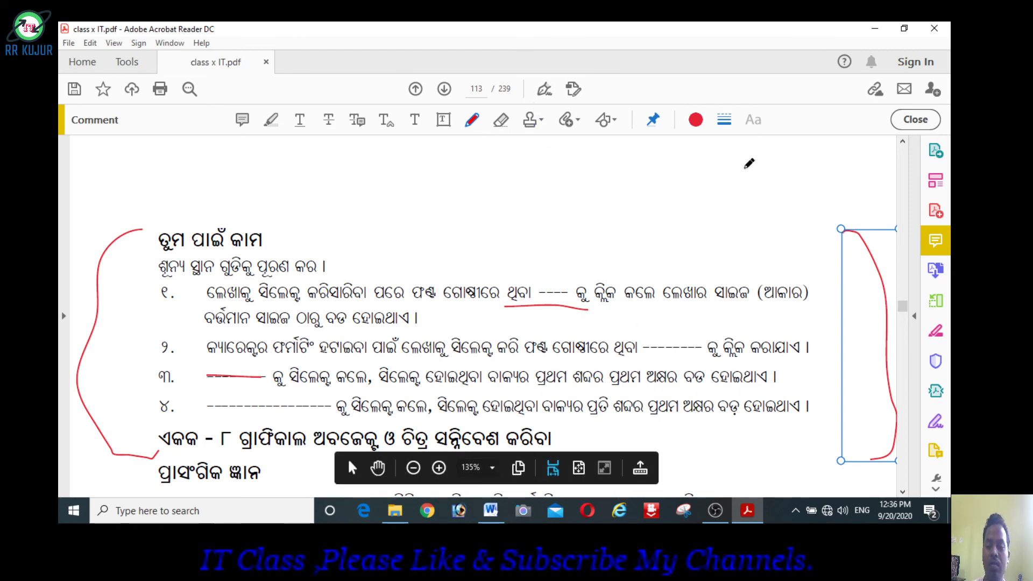
- Scroll up to page 110 and draw a red line under the character-formatting heading
scroll(749, 163, "up", 4)
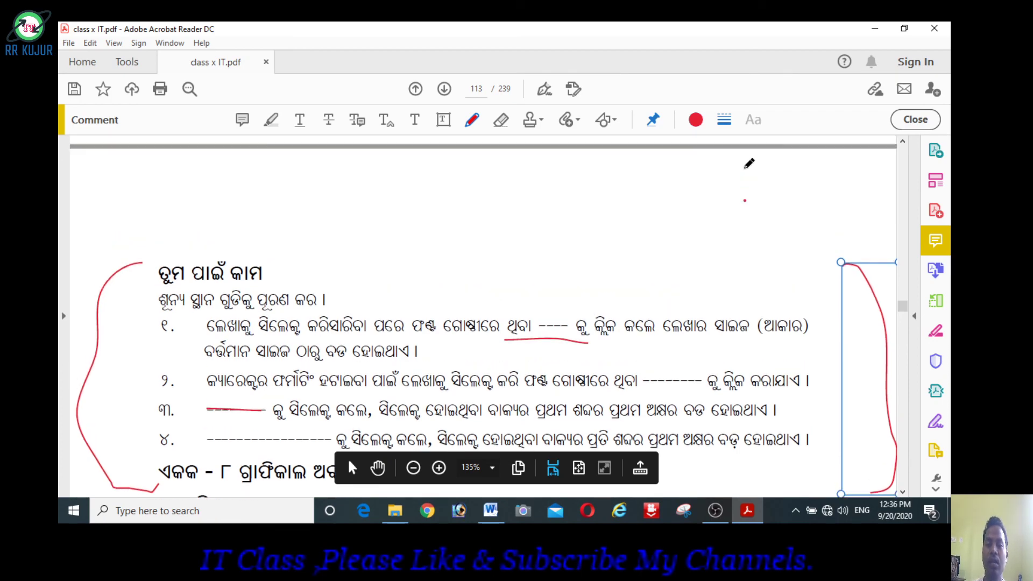
scroll(749, 163, "up", 5)
scroll(749, 164, "up", 5)
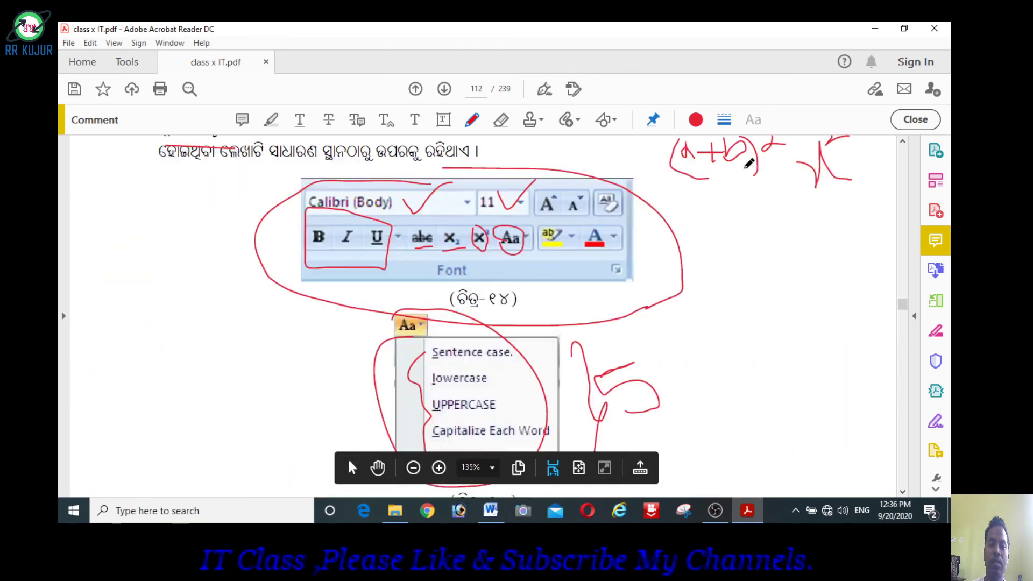
scroll(749, 163, "up", 5)
scroll(749, 163, "up", 5)
scroll(748, 163, "up", 5)
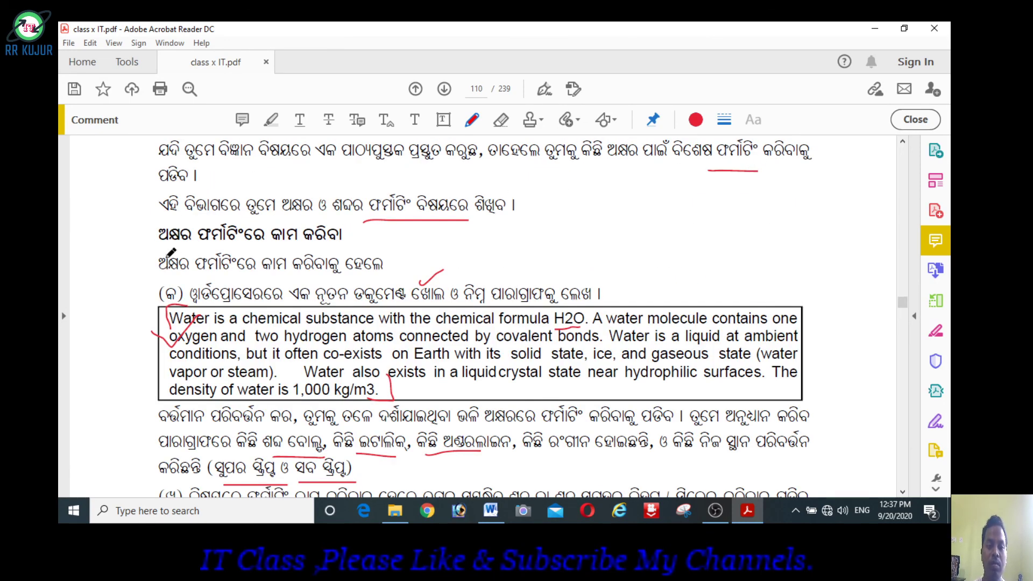
mouse_move(168, 257)
left_mouse_down()
mouse_move(258, 260)
mouse_move(376, 241)
left_mouse_up()
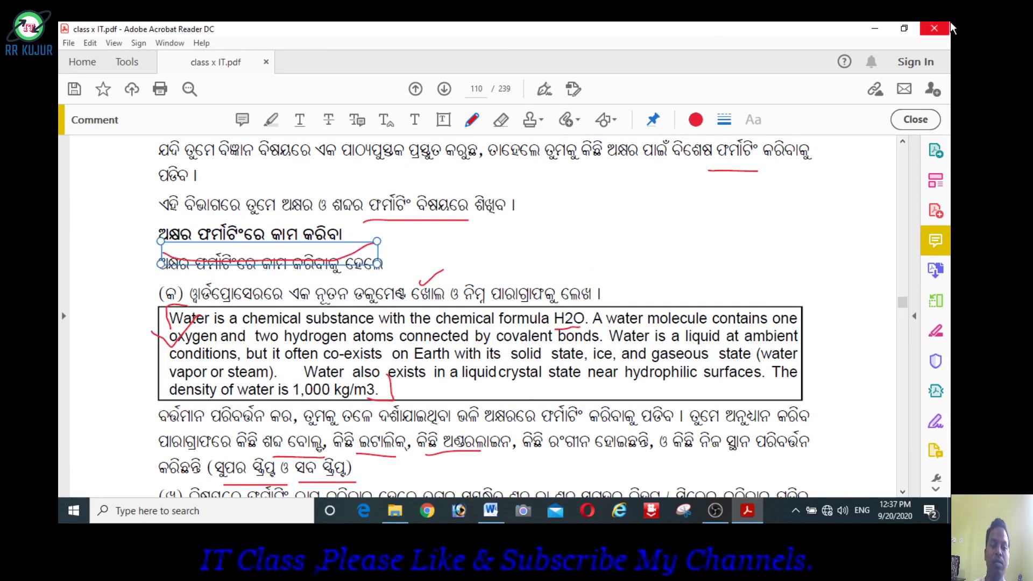
- Review the annotated pages 110–112, then minimize Acrobat Reader to the desktop
scroll(484, 317, "down", 1)
scroll(484, 318, "down", 5)
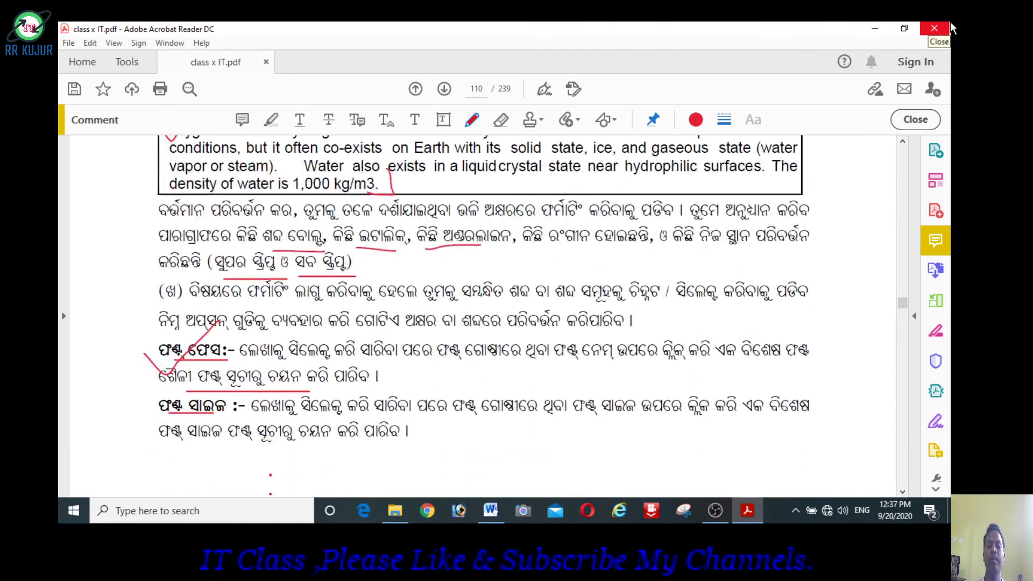
scroll(484, 318, "down", 1)
scroll(484, 317, "down", 2)
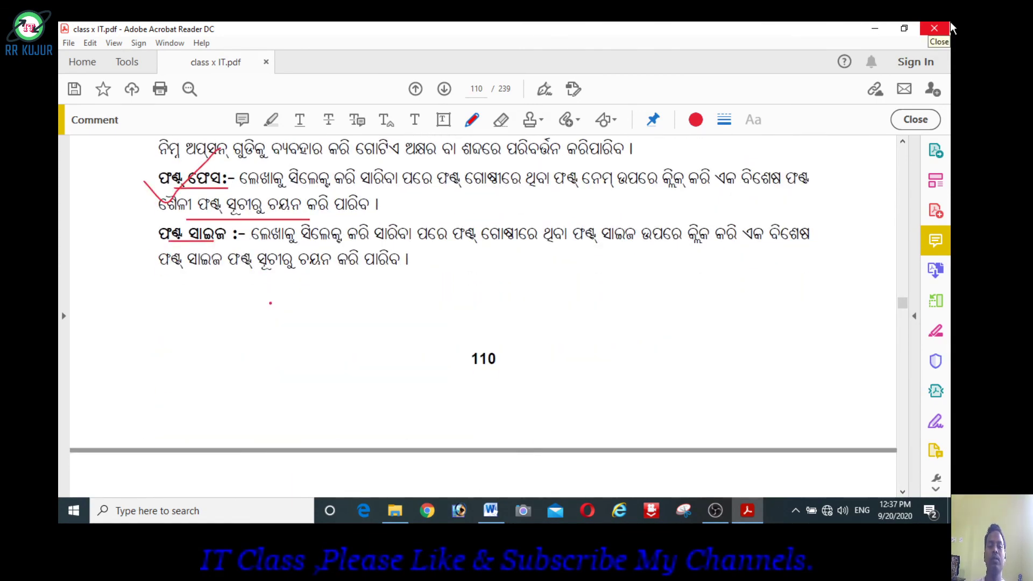
scroll(485, 318, "down", 2)
scroll(484, 317, "down", 5)
scroll(484, 317, "down", 2)
scroll(484, 317, "down", 1)
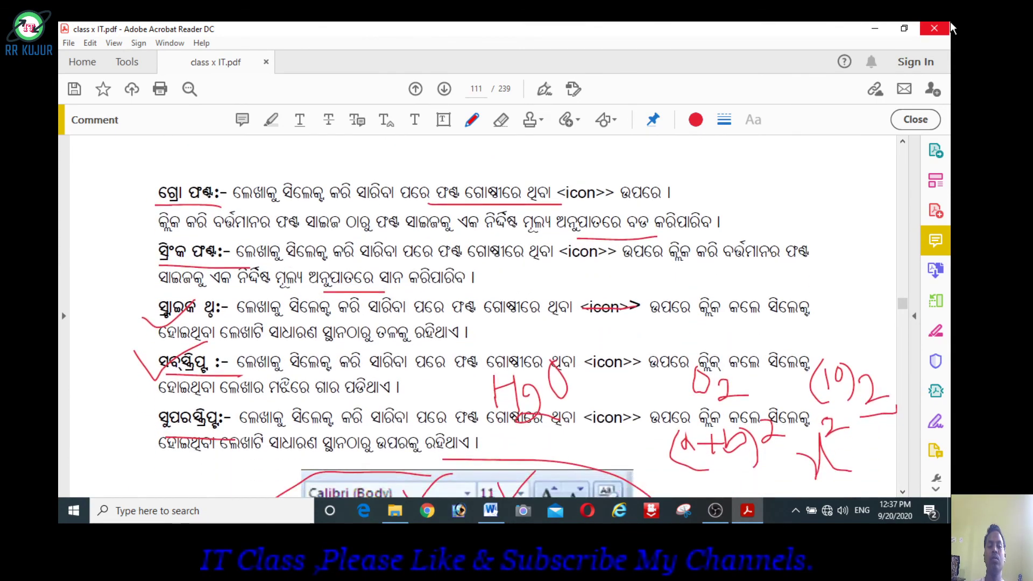
scroll(484, 318, "down", 1)
scroll(484, 318, "down", 1)
scroll(485, 318, "down", 1)
scroll(484, 318, "down", 1)
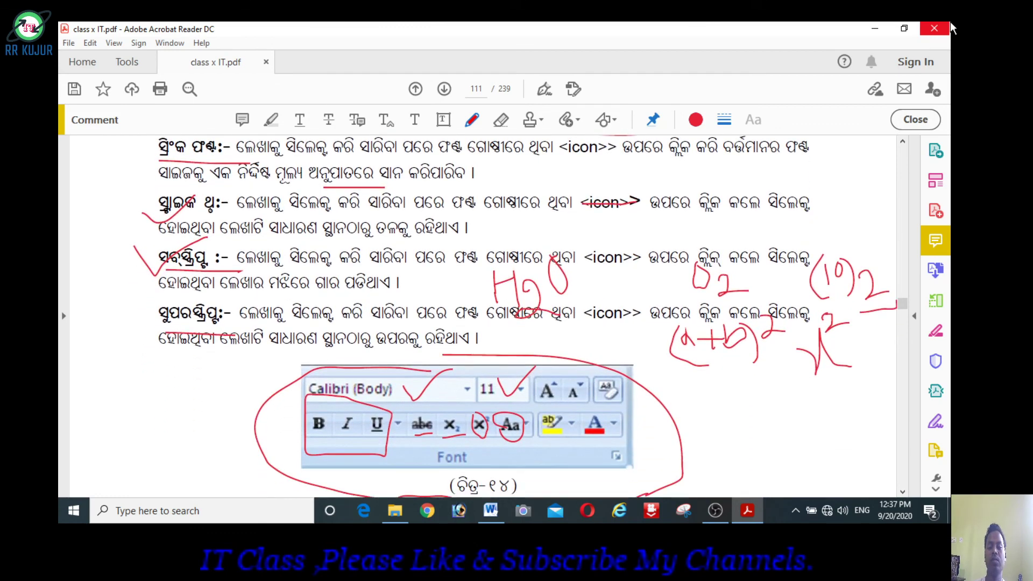
scroll(485, 317, "down", 1)
scroll(484, 318, "down", 2)
scroll(484, 317, "down", 4)
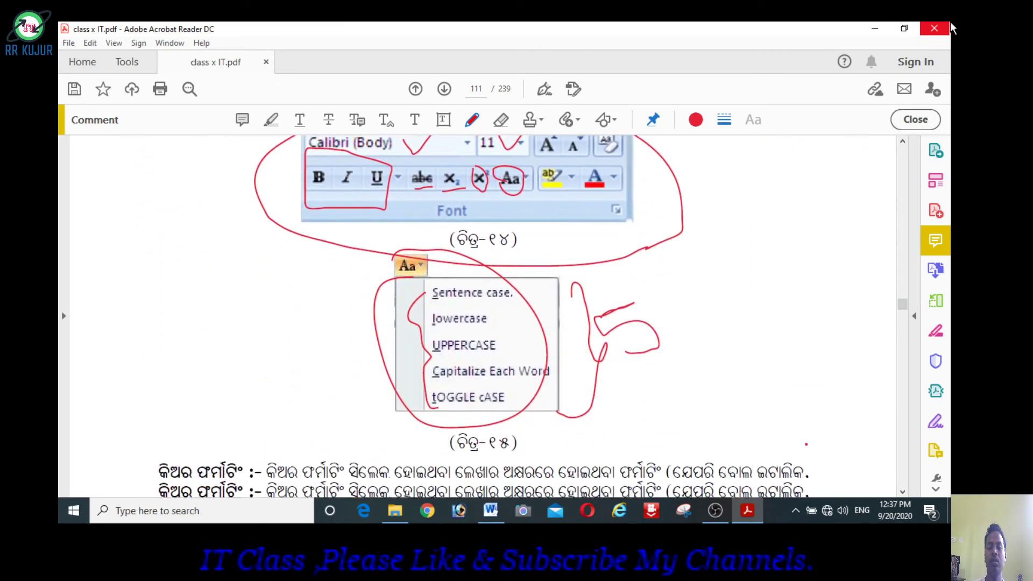
scroll(484, 318, "down", 3)
scroll(484, 318, "down", 7)
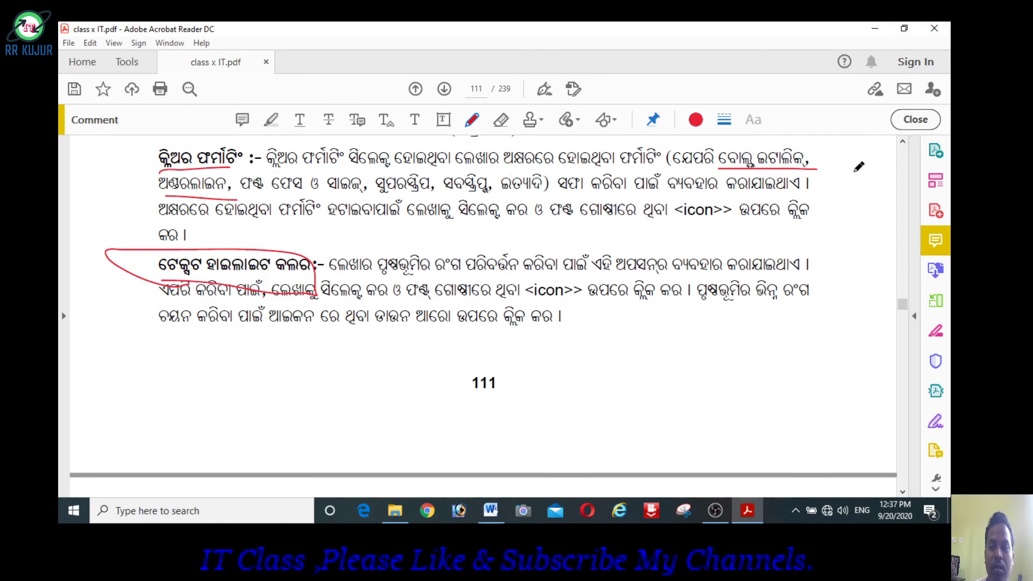
scroll(807, 246, "down", 2)
scroll(806, 246, "up", 1)
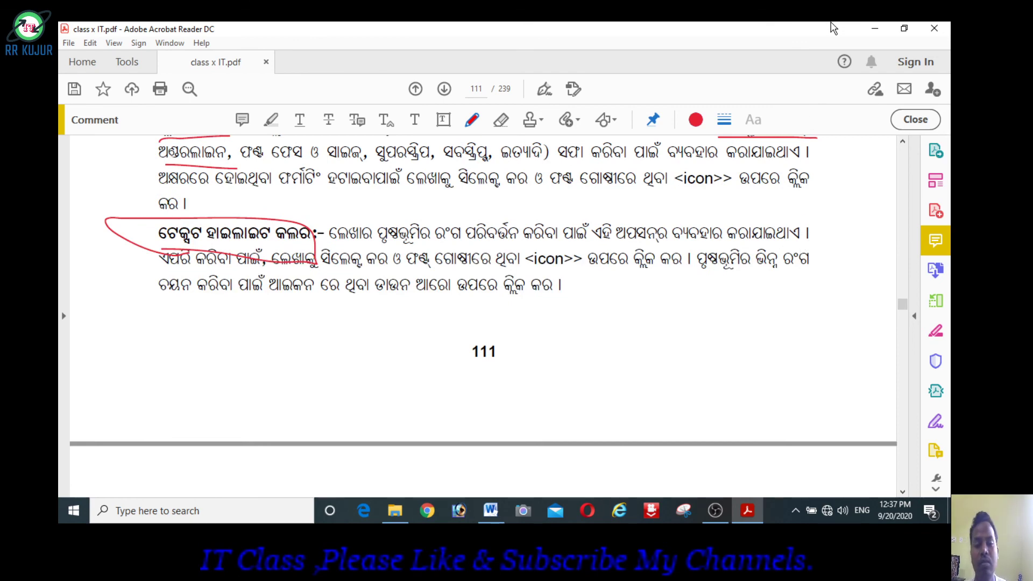
scroll(621, 179, "down", 10)
scroll(621, 179, "down", 10)
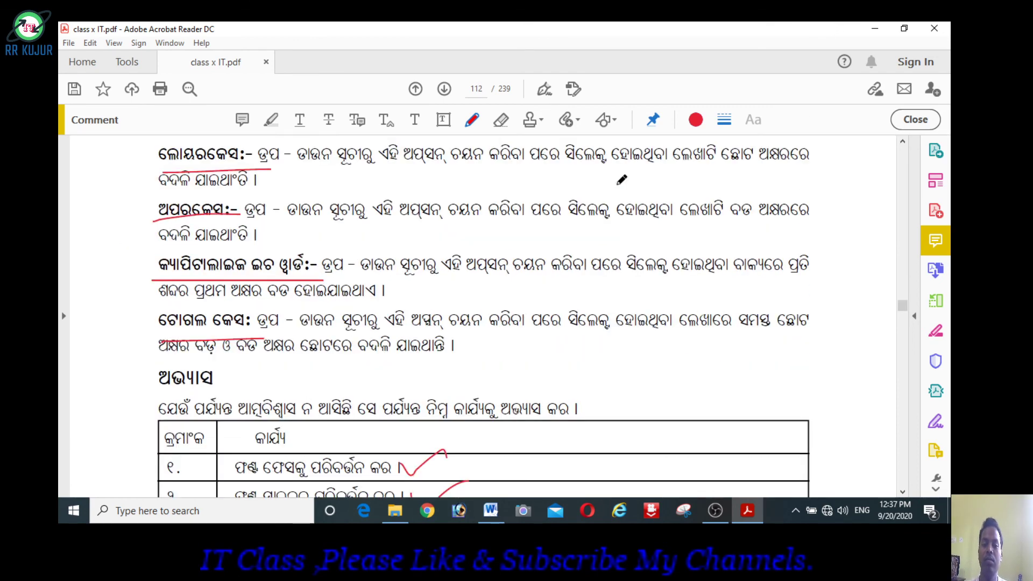
scroll(622, 179, "down", 10)
scroll(621, 179, "up", 10)
scroll(621, 179, "up", 10)
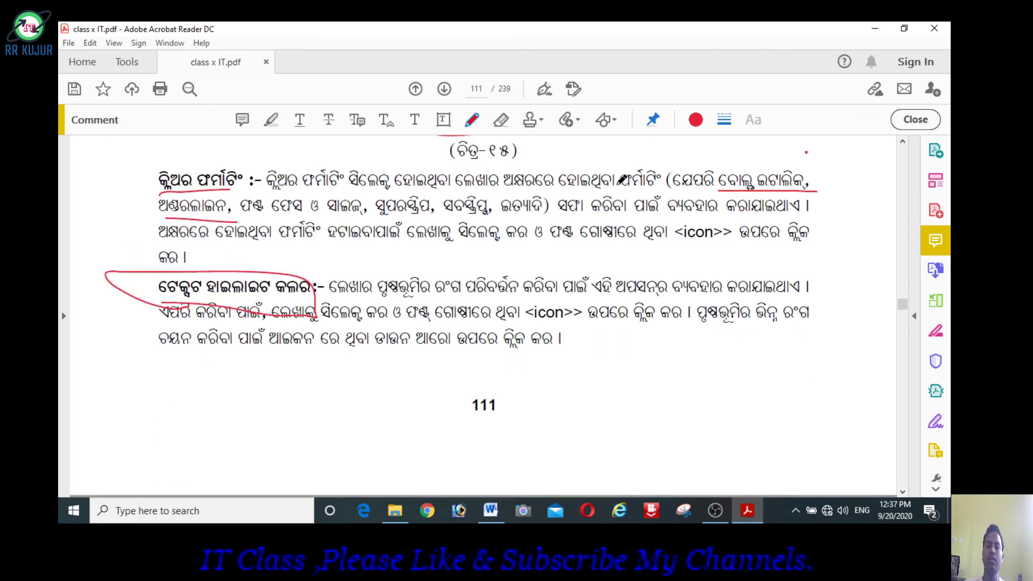
scroll(621, 179, "up", 10)
scroll(622, 179, "up", 10)
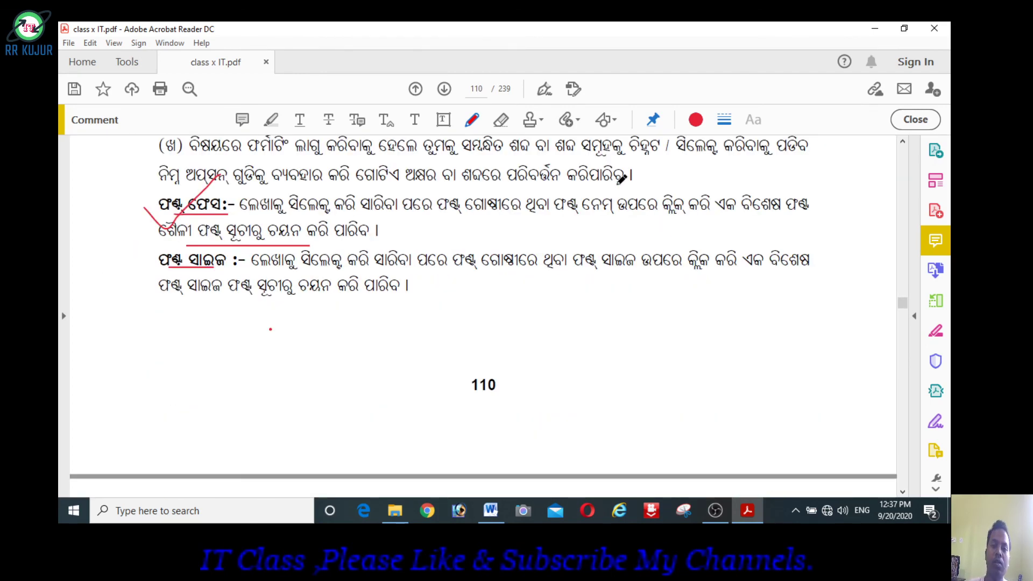
scroll(811, 111, "up", 10)
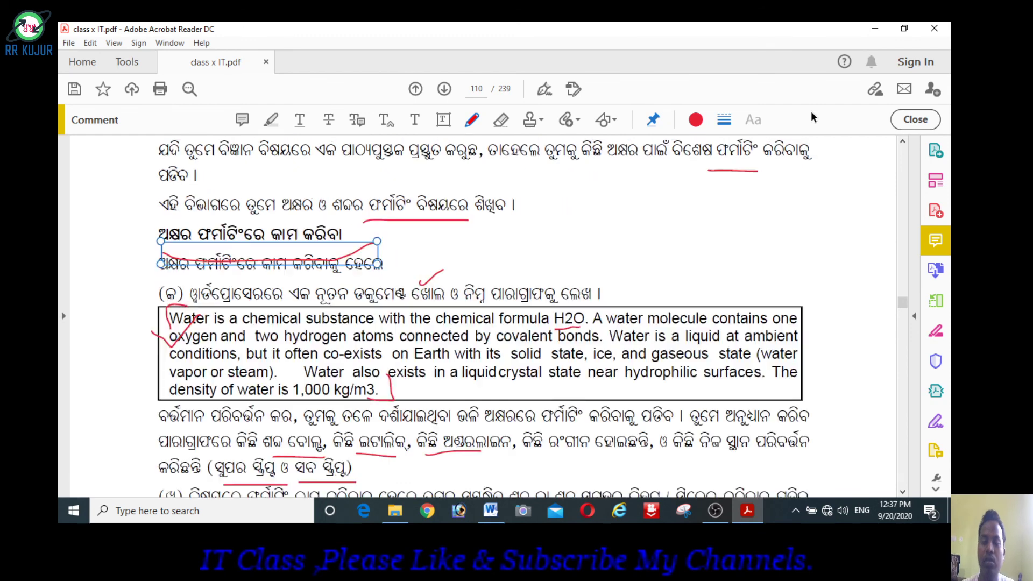
scroll(811, 111, "down", 10)
scroll(811, 111, "up", 10)
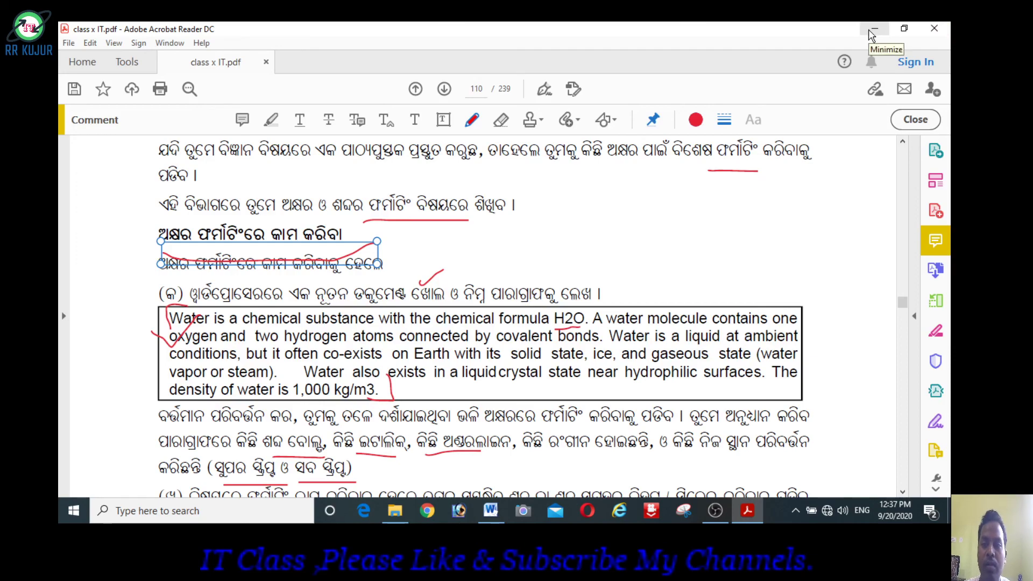
left_click(870, 31)
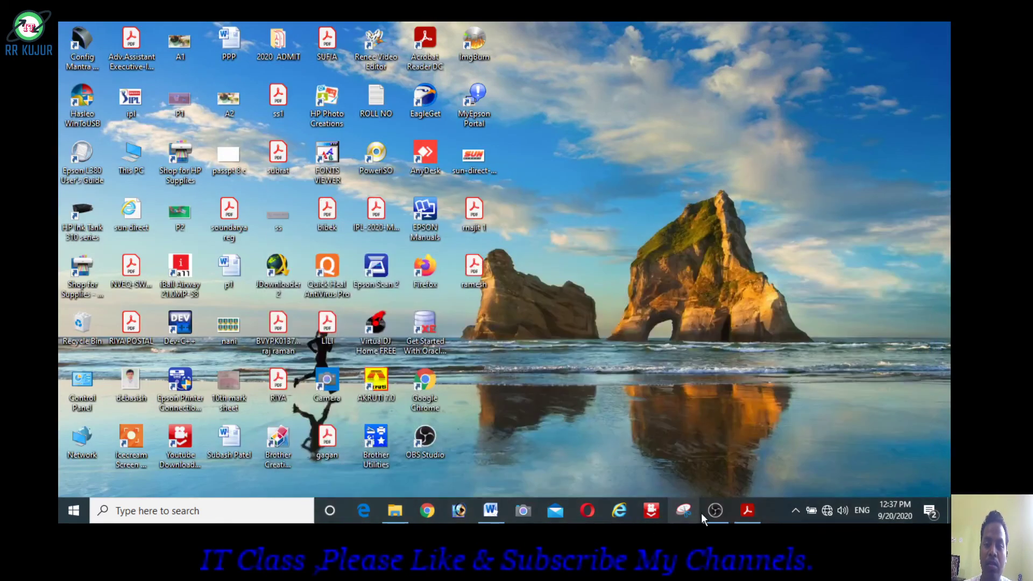